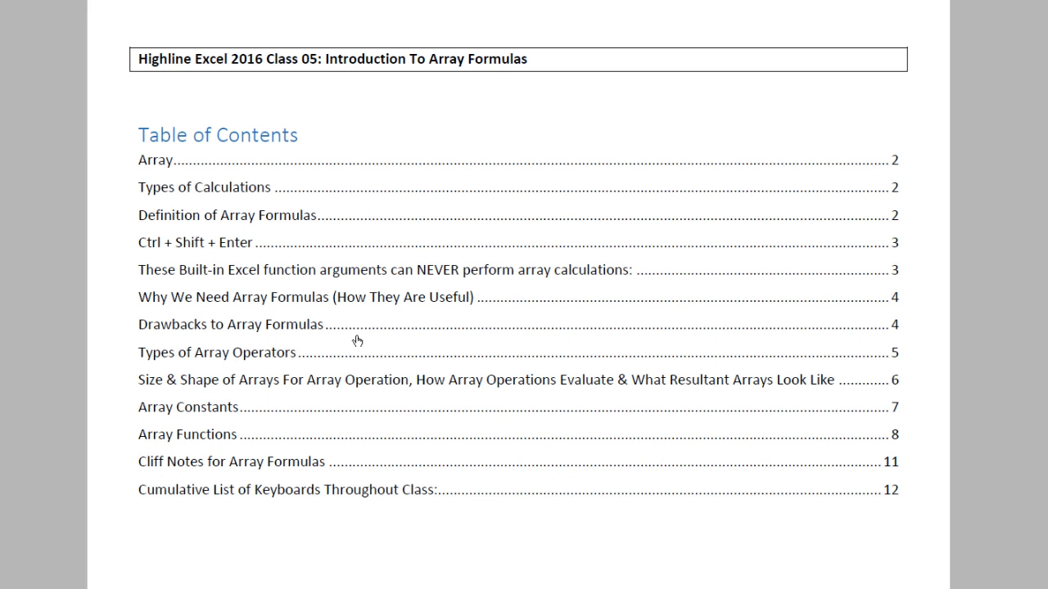
# - Switch to the Busn218-Video05 workbook in Excel and inspect the Total Calls formula in E8 on the Video 02 Reminder sheet
pyautogui.hotkey('alt', 'Tab')
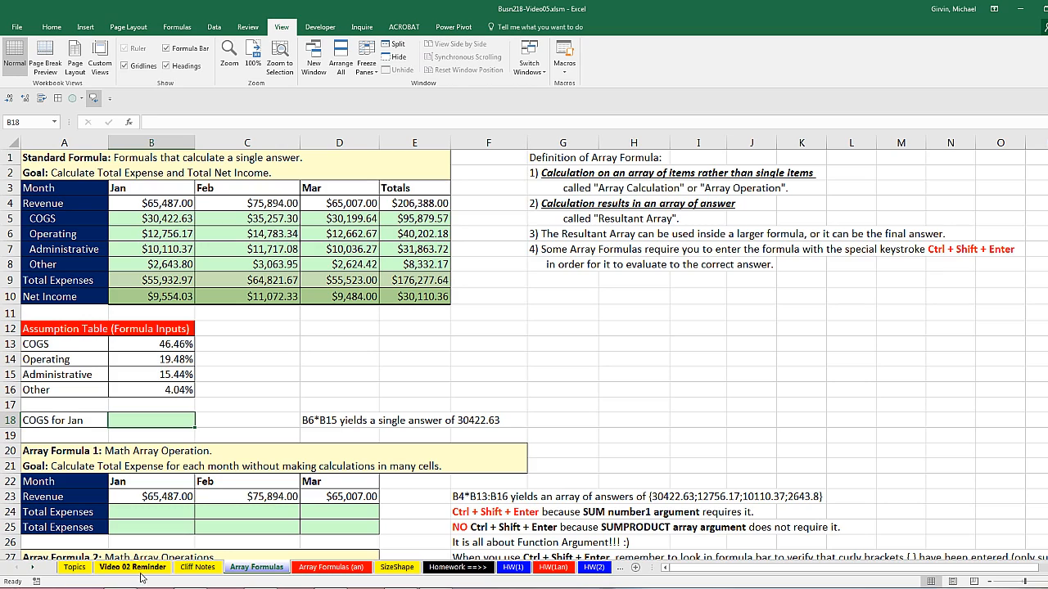
pyautogui.click(116, 572)
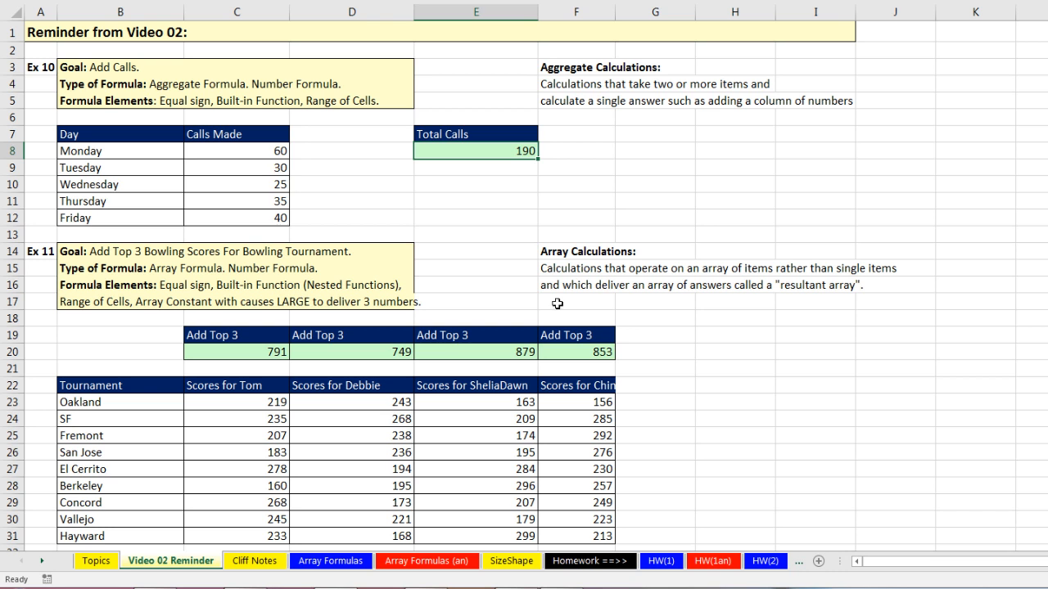
pyautogui.press('F2')
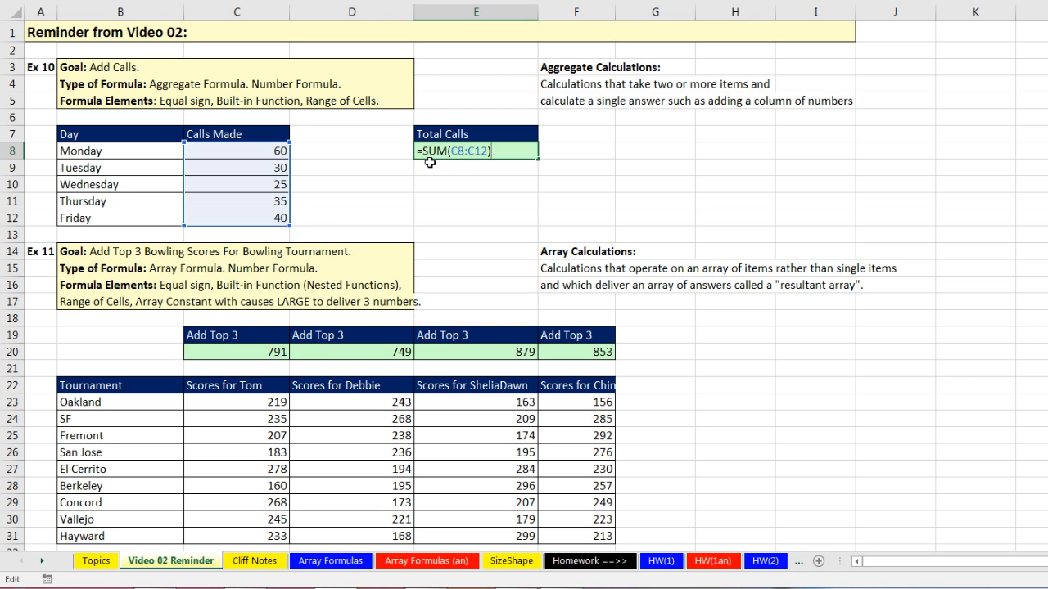
pyautogui.press('Return')
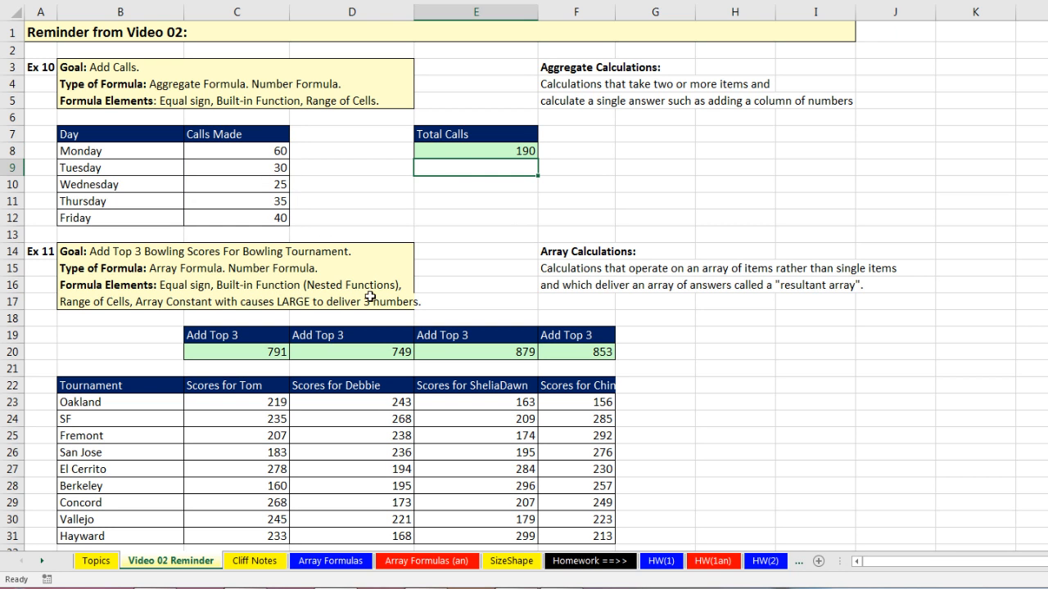
# - Examine the Add Top 3 formula in C20, highlighting the LARGE expression in SUM's number1 argument
pyautogui.click(273, 355)
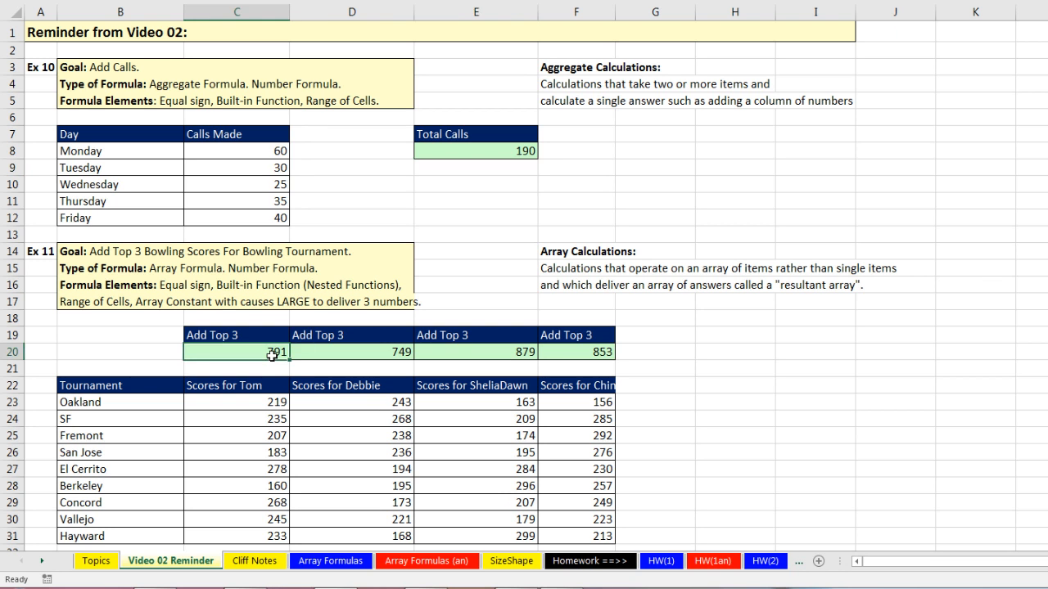
pyautogui.press('F2')
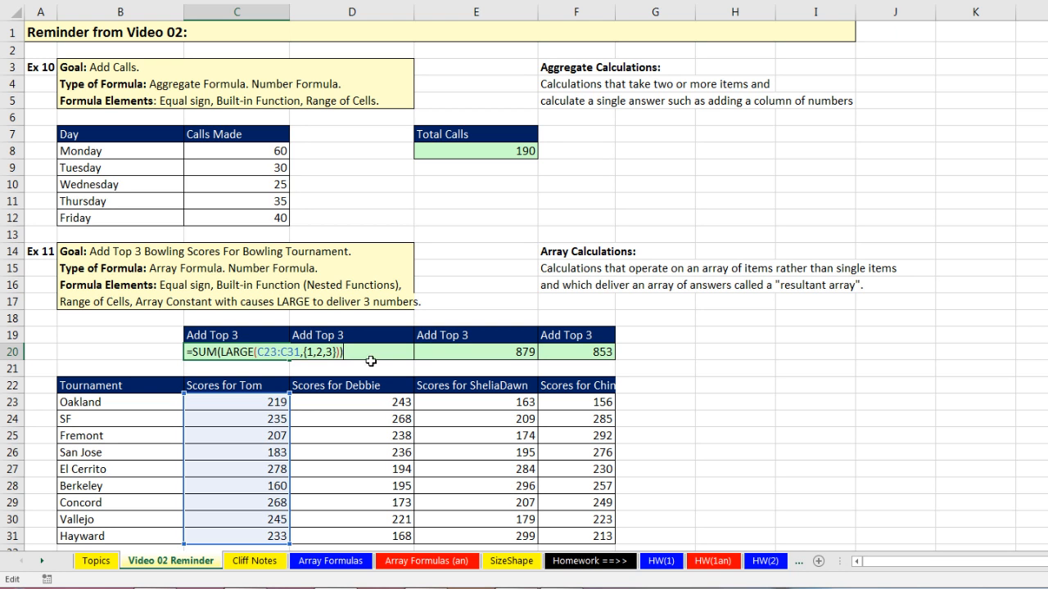
pyautogui.hotkey('ctrl', 'shift', 'Return')
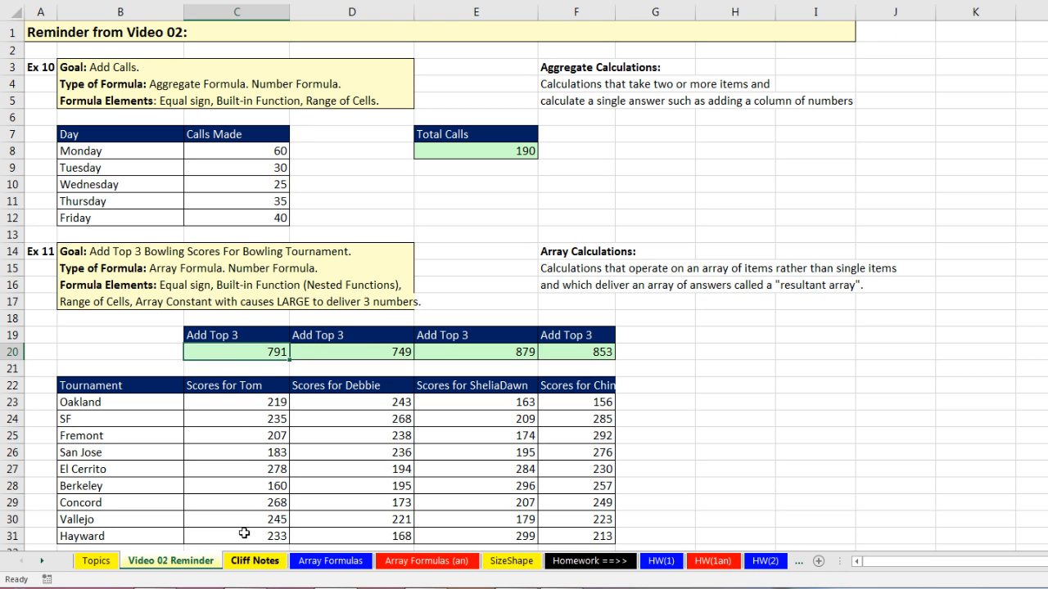
pyautogui.press('F2')
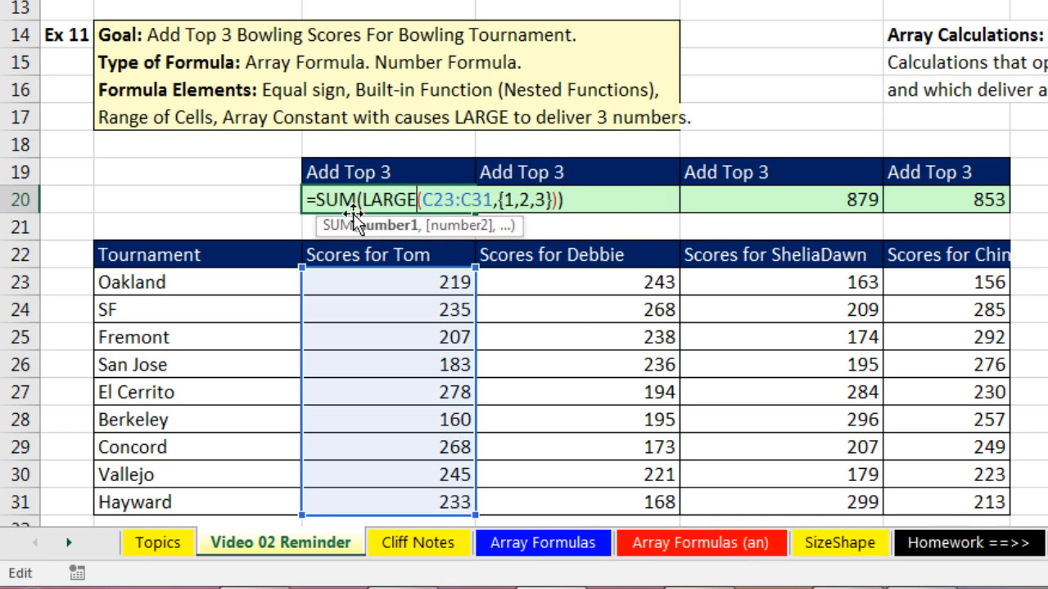
pyautogui.click(384, 225)
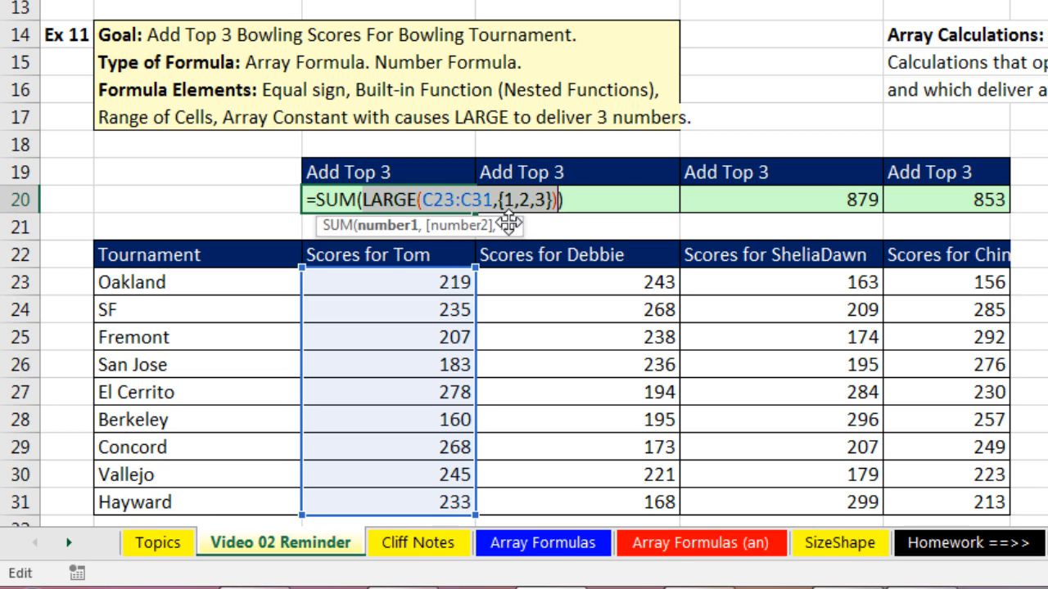
# - Try replacing the array constant in LARGE's k argument in C20 with 2, and undo the replacement
pyautogui.click(499, 200)
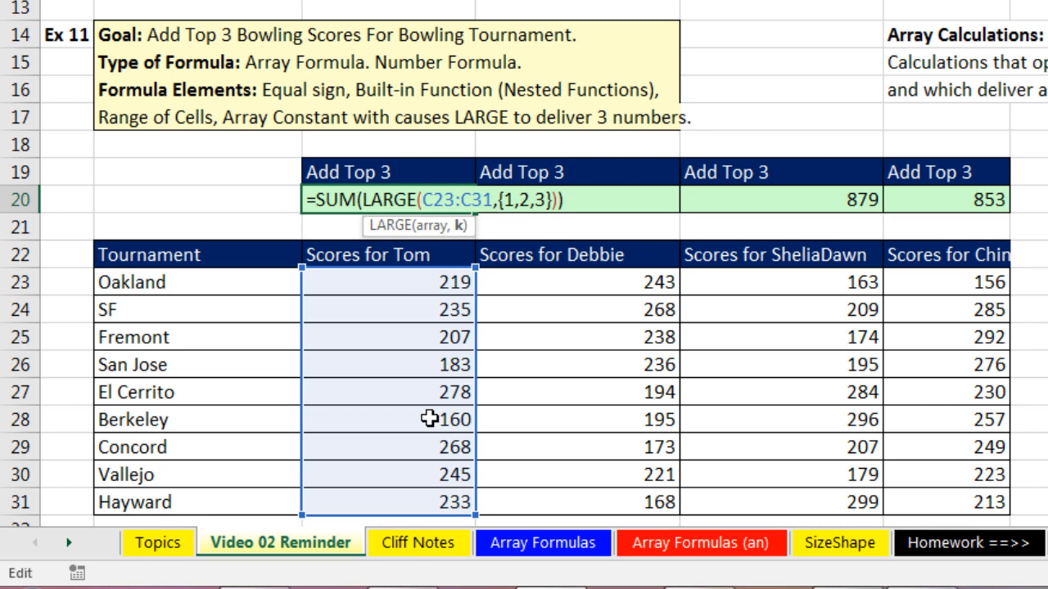
pyautogui.click(460, 227)
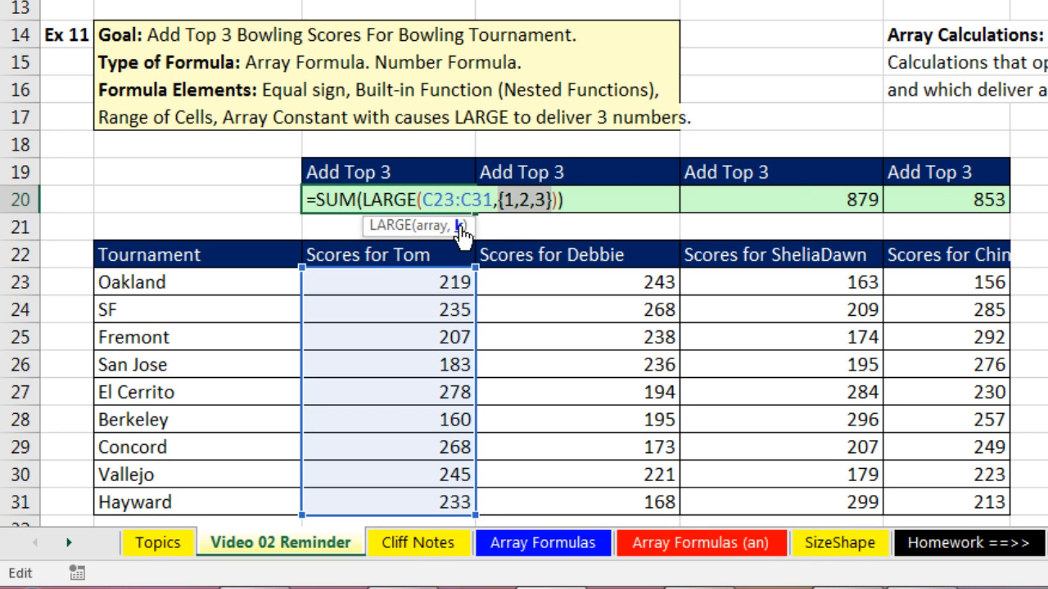
pyautogui.write('2')
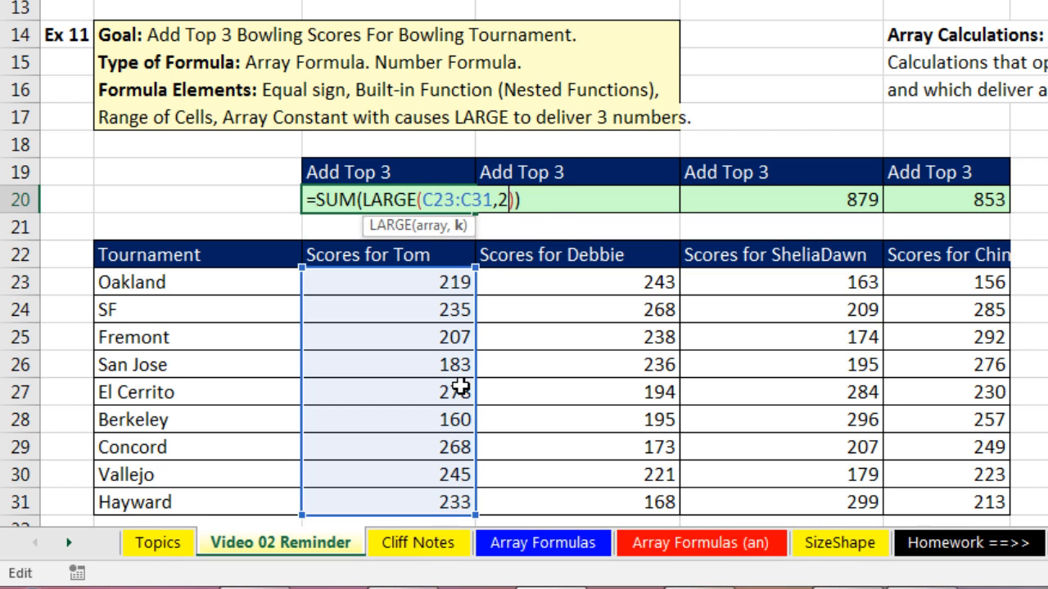
pyautogui.hotkey('ctrl', 'z')
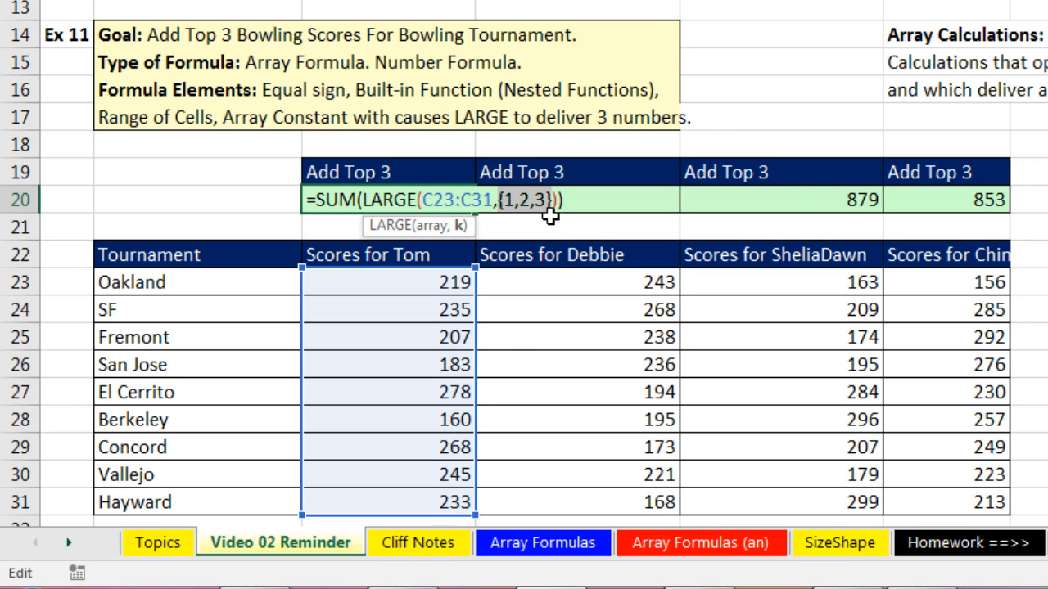
# - Evaluate SUM's number1 argument in C20 in place to preview its resultant array, and restore the original formula
pyautogui.click(515, 199)
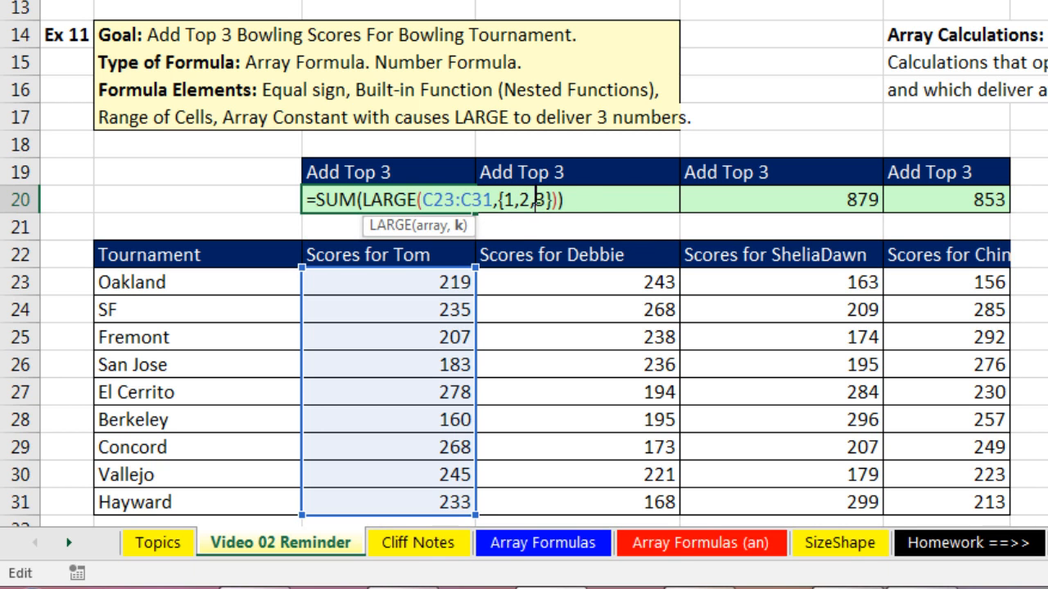
pyautogui.click(392, 199)
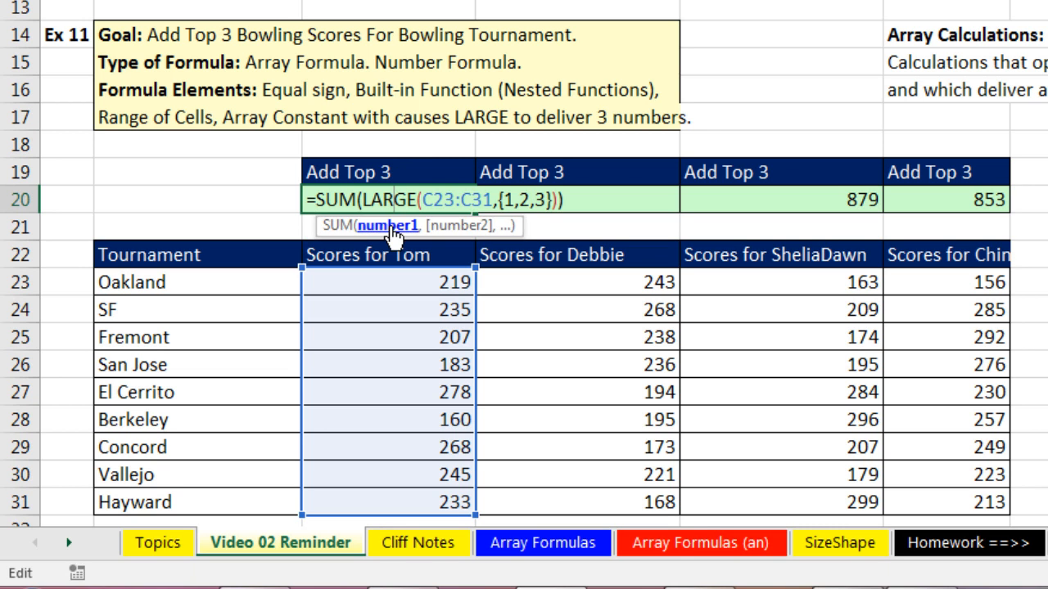
pyautogui.click(394, 226)
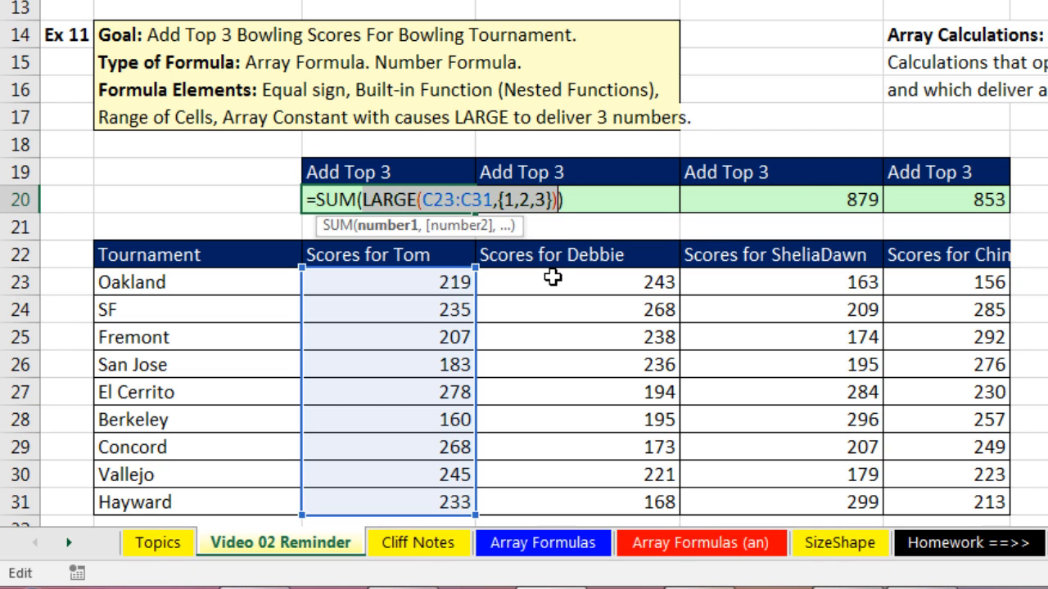
pyautogui.press('F9')
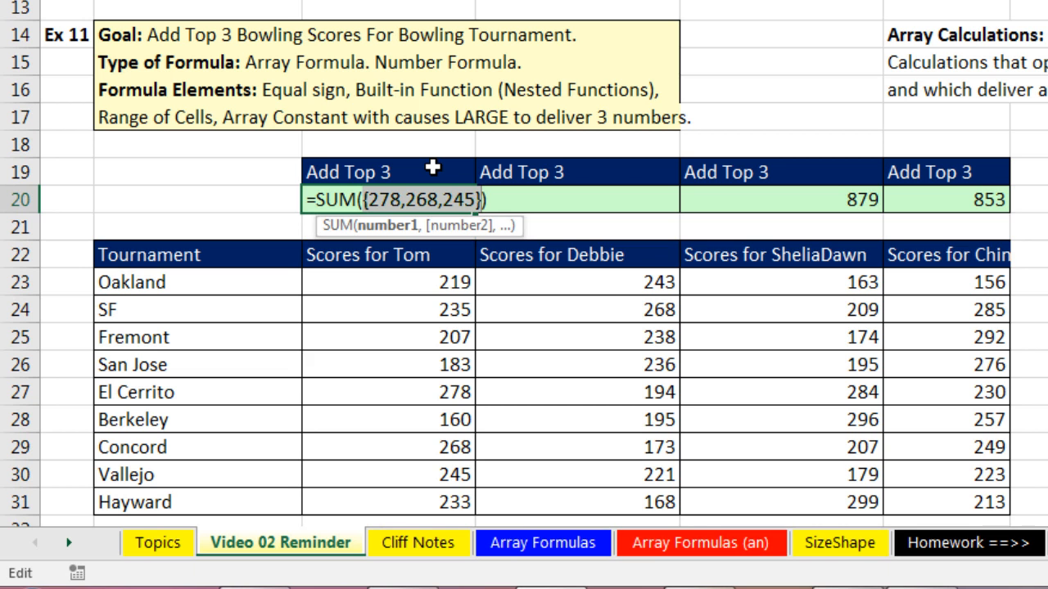
pyautogui.hotkey('ctrl', 'z')
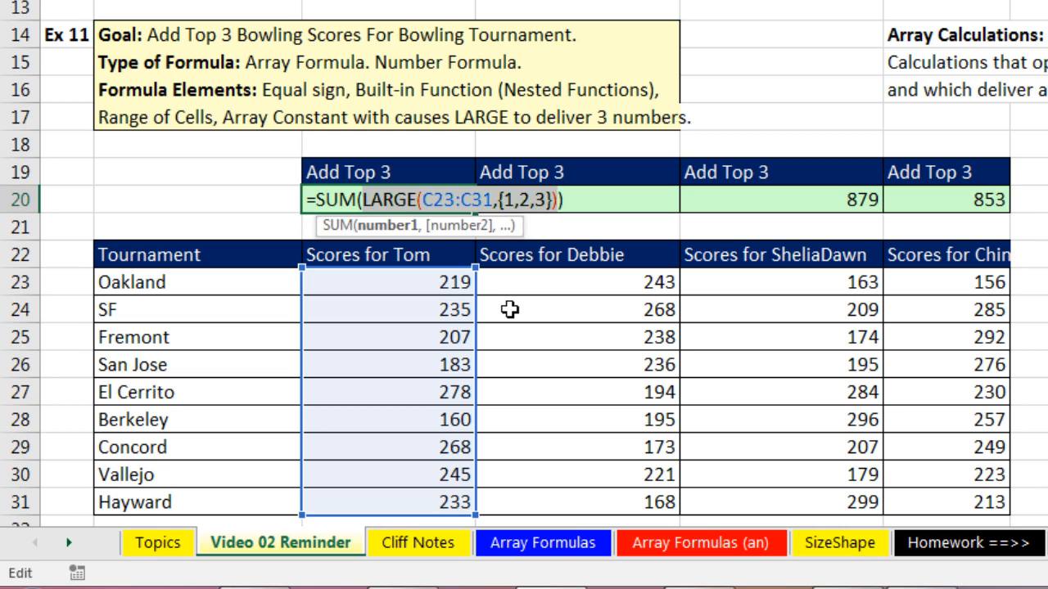
pyautogui.press('Return')
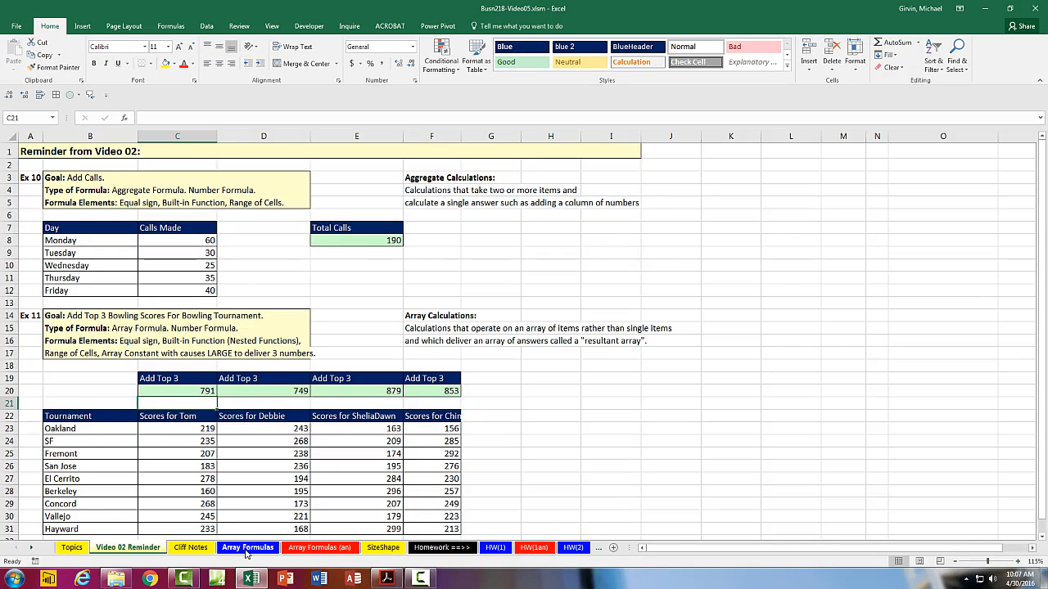
# - Review the definition on the Array Formulas sheet and return to Video 02 Reminder to highlight LARGE's k argument in C20
pyautogui.click(246, 548)
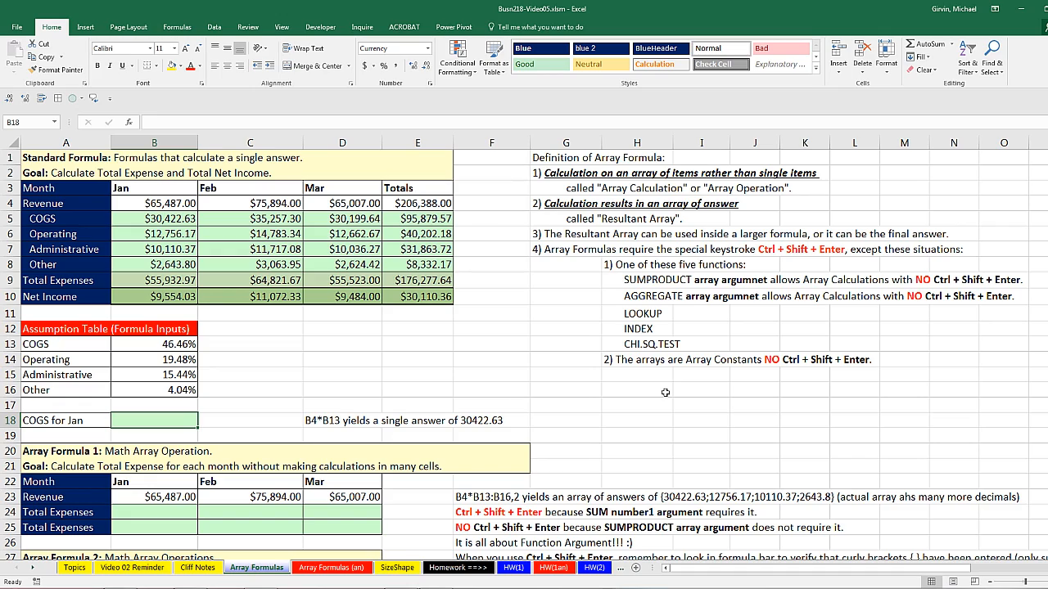
pyautogui.click(131, 568)
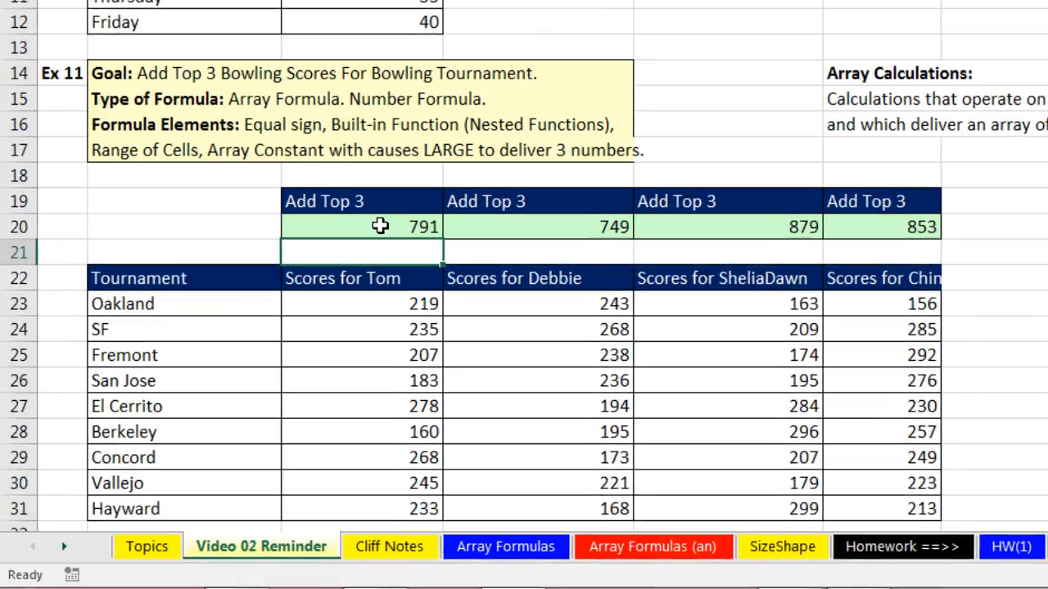
pyautogui.click(197, 406)
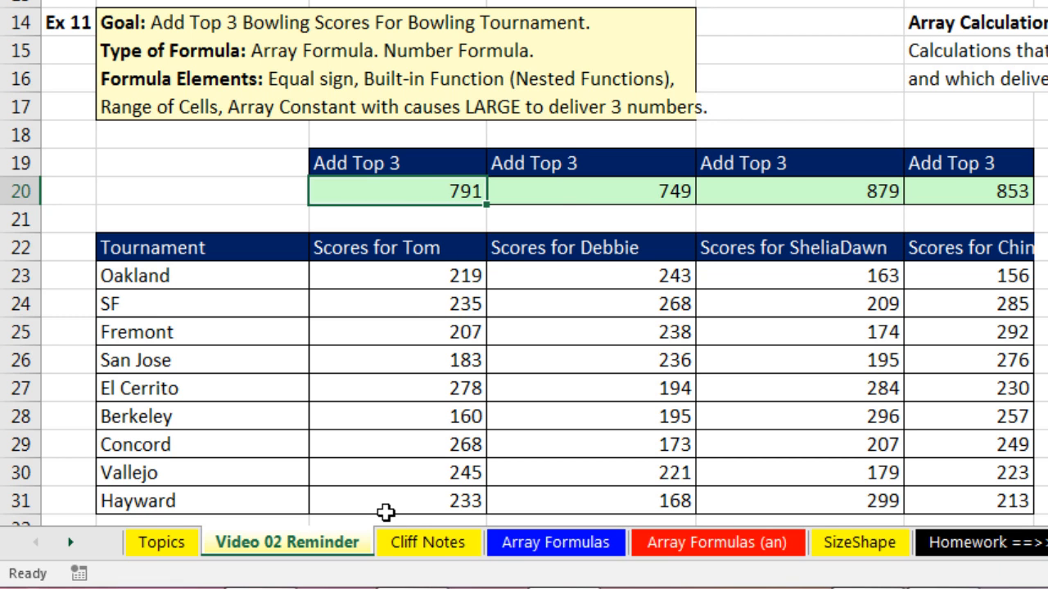
pyautogui.press('F2')
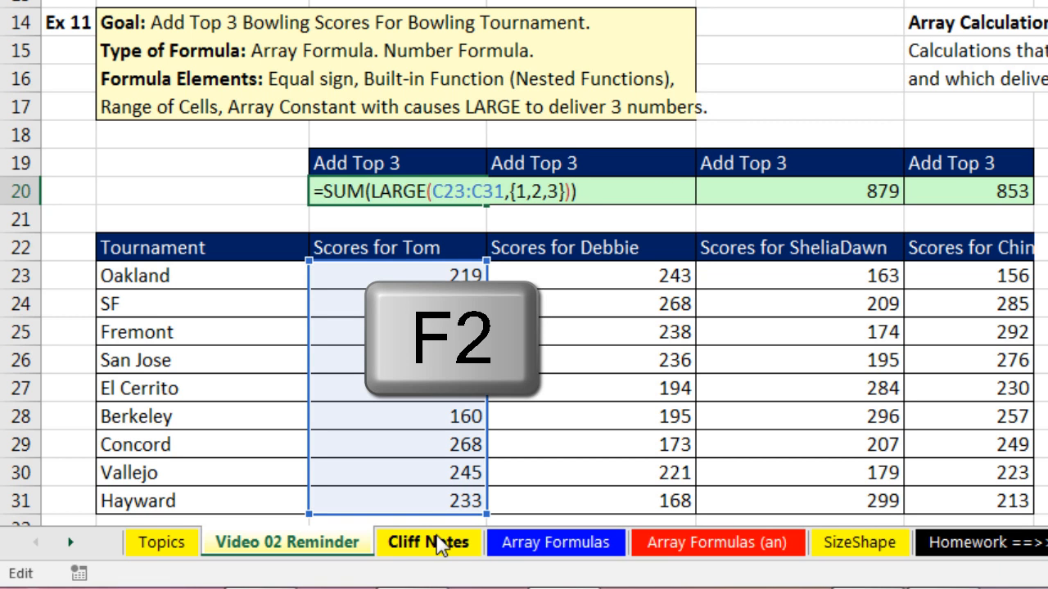
pyautogui.click(513, 190)
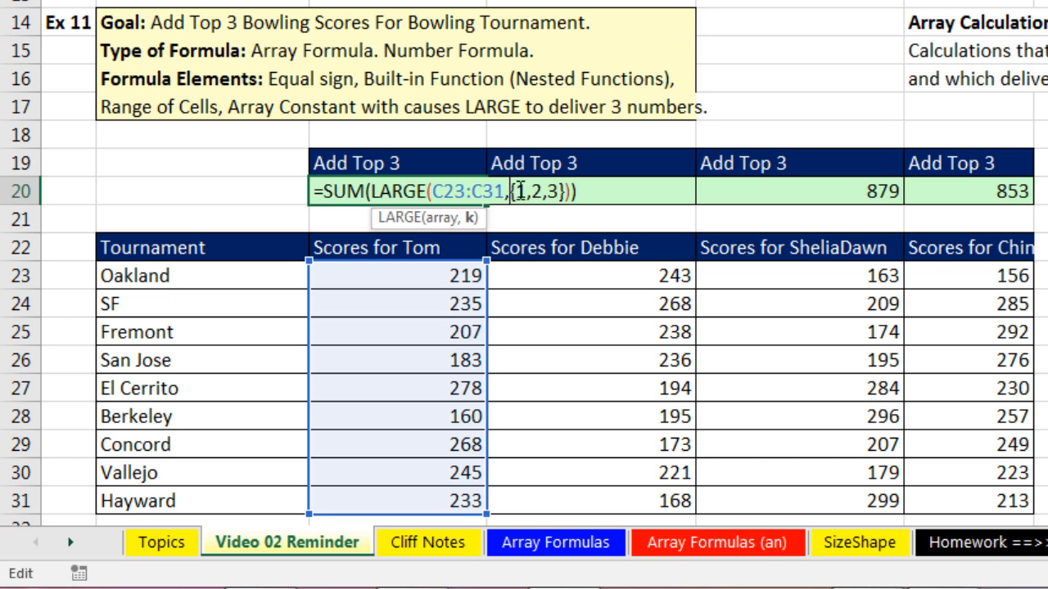
pyautogui.click(471, 218)
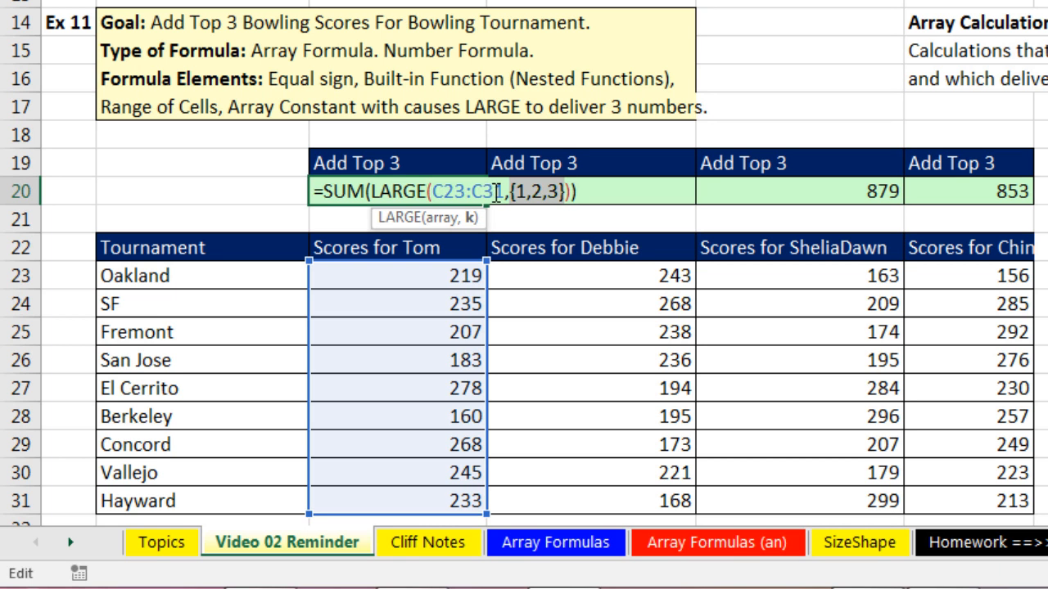
# - Preview the array that LARGE delivers inside C20, undo the evaluation, and highlight the array constant {1,2,3}
pyautogui.moveTo(373, 188); pyautogui.dragTo(573, 192)
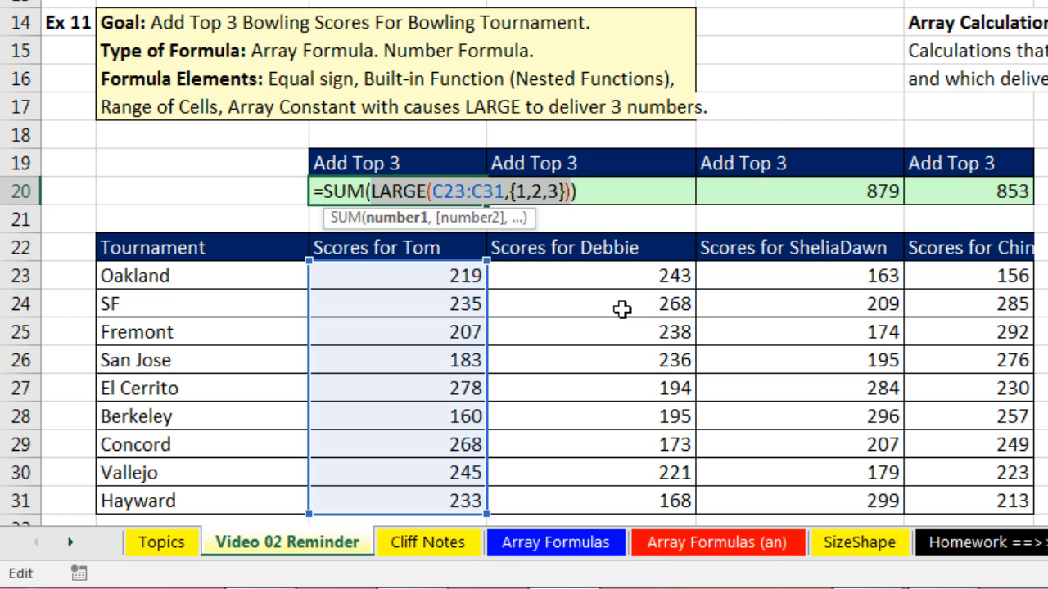
pyautogui.press('F9')
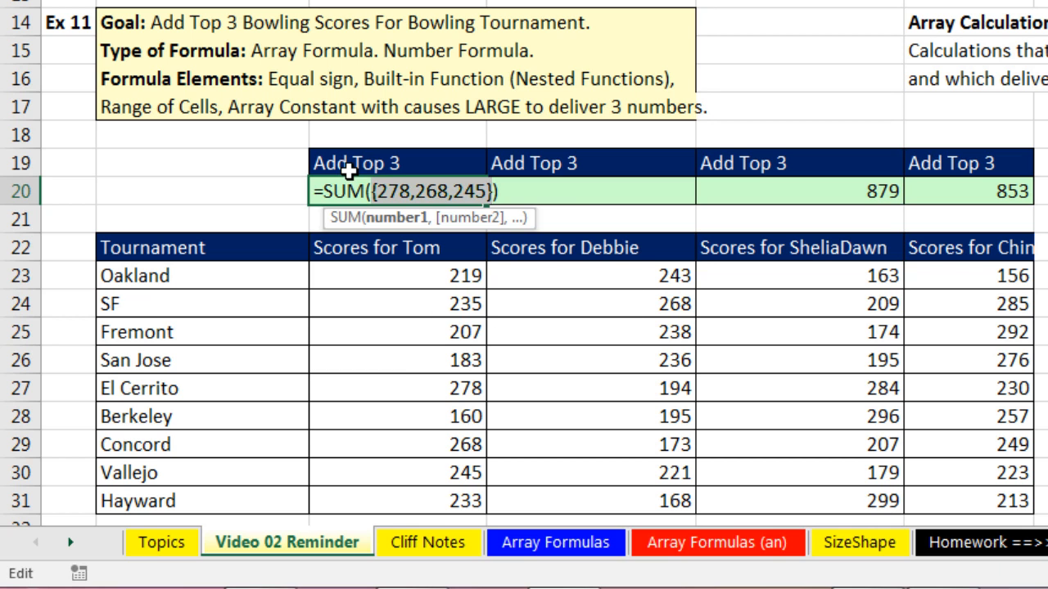
pyautogui.hotkey('ctrl', 'z')
pyautogui.click(524, 194)
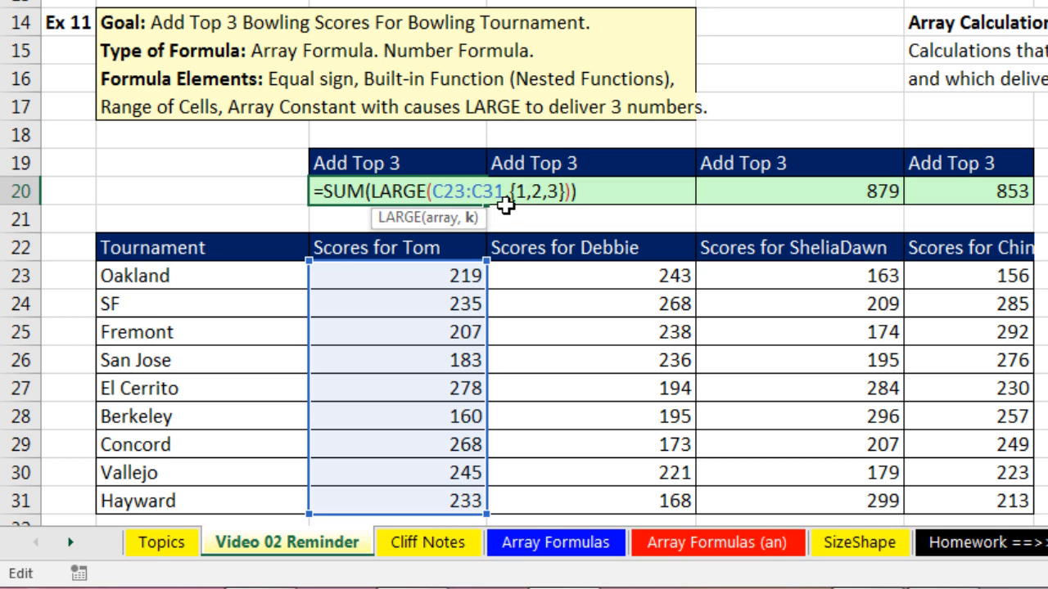
pyautogui.moveTo(510, 191); pyautogui.dragTo(565, 191)
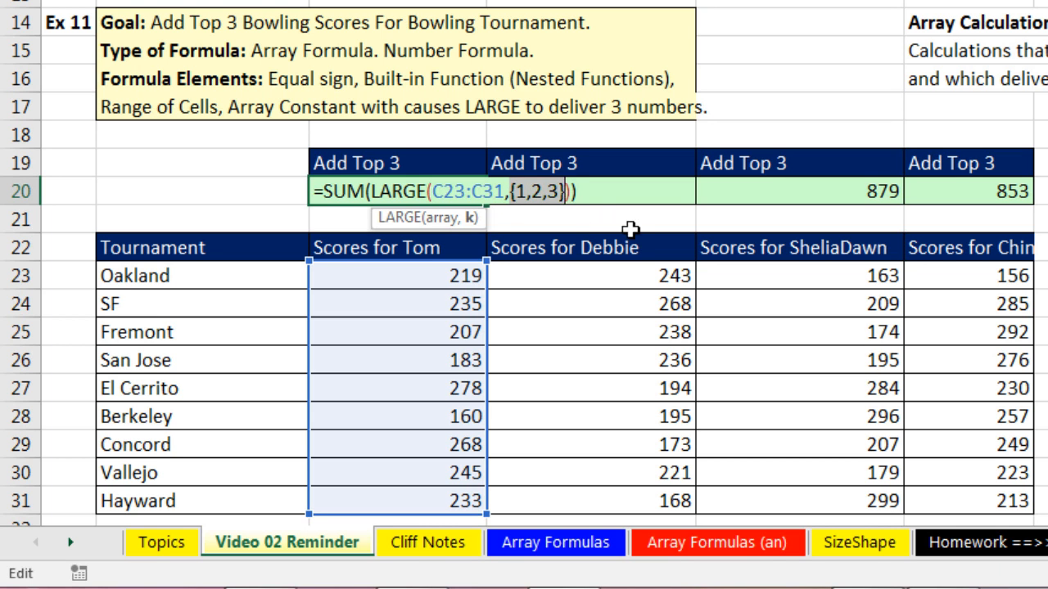
pyautogui.hotkey('ctrl', 'Return')
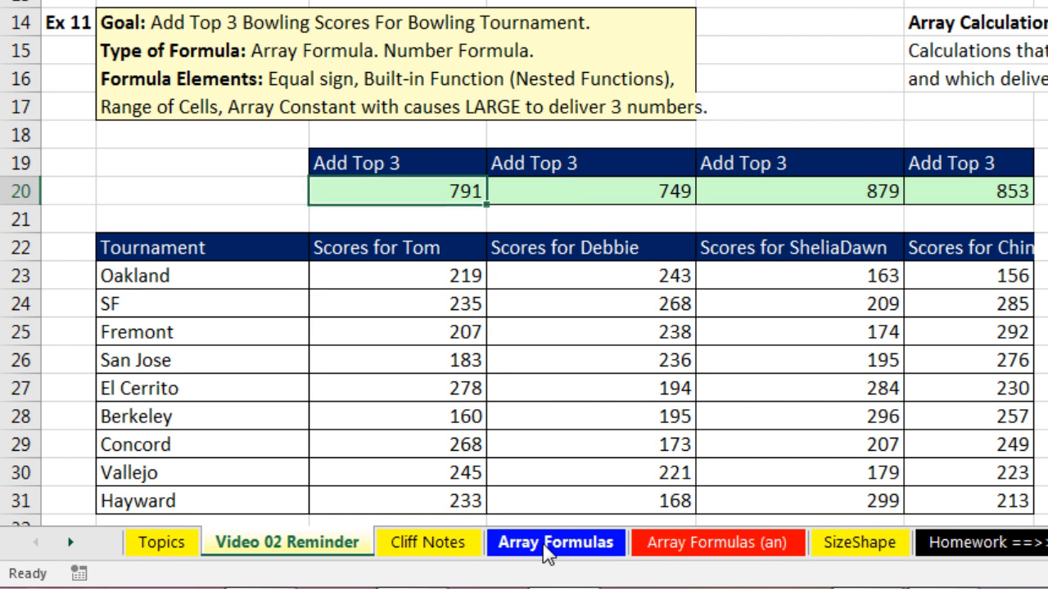
# - Inspect the January COGS formula in B5 on the Array Formulas sheet, leaving it as entered
pyautogui.click(547, 543)
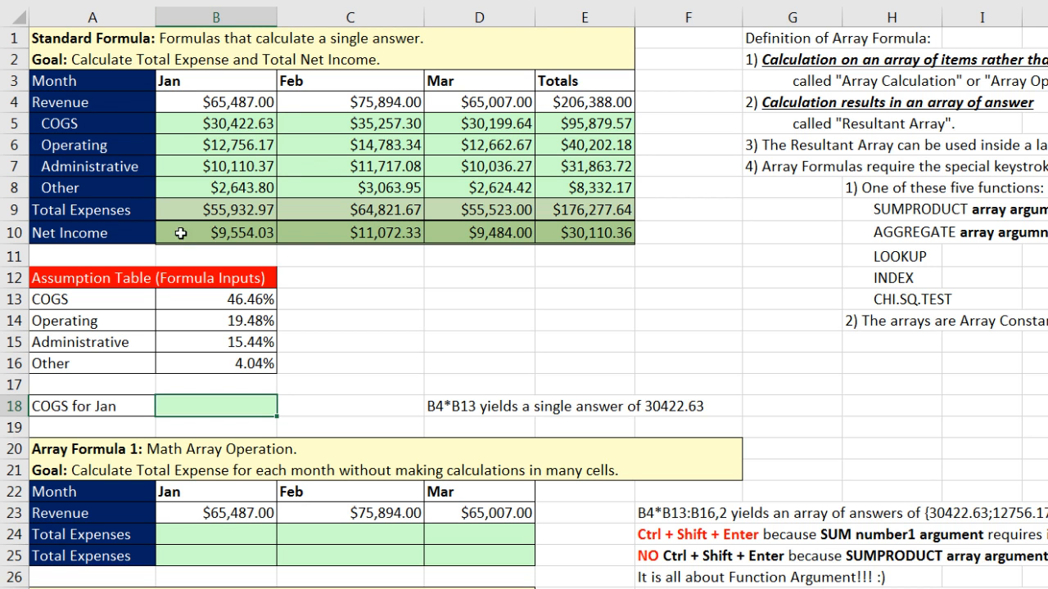
pyautogui.doubleClick(201, 123)
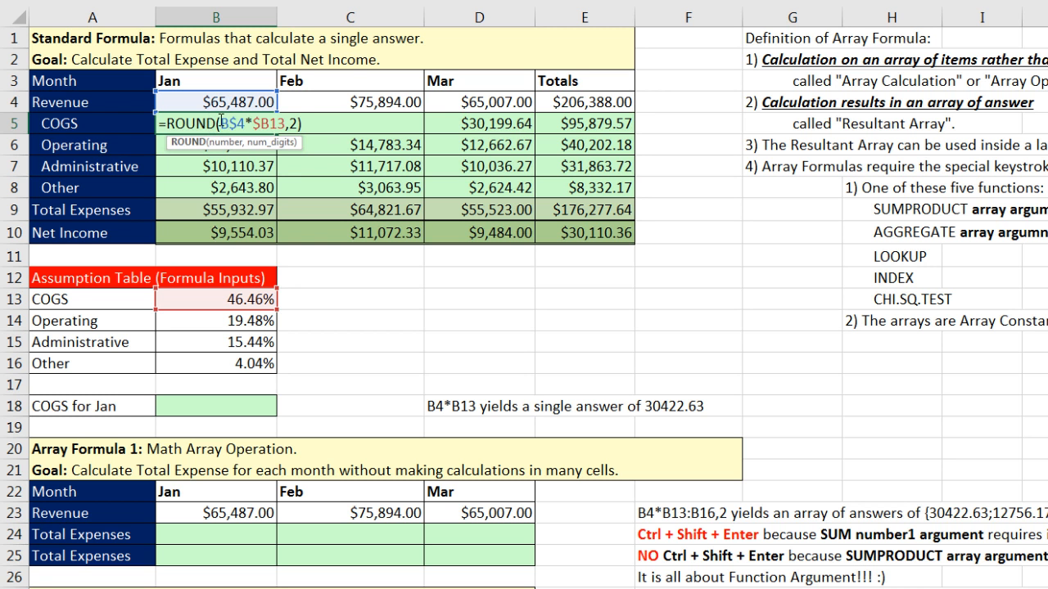
pyautogui.hotkey('ctrl', 'Return')
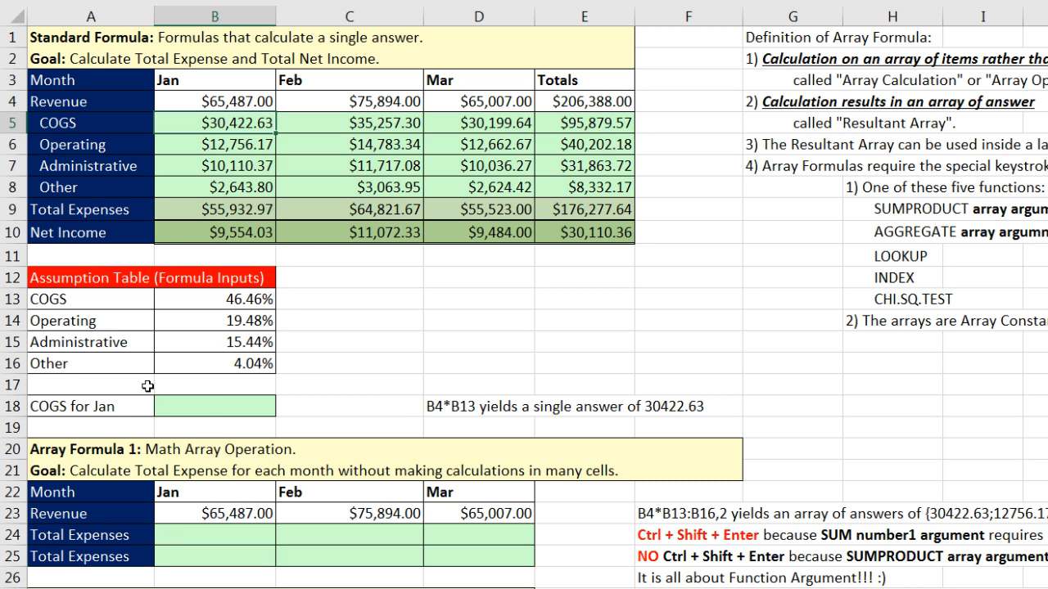
# - Calculate January's COGS in B18 with the standard formula =B4*B13
pyautogui.click(210, 403)
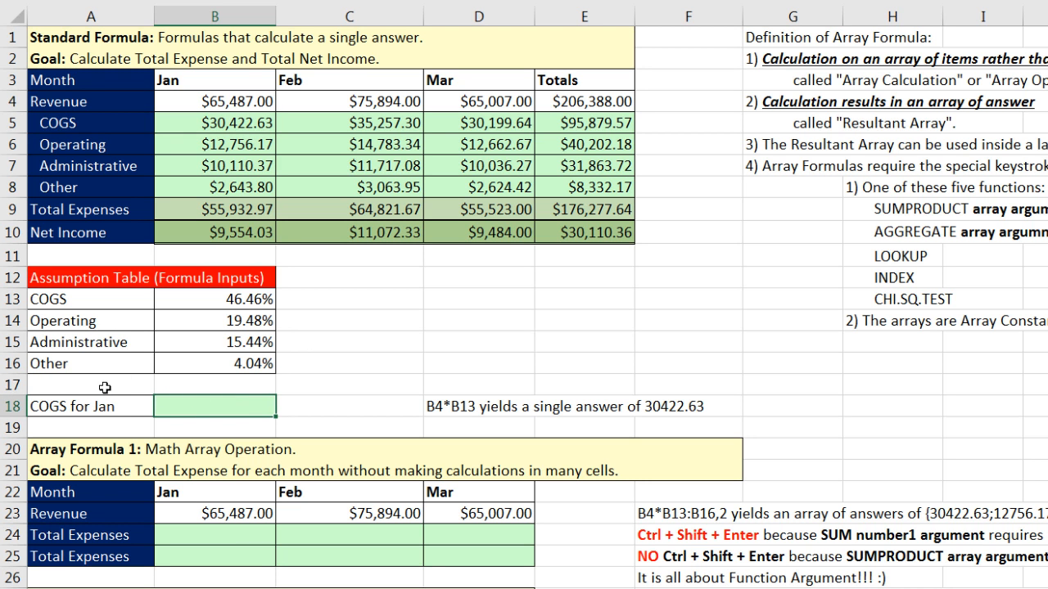
pyautogui.write('=')
pyautogui.click(222, 103)
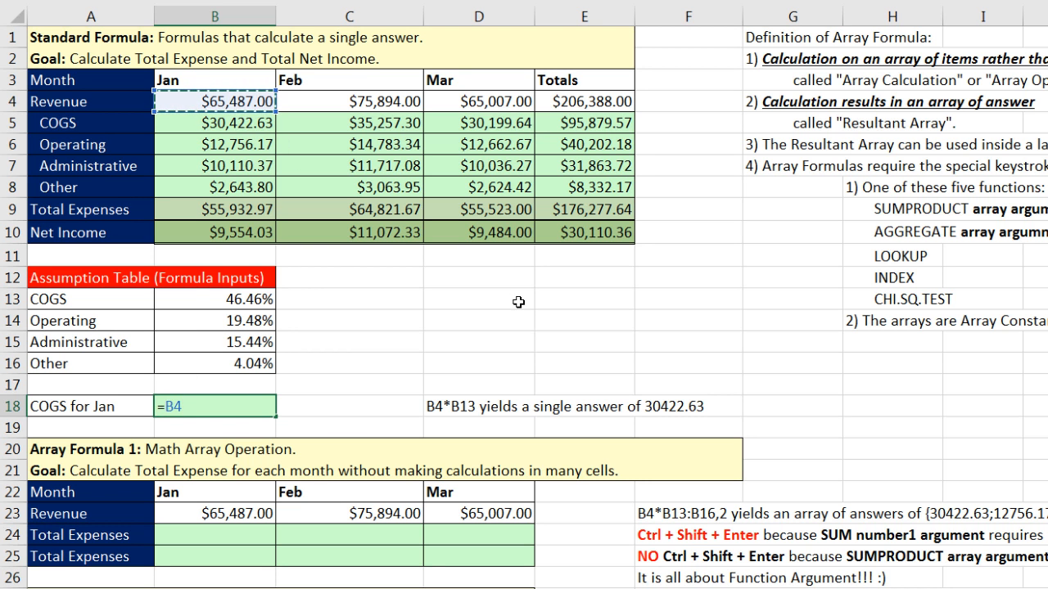
pyautogui.write('*')
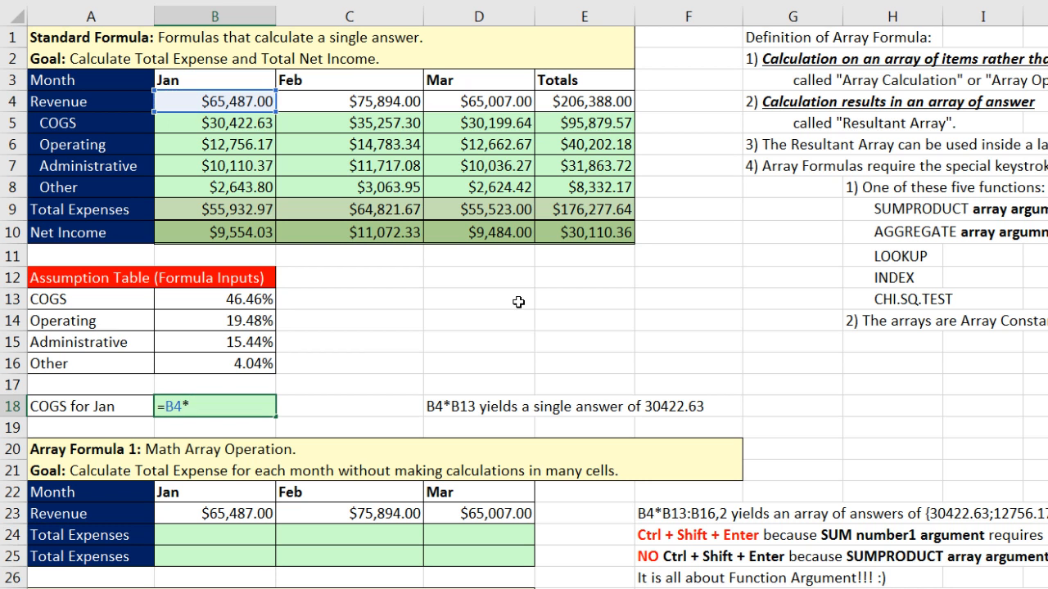
pyautogui.click(256, 300)
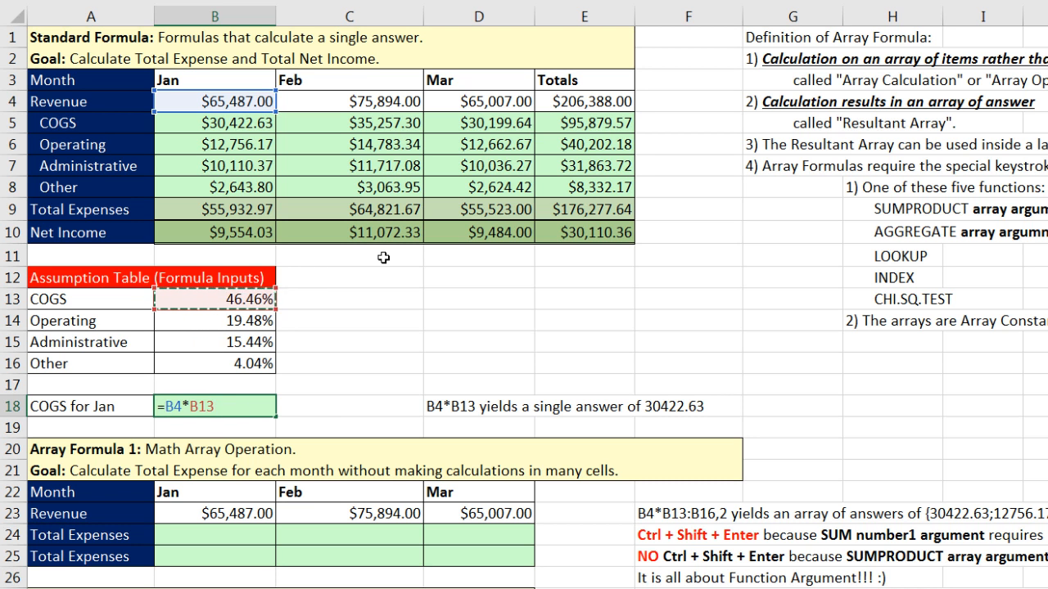
pyautogui.press('Return')
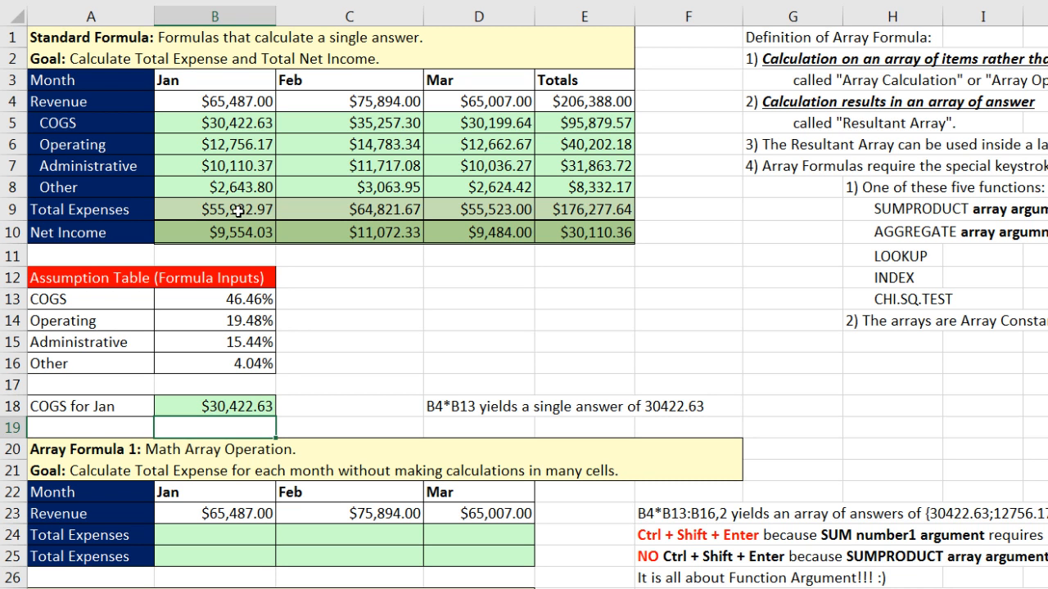
# - Inspect the January Total Expenses formula in B9, leaving it as entered
pyautogui.press('Up')
pyautogui.press('Up')
pyautogui.press('Up')
pyautogui.press('Up')
pyautogui.press('Up')
pyautogui.press('Up')
pyautogui.press('Up')
pyautogui.press('Up')
pyautogui.press('Up')
pyautogui.press('Up')
pyautogui.press('F2')
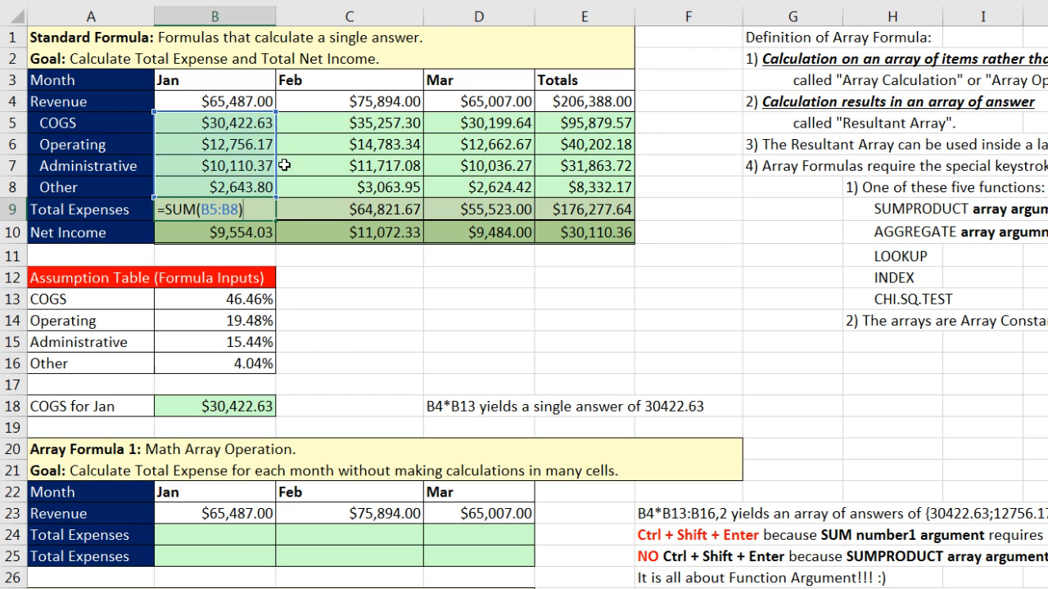
pyautogui.hotkey('ctrl', 'Return')
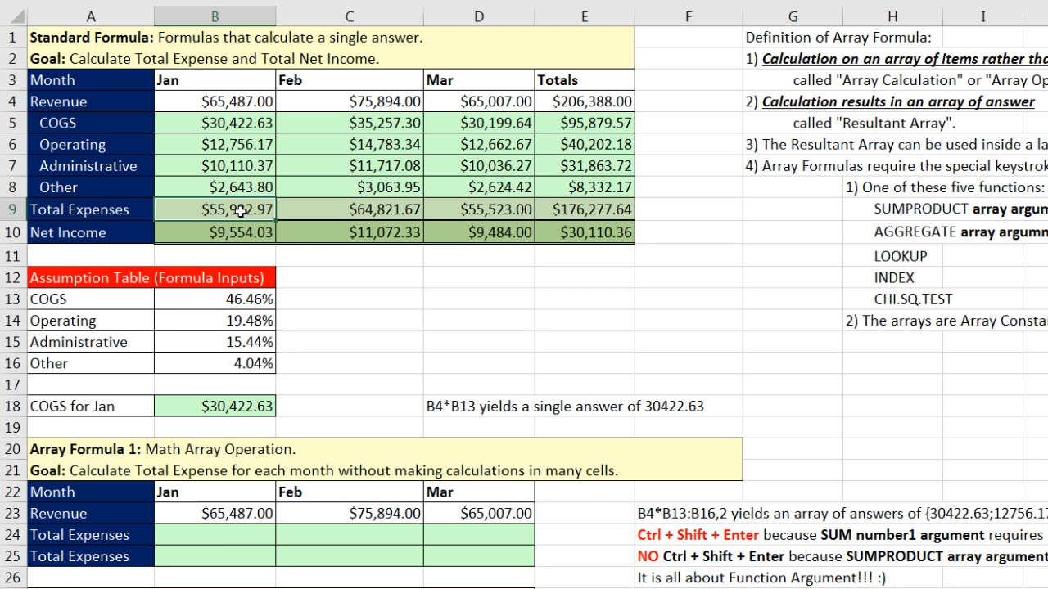
# - Highlight the January expense amounts in B5:B8 for comparison with the single Total Expenses cell B24, and return to B24
pyautogui.click(241, 536)
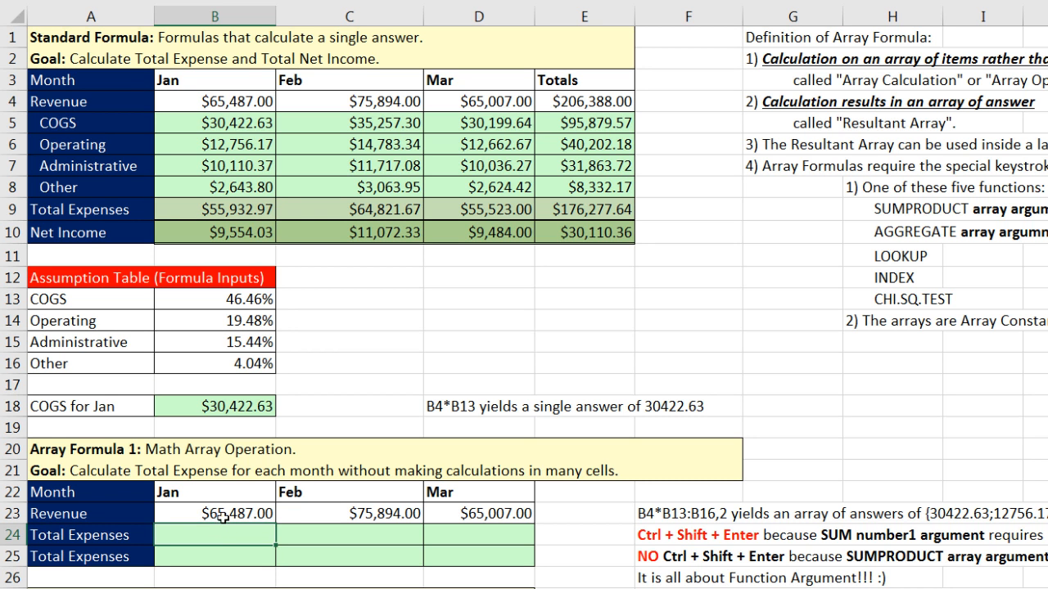
pyautogui.moveTo(233, 123); pyautogui.dragTo(233, 188)
pyautogui.click(243, 533)
pyautogui.moveTo(234, 124); pyautogui.dragTo(234, 186)
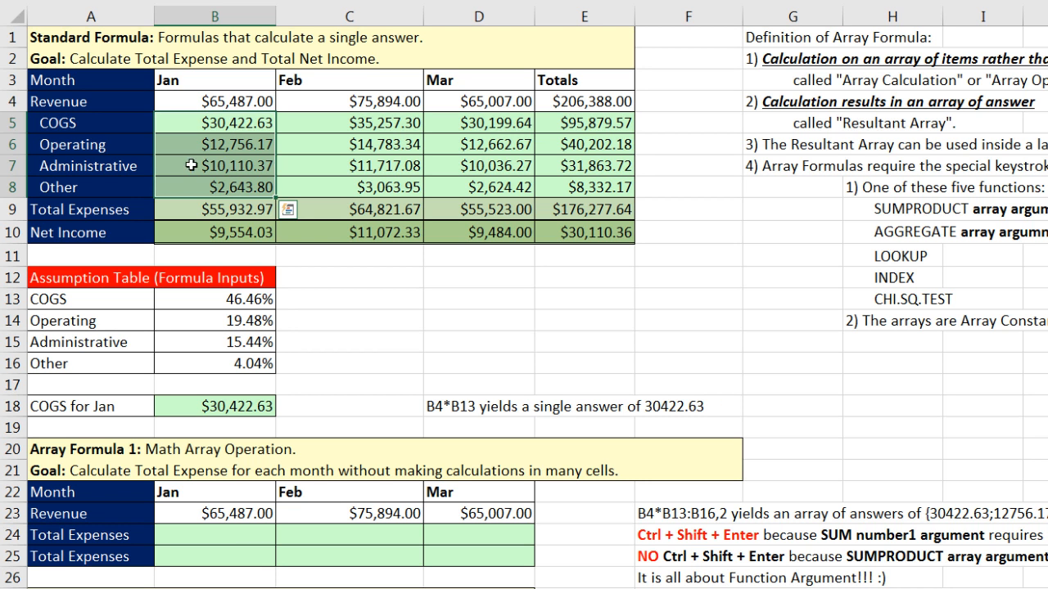
pyautogui.click(196, 532)
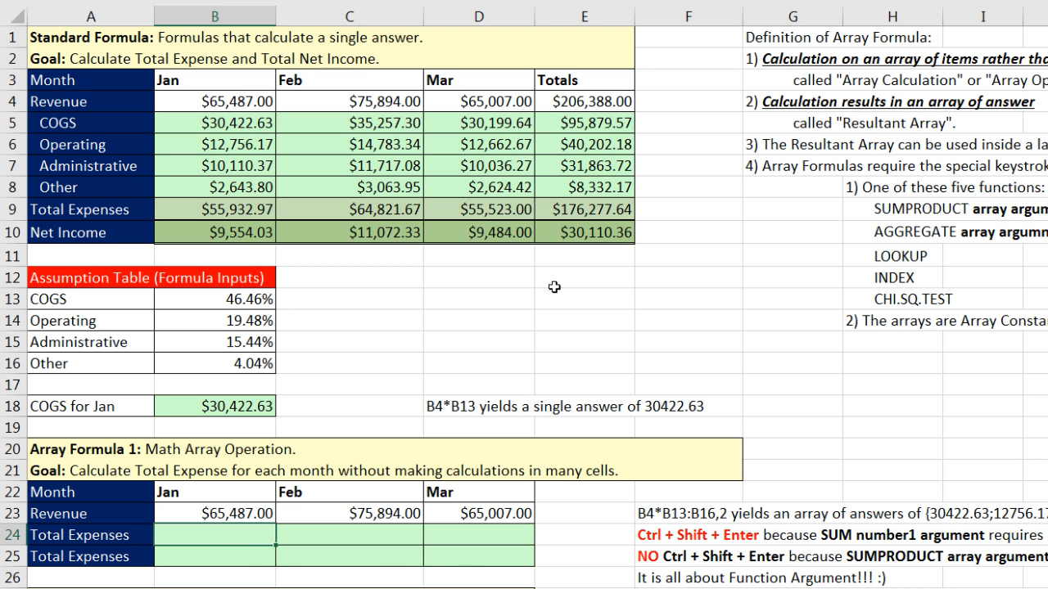
# - Begin the January Total Expenses formula in B24 as =B4*B13:B16, multiplying revenue by all the assumption percentages
pyautogui.write('=')
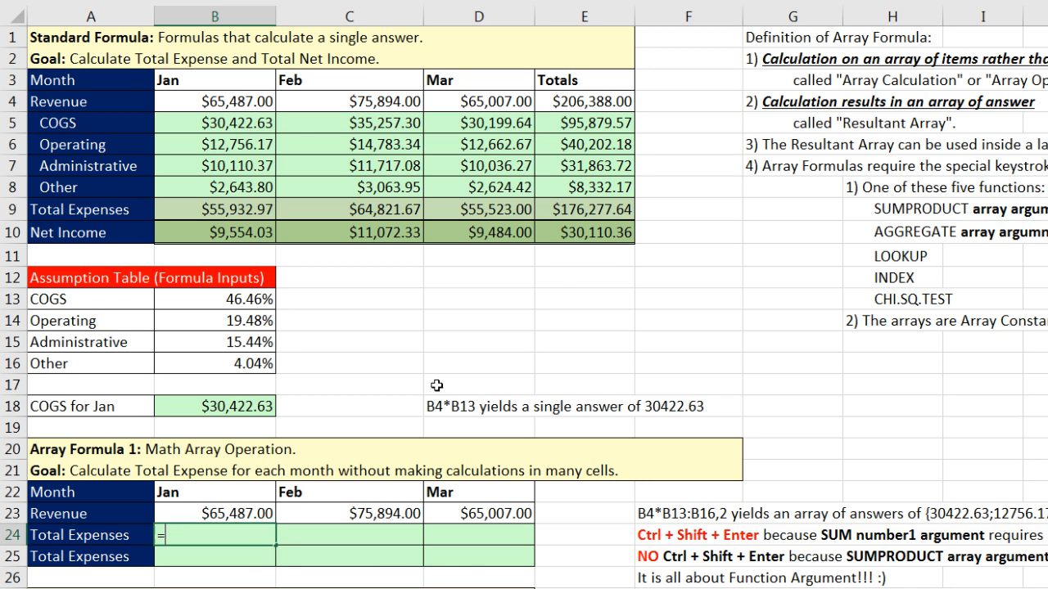
pyautogui.click(221, 104)
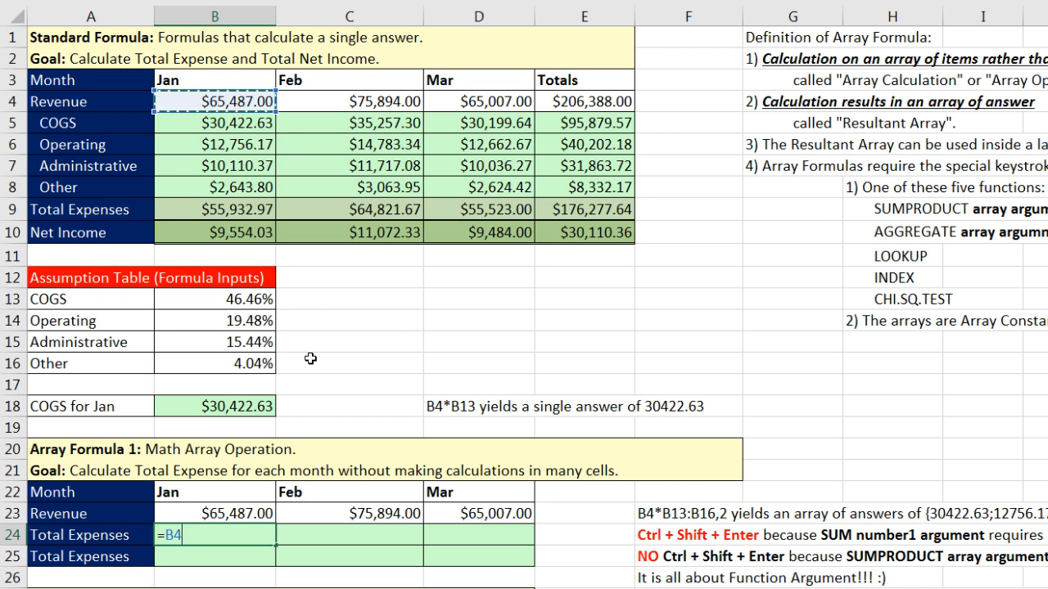
pyautogui.write('*')
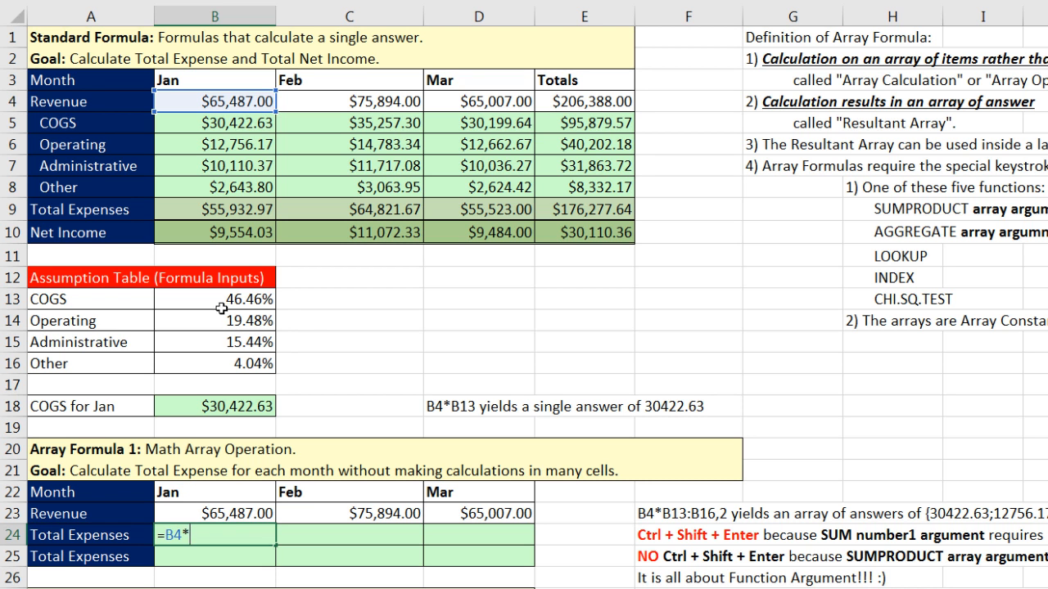
pyautogui.moveTo(219, 298); pyautogui.dragTo(219, 361)
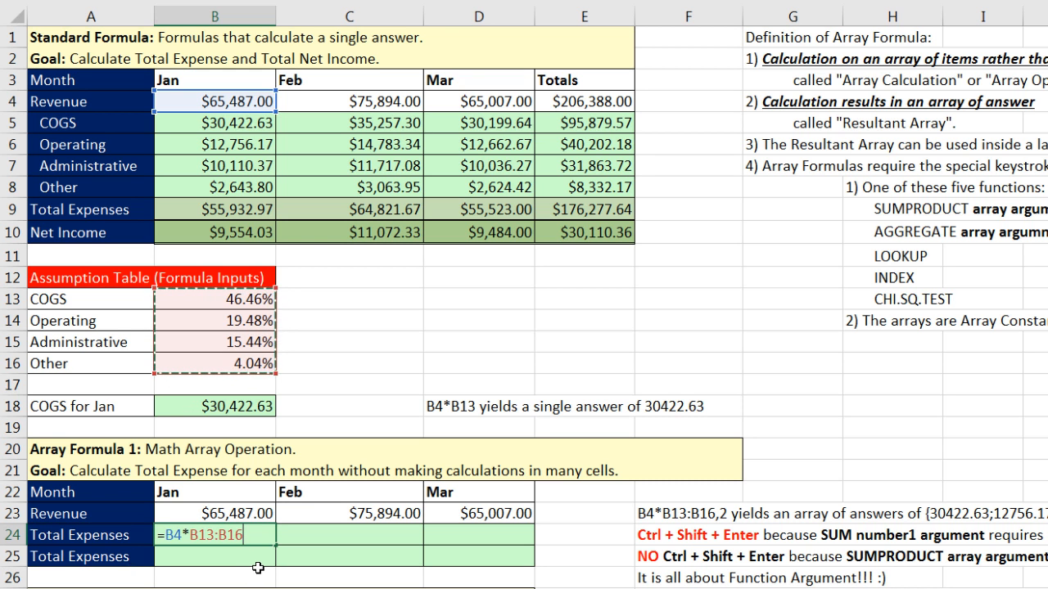
# - Evaluate B4*B13:B16 in place within B24 to preview its resultant array, and restore the original expression
pyautogui.moveTo(257, 535); pyautogui.dragTo(131, 534)
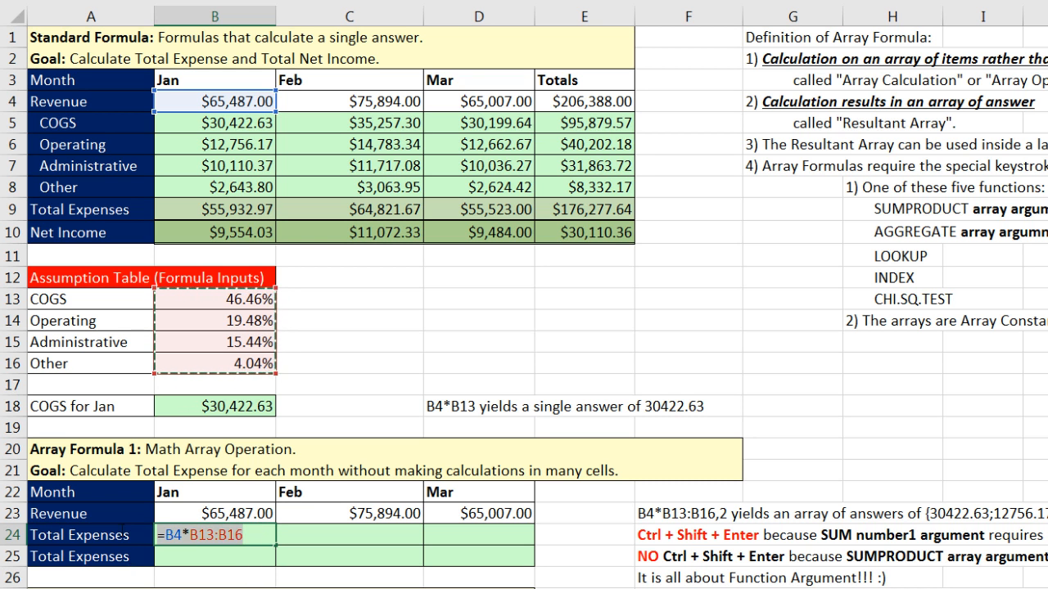
pyautogui.press('F9')
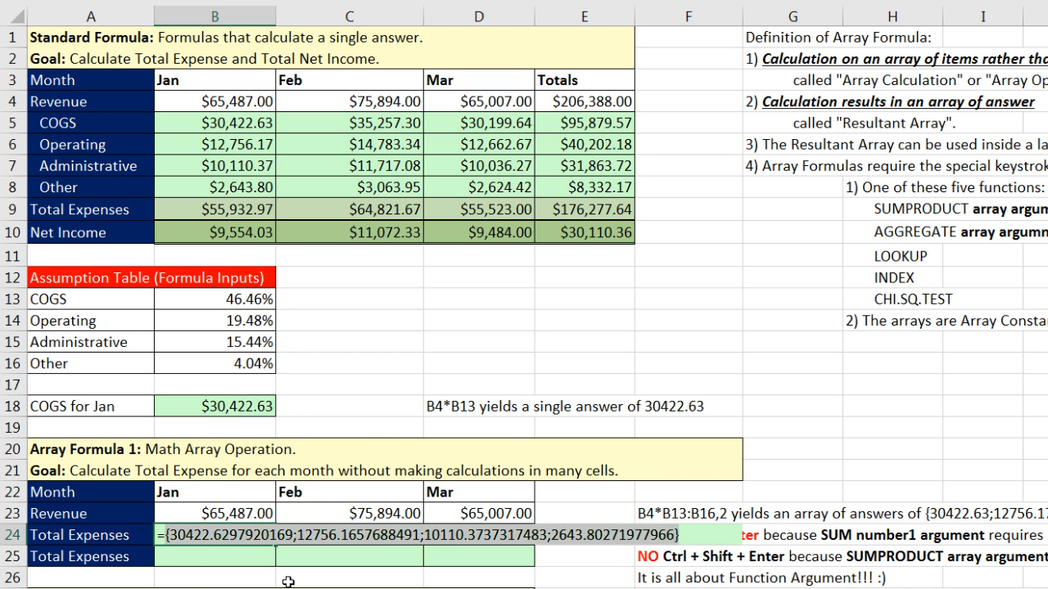
pyautogui.hotkey('ctrl', 'z')
pyautogui.hotkey('ctrl', 'z')
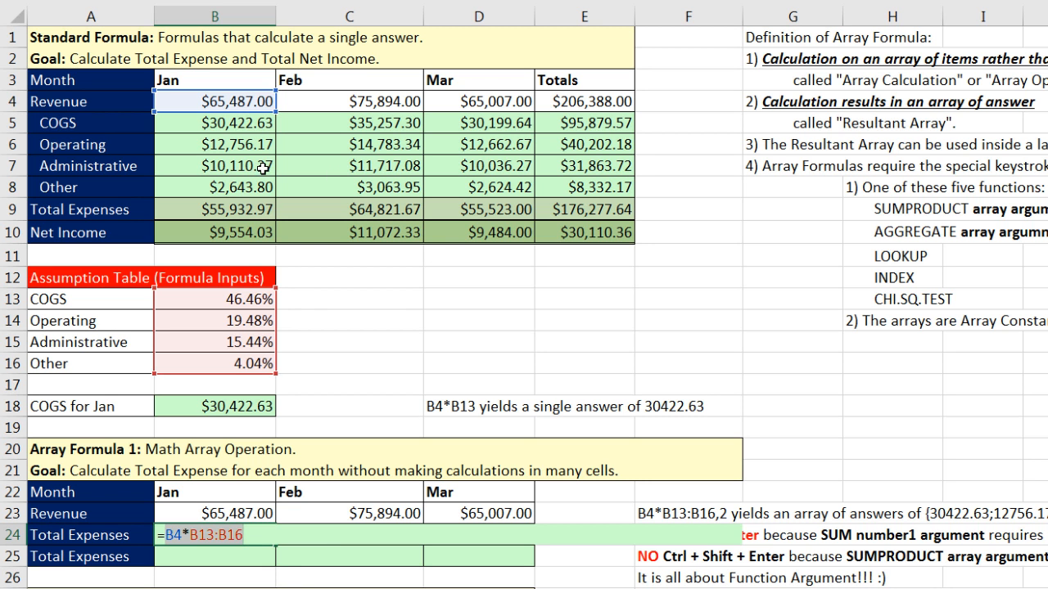
# - Wrap B4*B13:B16 in B24 in ROUND with num_digits 2, previewing and restoring the number argument before completing the function
pyautogui.click(167, 534)
pyautogui.write('round')
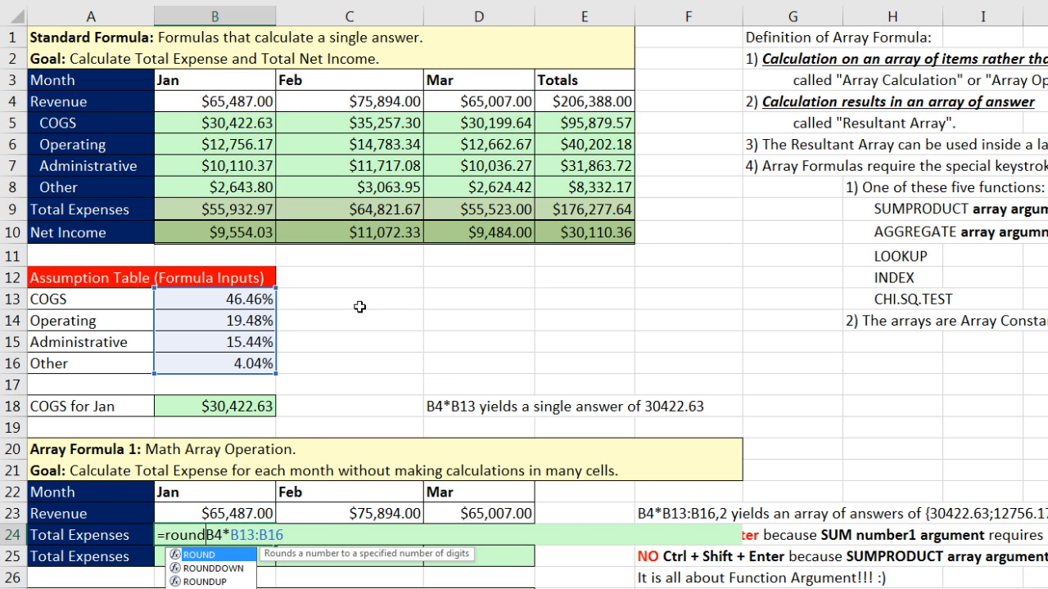
pyautogui.press('Tab')
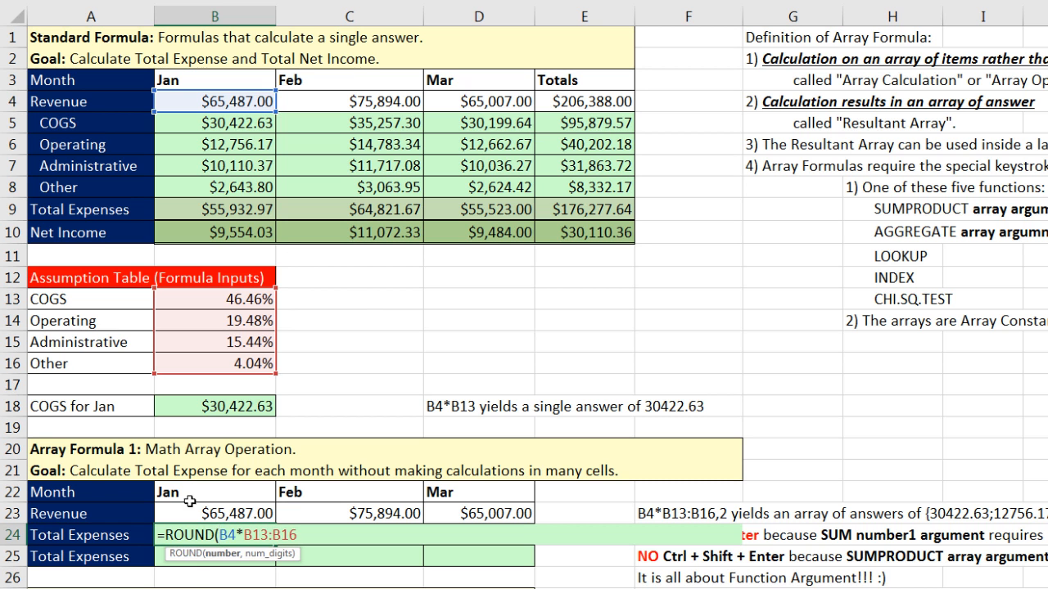
pyautogui.click(223, 555)
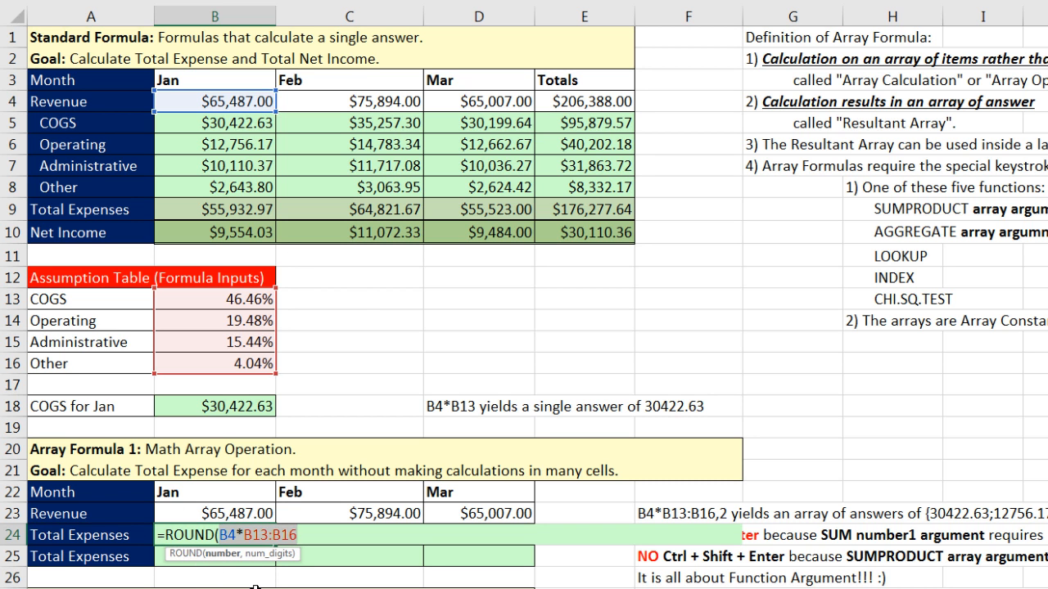
pyautogui.press('F9')
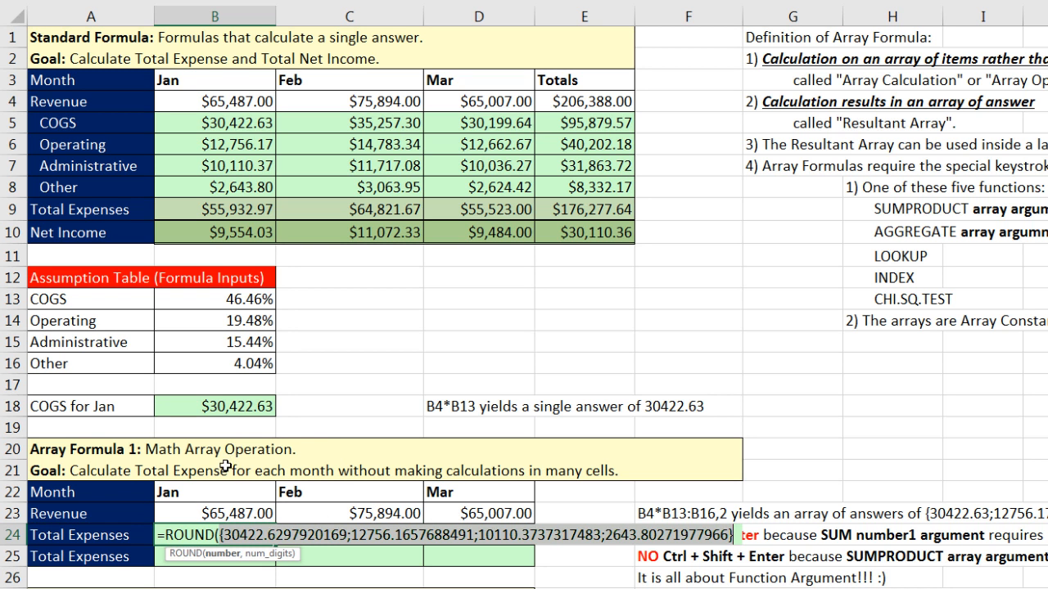
pyautogui.hotkey('ctrl', 'z')
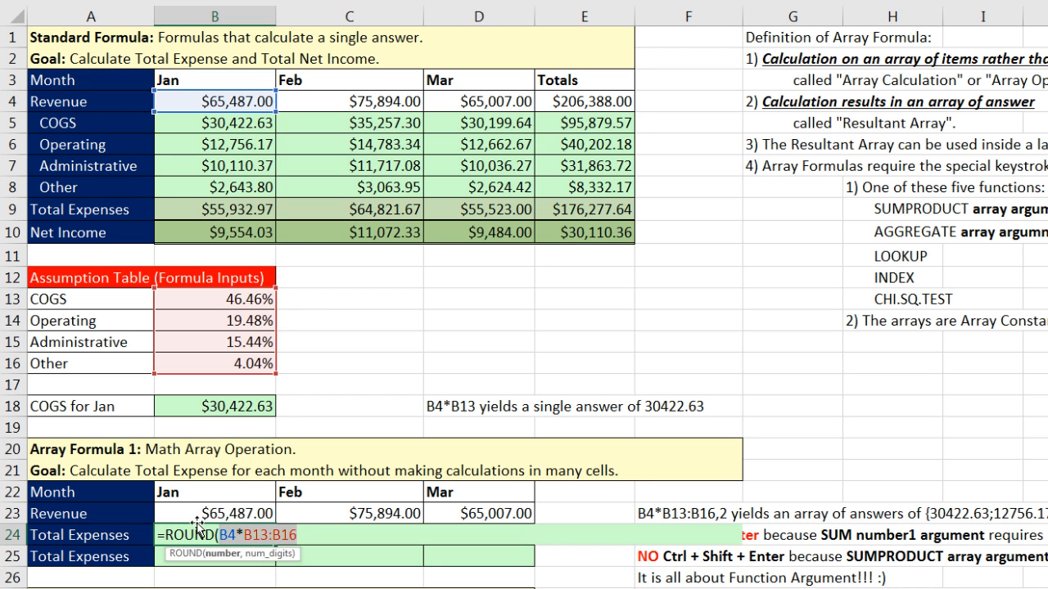
pyautogui.click(336, 542)
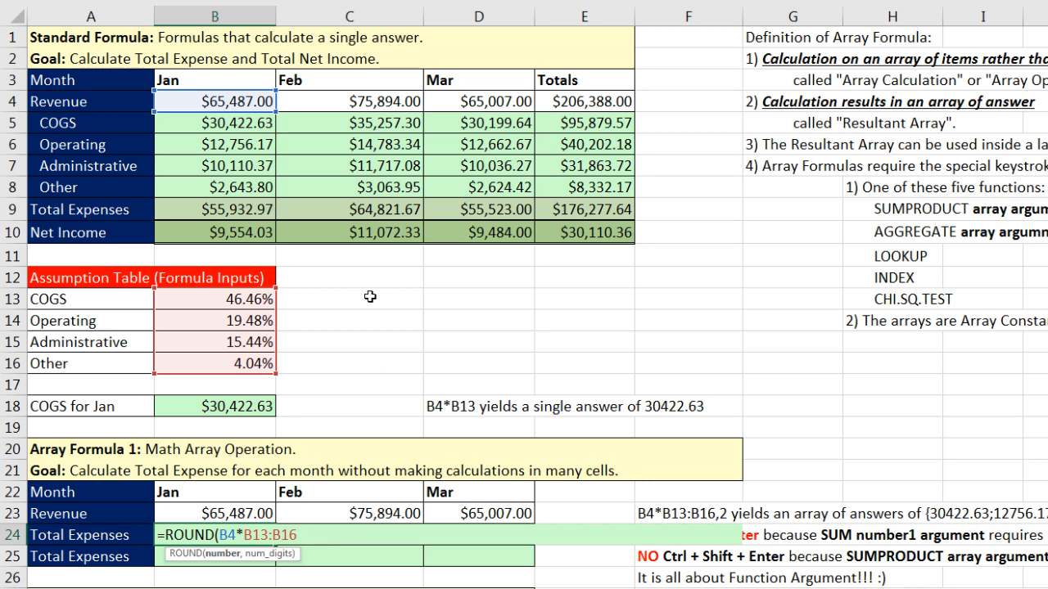
pyautogui.write(',2')
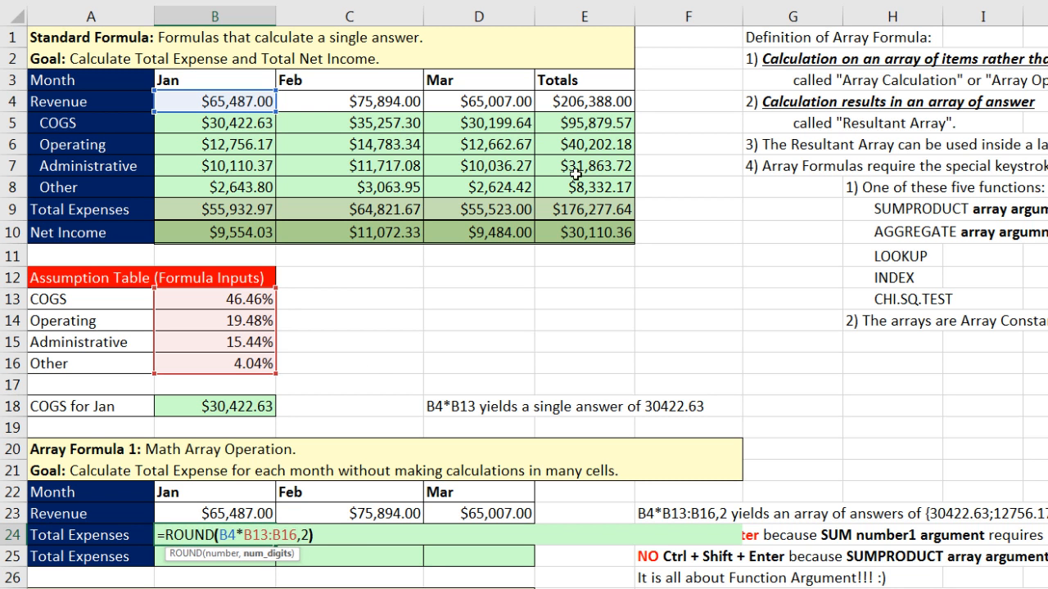
# - Preview the rounded array that the whole ROUND expression delivers in B24, and undo the evaluation
pyautogui.moveTo(335, 536); pyautogui.dragTo(161, 535)
pyautogui.press('F9')
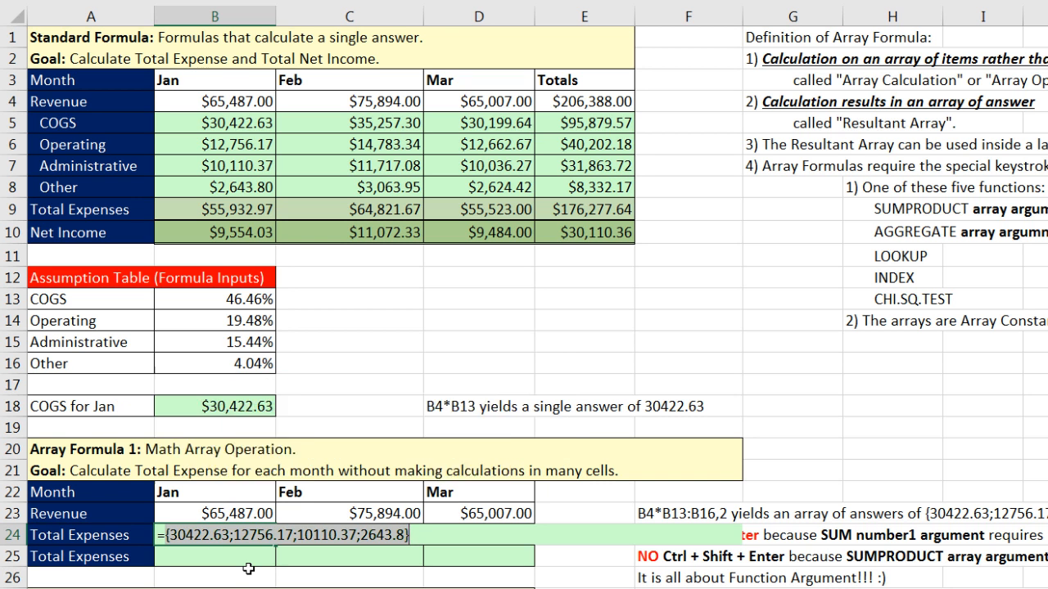
pyautogui.hotkey('ctrl', 'z')
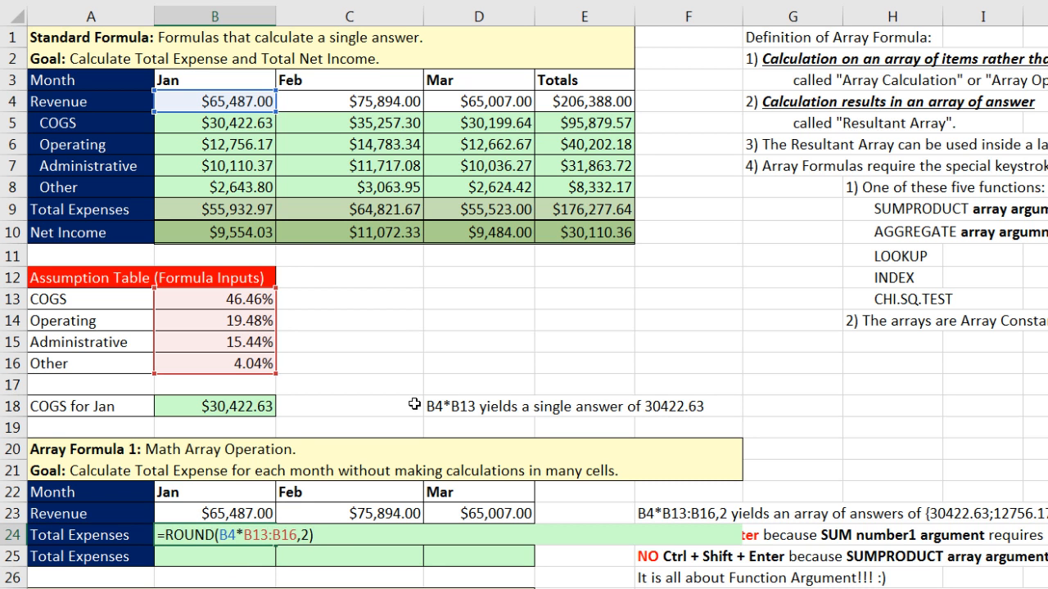
# - Nest ROUND inside SUM in B24, enter =SUM(ROUND(B4*B13:B16,2)) as a standard formula, and re-enter it as an array formula
pyautogui.write('SUM(')
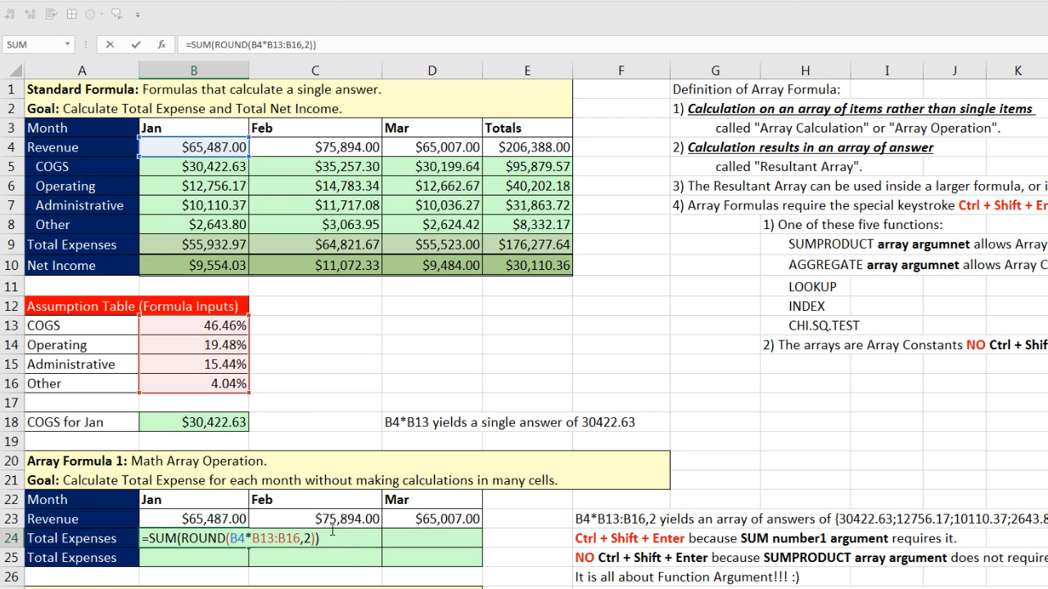
pyautogui.press('Return')
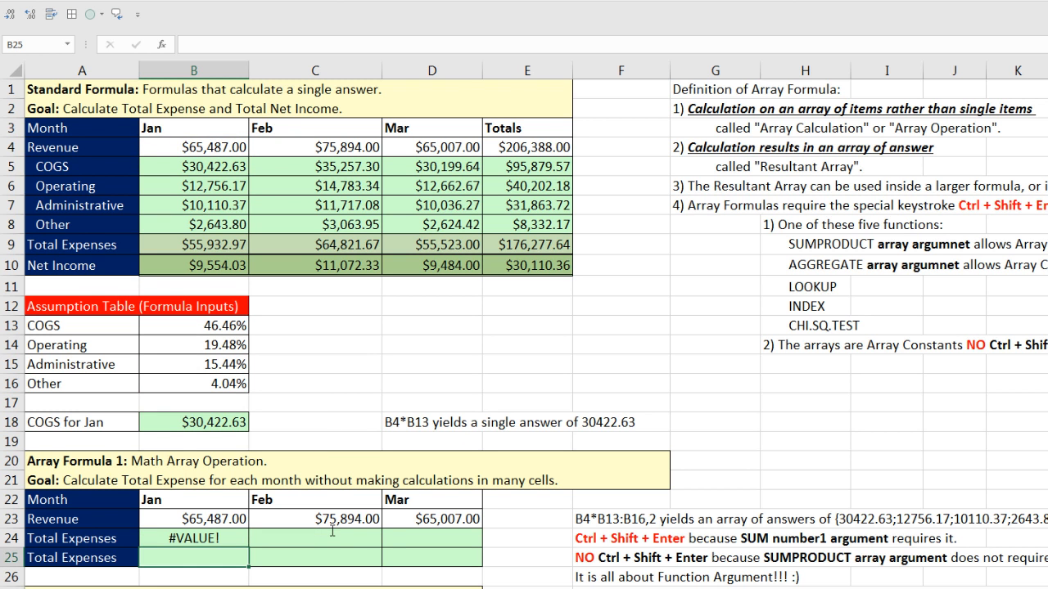
pyautogui.click(209, 541)
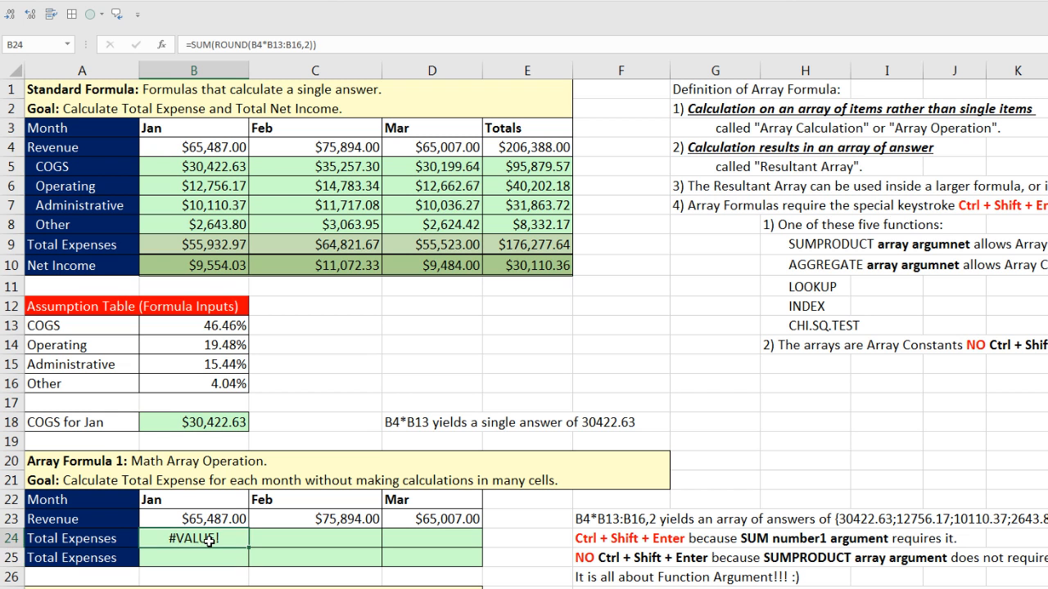
pyautogui.press('F2')
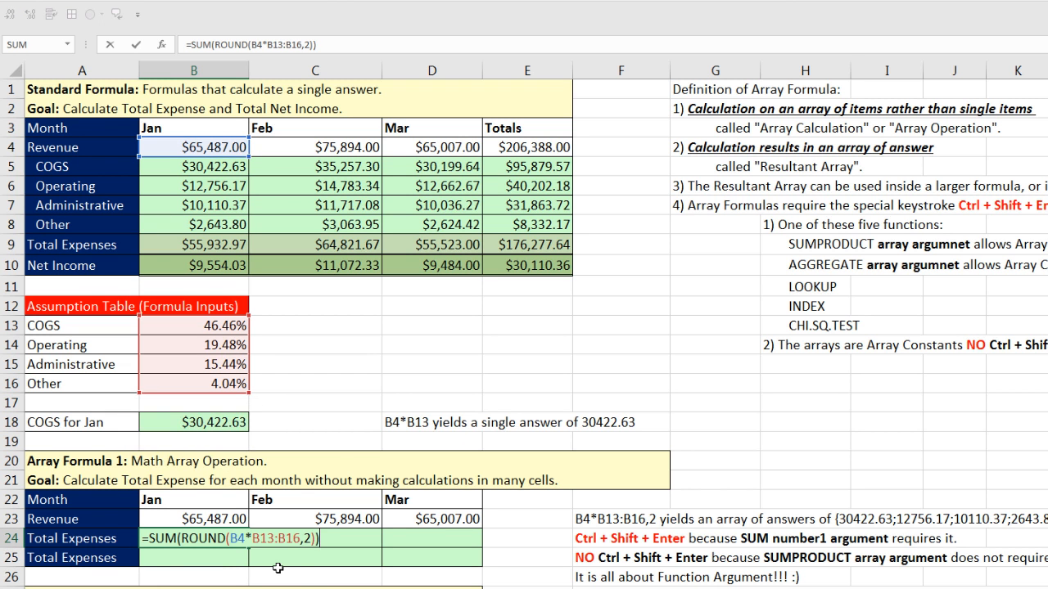
pyautogui.hotkey('ctrl', 'shift', 'Return')
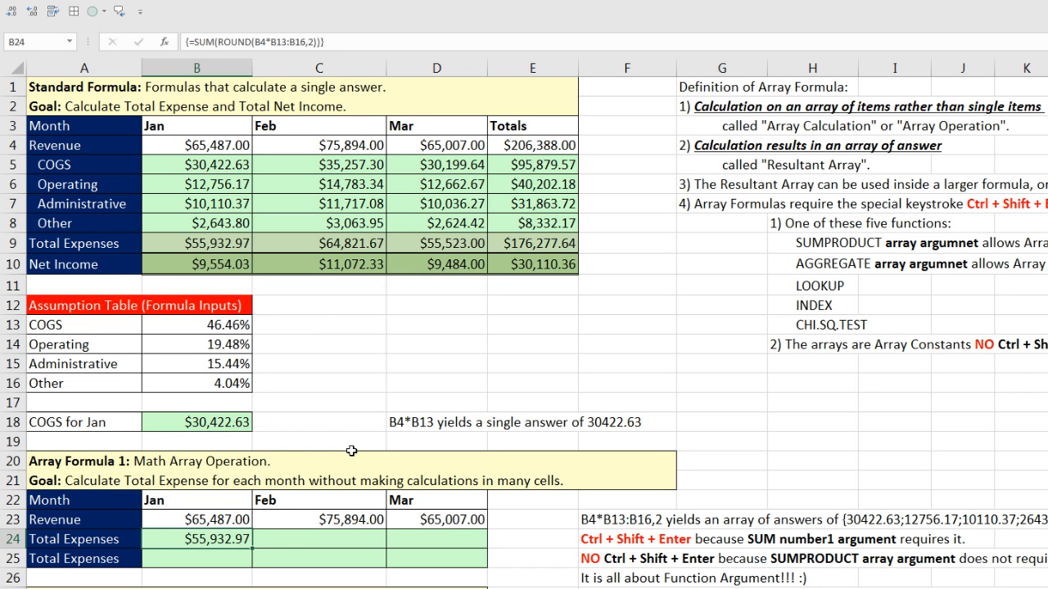
# - Reopen the formula in B24 and recommit it as an array formula, and reopen it again to commit it as a standard formula
pyautogui.press('F2')
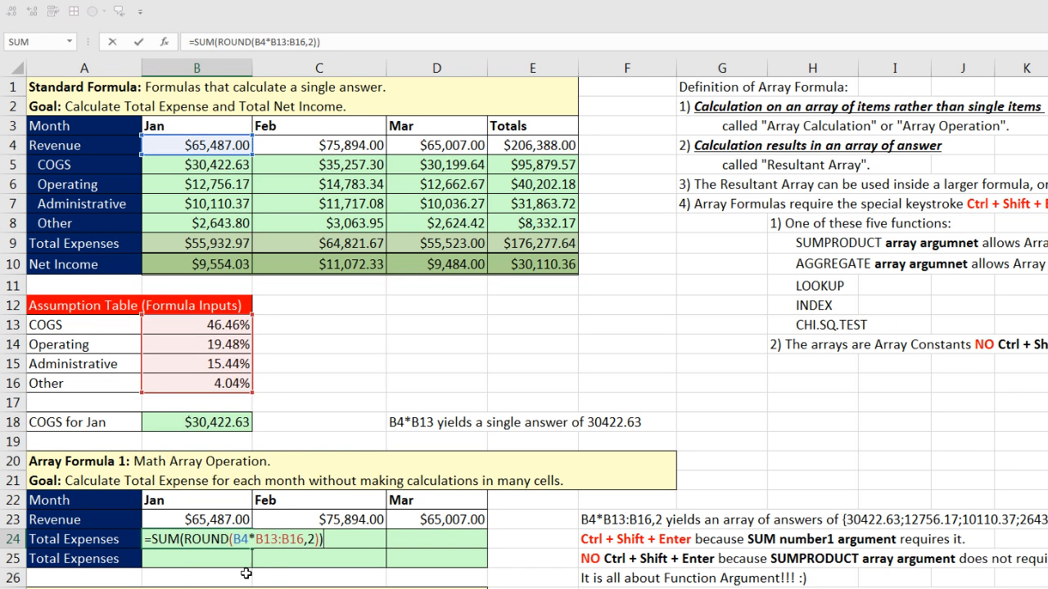
pyautogui.hotkey('ctrl', 'shift', 'Return')
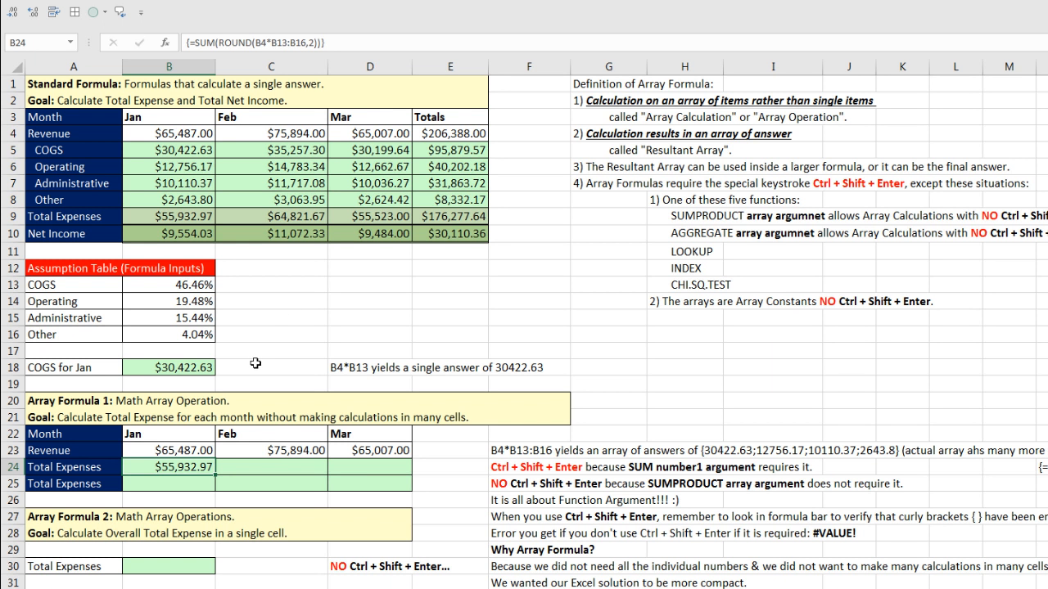
pyautogui.doubleClick(204, 466)
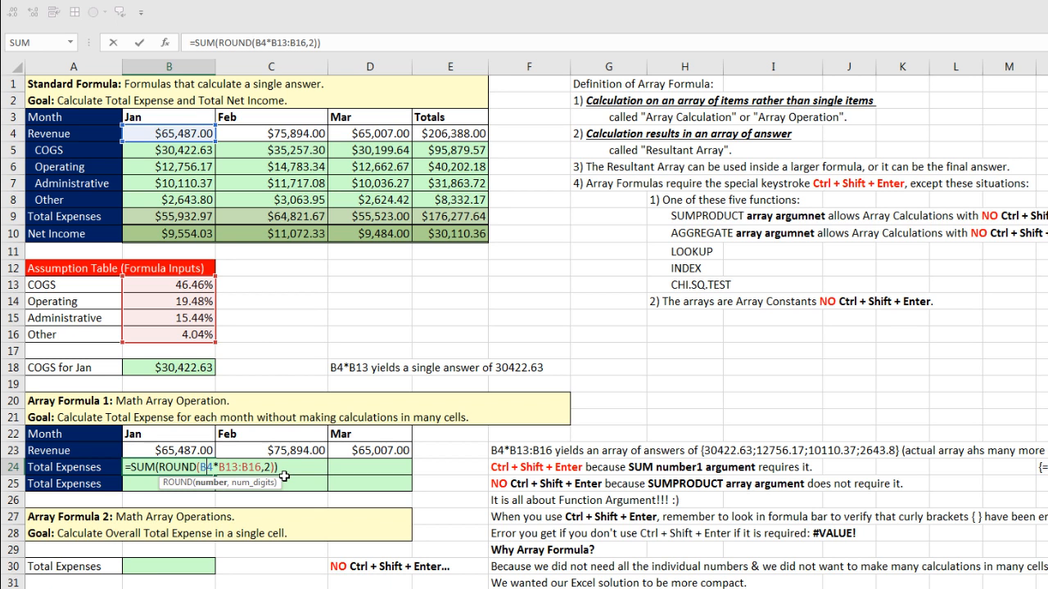
pyautogui.press('Return')
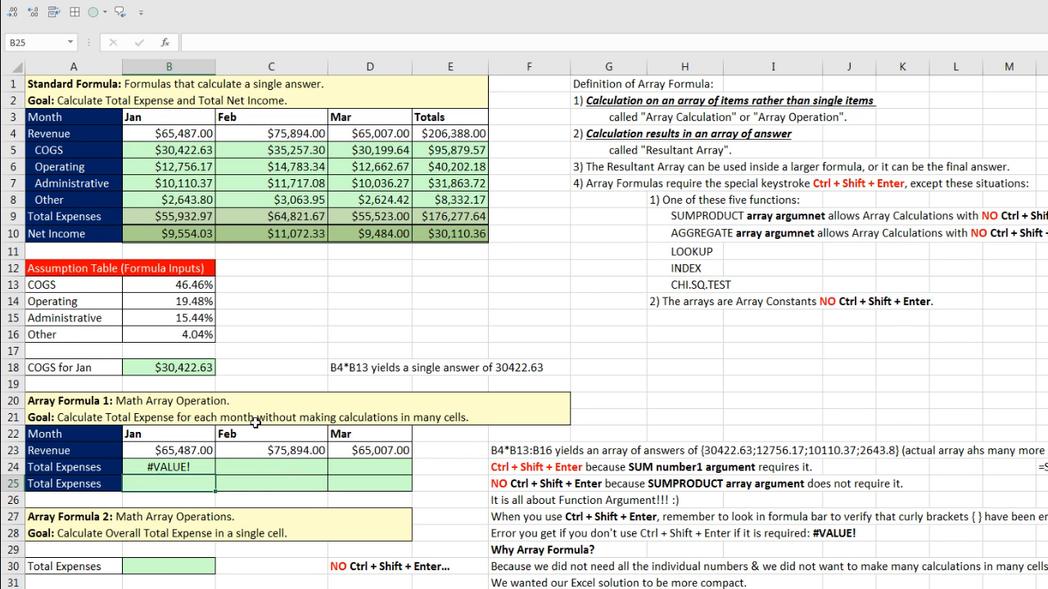
# - Move the B24 Total Expenses formula to D14, open it there, and recommit it as a standard formula
pyautogui.click(173, 467)
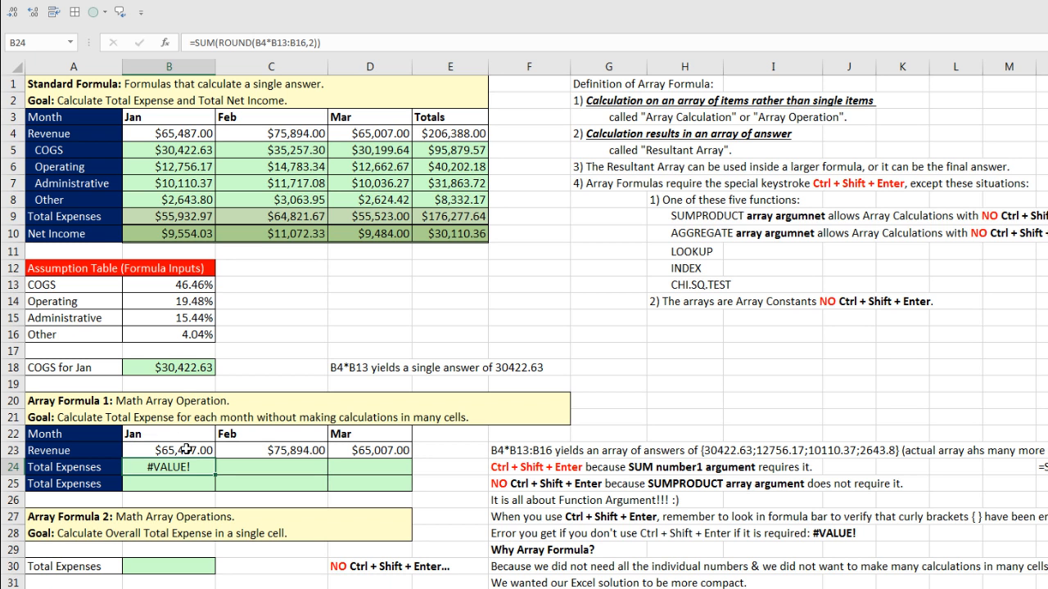
pyautogui.moveTo(206, 461); pyautogui.dragTo(379, 297)
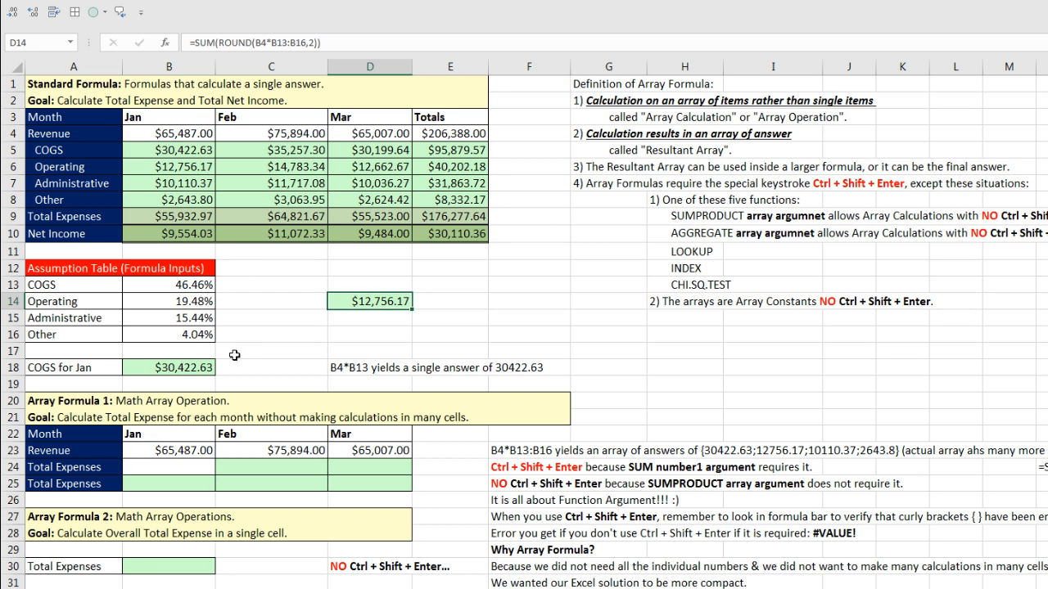
pyautogui.doubleClick(354, 302)
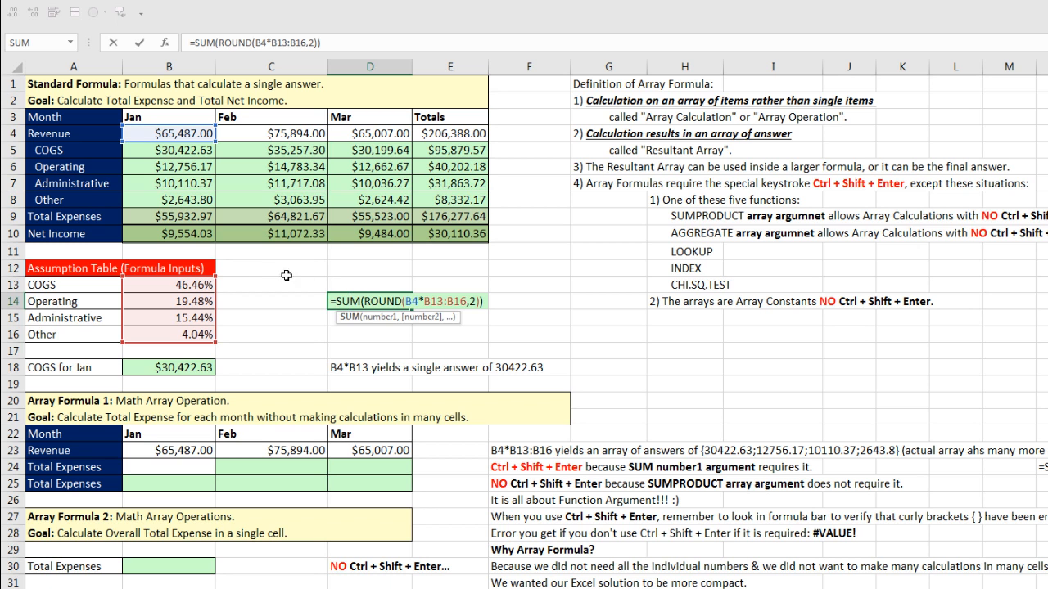
pyautogui.hotkey('ctrl', 'Return')
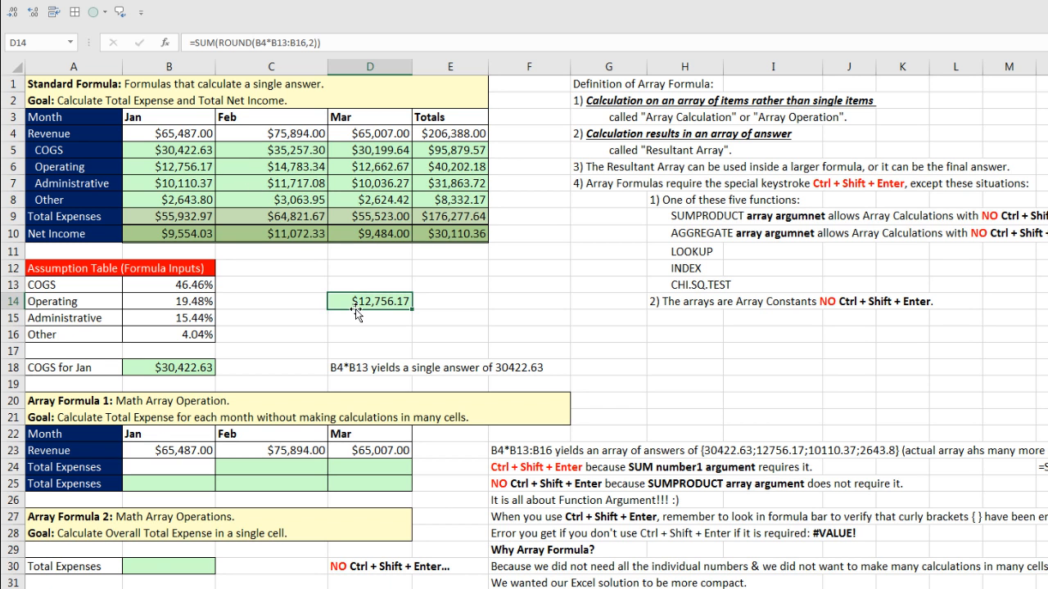
# - Move the formula from D14 to D15, open it, and commit it as a standard formula
pyautogui.moveTo(356, 311); pyautogui.dragTo(355, 326)
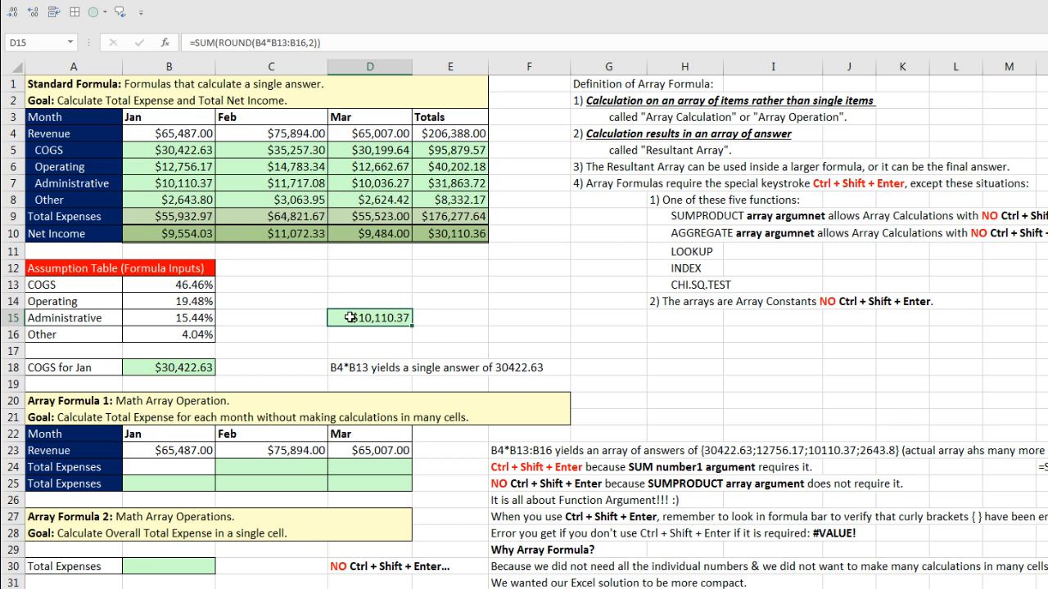
pyautogui.press('F2')
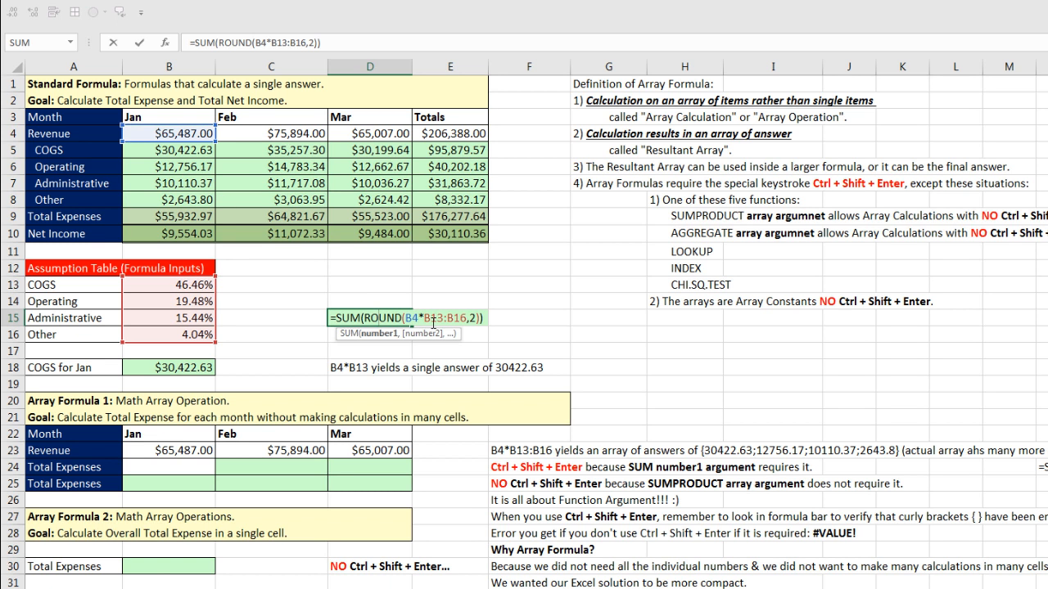
pyautogui.press('Return')
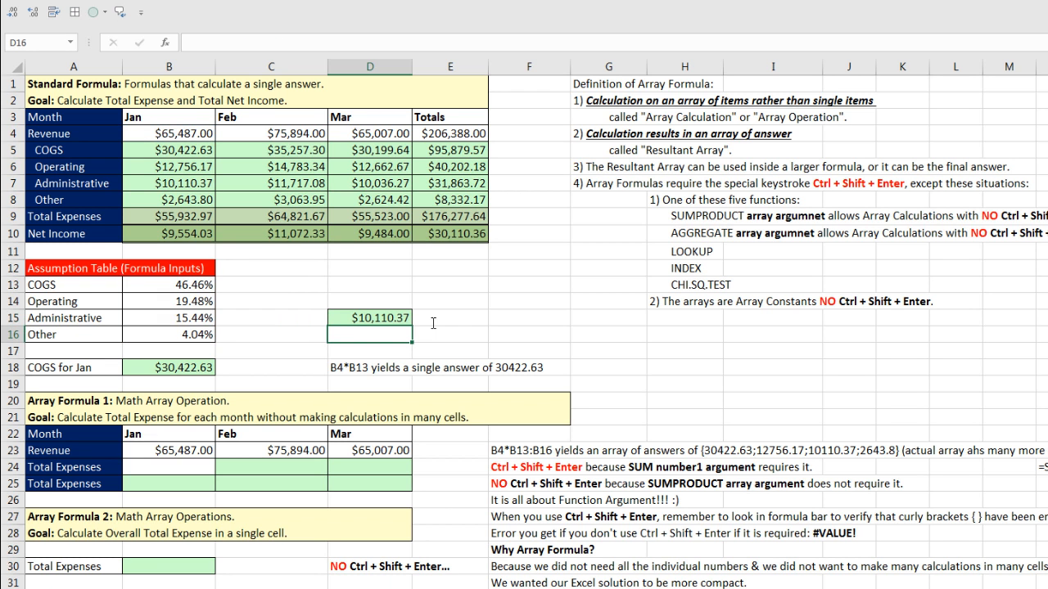
# - Reopen the formula in D15, enter it as an array formula, and move it back to B24
pyautogui.click(342, 321)
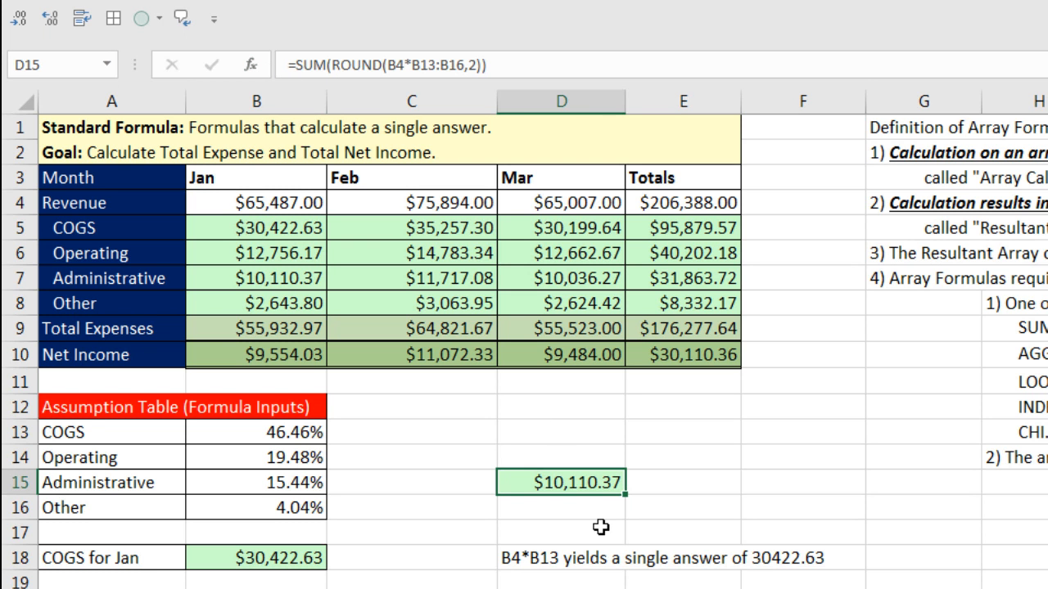
pyautogui.press('F2')
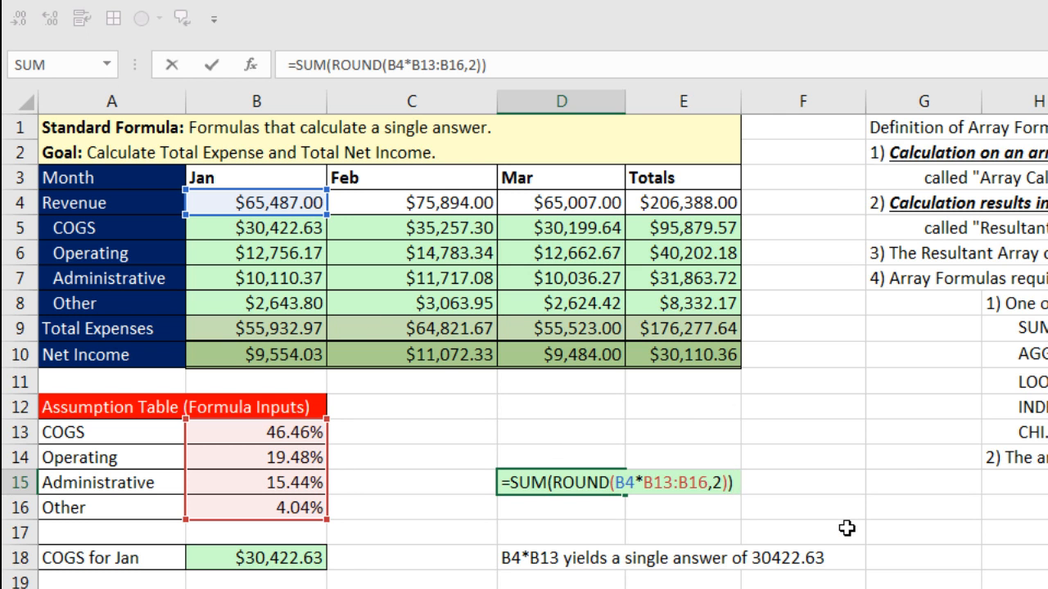
pyautogui.hotkey('ctrl', 'shift', 'Return')
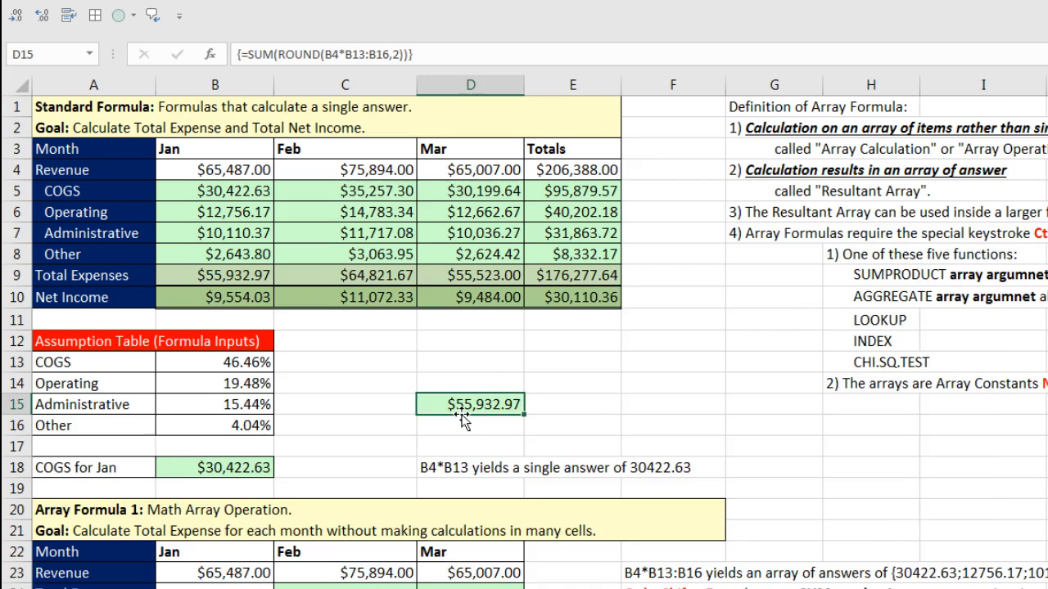
pyautogui.moveTo(528, 483); pyautogui.dragTo(271, 588)
pyautogui.moveTo(214, 566); pyautogui.dragTo(210, 554)
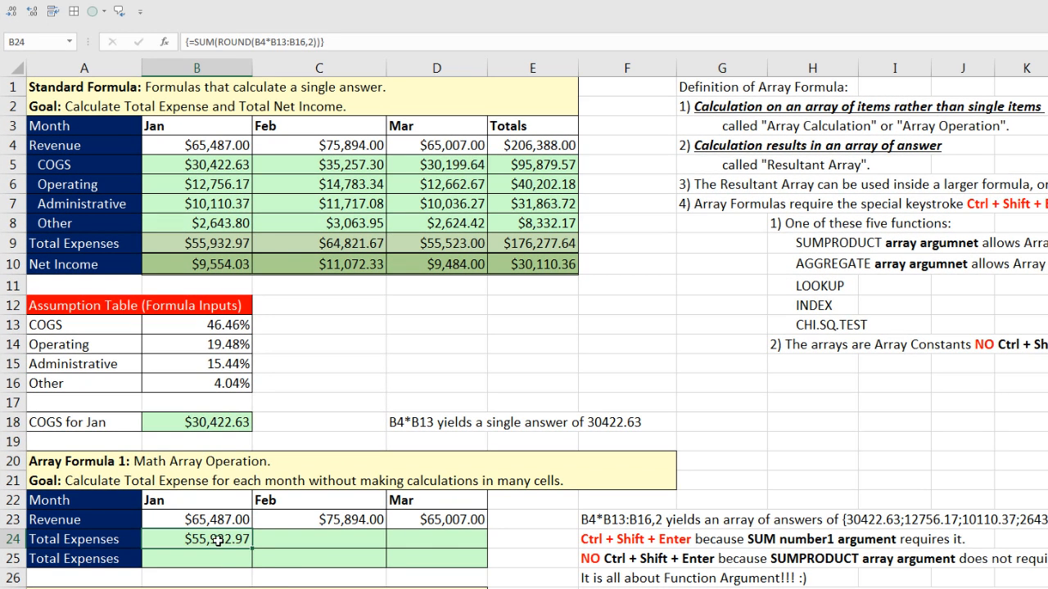
# - Make the B13:B16 reference absolute in B24 and commit =SUM(ROUND(B4*$B$13:$B$16,2)) as a standard formula
pyautogui.press('F2')
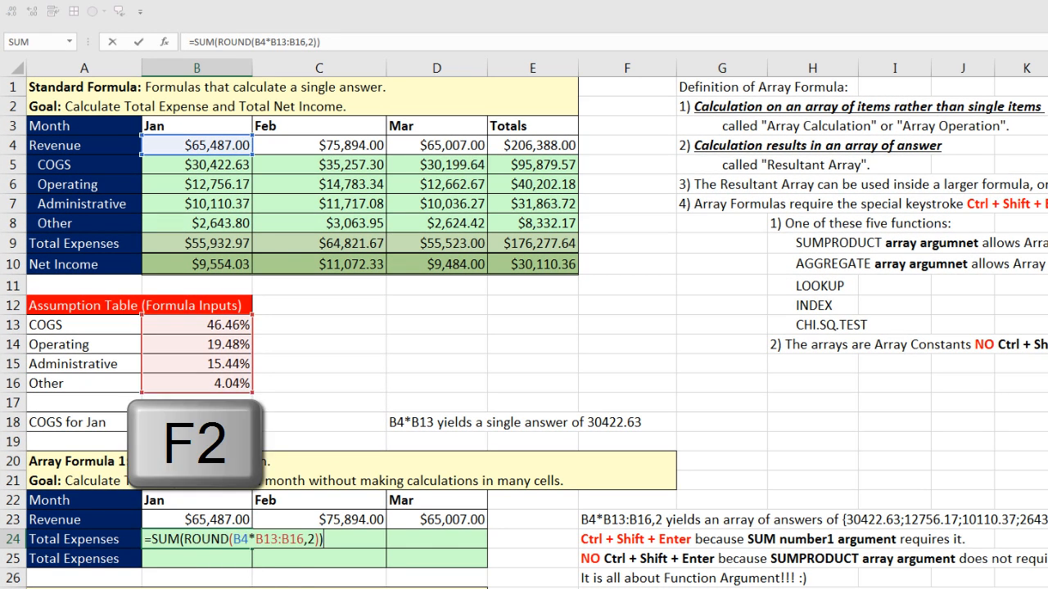
pyautogui.moveTo(258, 539); pyautogui.dragTo(305, 540)
pyautogui.press('F4')
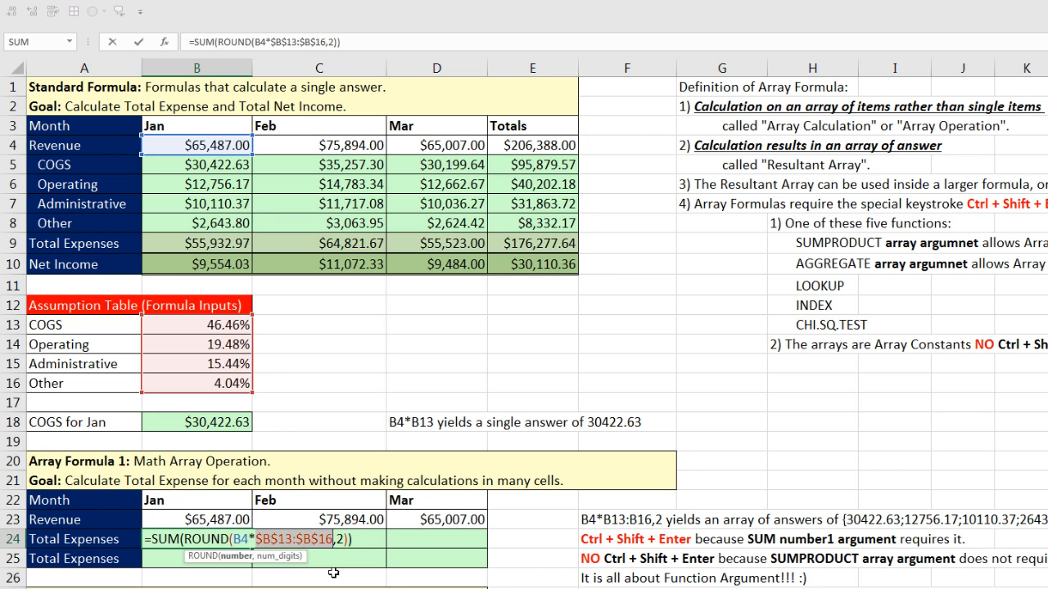
pyautogui.press('Return')
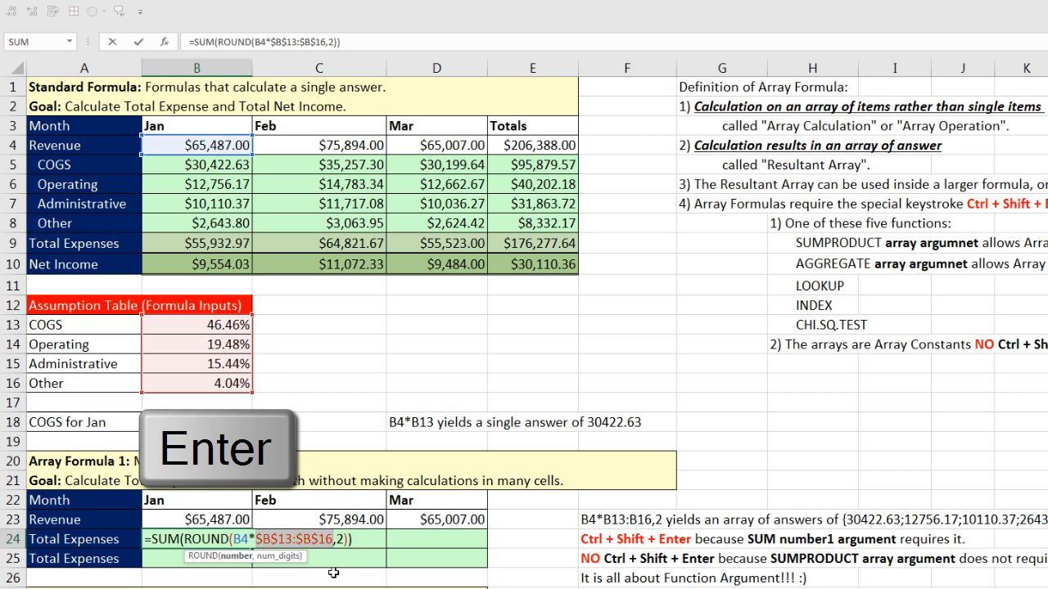
# - Reopen B24 and re-enter its SUM and ROUND formula as an array formula
pyautogui.click(242, 541)
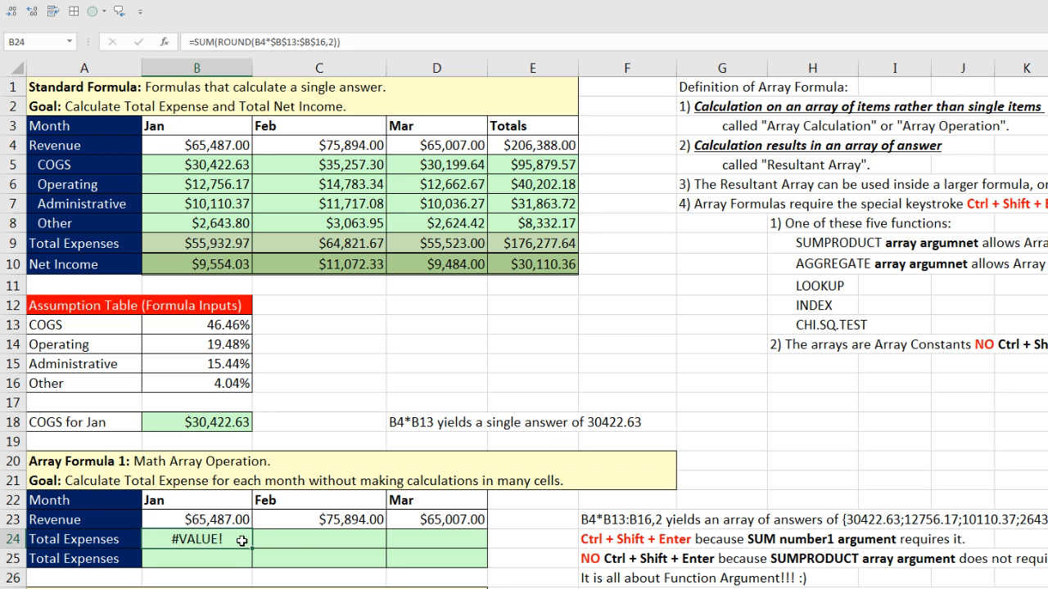
pyautogui.press('F2')
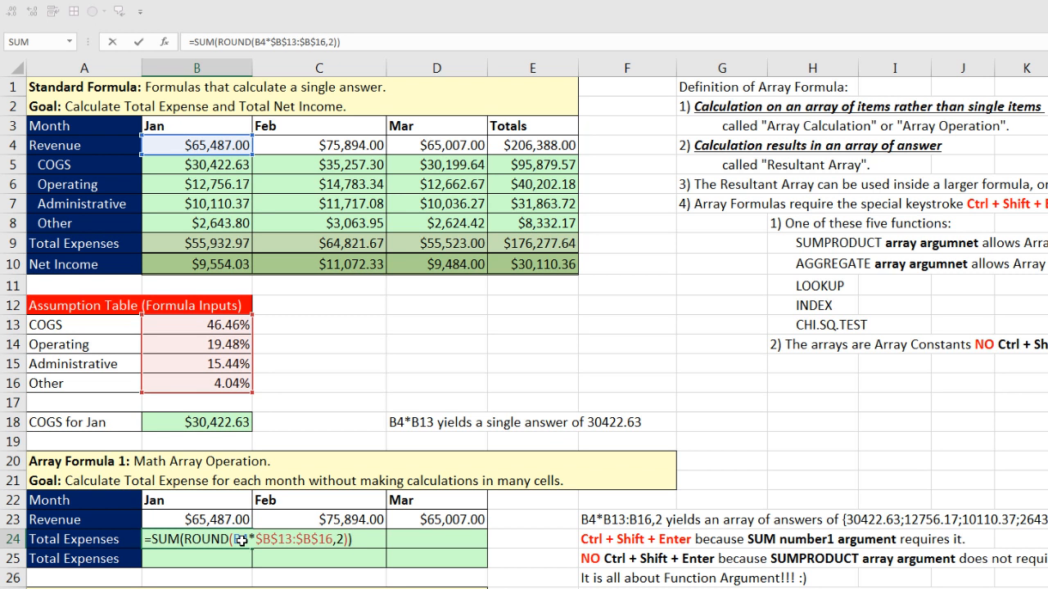
pyautogui.hotkey('ctrl', 'shift', 'Return')
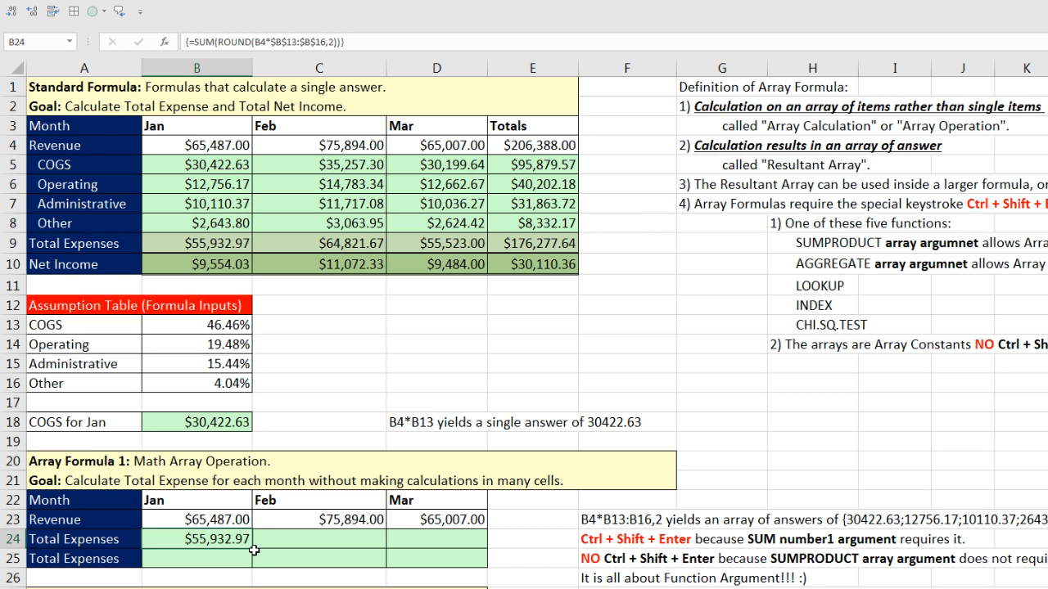
# - Fill the January array formula across through March in D24, check its references, and re-enter D24 as an array formula
pyautogui.moveTo(253, 549); pyautogui.dragTo(469, 546)
pyautogui.click(452, 537)
pyautogui.press('F2')
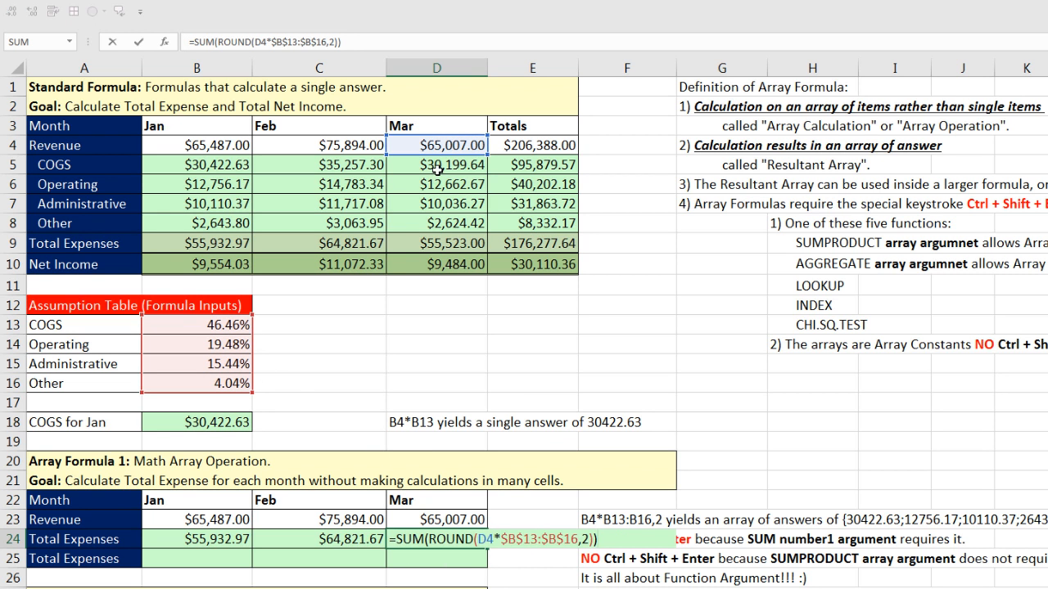
pyautogui.press('Return')
pyautogui.doubleClick(476, 540)
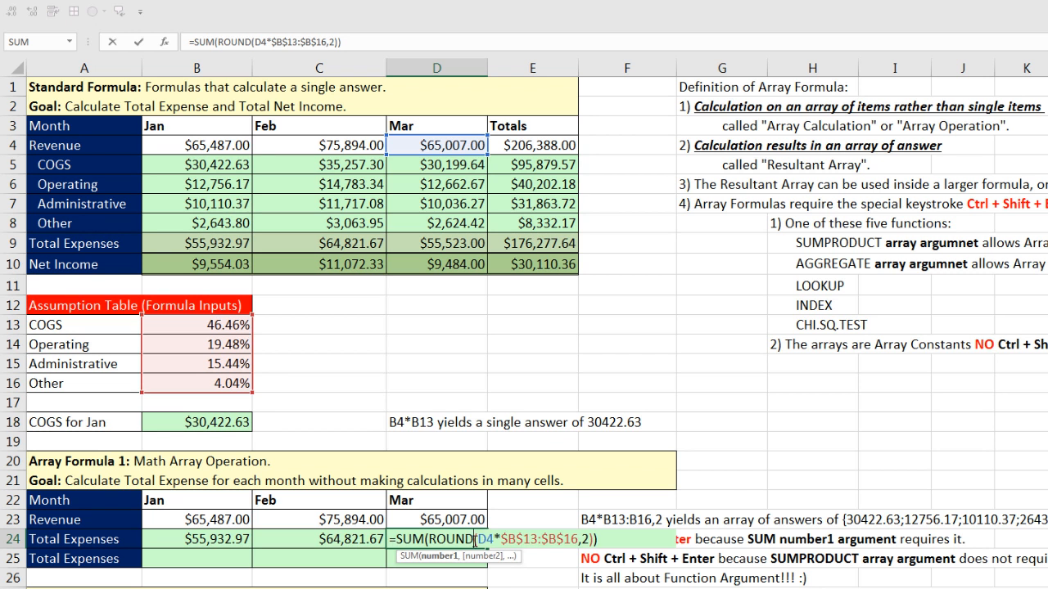
pyautogui.hotkey('ctrl', 'shift', 'Return')
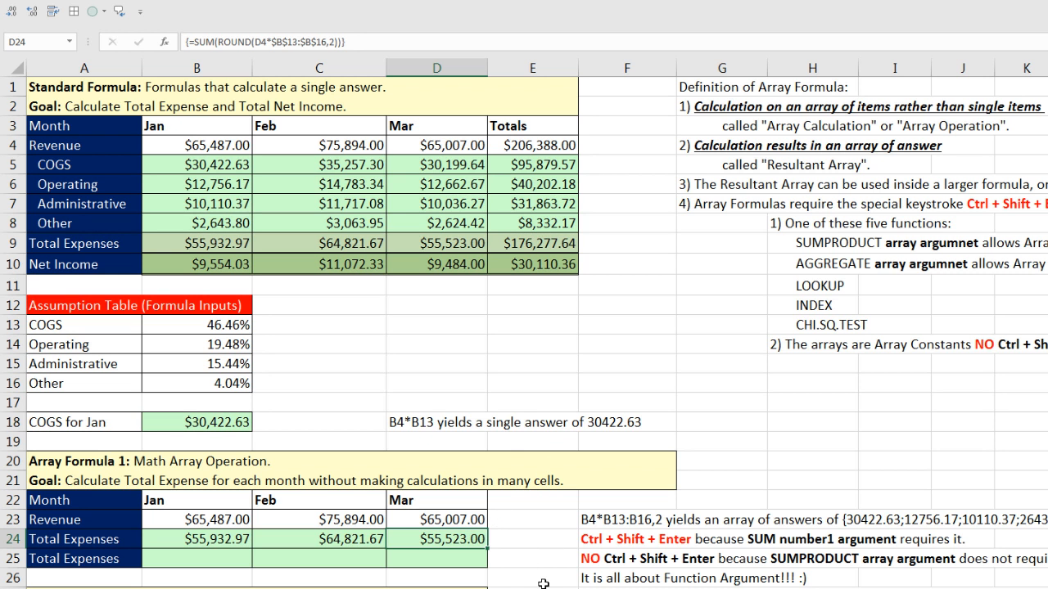
# - Inspect the March formula in D24, recommit it as an array formula, and reopen it without changing it
pyautogui.press('F2')
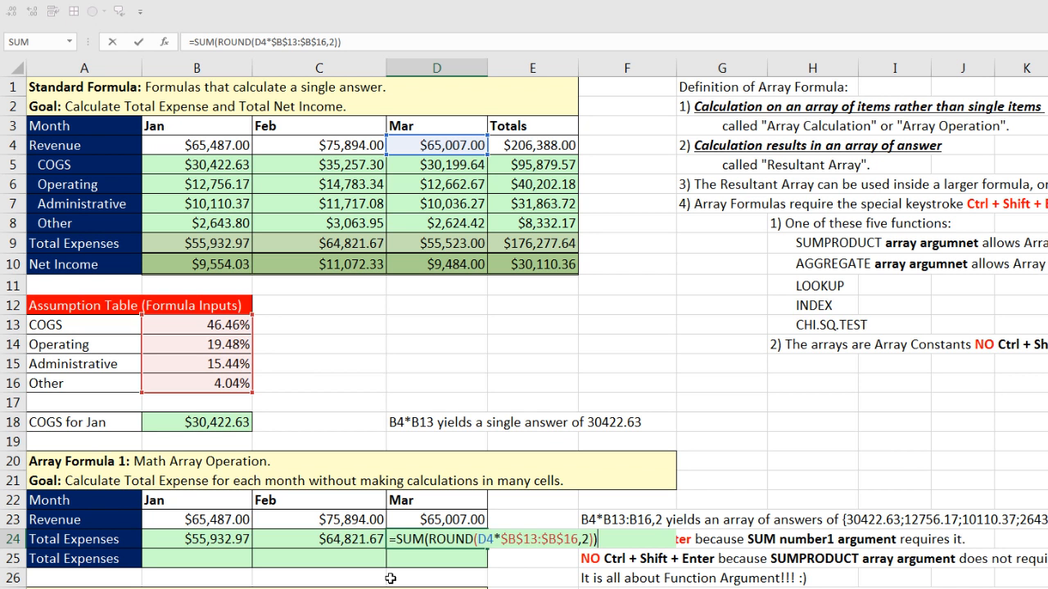
pyautogui.hotkey('ctrl', 'shift', 'Return')
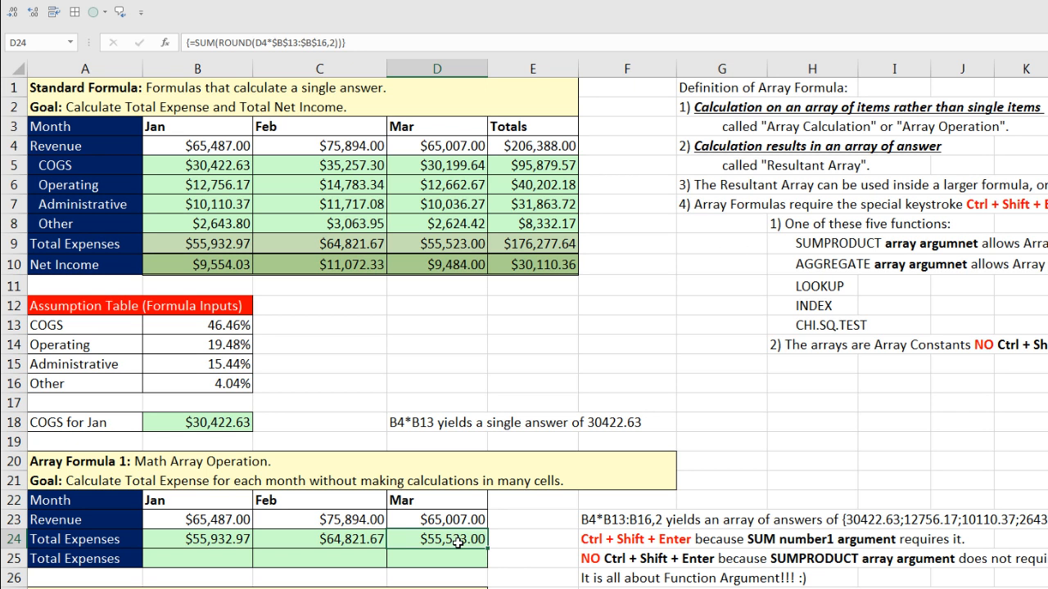
pyautogui.press('F2')
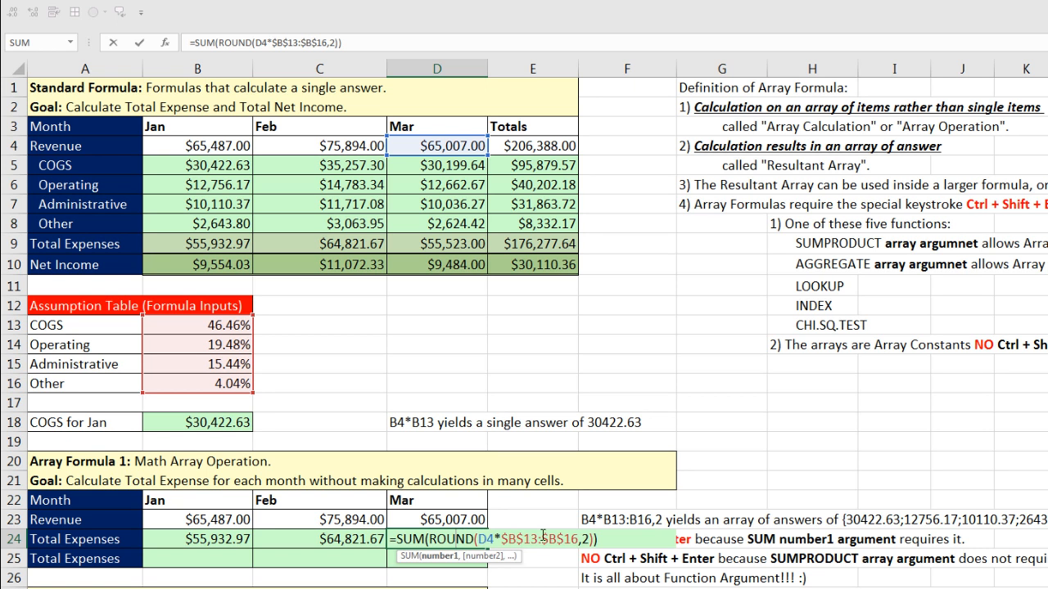
pyautogui.press('Escape')
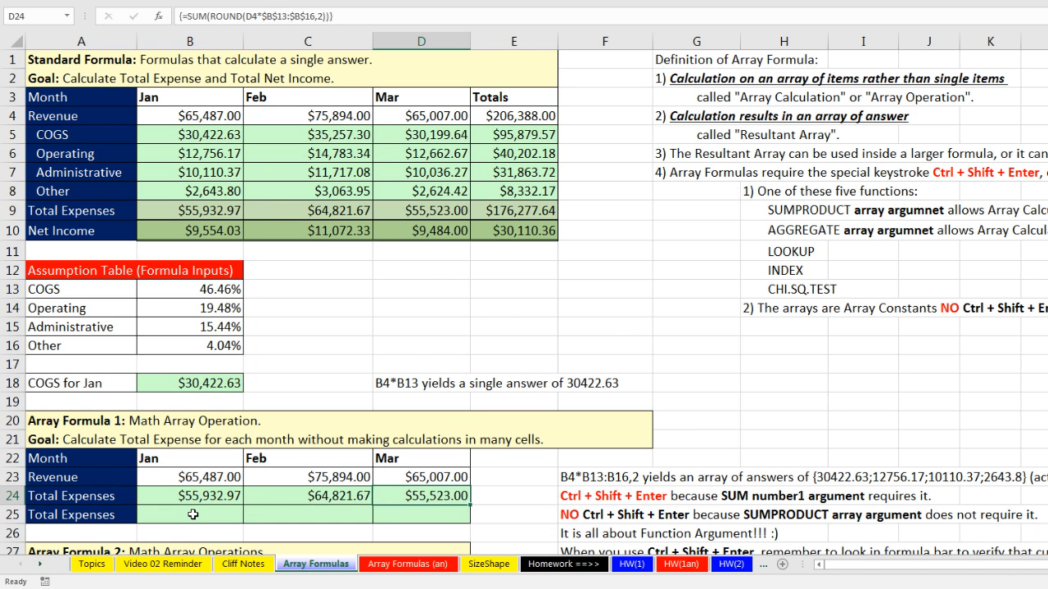
# - Start the formula =B23*$B$13:$B$16 in B25, preview its resultant array, and undo the evaluation
pyautogui.click(193, 514)
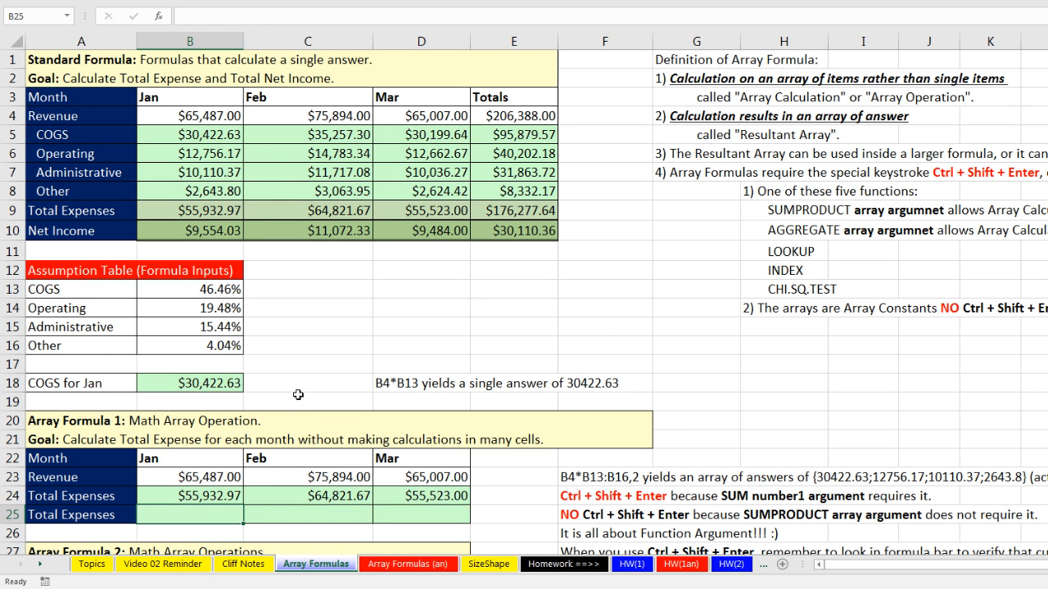
pyautogui.scroll(-2, 524, 295)
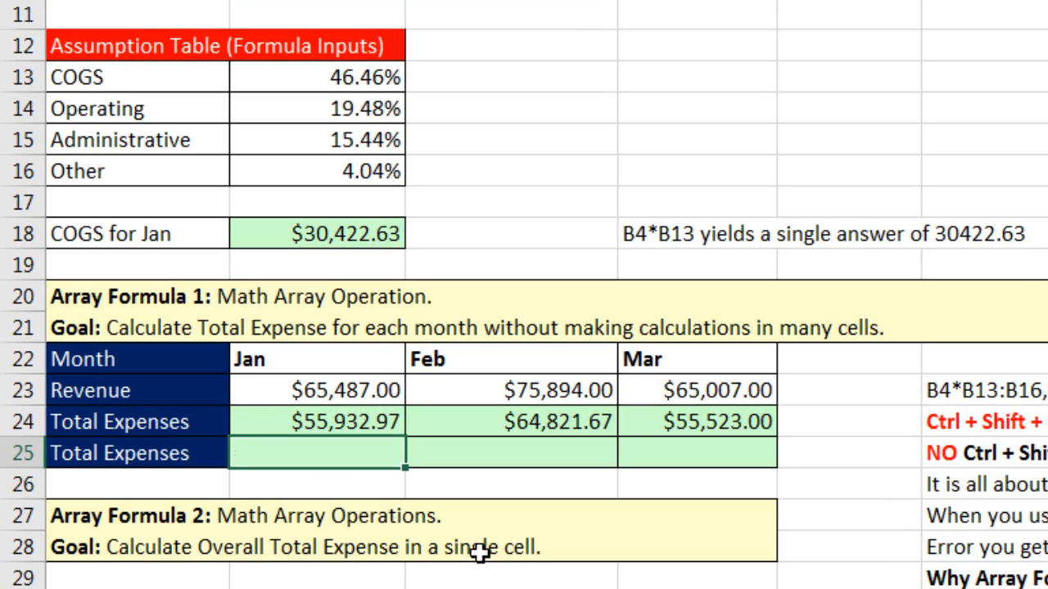
pyautogui.write('=')
pyautogui.click(342, 393)
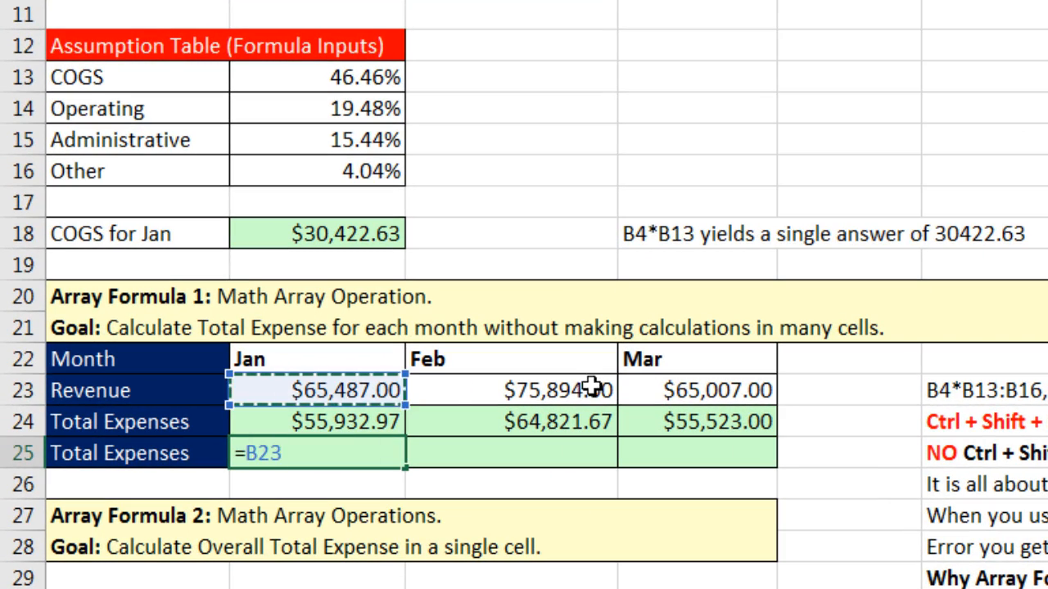
pyautogui.write('*')
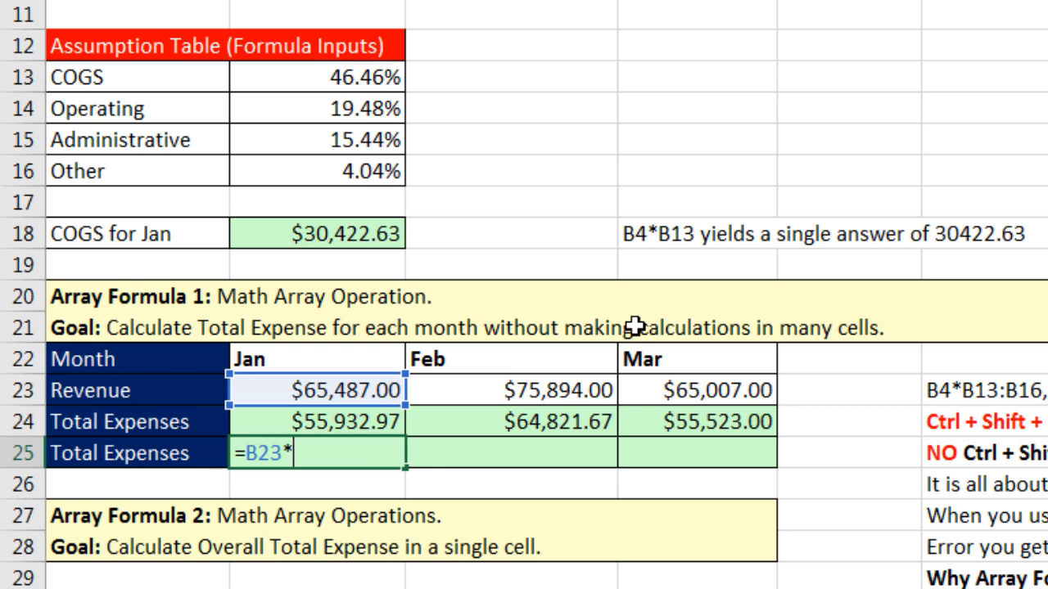
pyautogui.moveTo(361, 82); pyautogui.dragTo(353, 171)
pyautogui.press('F4')
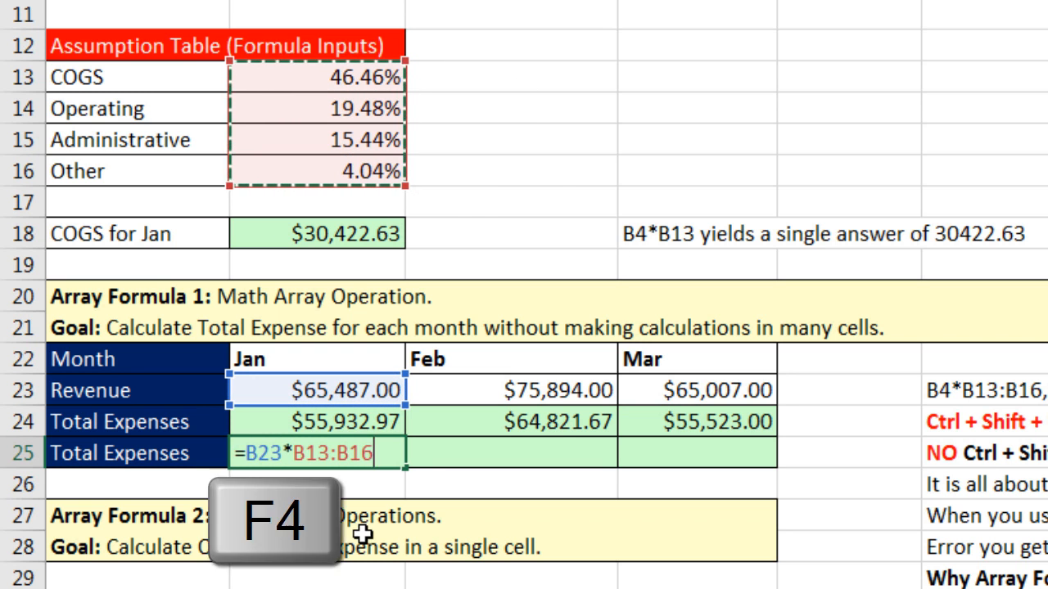
pyautogui.press('F9')
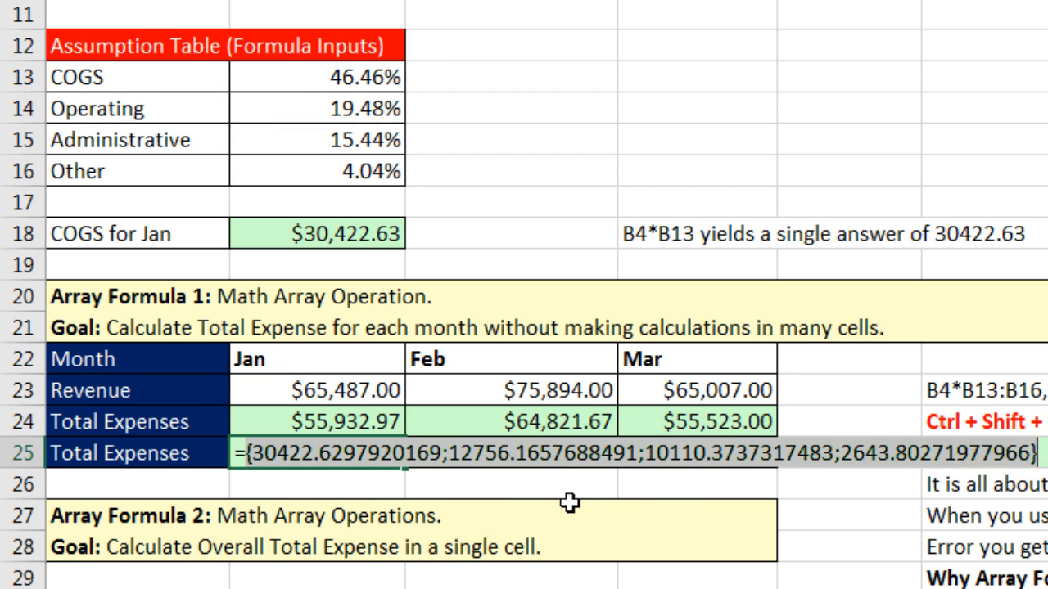
pyautogui.hotkey('ctrl', 'z')
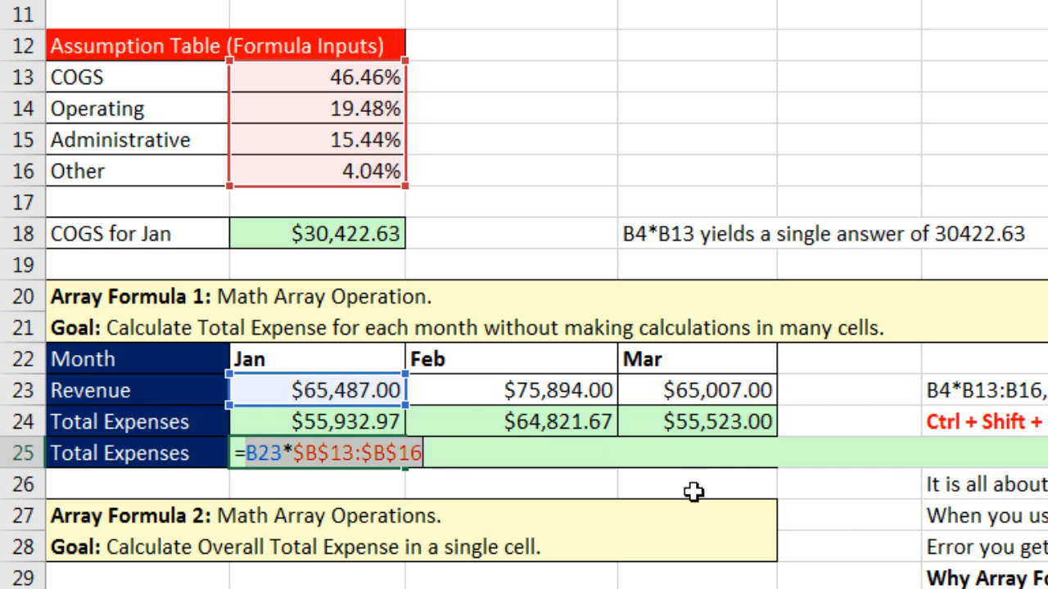
# - Wrap B23*$B$13:$B$16 in B25 in ROUND with num_digits 2, preview the rounded array, and undo the evaluation
pyautogui.click(242, 452)
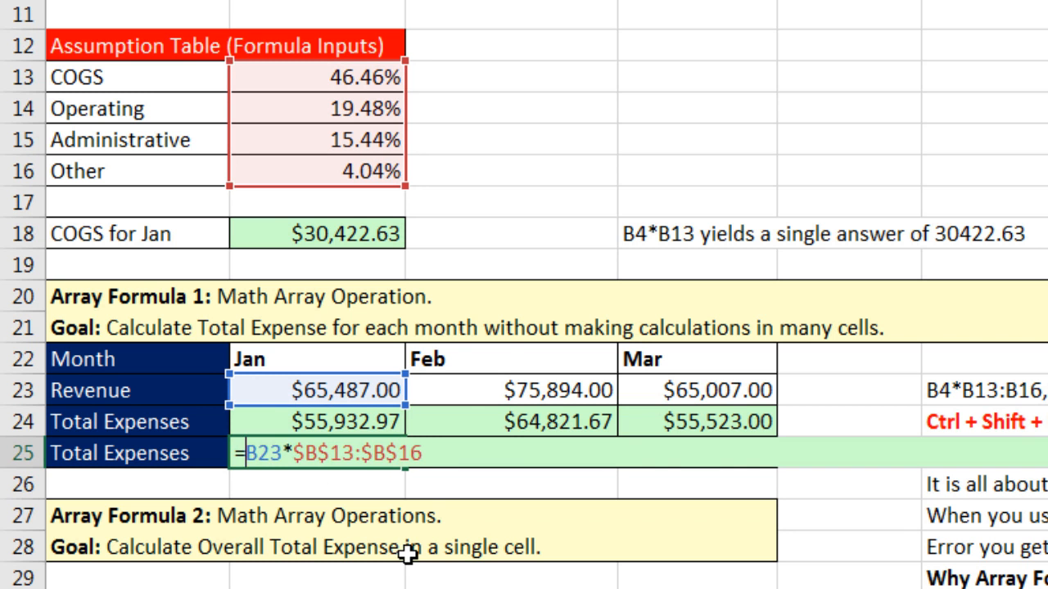
pyautogui.write('round')
pyautogui.press('Tab')
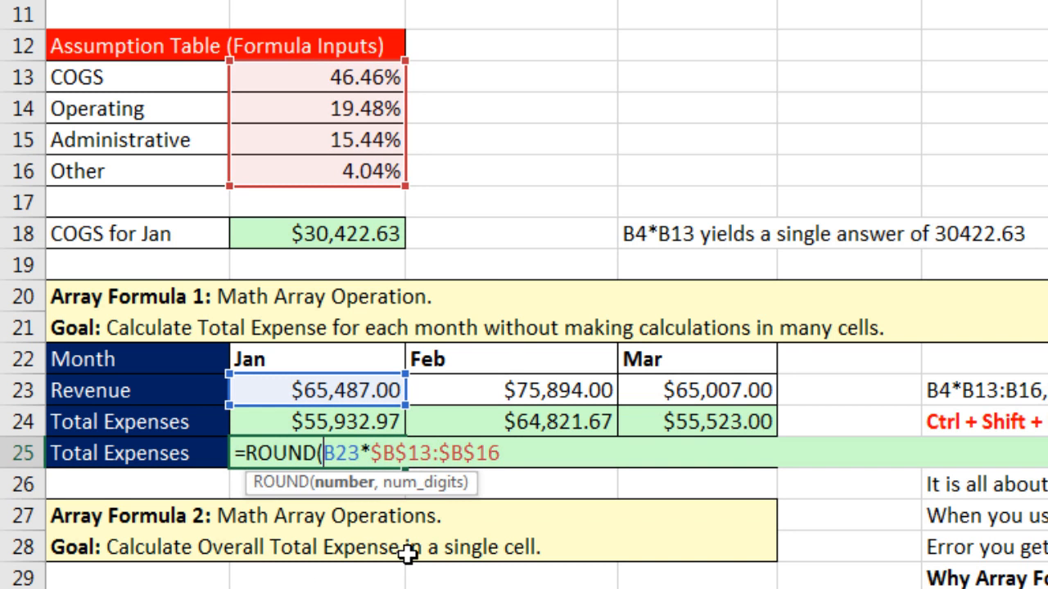
pyautogui.click(502, 454)
pyautogui.write(',2)')
pyautogui.press('F9')
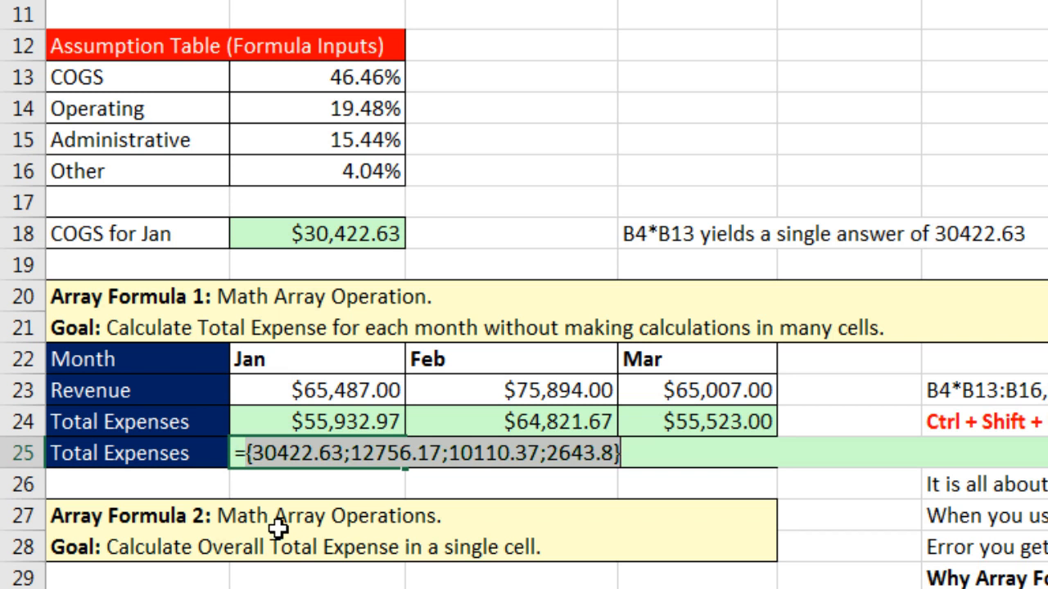
pyautogui.hotkey('ctrl', 'z')
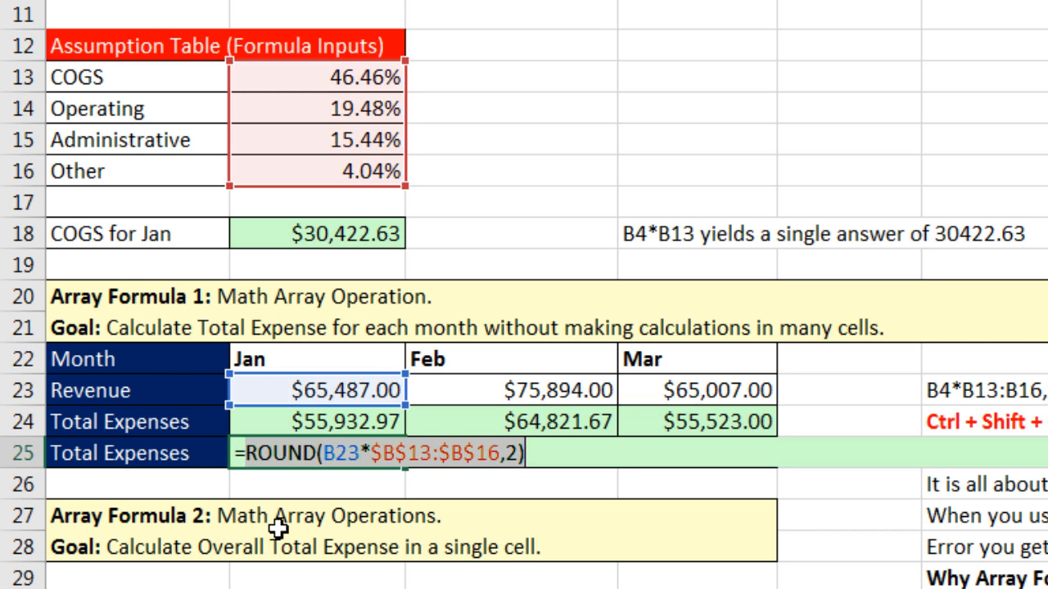
# - Wrap the ROUND formula in B25 in SUMPRODUCT, completing =SUMPRODUCT(ROUND(B23*$B$13:$B$16,2)), and enter it as a regular formula
pyautogui.click(249, 458)
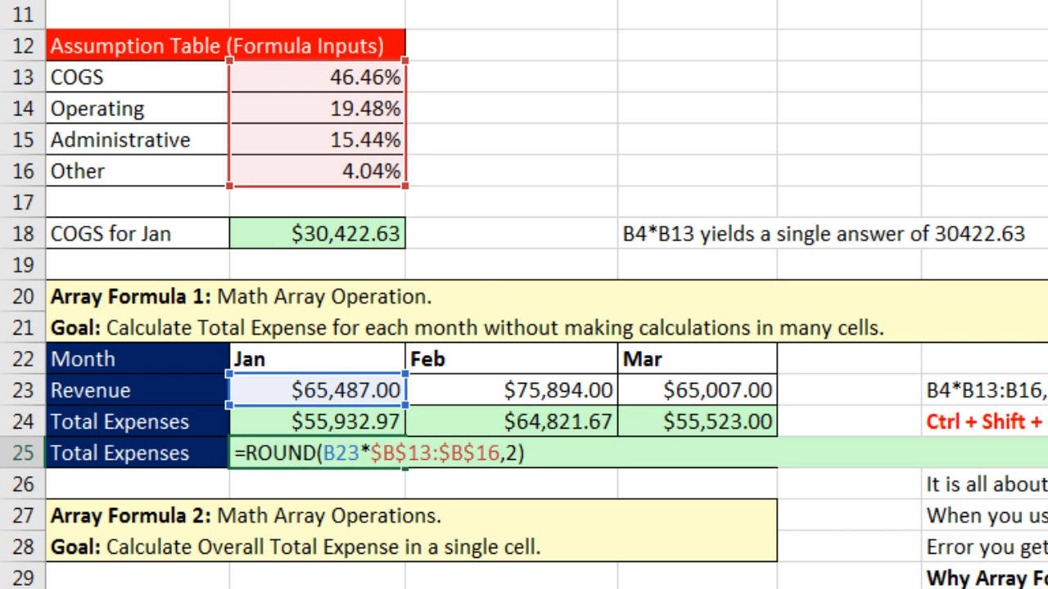
pyautogui.write('sum')
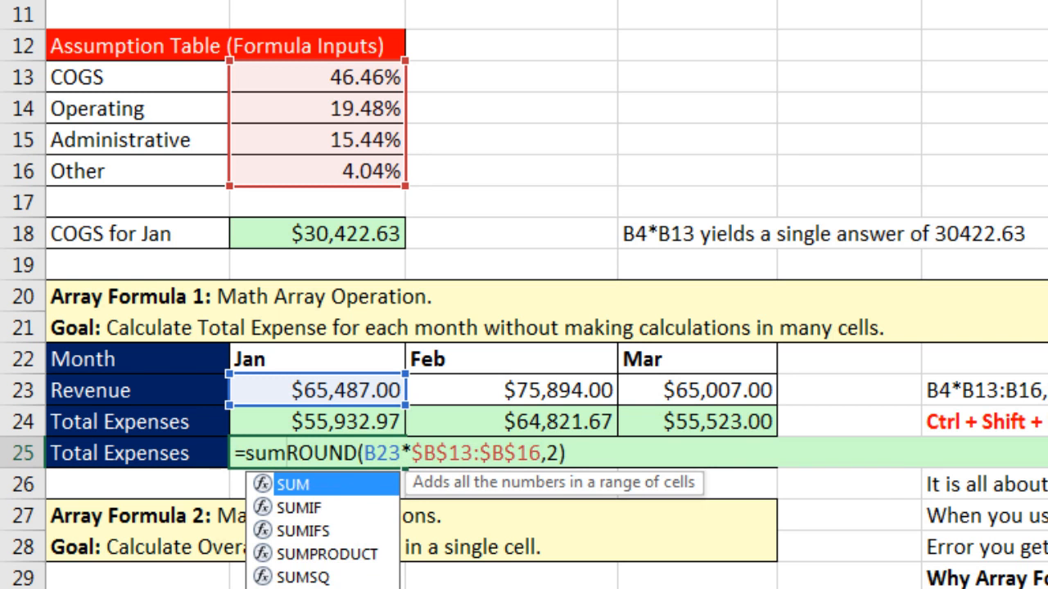
pyautogui.write('p')
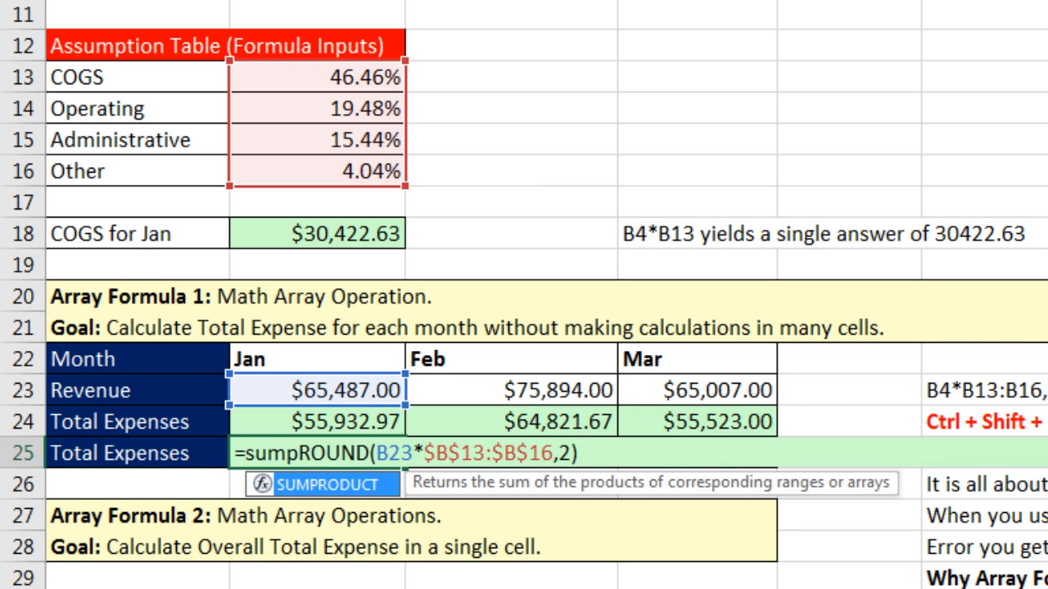
pyautogui.press('Tab')
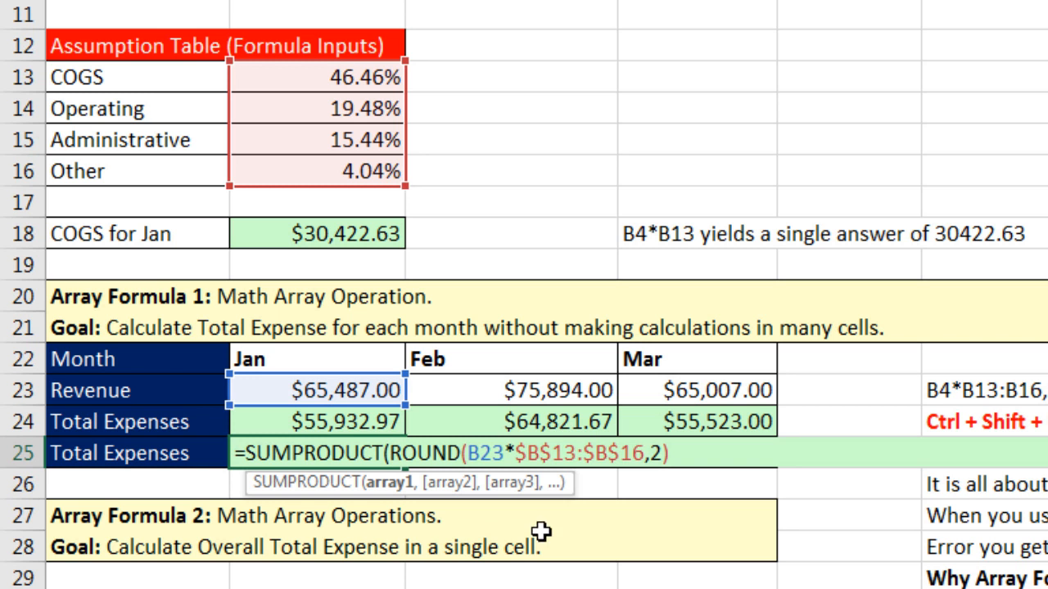
pyautogui.click(389, 483)
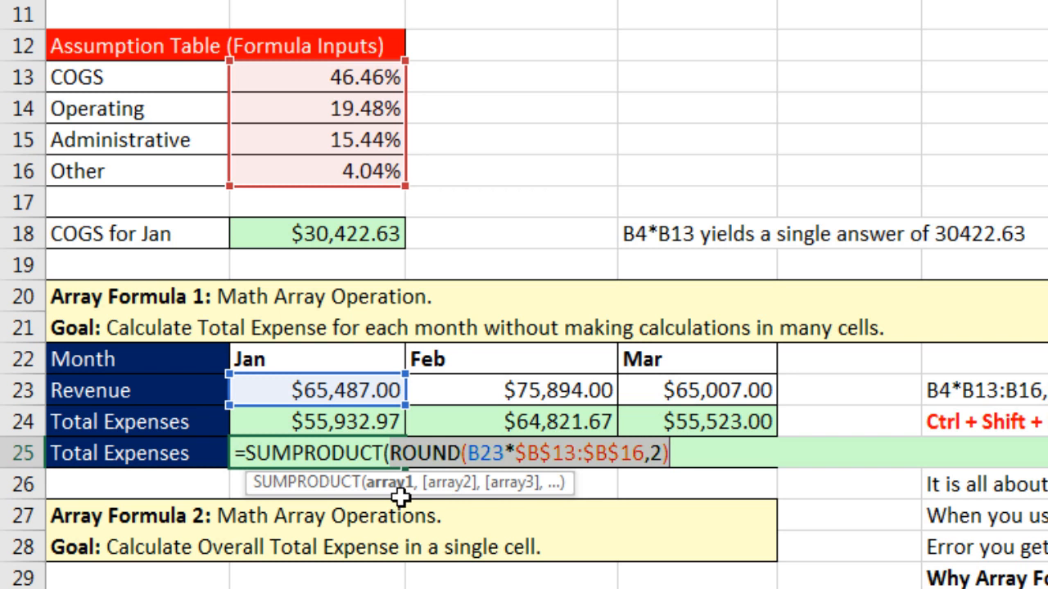
pyautogui.click(679, 456)
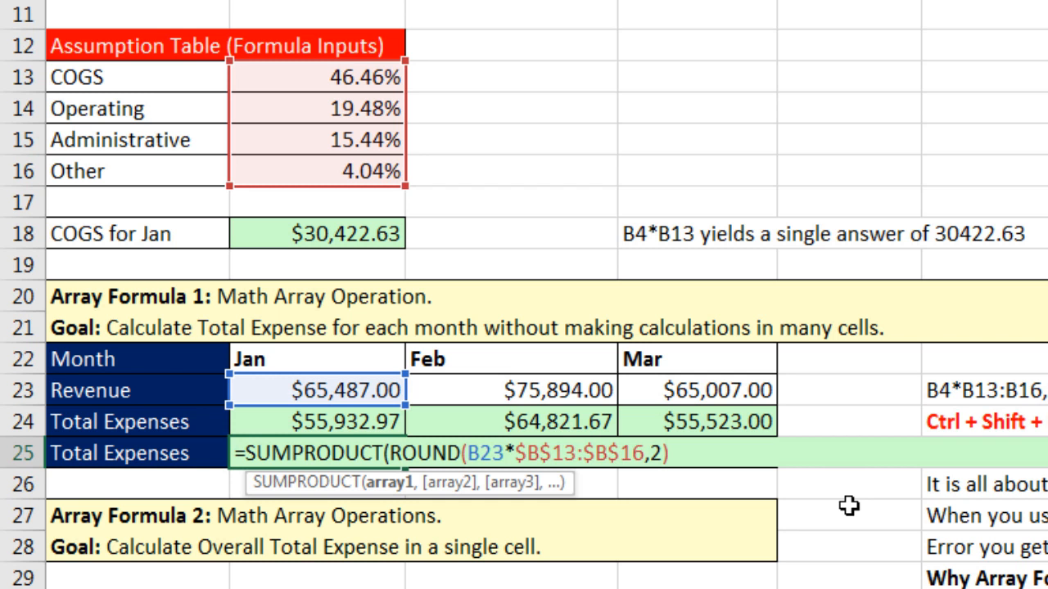
pyautogui.write(')')
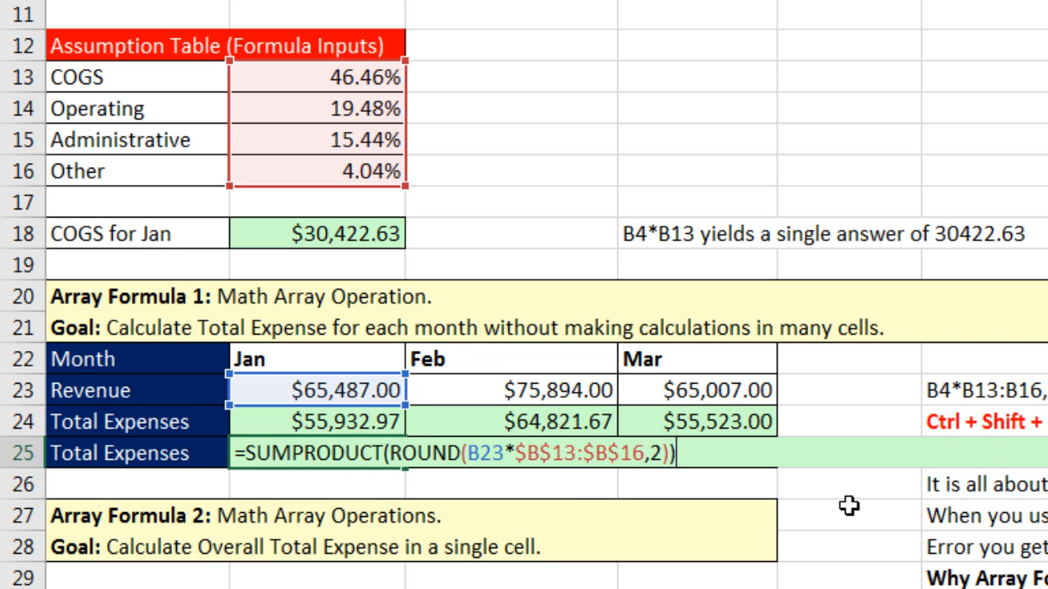
pyautogui.press('Return')
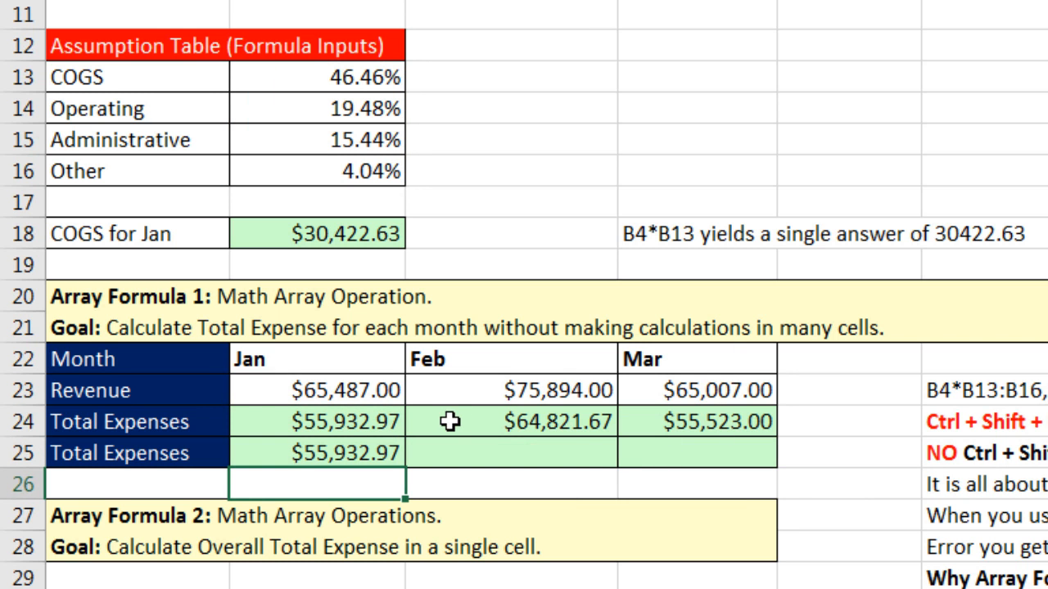
# - Fill the January SUMPRODUCT formula in B25 across through March in D25 and check the references of the March formula
pyautogui.click(381, 452)
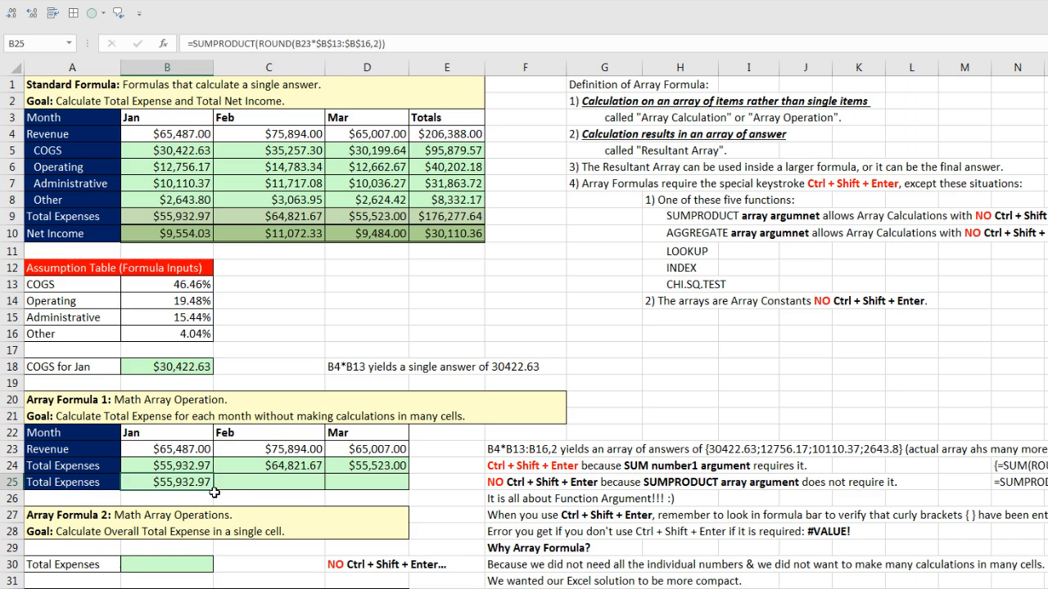
pyautogui.moveTo(213, 491); pyautogui.dragTo(397, 496)
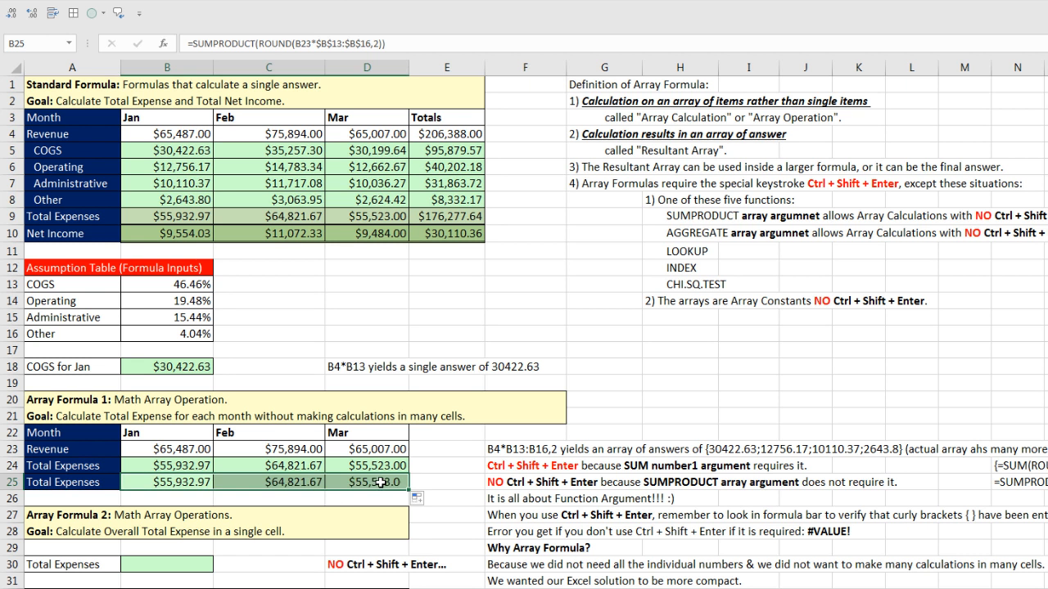
pyautogui.click(385, 483)
pyautogui.press('F2')
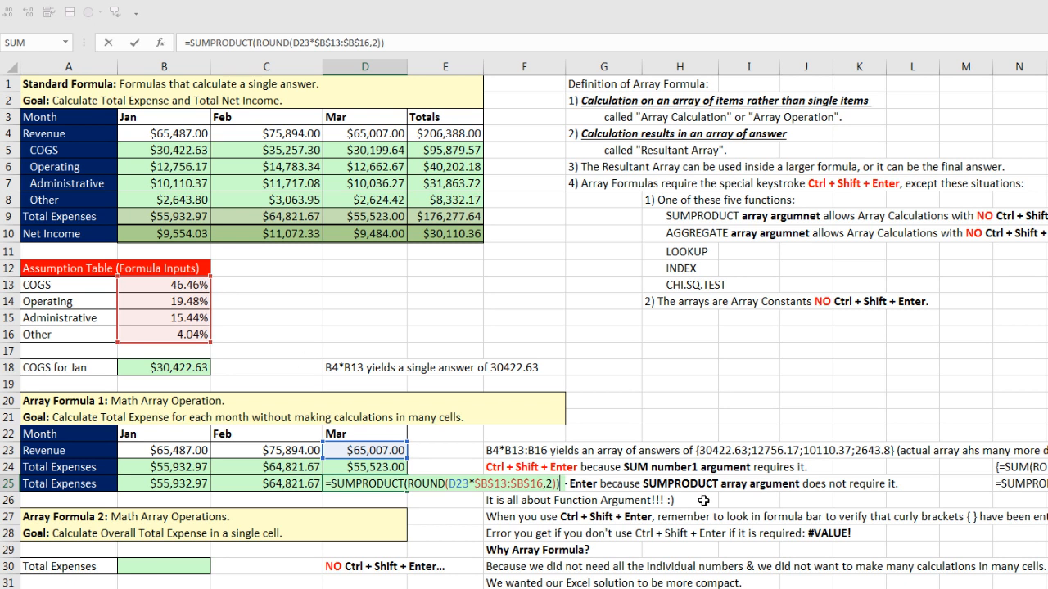
pyautogui.hotkey('ctrl', 'Return')
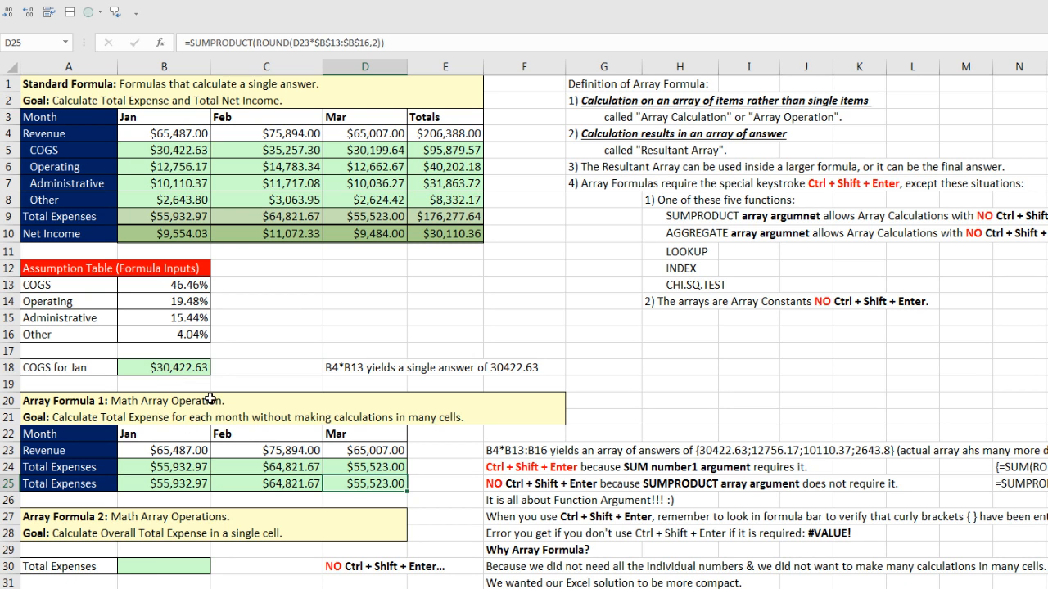
# - Review the monthly SUMPRODUCT formulas in B25:D25 and the SUM formulas for Total Expenses in E9, D9, C9 and B9
pyautogui.click(164, 485)
pyautogui.click(270, 483)
pyautogui.click(347, 479)
pyautogui.click(458, 217)
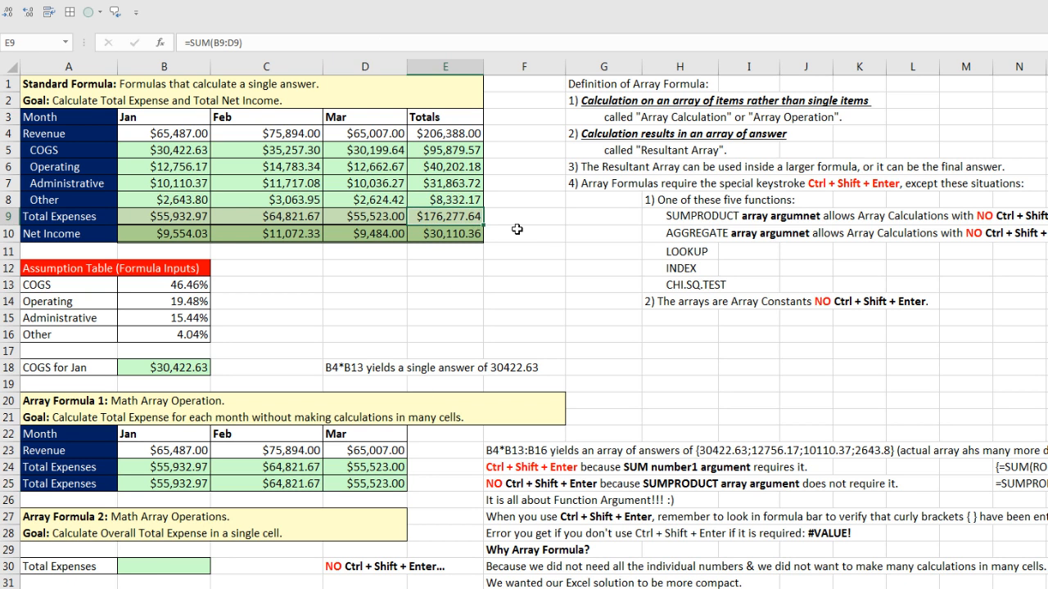
pyautogui.press('F2')
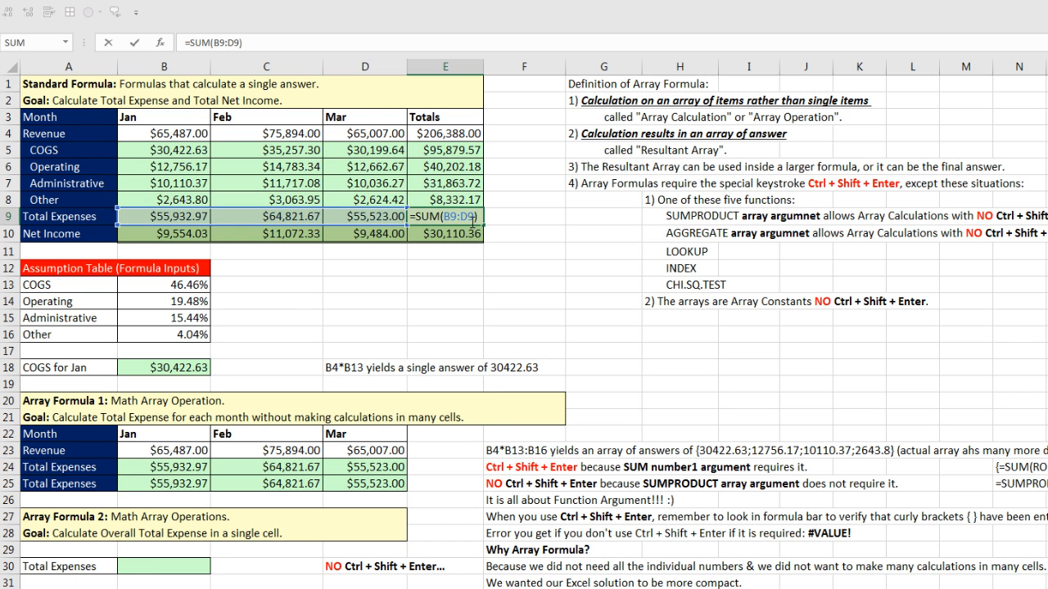
pyautogui.click(376, 216)
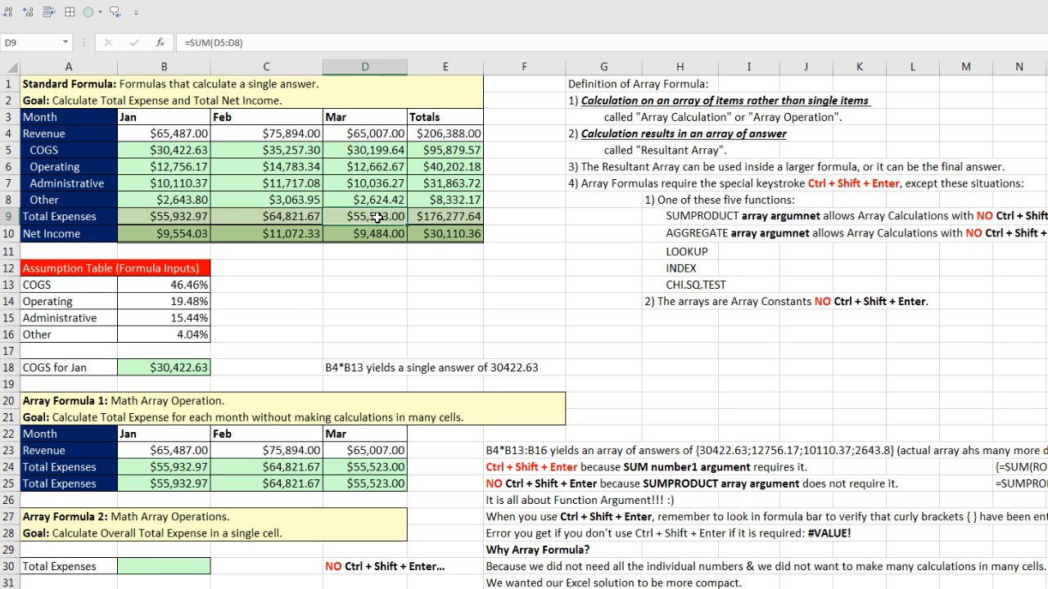
pyautogui.press('F2')
pyautogui.click(294, 217)
pyautogui.press('F2')
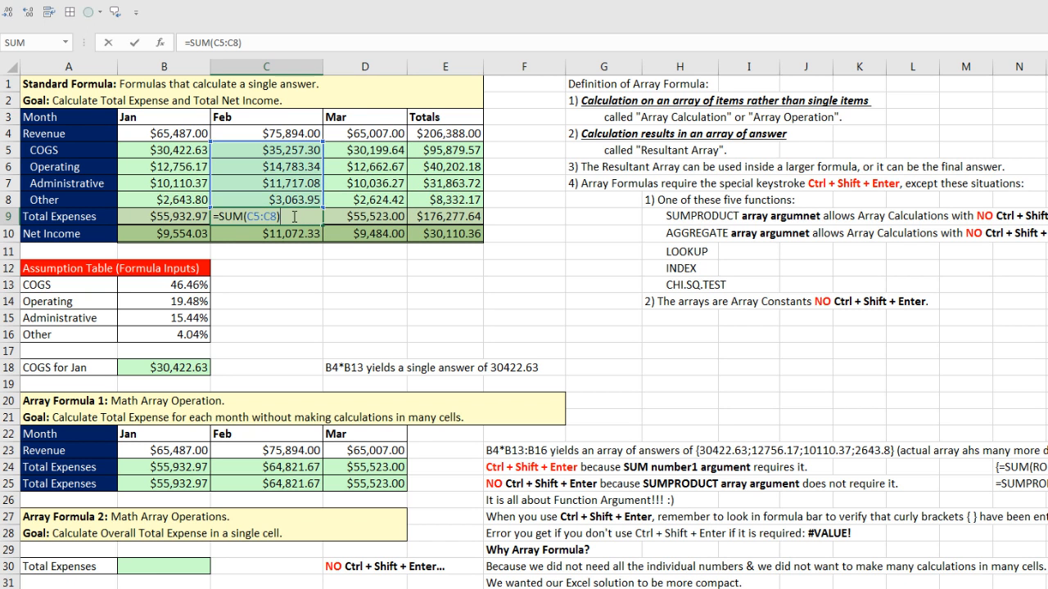
pyautogui.click(200, 221)
pyautogui.press('F2')
pyautogui.hotkey('ctrl', 'Return')
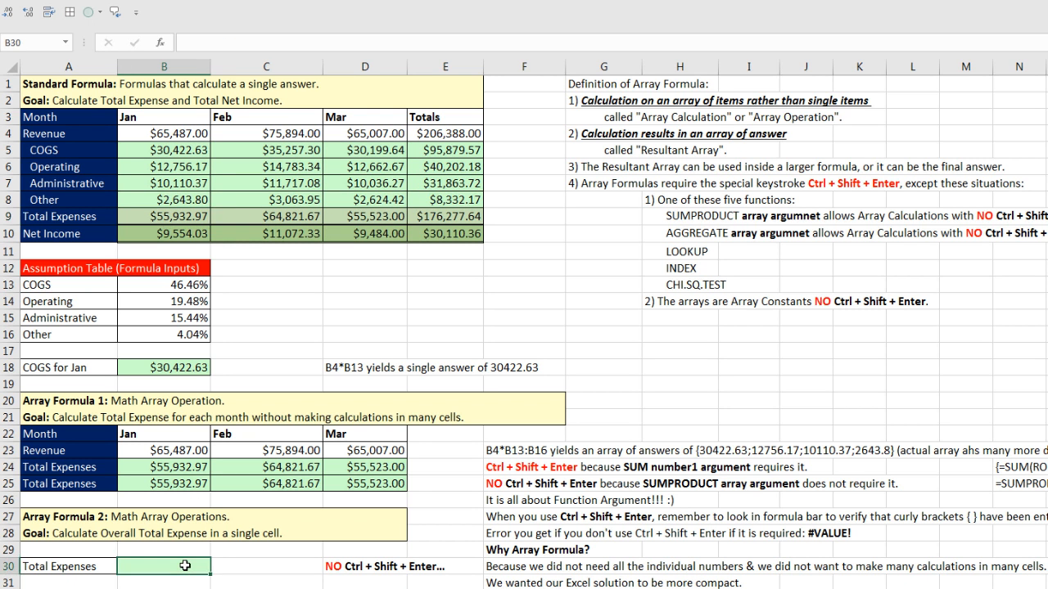
# - Examine the individual expense cells B5:D8 together with their inputs, the revenues in B4:D4 and the percentages in B13:B16
pyautogui.click(205, 158)
pyautogui.moveTo(205, 158)
pyautogui.mouseDown()
pyautogui.moveTo(365, 168)
pyautogui.moveTo(374, 202)
pyautogui.mouseUp()
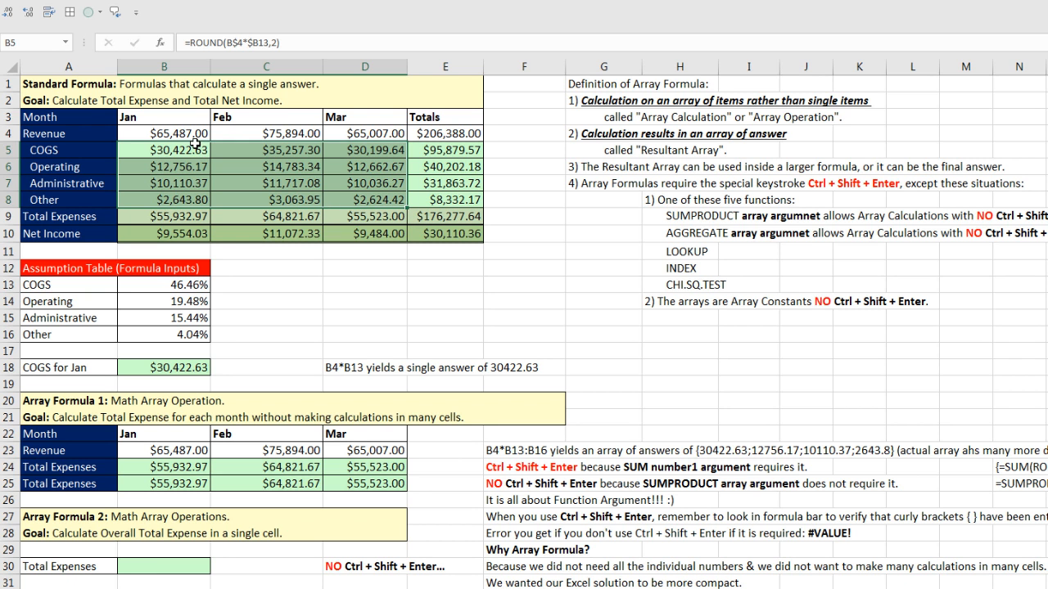
pyautogui.moveTo(183, 133); pyautogui.dragTo(236, 132)
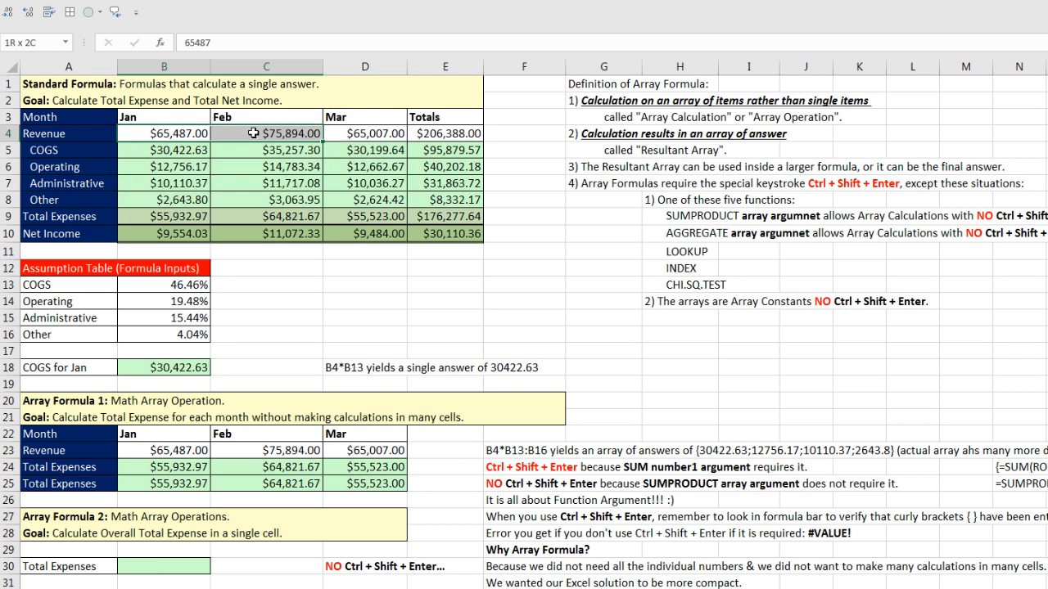
pyautogui.moveTo(343, 139); pyautogui.dragTo(348, 138)
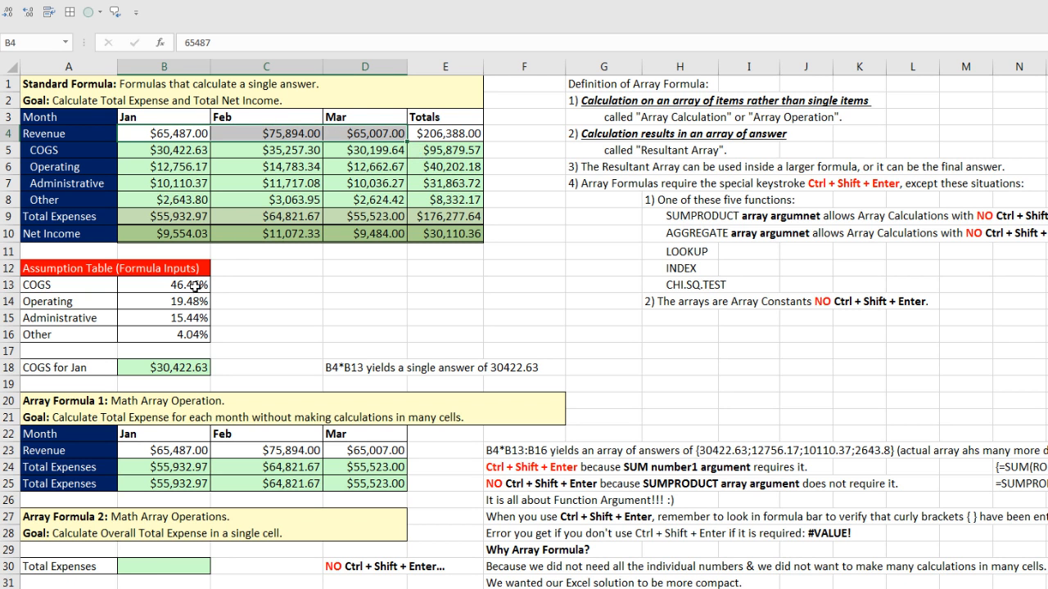
pyautogui.moveTo(191, 285); pyautogui.dragTo(196, 337)
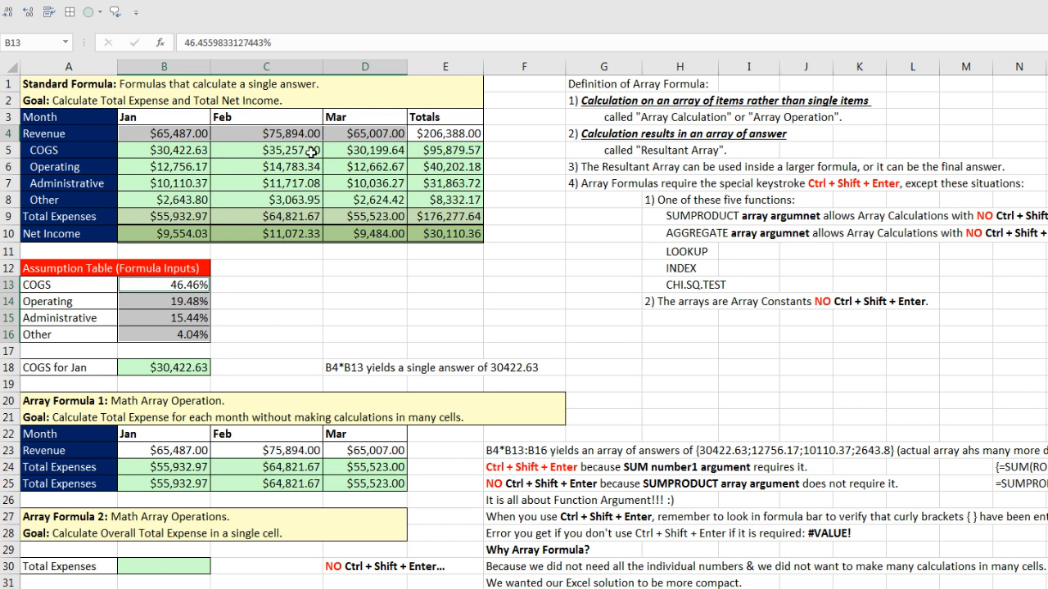
pyautogui.moveTo(177, 152); pyautogui.dragTo(371, 205)
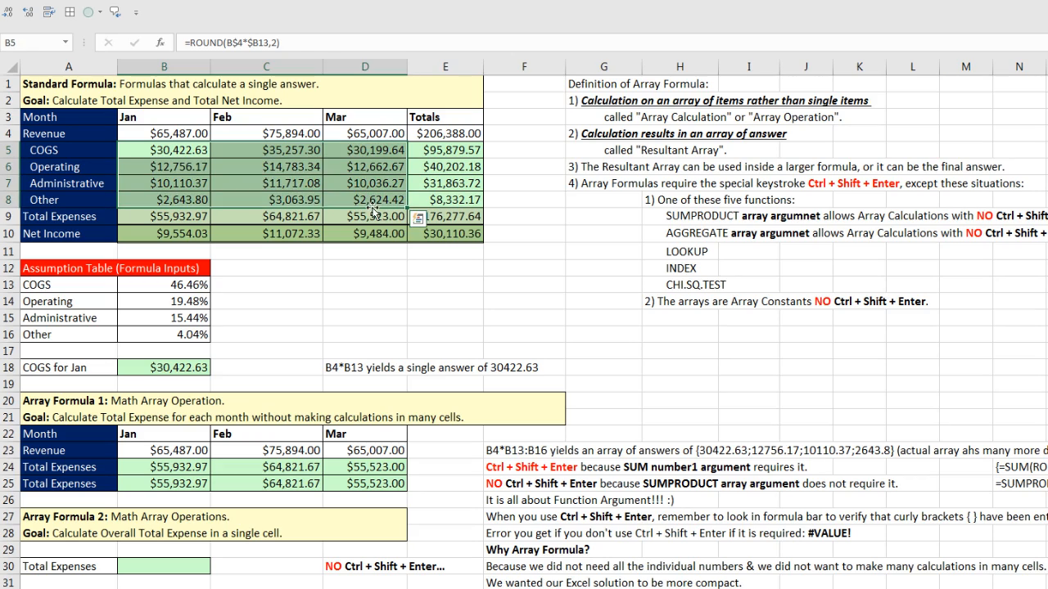
# - Start the overall Total Expenses formula =B23:D23*B13:B16 in B30
pyautogui.click(185, 566)
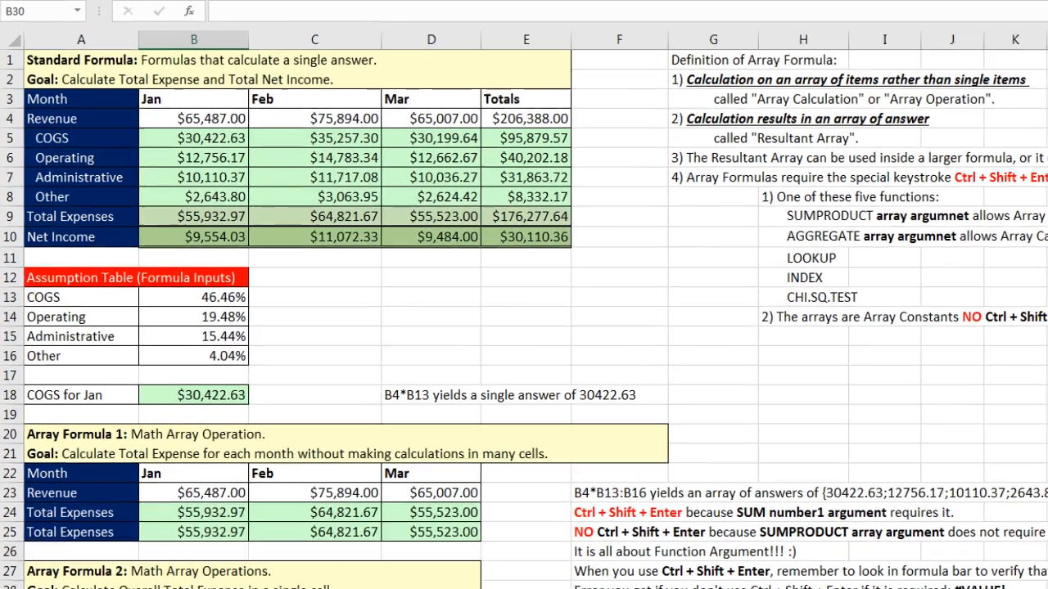
pyautogui.scroll(-3, 202, 377)
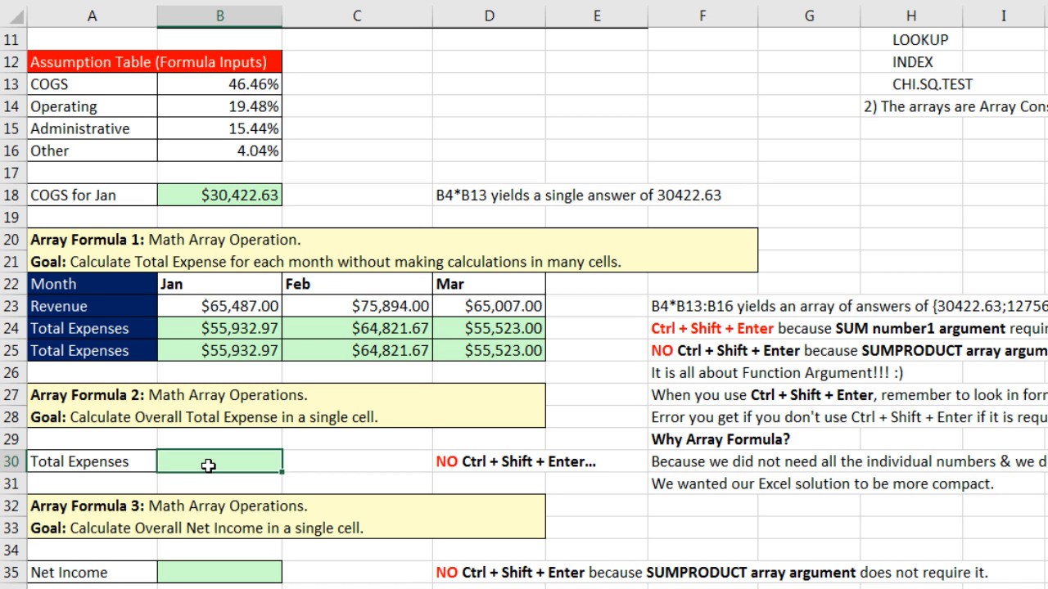
pyautogui.write('=')
pyautogui.click(209, 307)
pyautogui.moveTo(211, 309); pyautogui.dragTo(458, 305)
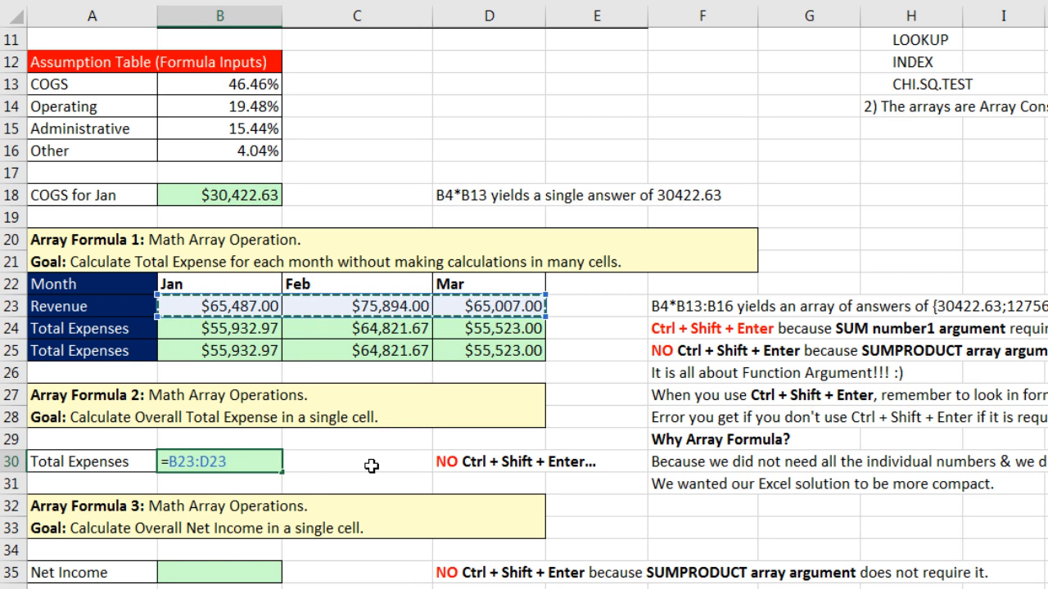
pyautogui.write('*')
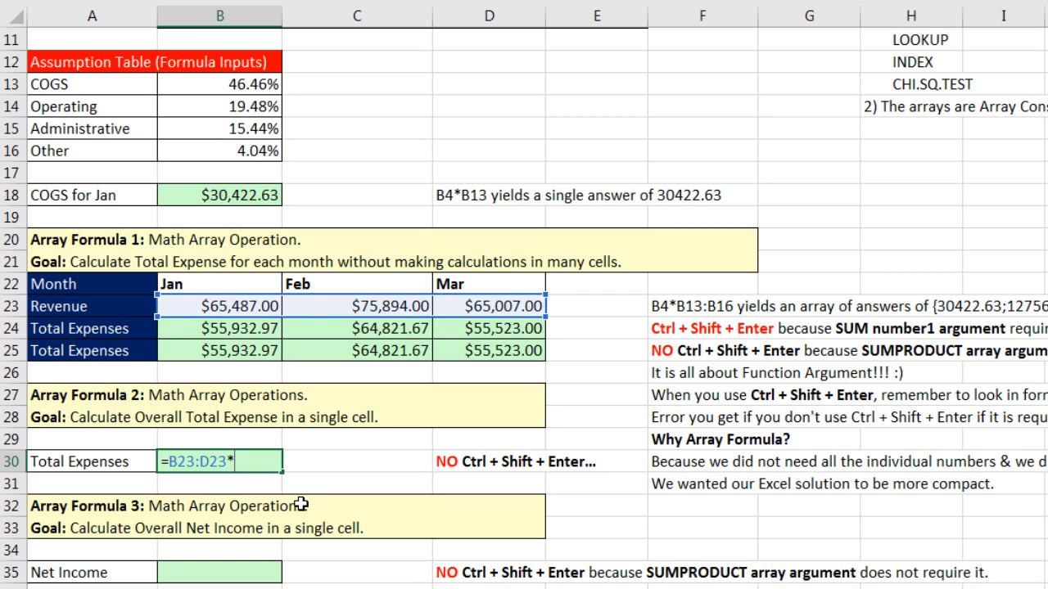
pyautogui.click(259, 84)
pyautogui.moveTo(258, 83); pyautogui.dragTo(252, 149)
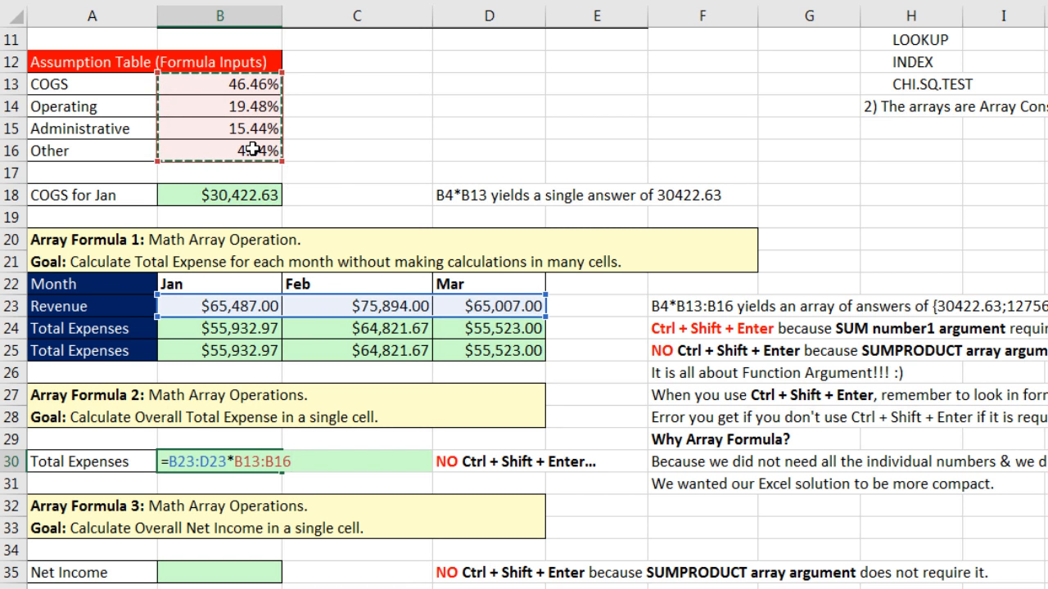
# - Preview the resultant array of B23:D23*B13:B16 in B30, compare it with the standard expense table, and undo the evaluation
pyautogui.press('F9')
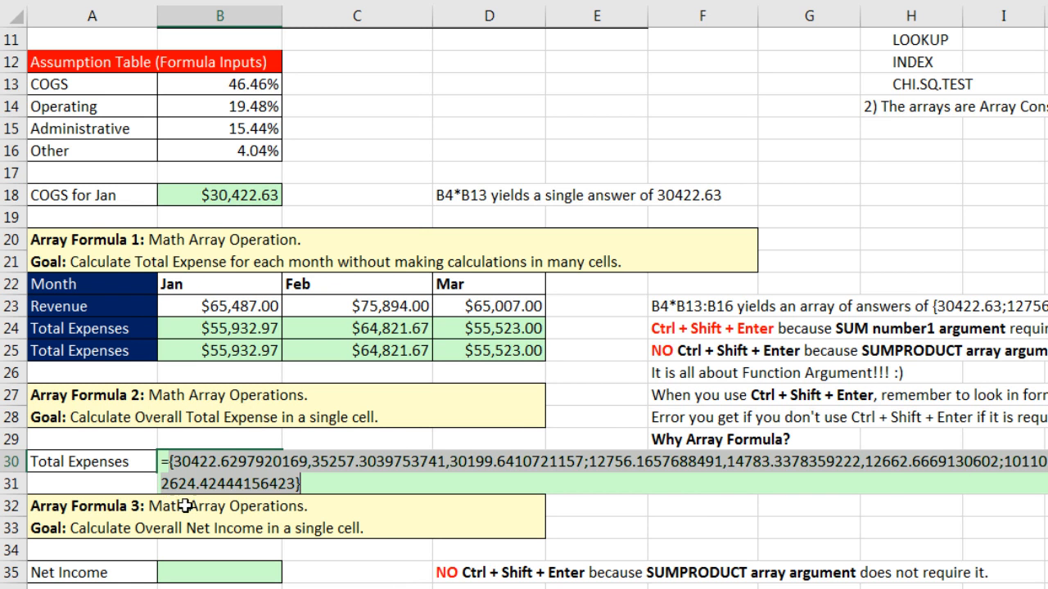
pyautogui.scroll(4, 278, 524)
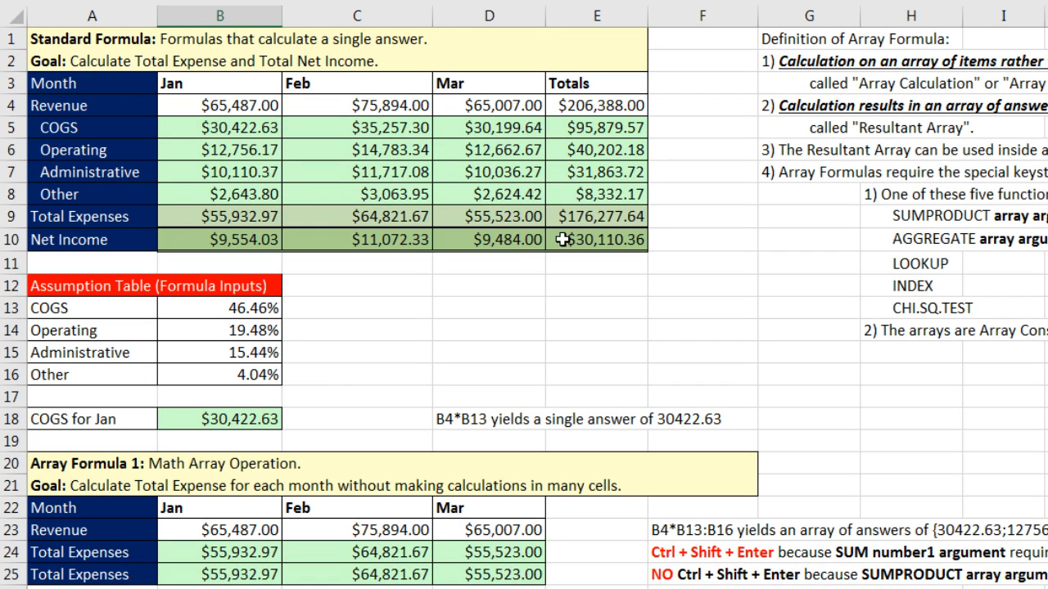
pyautogui.scroll(-6, 541, 334)
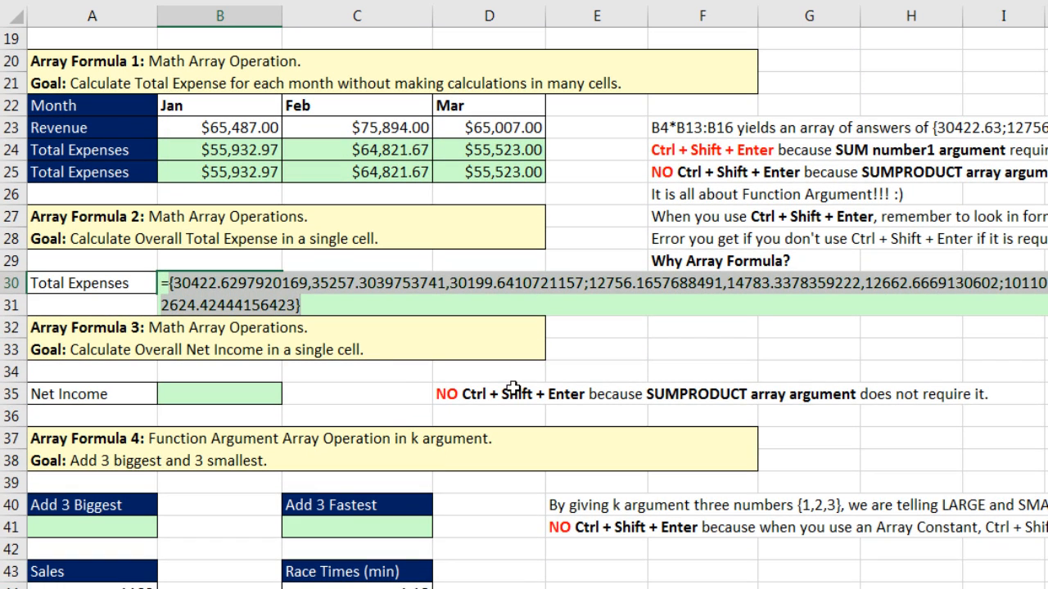
pyautogui.hotkey('ctrl', 'z')
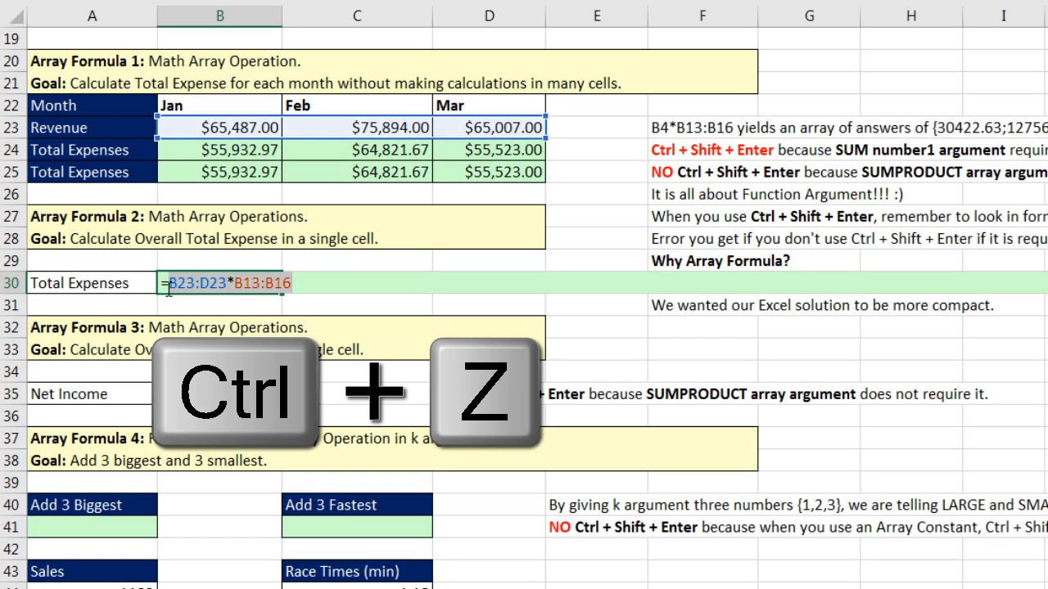
# - Wrap the array product in B30 in ROUND with 2 digits, giving =ROUND(B23:D23*B13:B16,2)
pyautogui.click(170, 286)
pyautogui.scroll(2, 362, 505)
pyautogui.write('round')
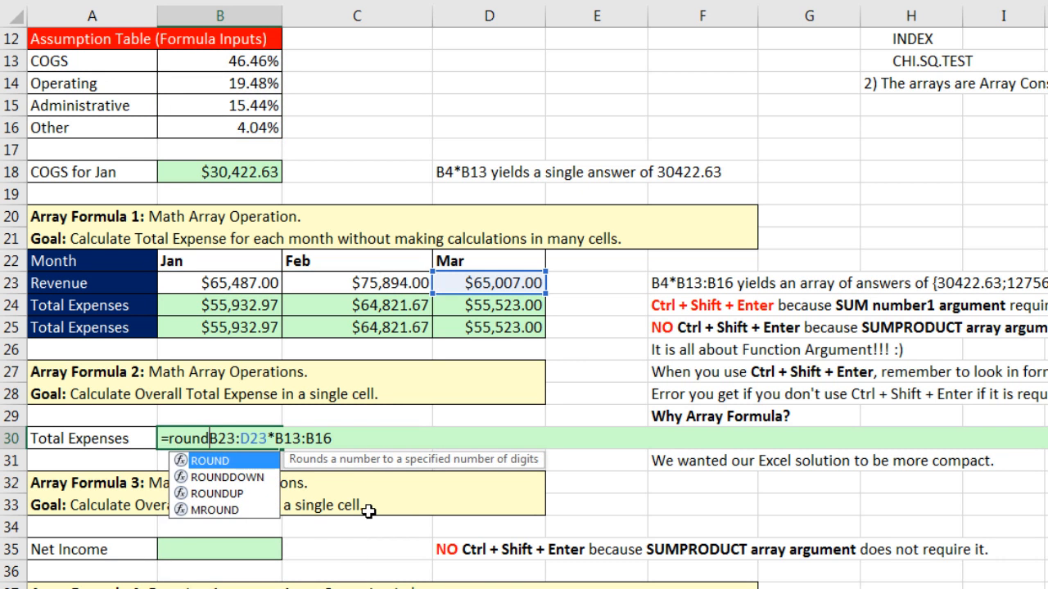
pyautogui.press('Tab')
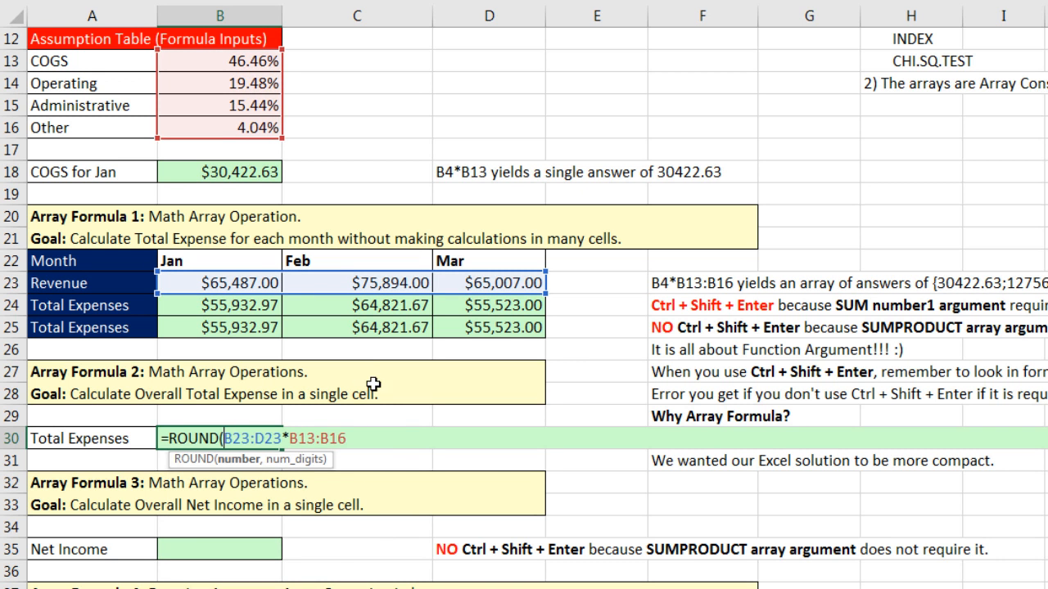
pyautogui.write(',2')
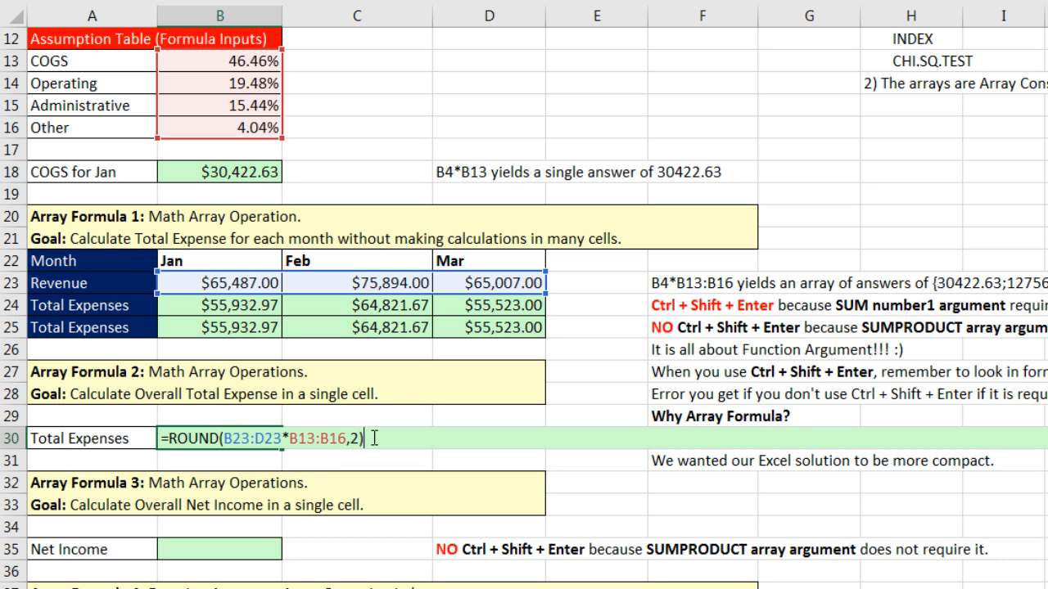
# - Preview the rounded resultant array in B30, compare it with the standard expense table, and undo the evaluation
pyautogui.press('F9')
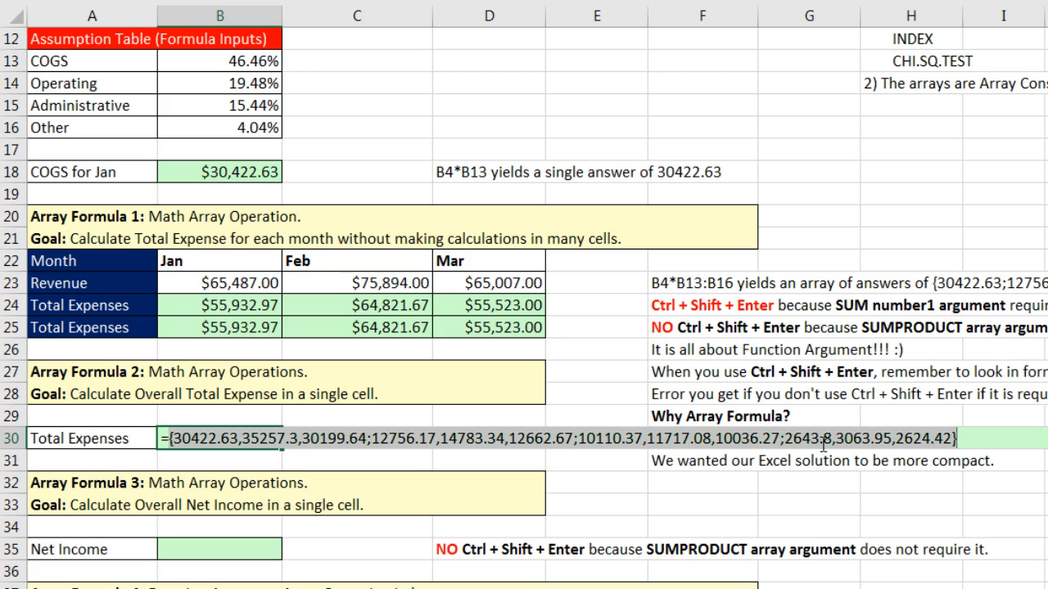
pyautogui.scroll(4, 704, 458)
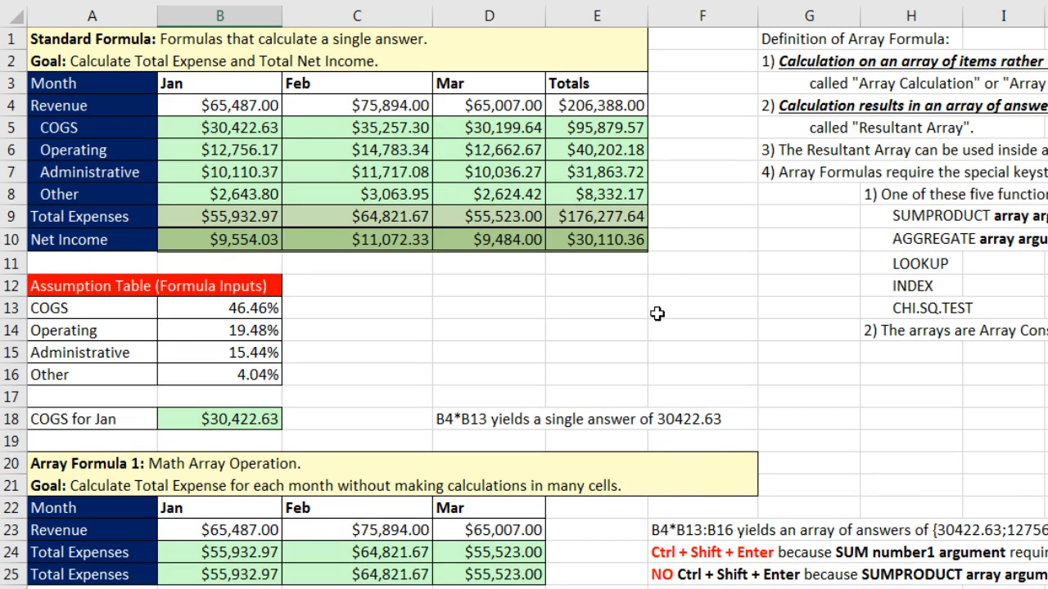
pyautogui.scroll(-5, 657, 312)
pyautogui.hotkey('ctrl', 'z')
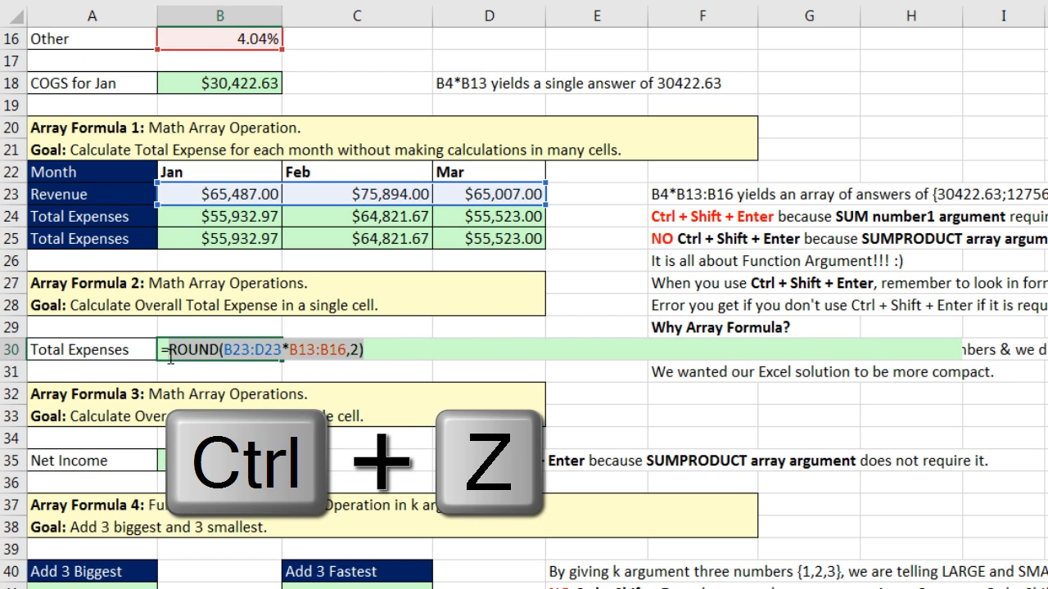
# - Wrap the rounded array in SUMPRODUCT and enter =SUMPRODUCT(ROUND(B23:D23*B13:B16,2)) in B30
pyautogui.click(170, 358)
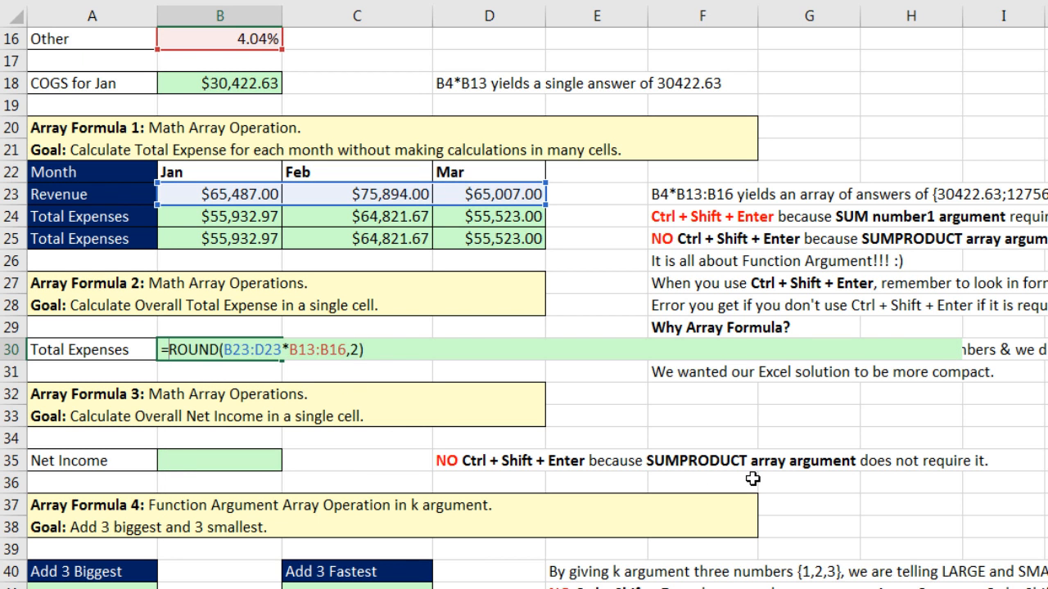
pyautogui.write('sump')
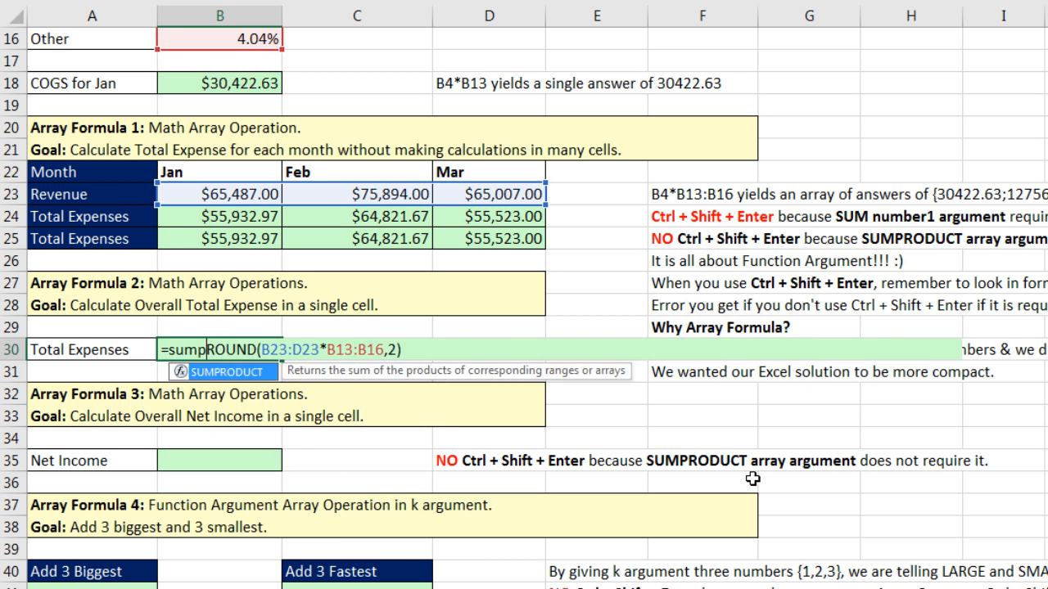
pyautogui.press('Tab')
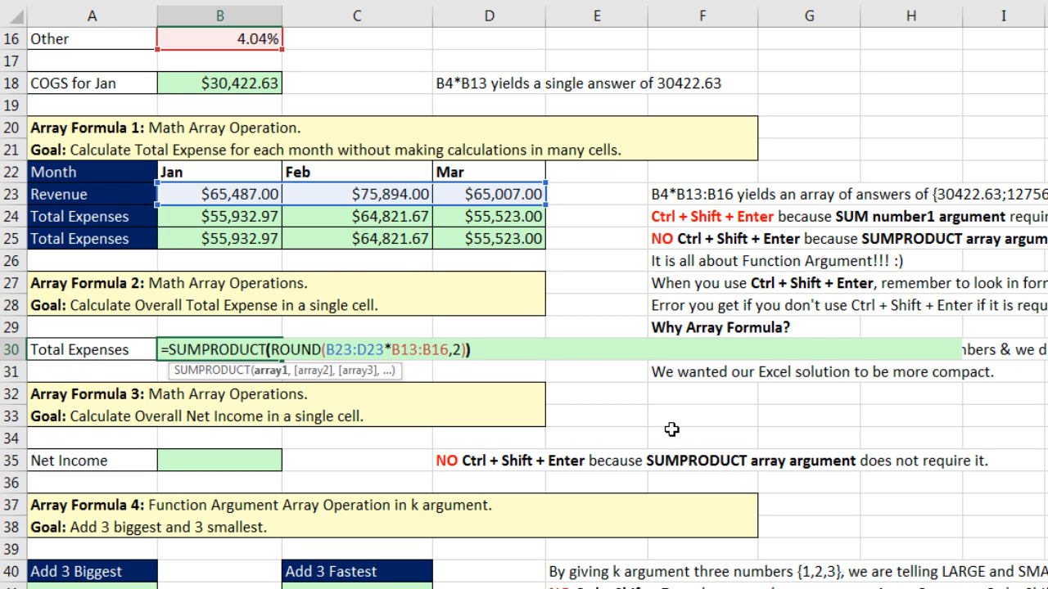
pyautogui.press('Return')
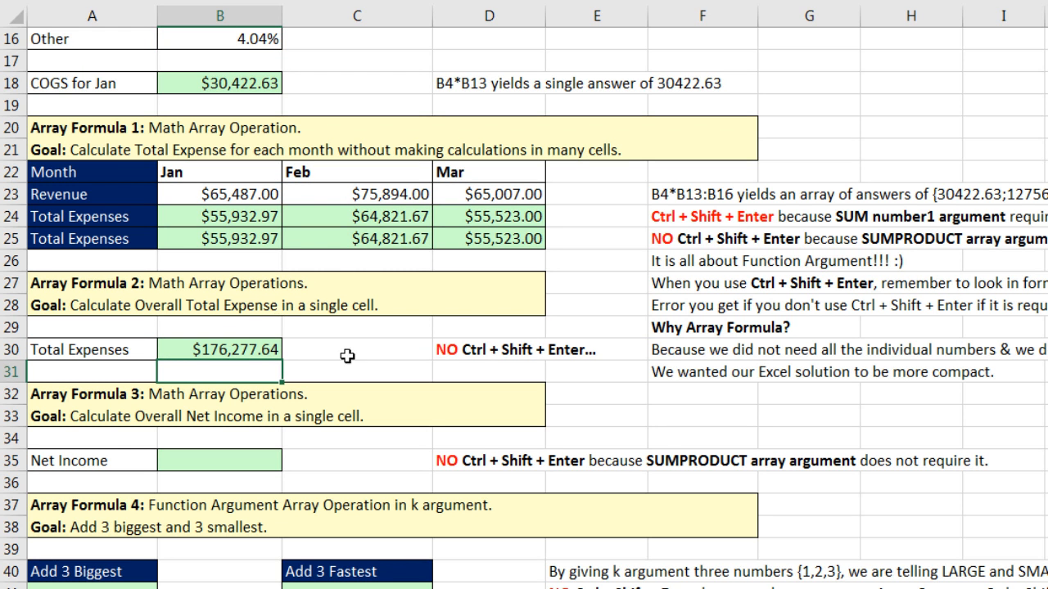
# - Compare the overall Total Expenses with the standard table and examine the total Net Income formula in E10
pyautogui.scroll(5, 384, 368)
pyautogui.keyDown('ctrl'); pyautogui.scroll(-1, 327, 312); pyautogui.keyUp('ctrl')
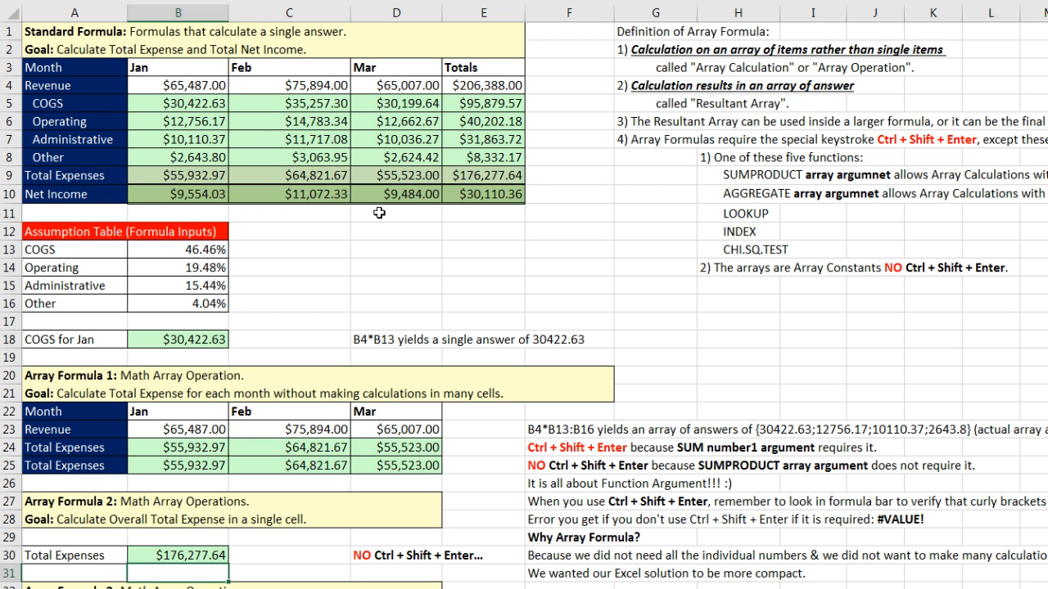
pyautogui.scroll(-3, 388, 236)
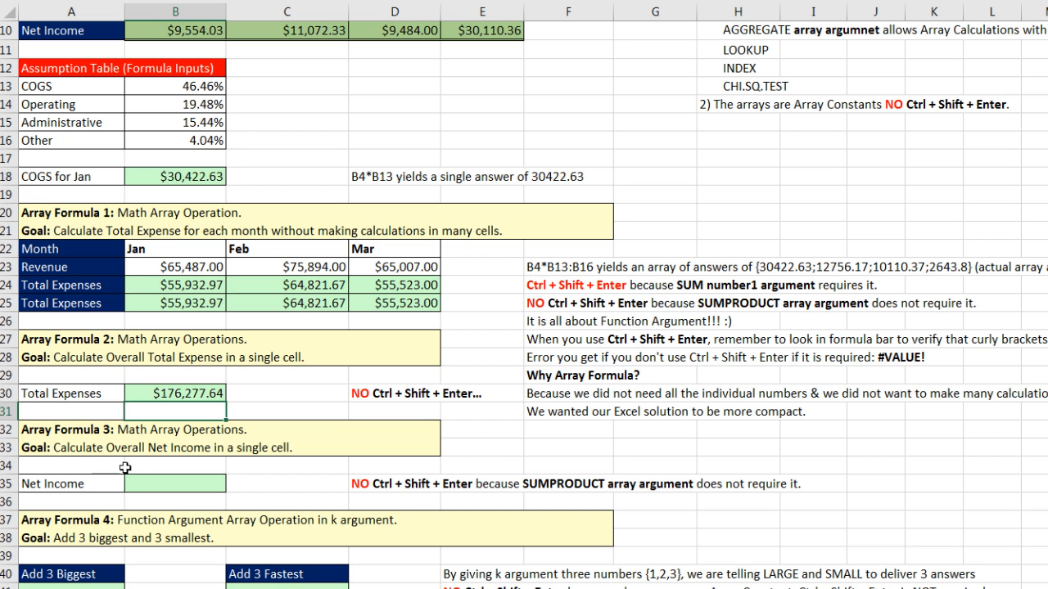
pyautogui.click(188, 474)
pyautogui.scroll(3, 372, 470)
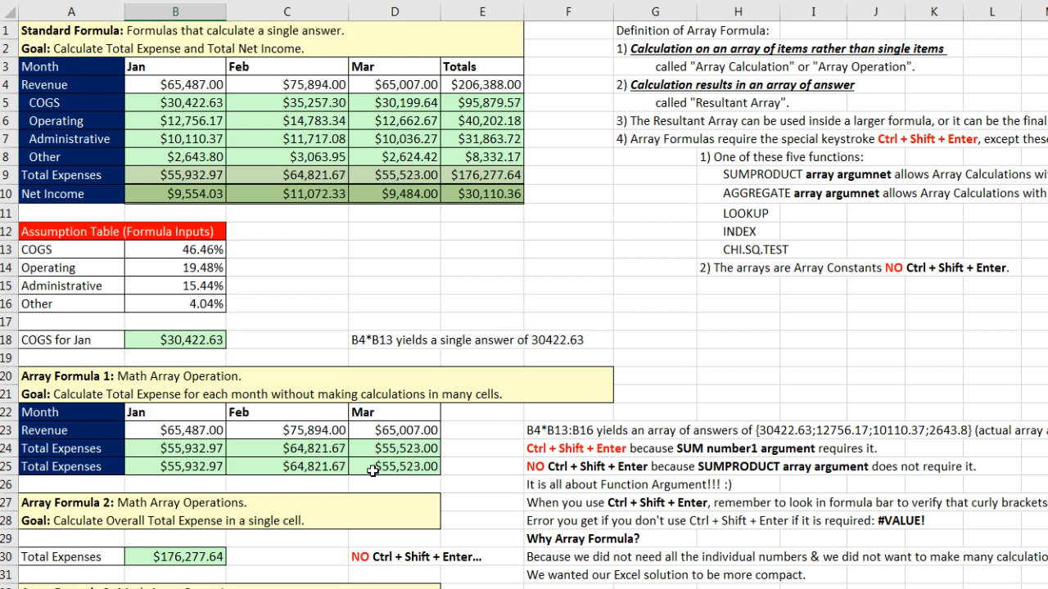
pyautogui.doubleClick(490, 198)
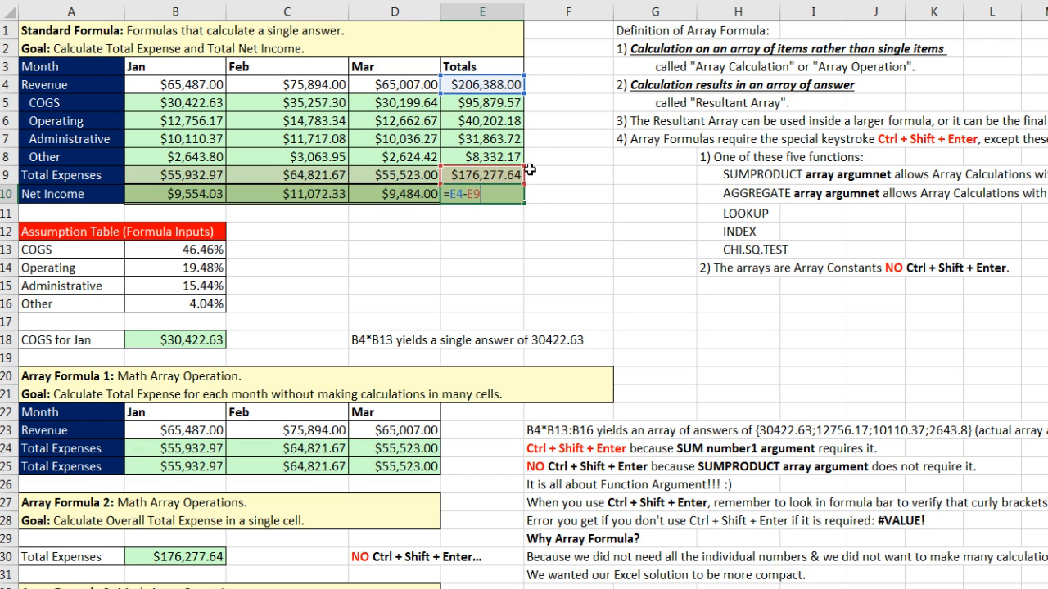
pyautogui.hotkey('ctrl', 'Return')
pyautogui.scroll(-3, 524, 306)
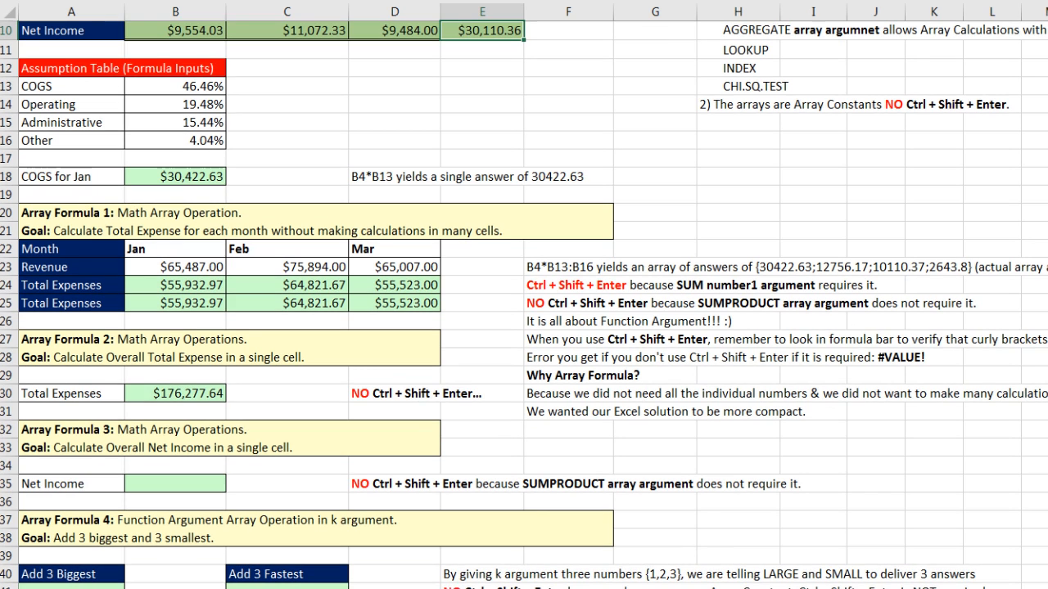
# - Copy the SUMPRODUCT formula text in B30 without its equals sign, leaving the cell unedited
pyautogui.doubleClick(197, 393)
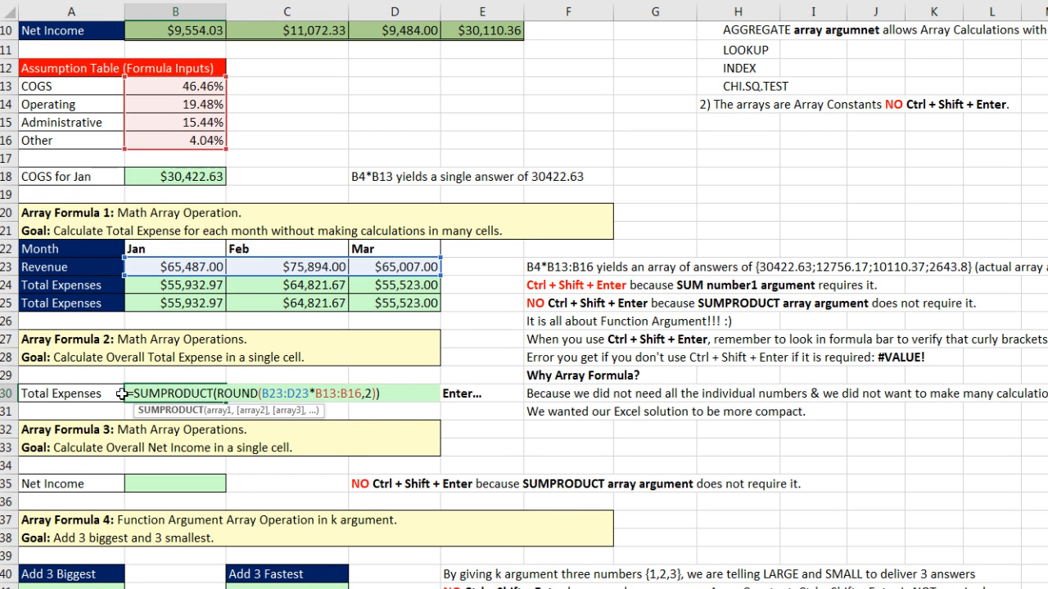
pyautogui.moveTo(129, 394); pyautogui.dragTo(380, 394)
pyautogui.hotkey('ctrl', 'c')
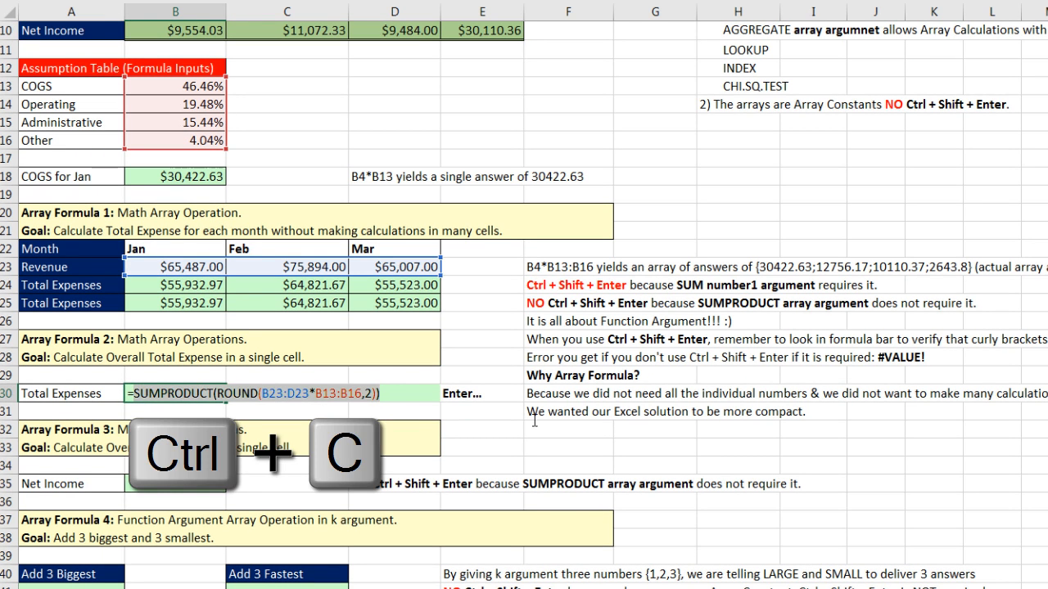
pyautogui.press('Escape')
# - Calculate overall Net Income in B35 with =SUM(B23:D23)-SUMPRODUCT(ROUND(B23:D23*B13:B16,2)), reusing the copied expression
pyautogui.click(188, 479)
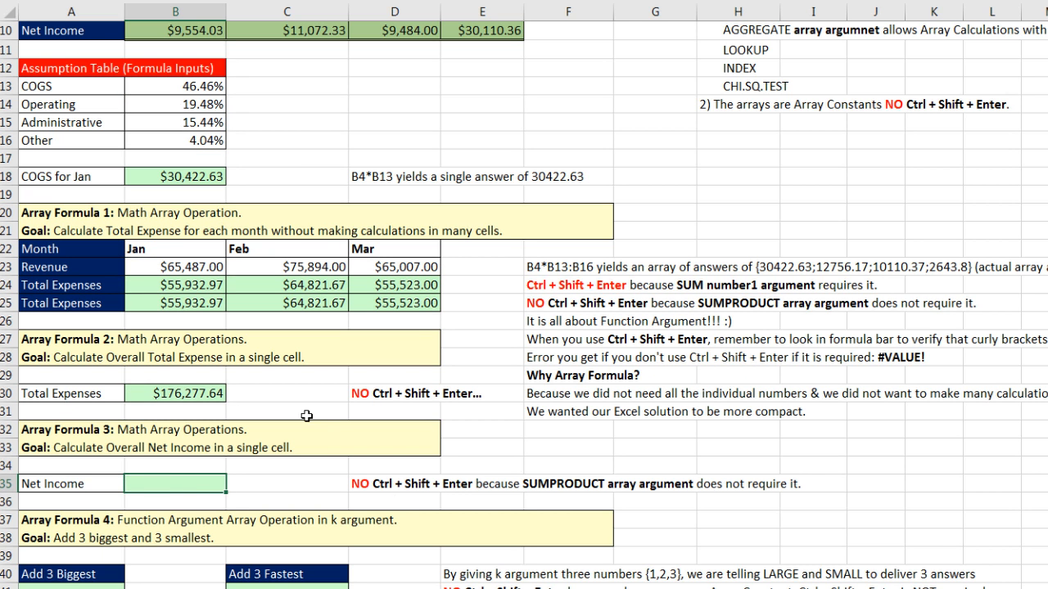
pyautogui.hotkey('alt', '=')
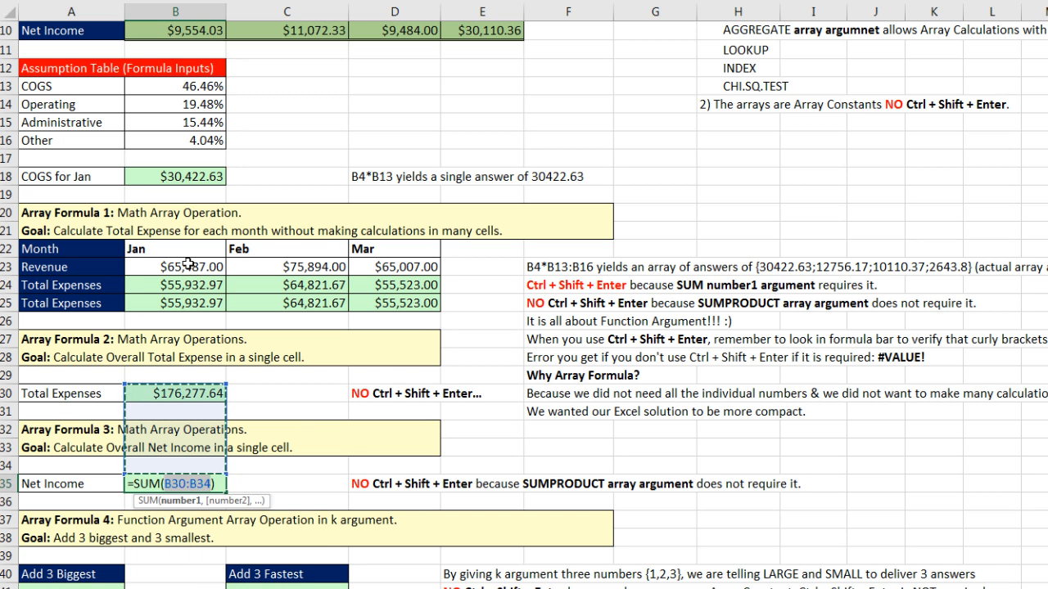
pyautogui.moveTo(187, 267); pyautogui.dragTo(262, 272)
pyautogui.moveTo(381, 268); pyautogui.dragTo(382, 267)
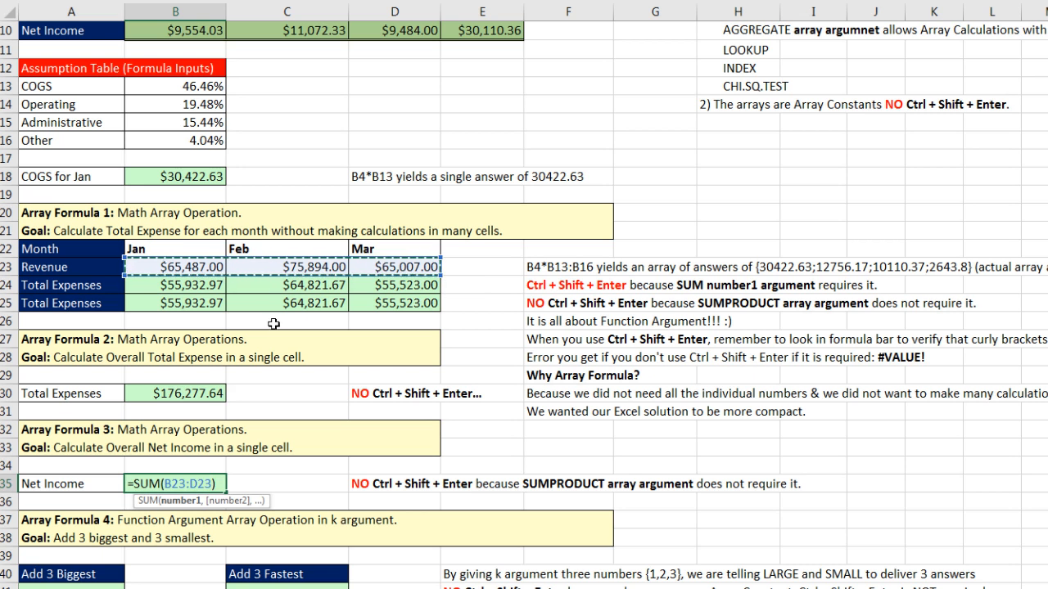
pyautogui.click(220, 484)
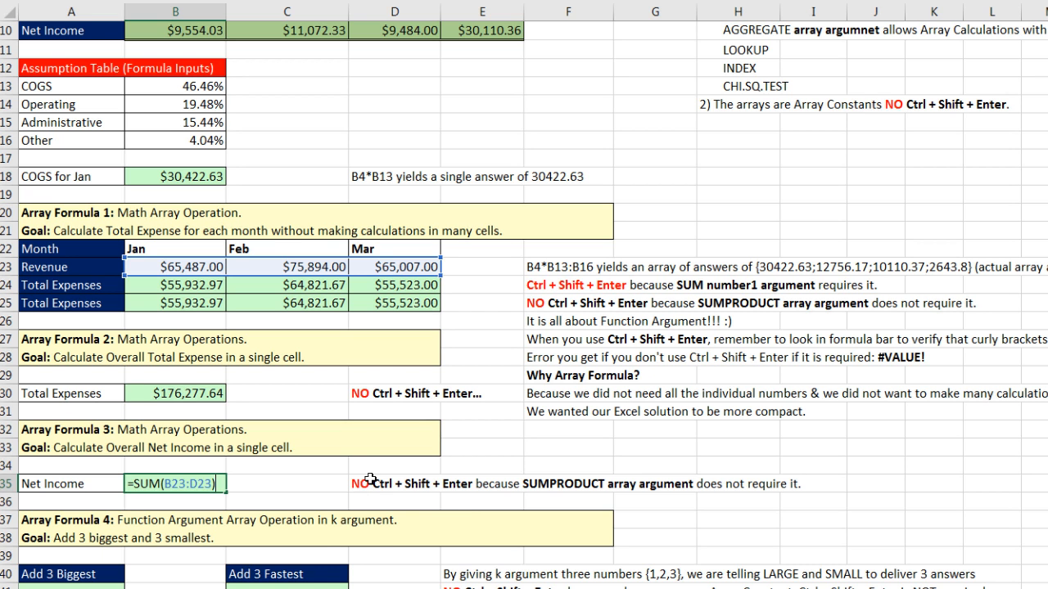
pyautogui.hotkey('ctrl', 'v')
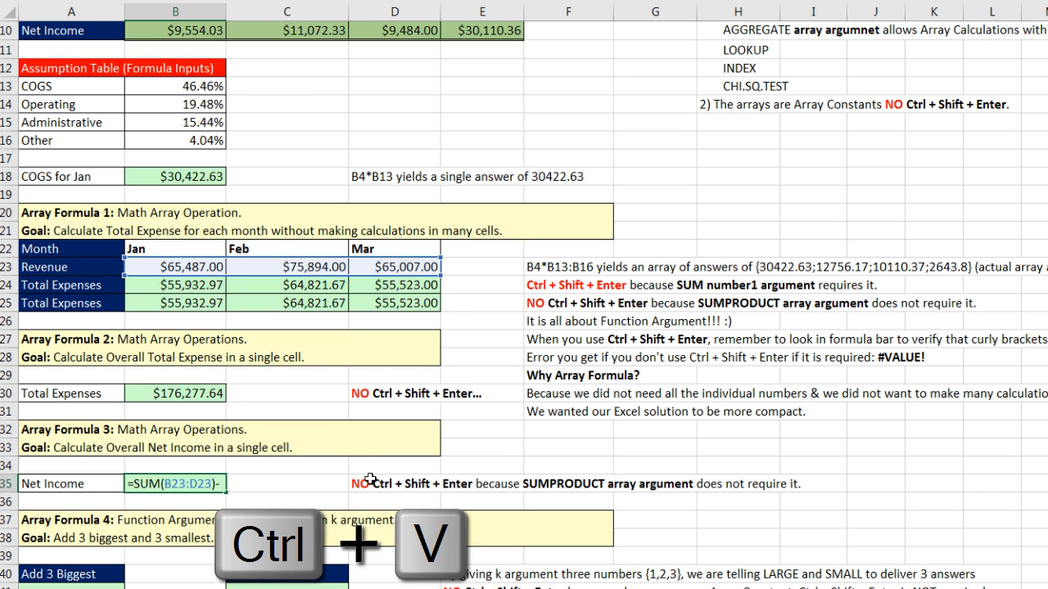
pyautogui.hotkey('ctrl', 'v')
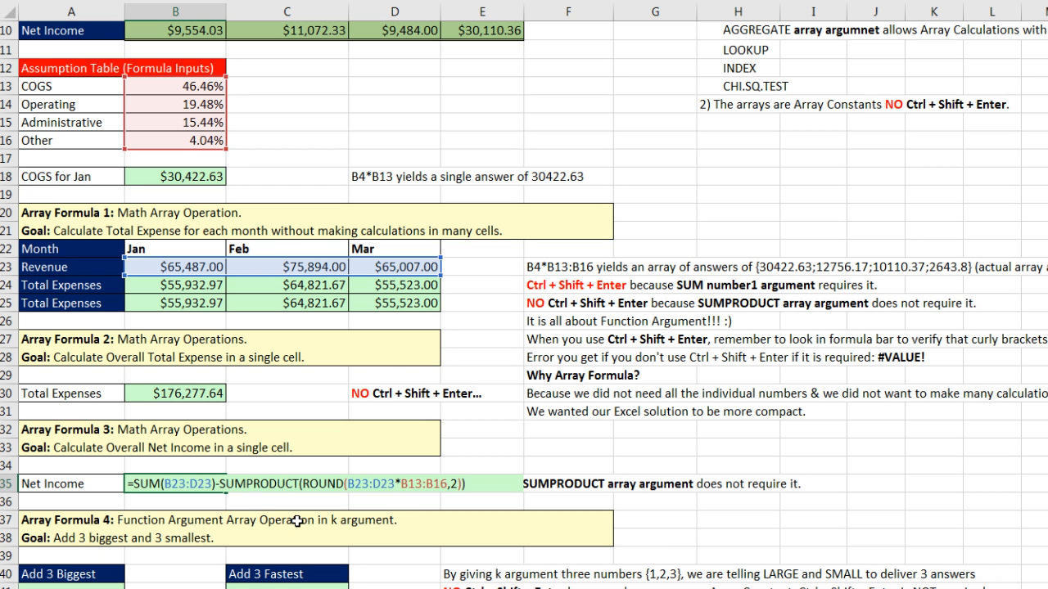
pyautogui.press('Return')
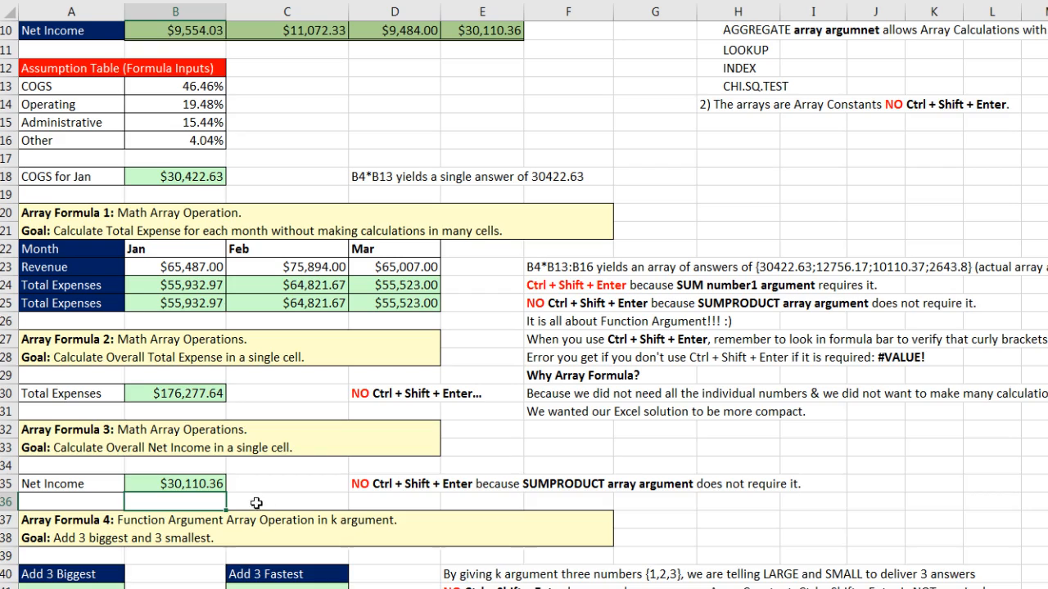
# - Examine the Net Income formula in B35, including SUMPRODUCT's array1 argument and the multiplication between the two ranges
pyautogui.scroll(1, 270, 501)
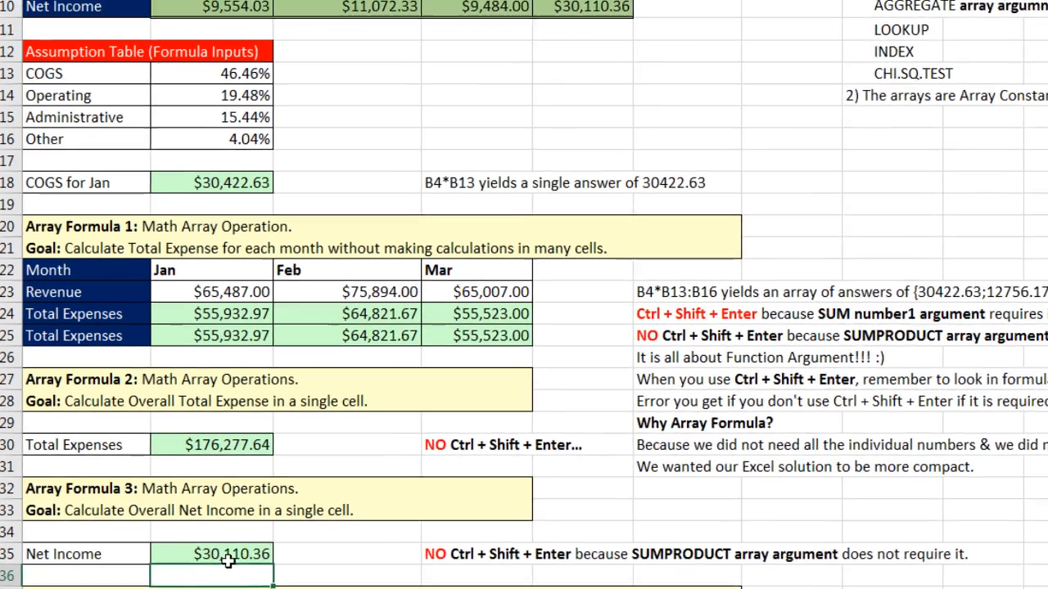
pyautogui.click(189, 542)
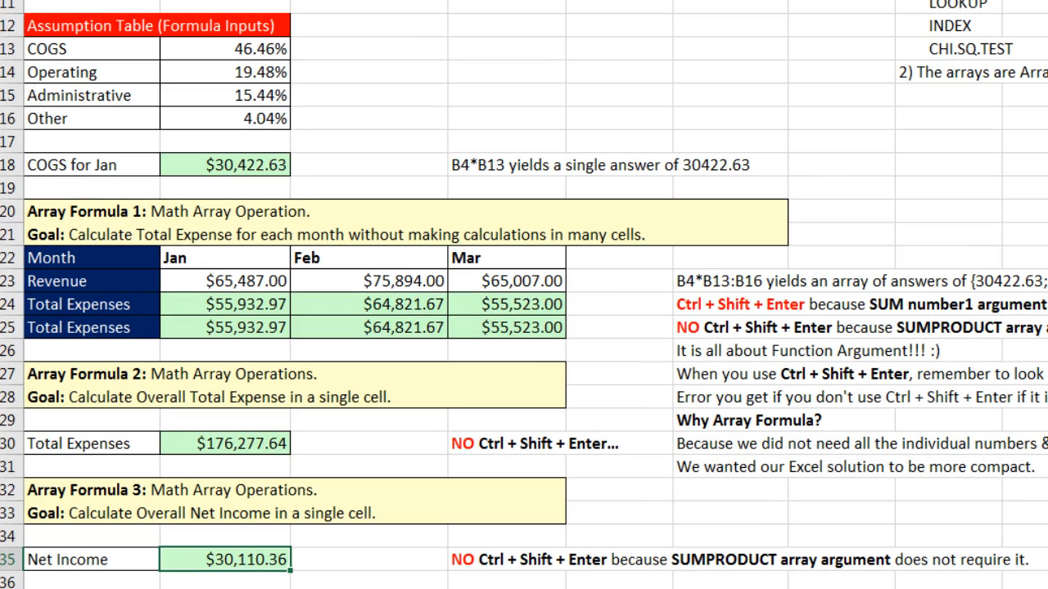
pyautogui.press('F2')
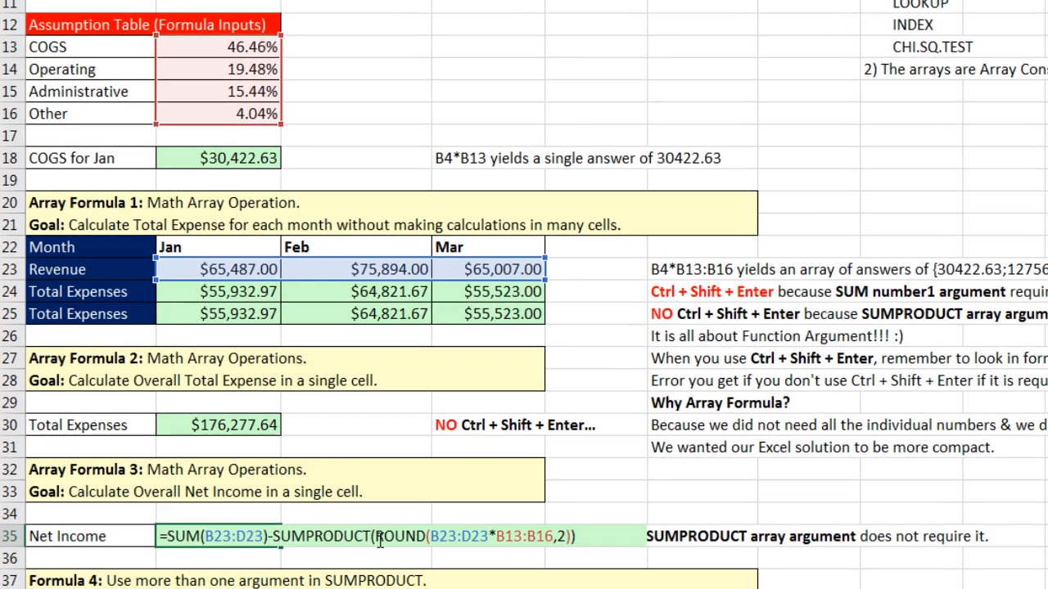
pyautogui.click(393, 559)
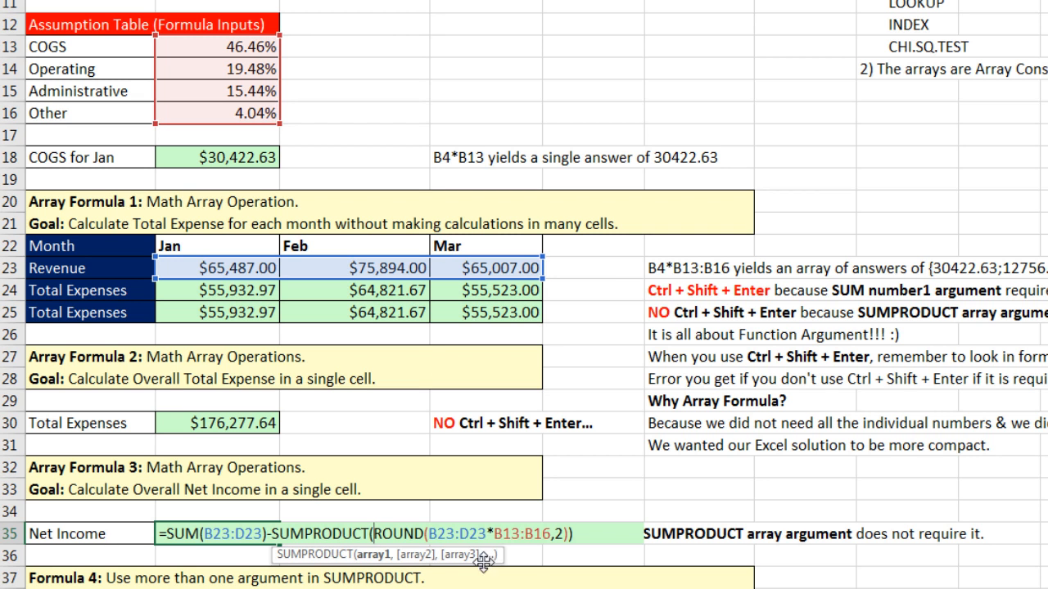
pyautogui.click(494, 533)
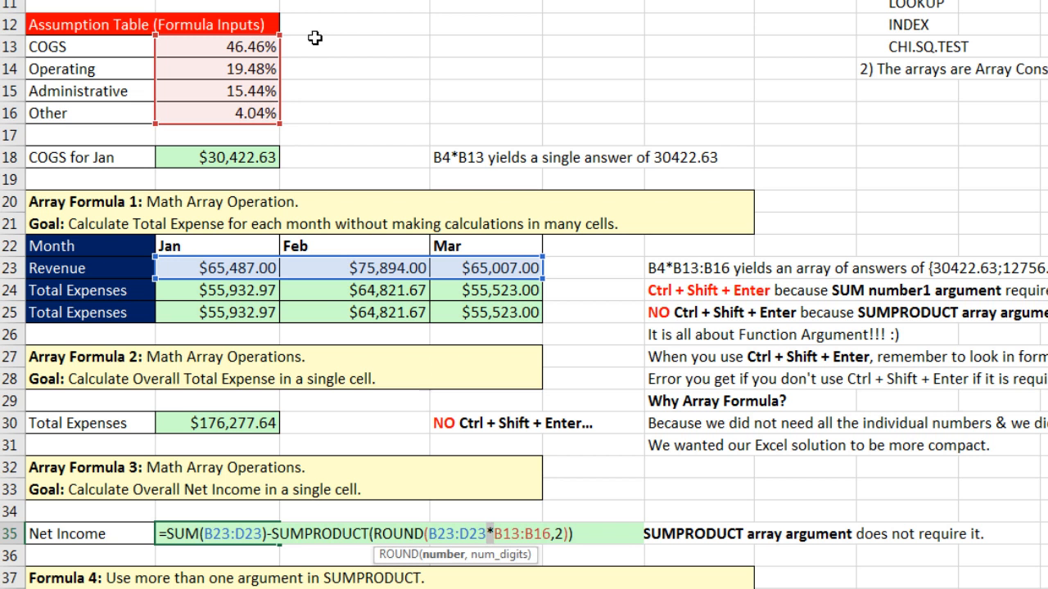
pyautogui.hotkey('ctrl', 'Return')
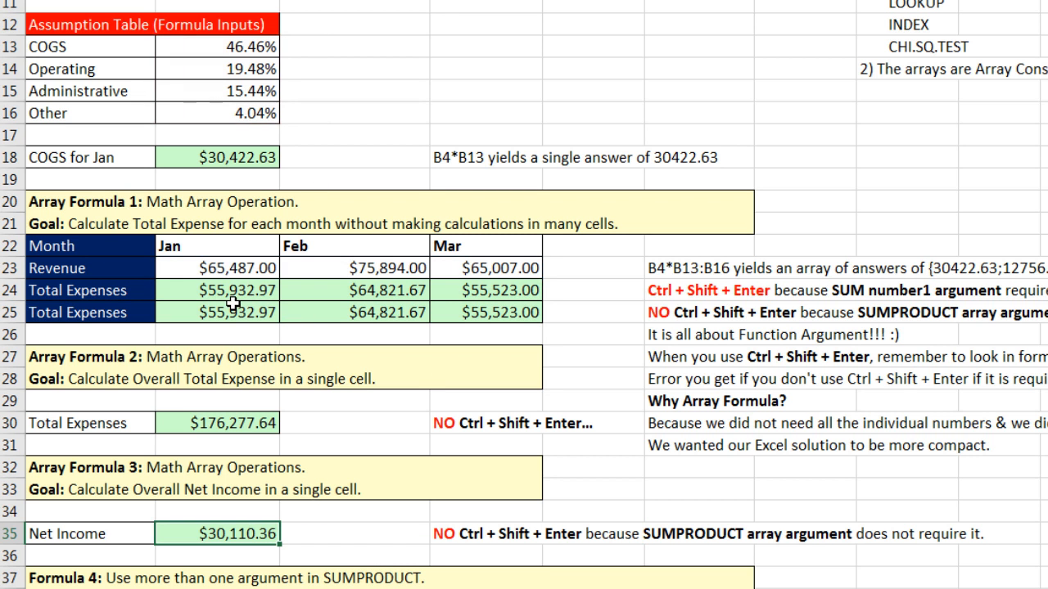
# - Examine January's SUMPRODUCT formula in B25, focusing on the single-cell reference B23 multiplied by the percentages
pyautogui.doubleClick(235, 308)
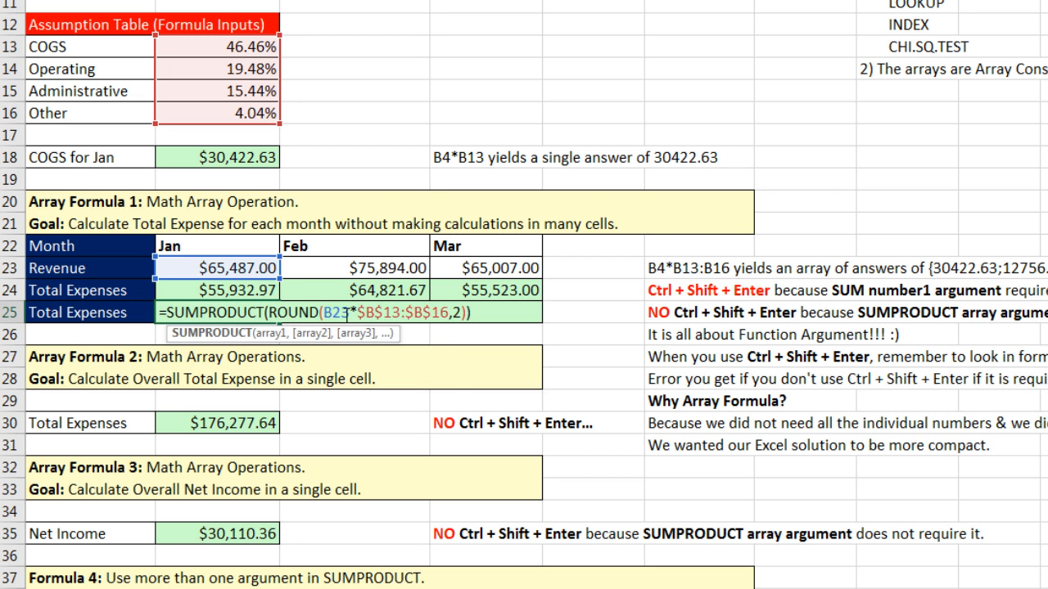
pyautogui.doubleClick(344, 313)
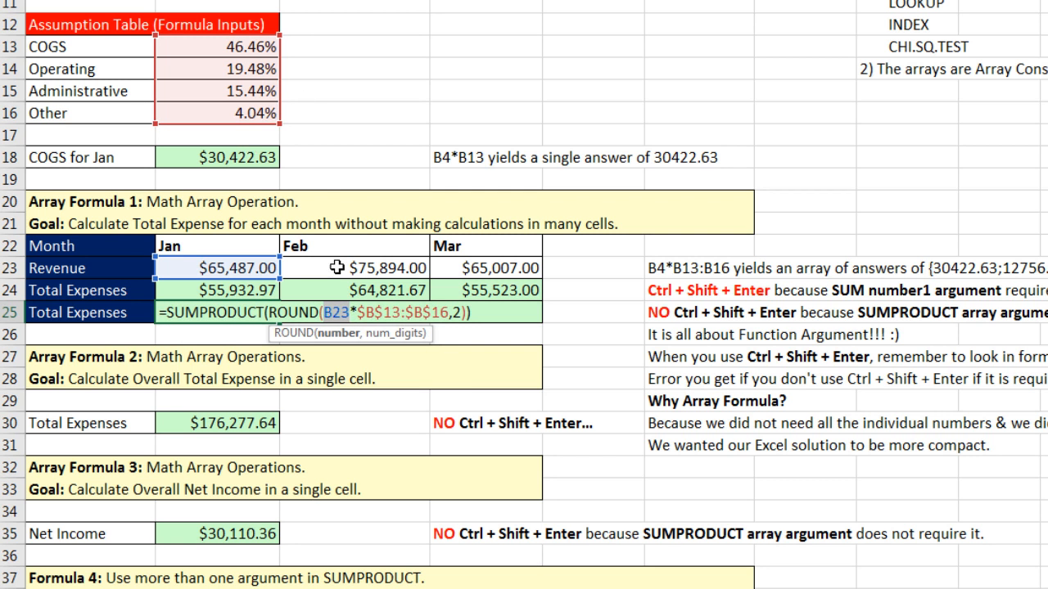
pyautogui.hotkey('ctrl', 'Return')
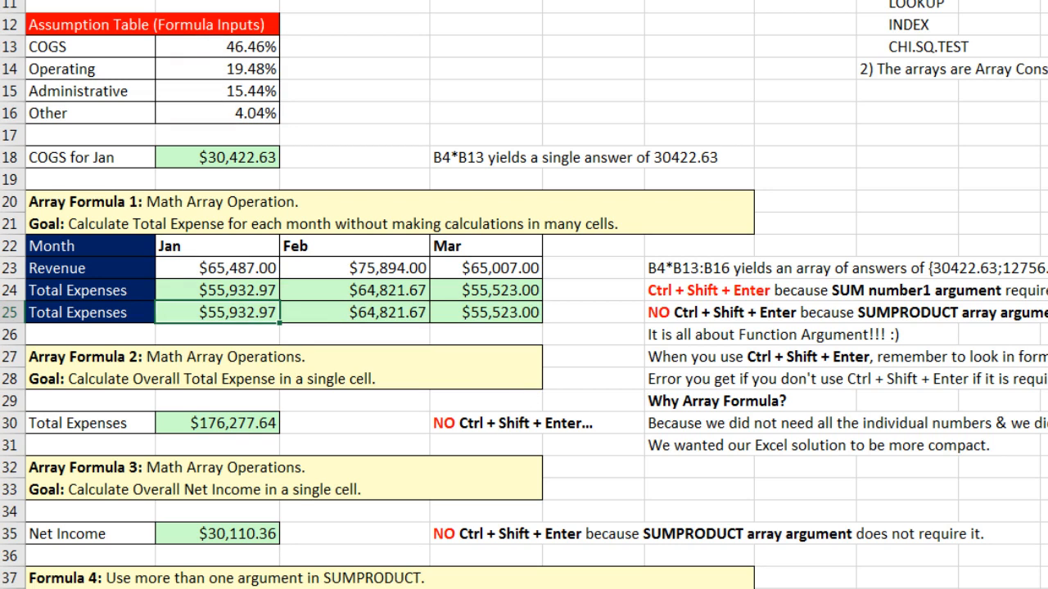
# - Examine the bill denominations in B40:F40 and the number of bills in B41:F41 for the Bank Deposit calculation
pyautogui.scroll(-6, 524, 295)
pyautogui.scroll(-3, 524, 294)
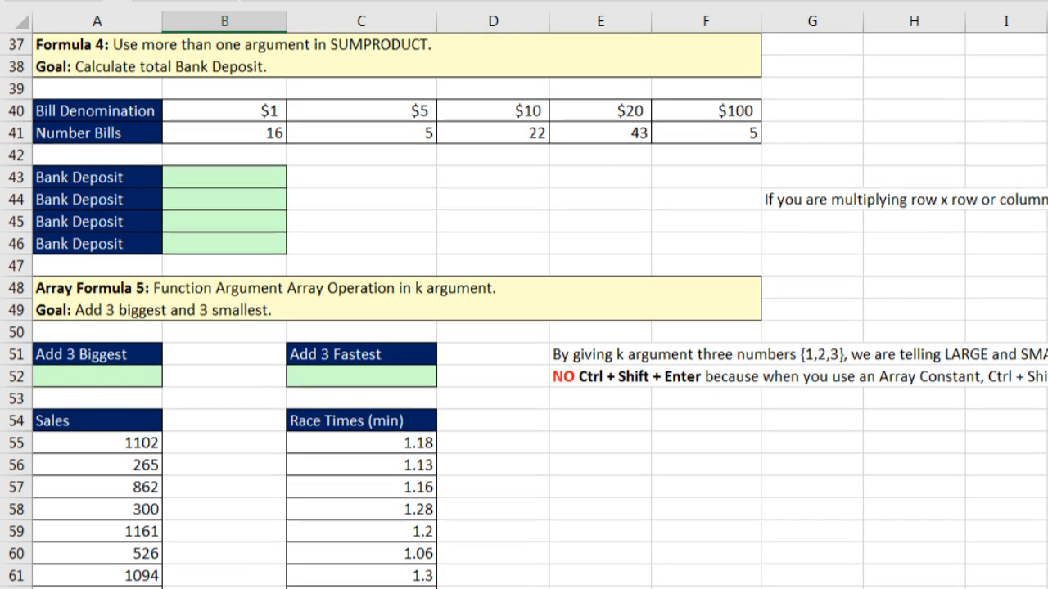
pyautogui.click(222, 182)
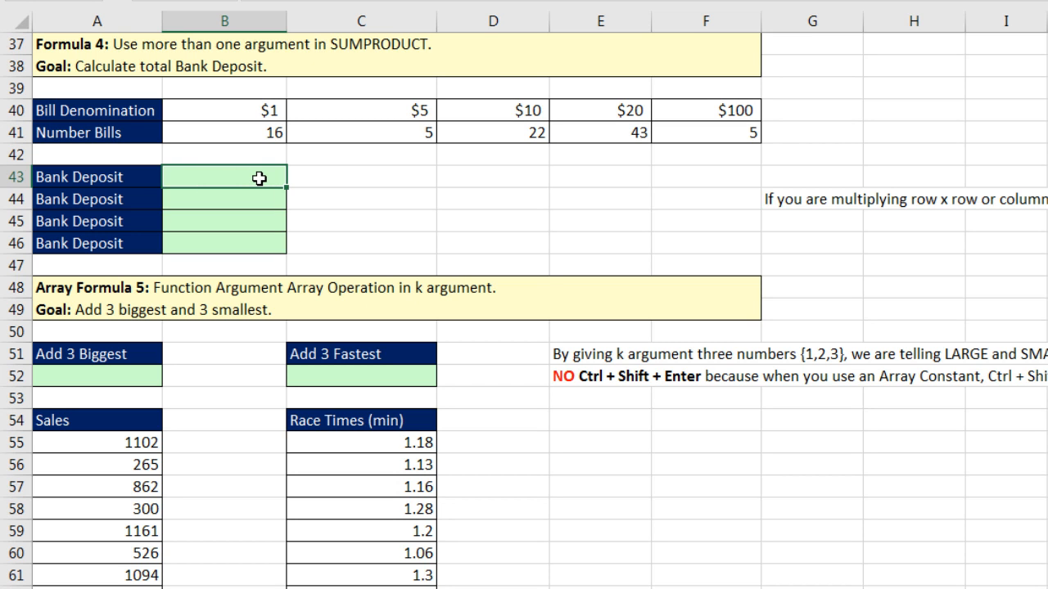
pyautogui.click(257, 115)
pyautogui.click(397, 116)
pyautogui.click(483, 113)
pyautogui.click(578, 113)
pyautogui.click(735, 111)
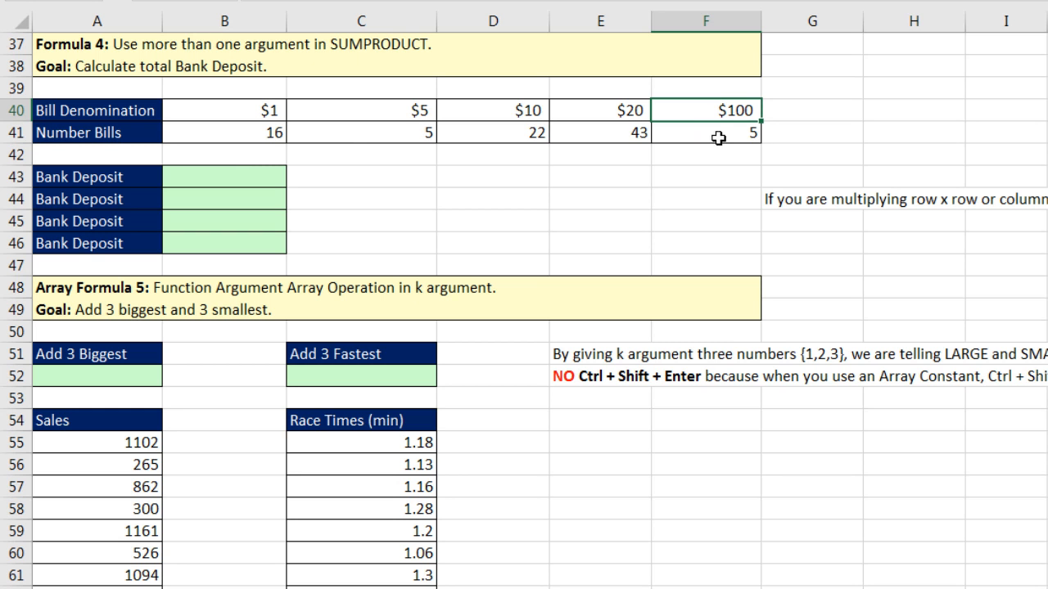
pyautogui.click(248, 136)
pyautogui.click(385, 133)
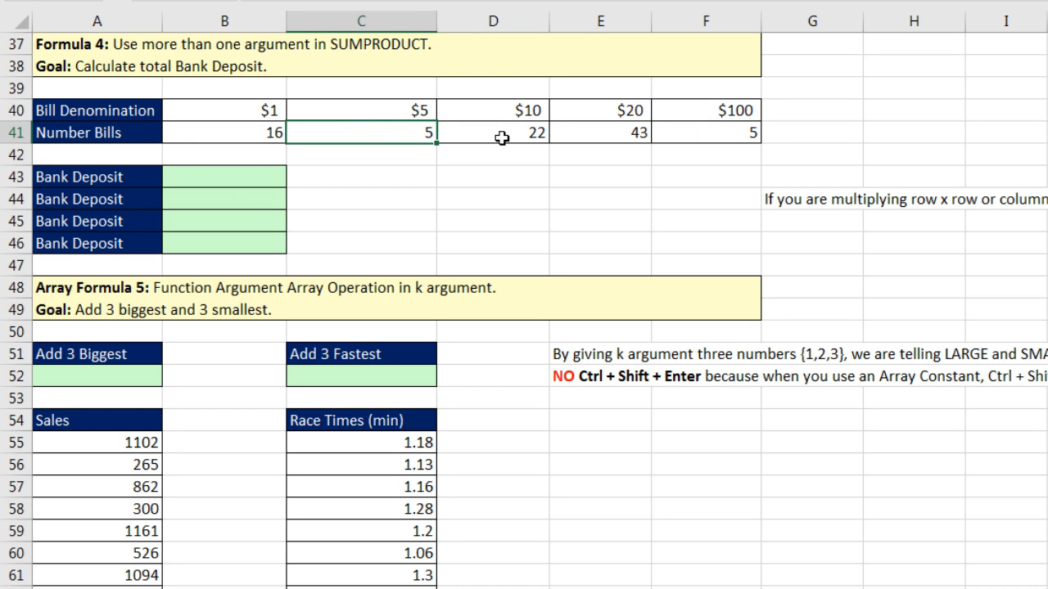
pyautogui.click(503, 135)
pyautogui.click(603, 135)
pyautogui.click(706, 135)
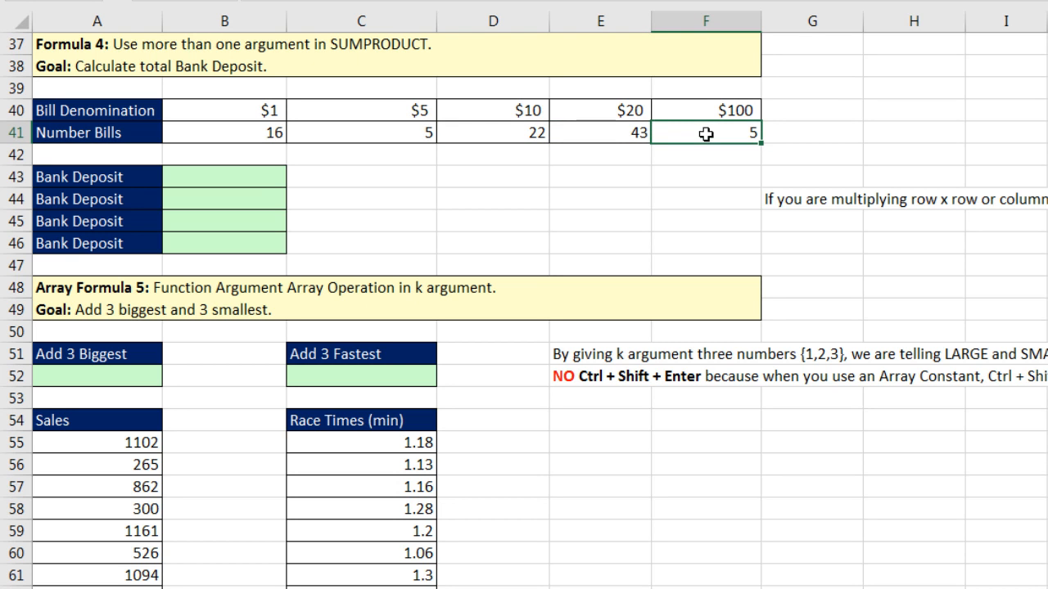
# - Calculate the Bank Deposit in B43 with =B40*B41+C40*C41+D40*D41+E40*E41+F40*F41
pyautogui.click(254, 181)
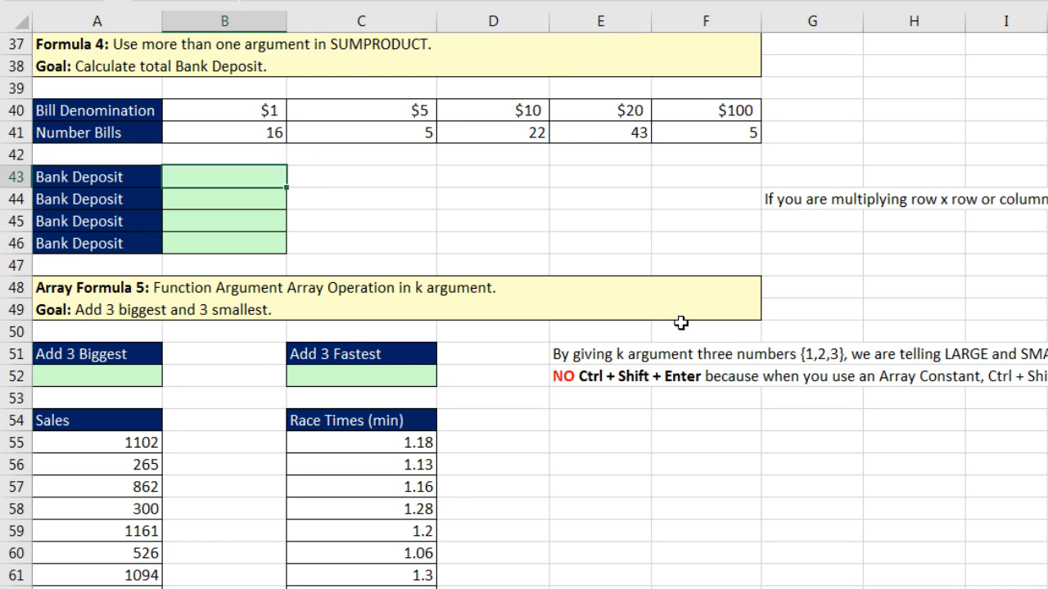
pyautogui.write('=')
pyautogui.click(262, 112)
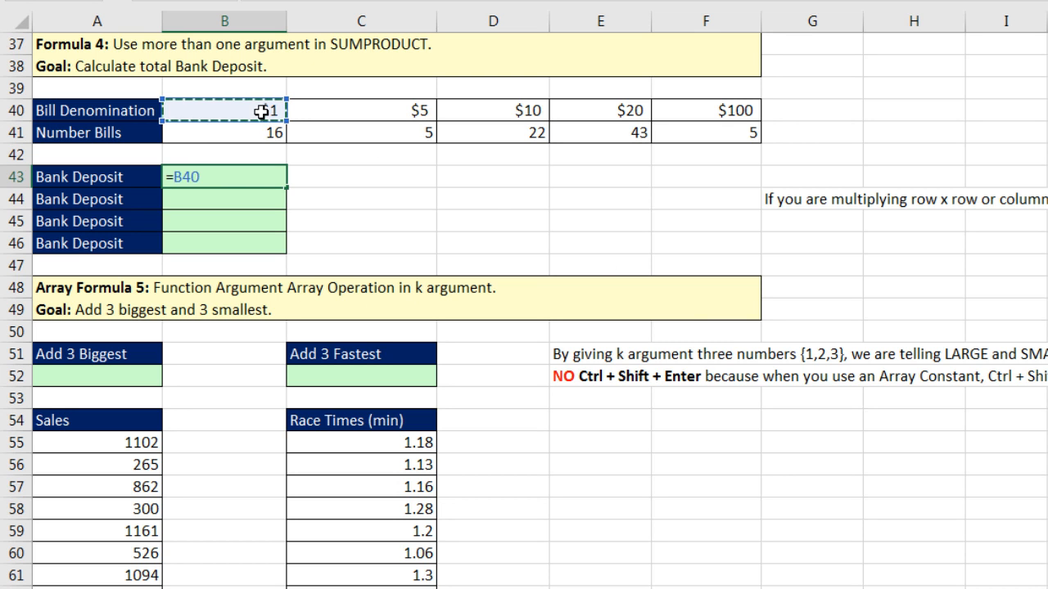
pyautogui.write('*')
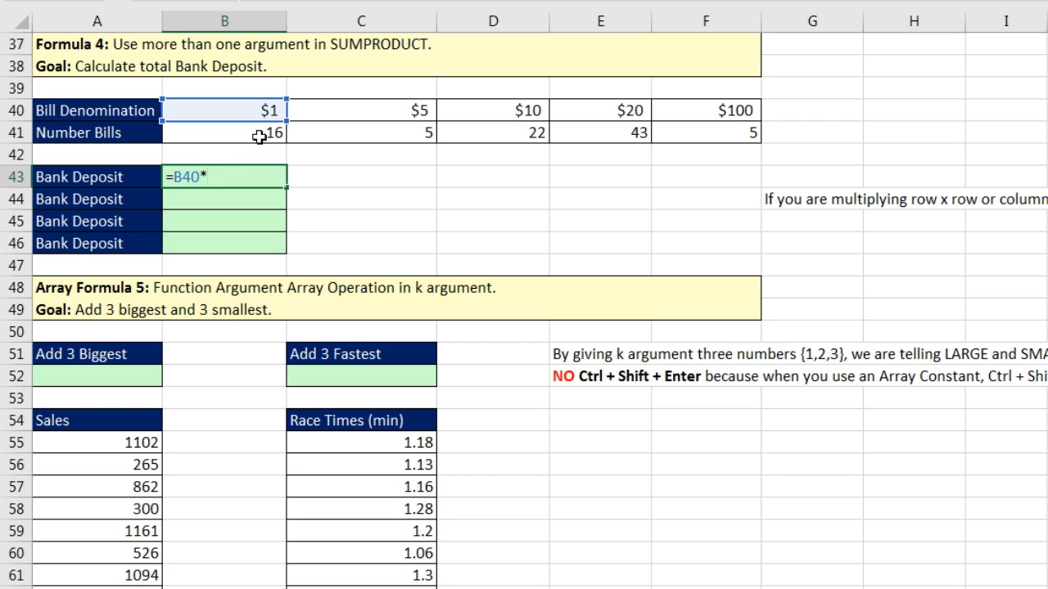
pyautogui.click(259, 137)
pyautogui.write('+')
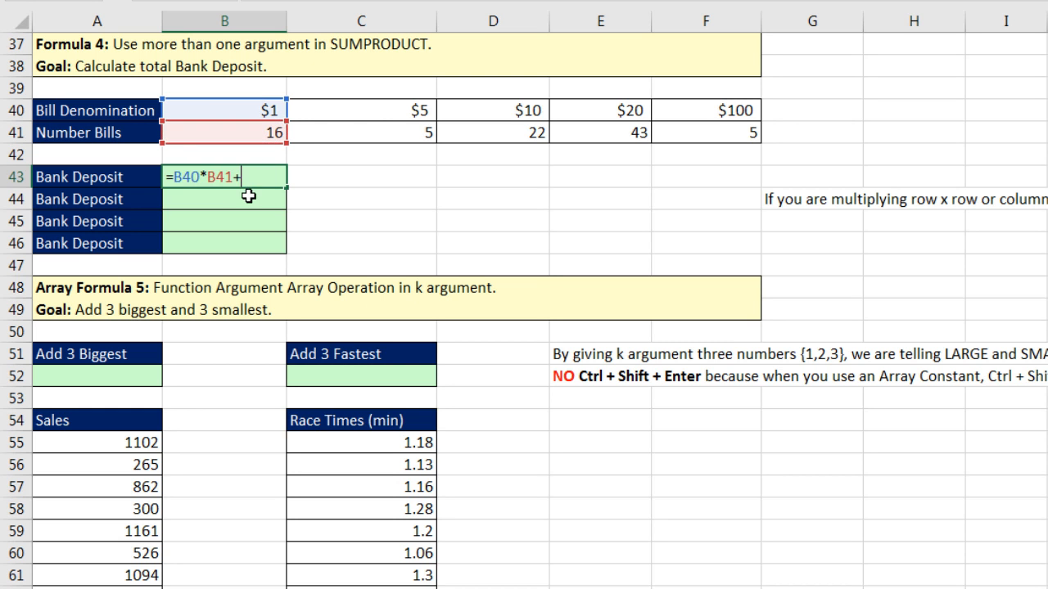
pyautogui.click(376, 111)
pyautogui.write('*')
pyautogui.click(404, 131)
pyautogui.write('+')
pyautogui.click(508, 110)
pyautogui.write('*')
pyautogui.click(522, 132)
pyautogui.write('+')
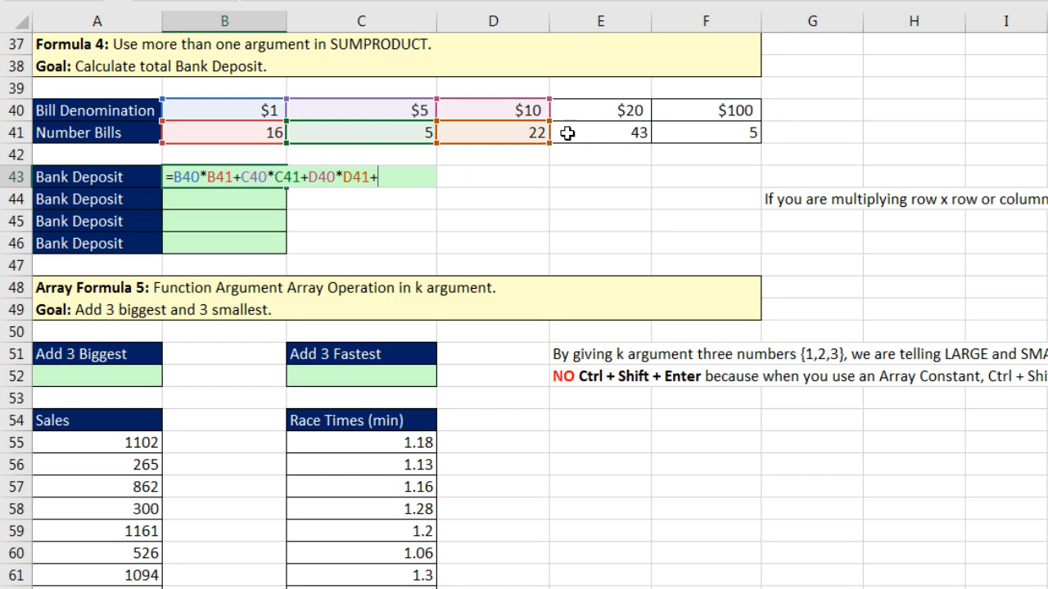
pyautogui.click(608, 110)
pyautogui.write('*')
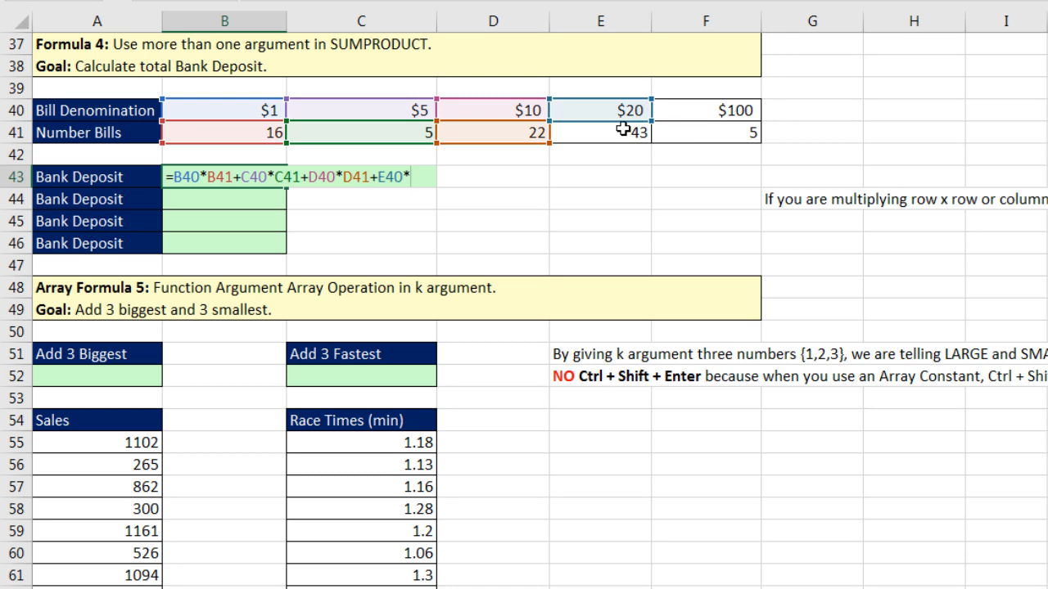
pyautogui.click(622, 133)
pyautogui.write('+')
pyautogui.click(705, 111)
pyautogui.write('*')
pyautogui.click(696, 135)
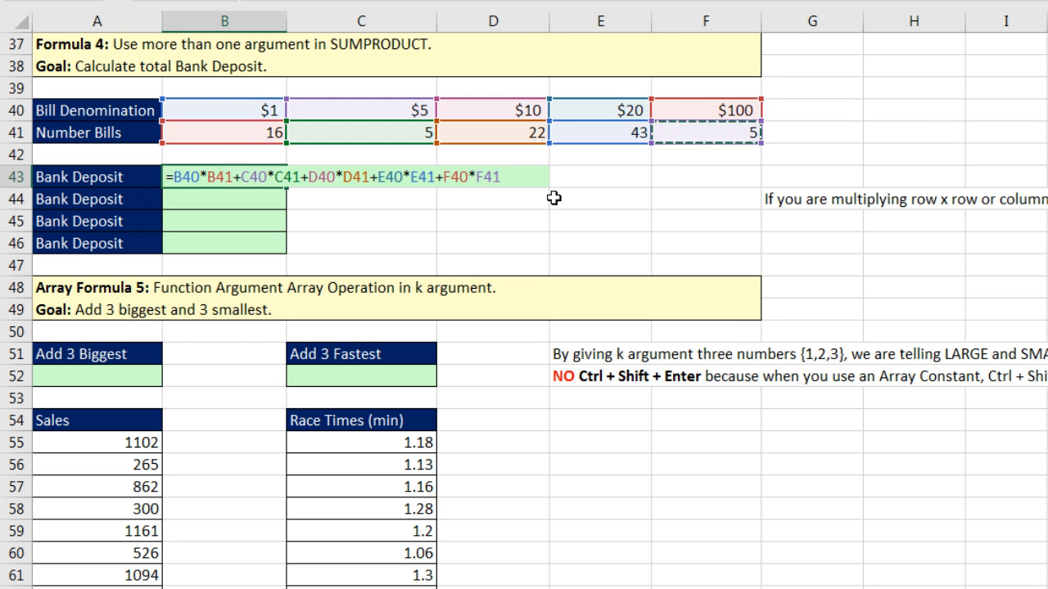
pyautogui.press('Return')
# - Compare the Bill Denomination and Number Bills ranges with the cell-by-cell formula in B43, leaving it unedited
pyautogui.moveTo(231, 111); pyautogui.dragTo(713, 106)
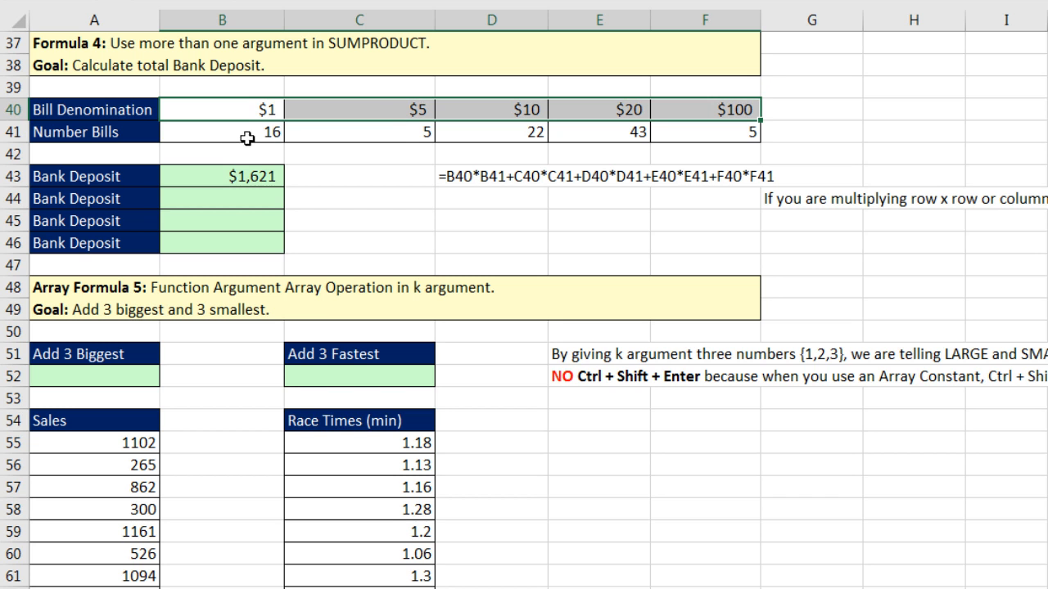
pyautogui.moveTo(239, 136); pyautogui.dragTo(704, 132)
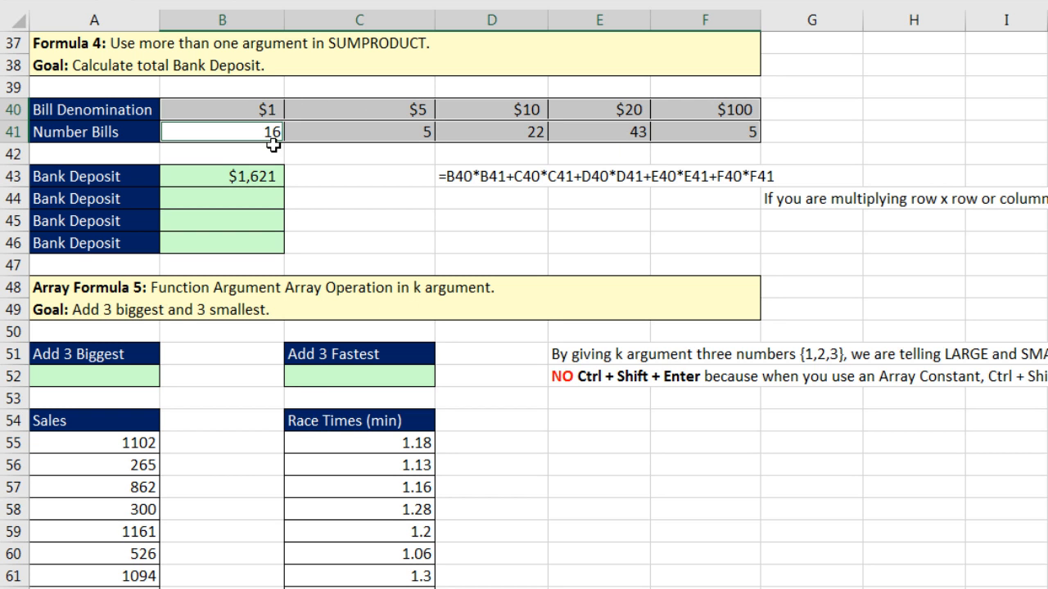
pyautogui.click(271, 200)
pyautogui.doubleClick(263, 175)
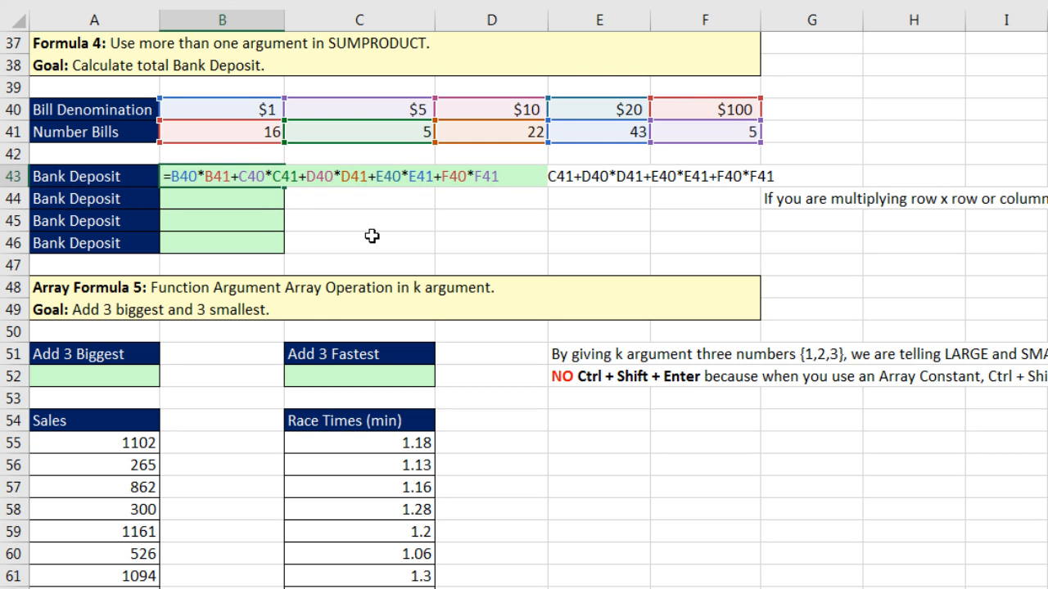
pyautogui.press('Escape')
# - Calculate the Bank Deposit in B44 with =SUMPRODUCT(B40:F40,B41:F41), giving each row as a separate array argument
pyautogui.click(259, 203)
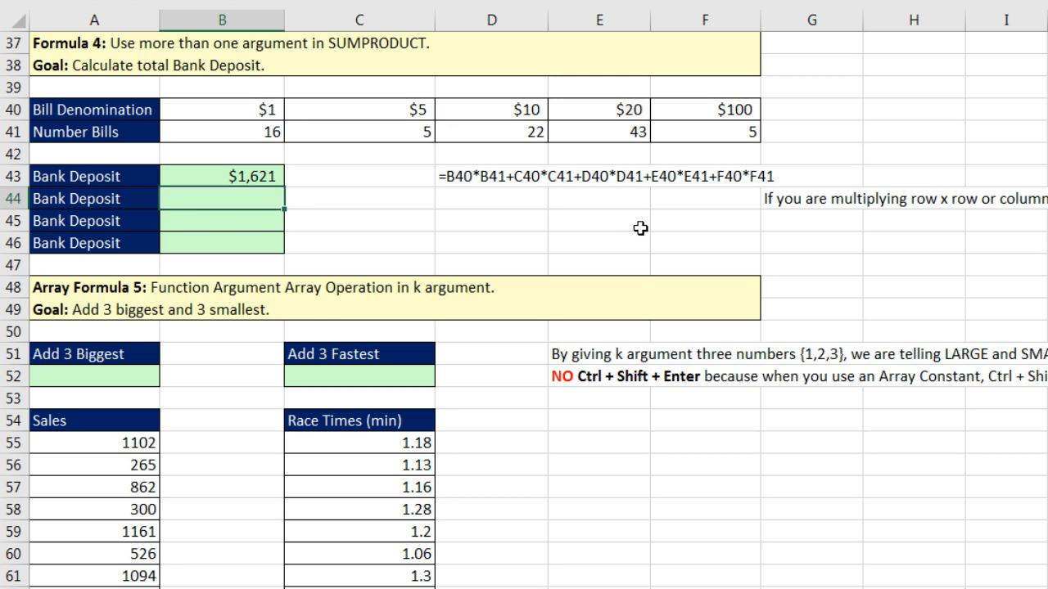
pyautogui.write('=sump')
pyautogui.press('Tab')
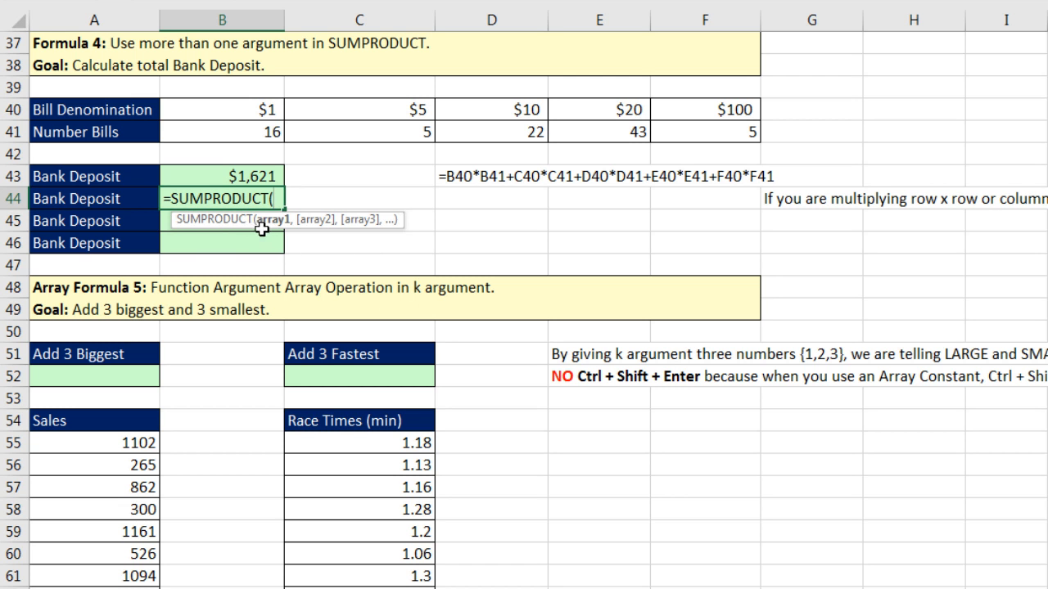
pyautogui.moveTo(222, 110); pyautogui.dragTo(686, 117)
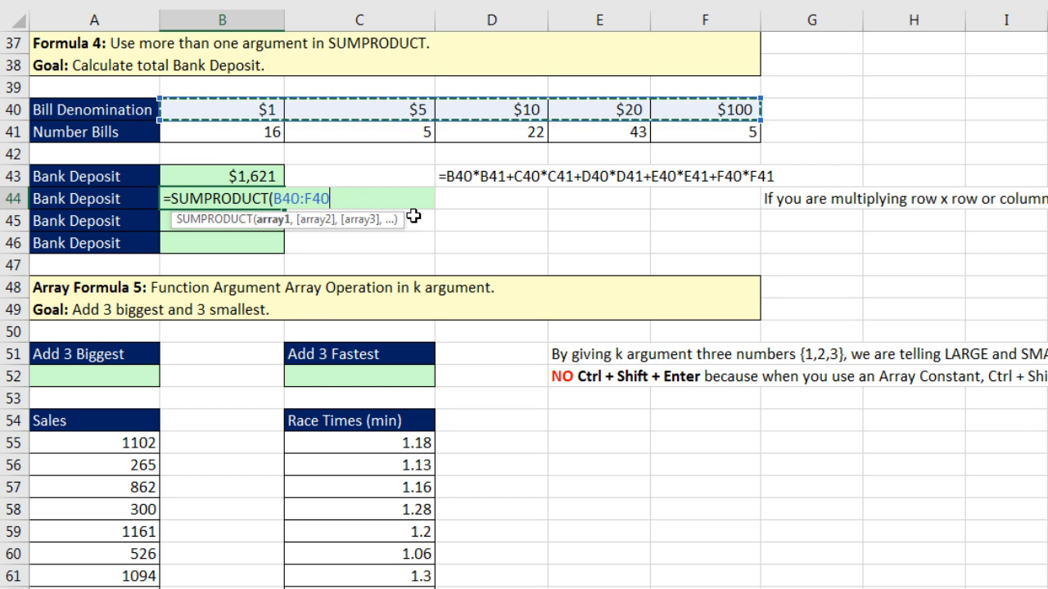
pyautogui.write(',')
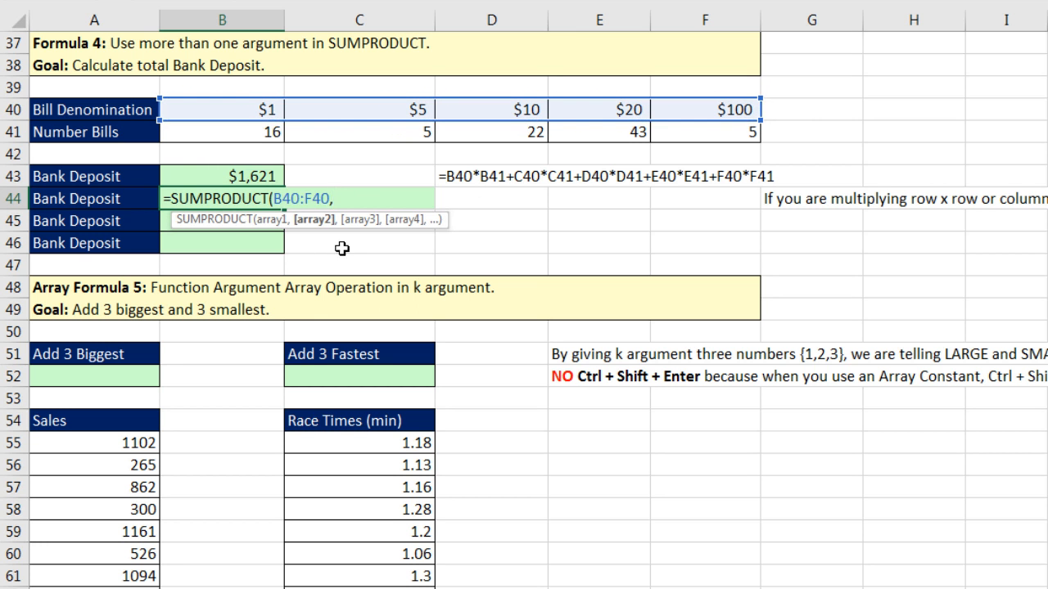
pyautogui.moveTo(241, 131); pyautogui.dragTo(711, 141)
pyautogui.write(')')
pyautogui.press('Return')
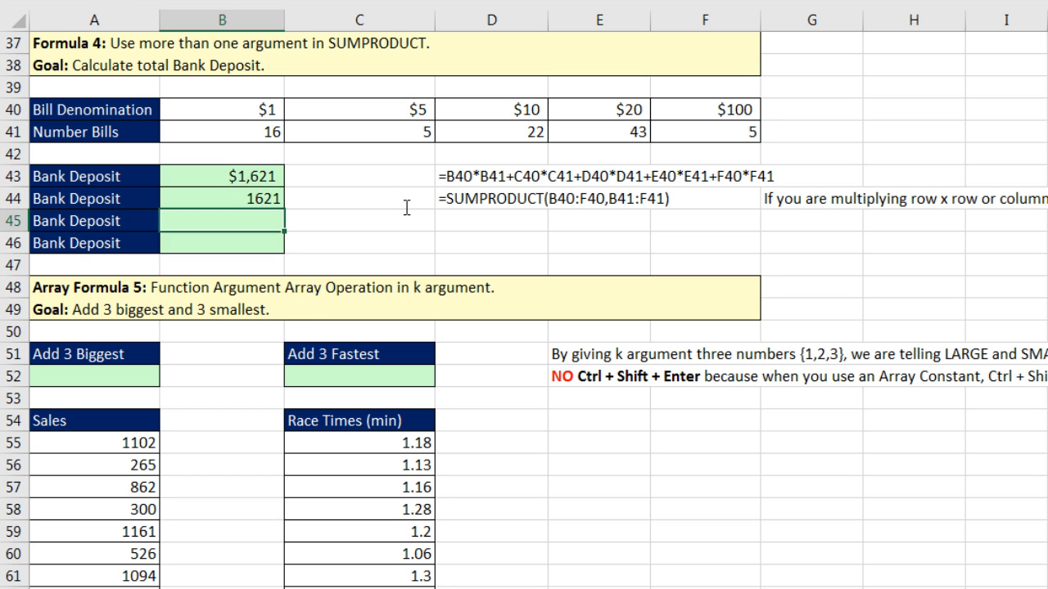
# - Compare the long multiplication formula in B43 with the two-argument SUMPRODUCT formula in B44
pyautogui.click(301, 177)
pyautogui.doubleClick(273, 173)
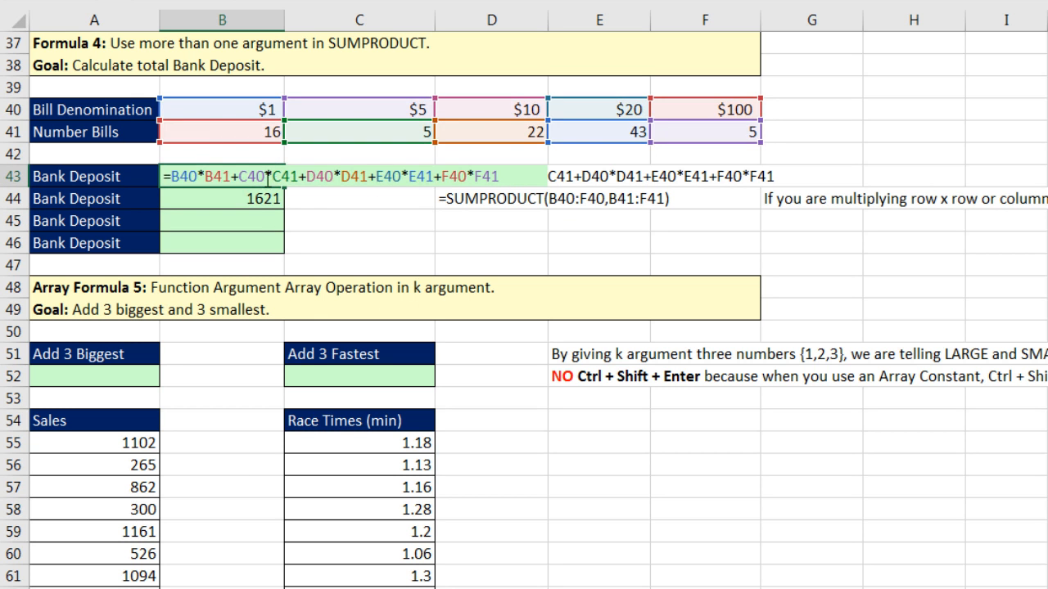
pyautogui.press('Escape')
pyautogui.doubleClick(264, 199)
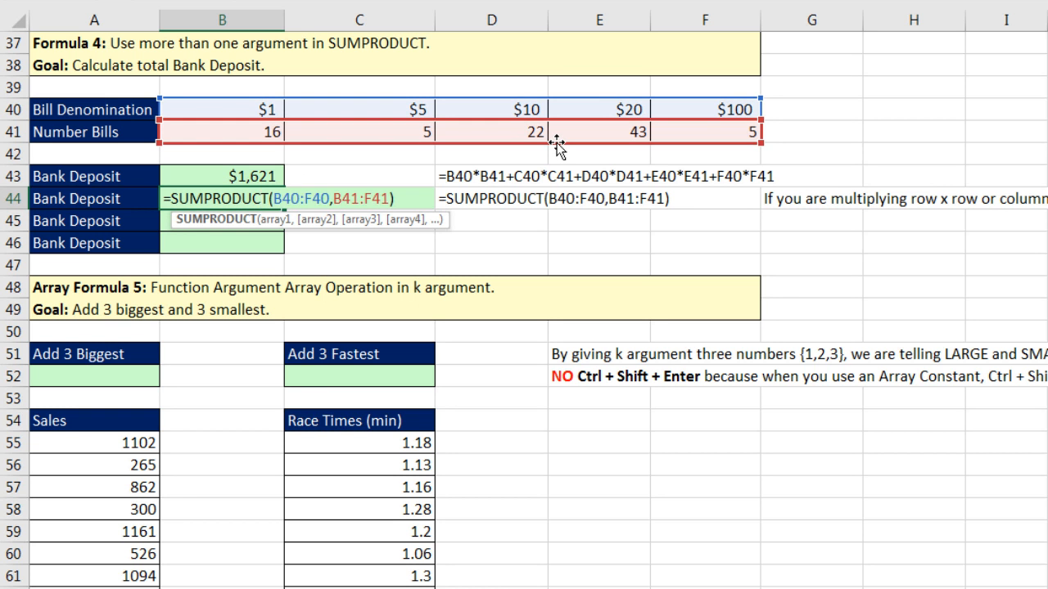
pyautogui.press('Return')
# - Enter =SUMPRODUCT(B40:E40,B41:F41) in B45 to test array arguments of different sizes
pyautogui.write('=sump')
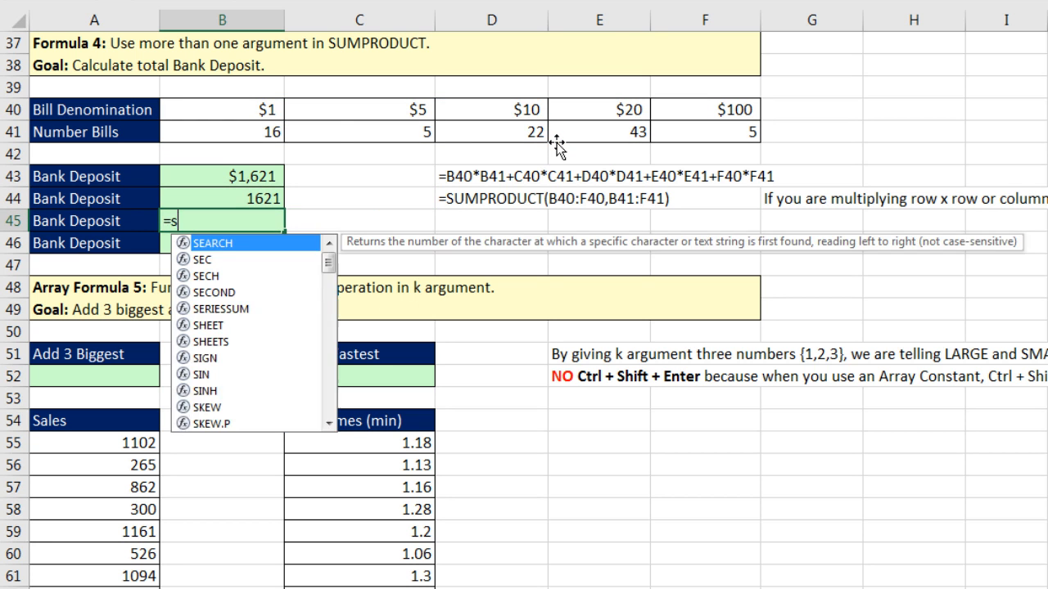
pyautogui.press('Tab')
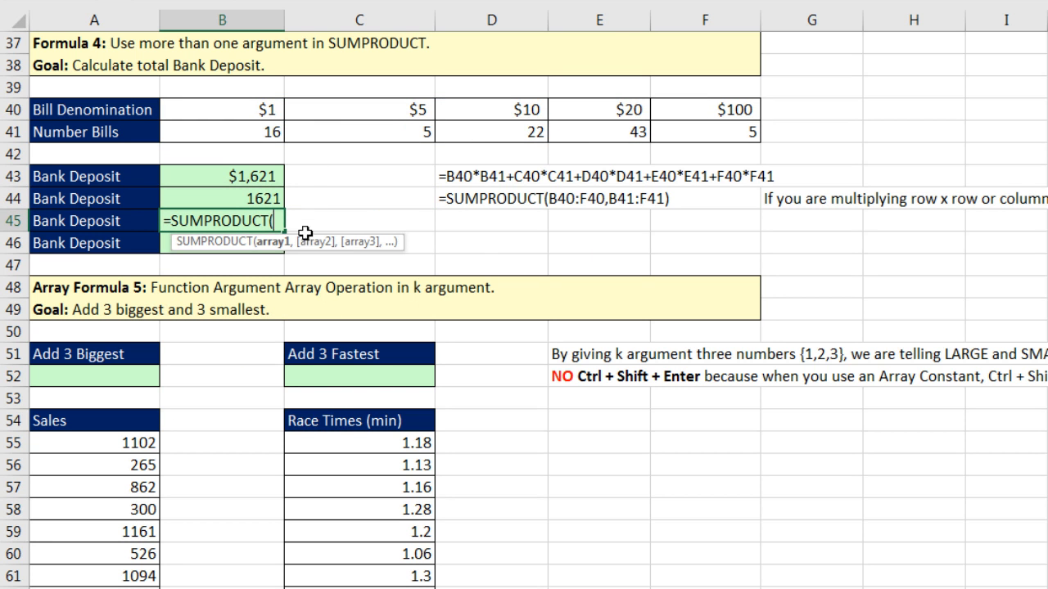
pyautogui.moveTo(264, 110); pyautogui.dragTo(583, 111)
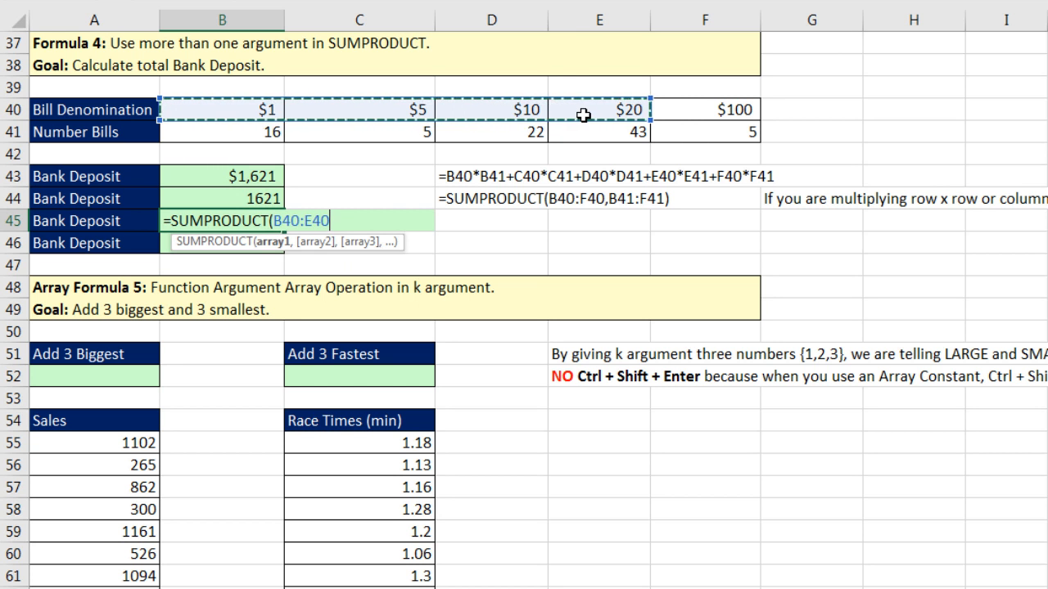
pyautogui.write(',')
pyautogui.click(215, 129)
pyautogui.moveTo(317, 129); pyautogui.dragTo(740, 134)
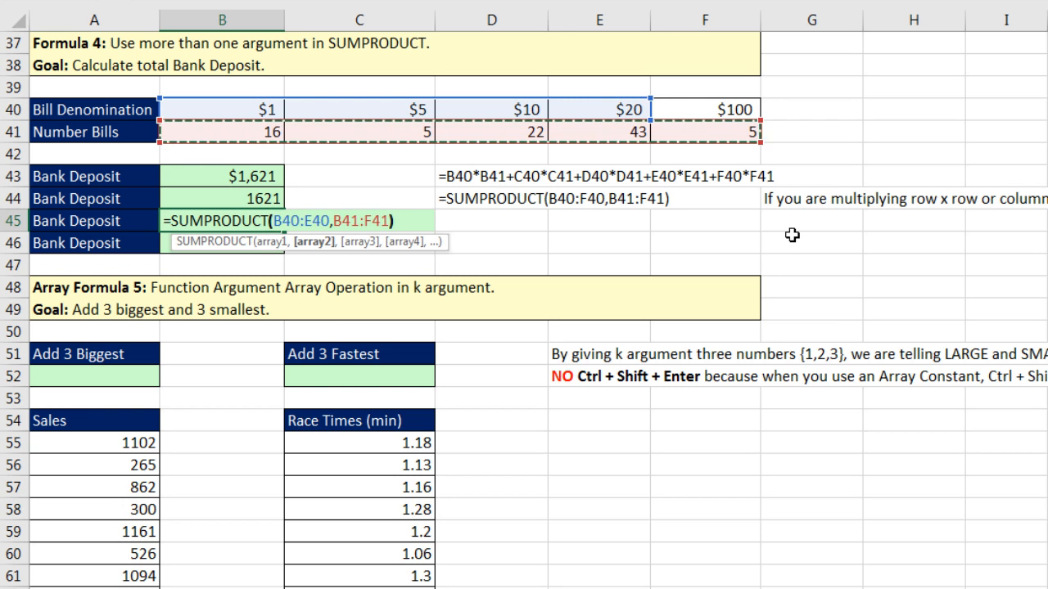
pyautogui.write(')')
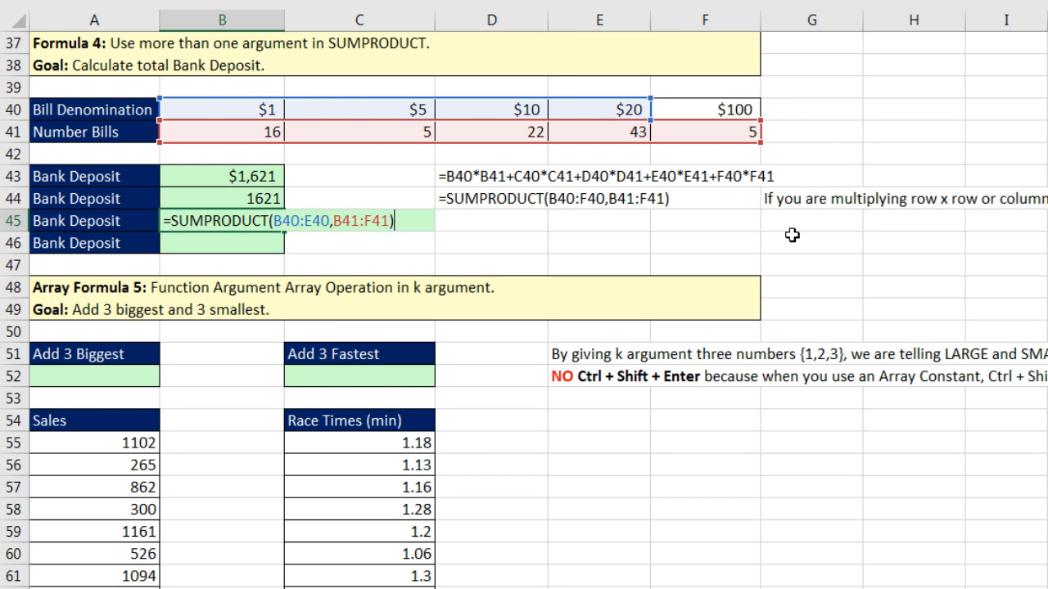
pyautogui.press('Return')
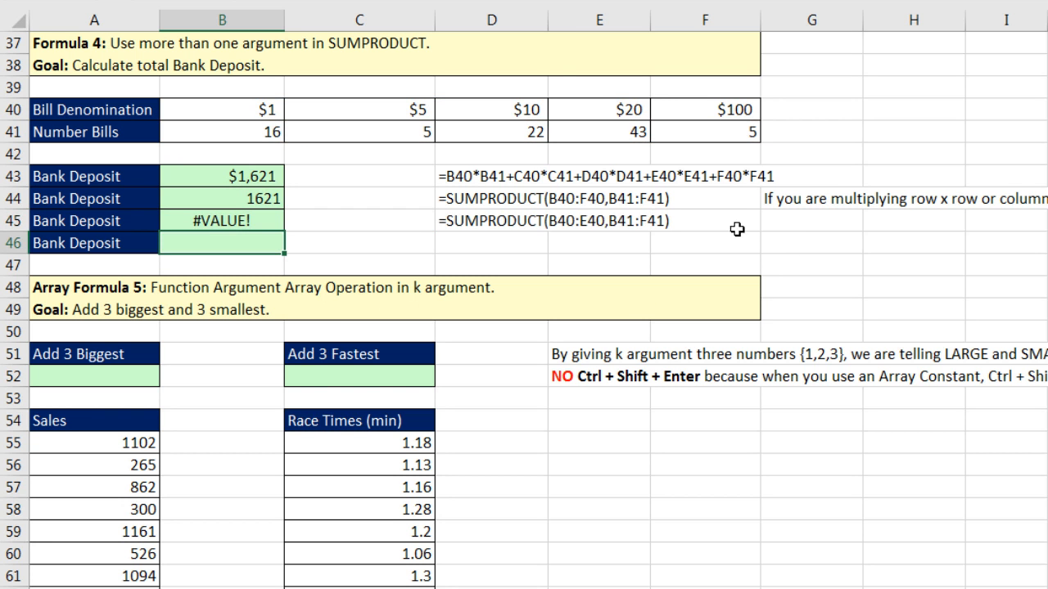
# - Examine the direct array multiplication B23:D23*B13:B16 inside SUMPRODUCT's array1 argument in the Total Expenses formula in B30, leaving it unedited
pyautogui.scroll(6, 283, 258)
pyautogui.scroll(3, 282, 259)
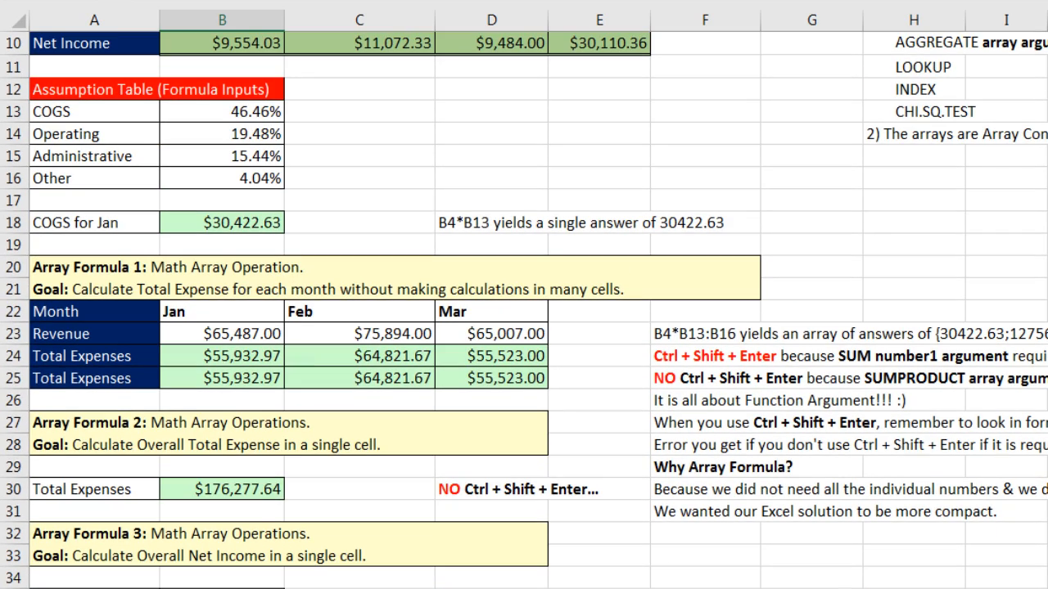
pyautogui.doubleClick(255, 491)
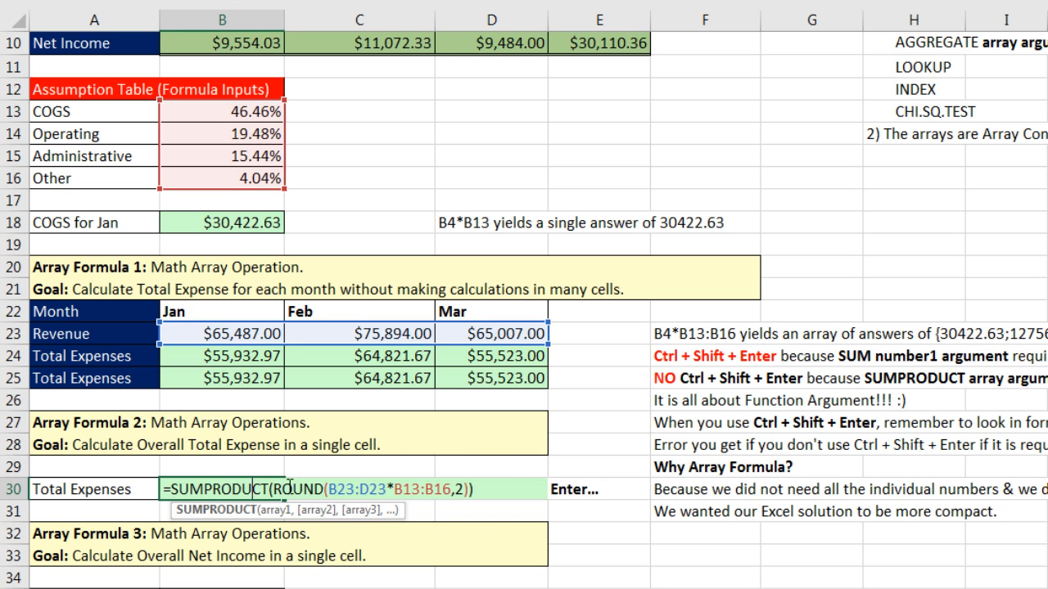
pyautogui.click(276, 518)
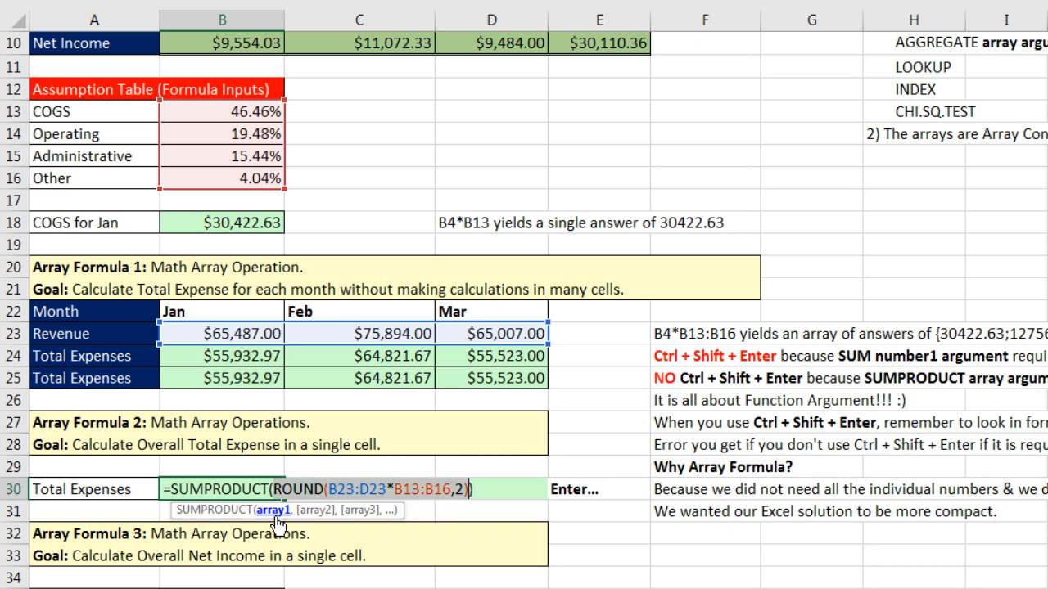
pyautogui.click(390, 489)
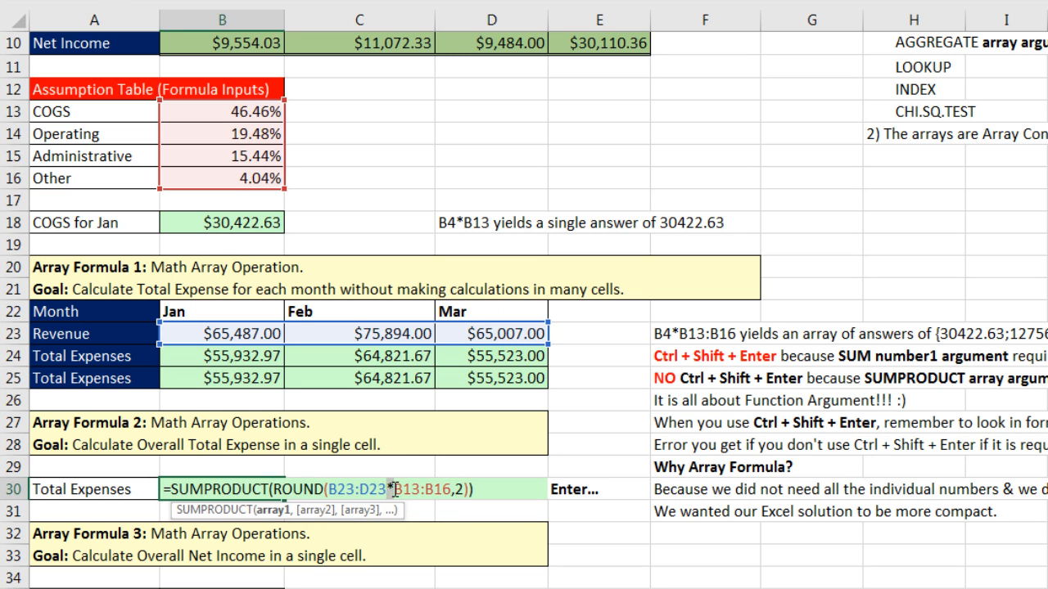
pyautogui.click(394, 489)
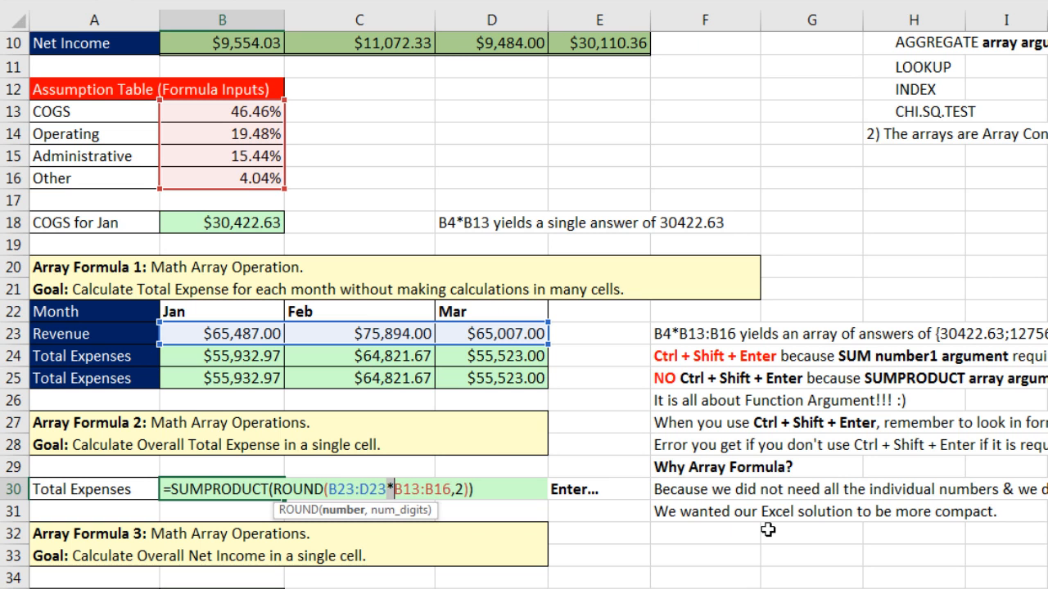
pyautogui.click(272, 490)
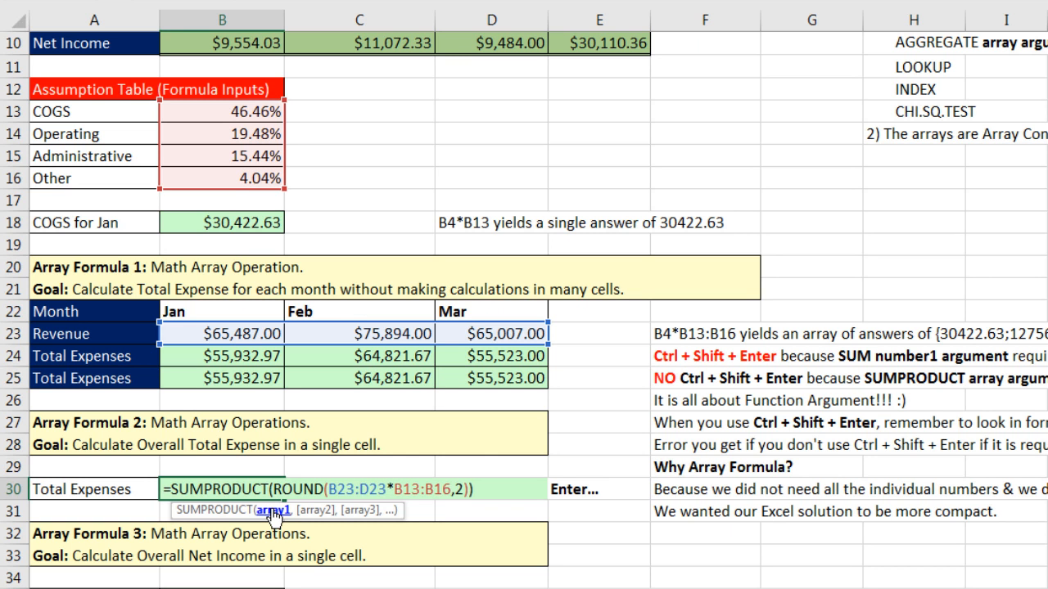
pyautogui.click(273, 512)
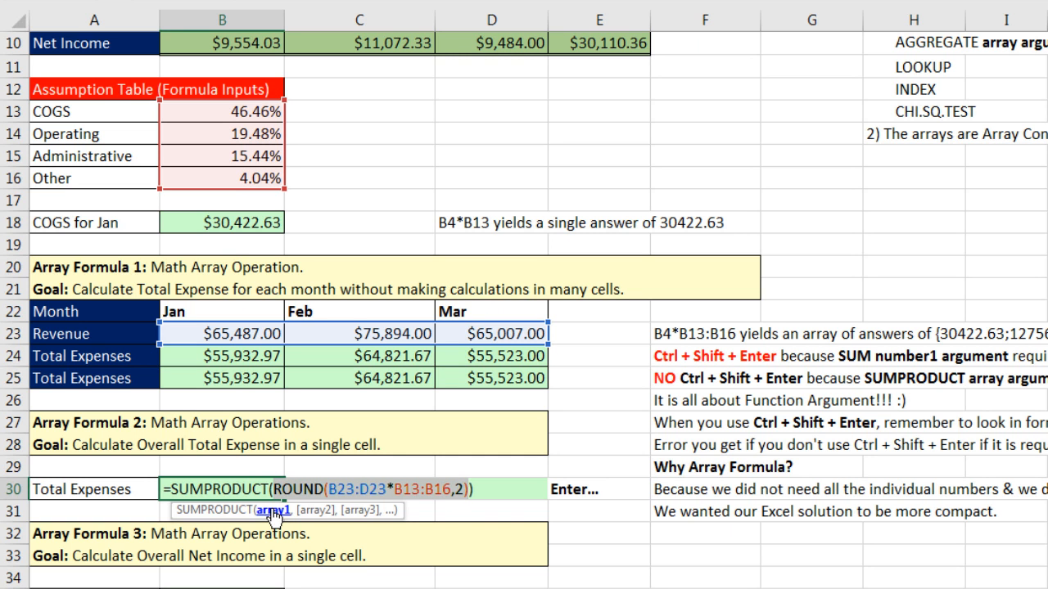
pyautogui.moveTo(171, 490); pyautogui.dragTo(204, 489)
pyautogui.press('Return')
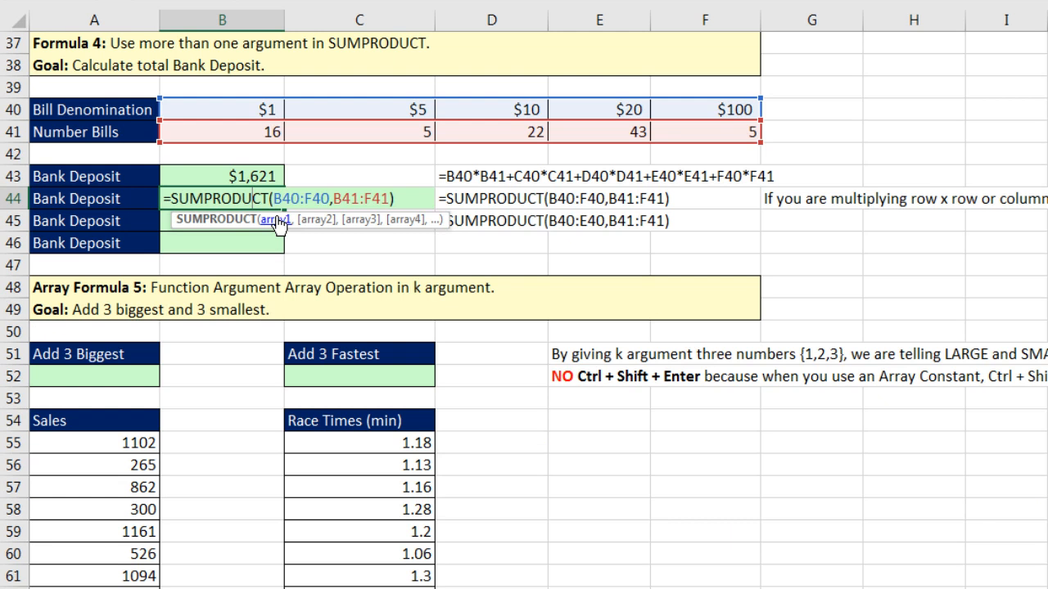
# - Examine the separate array1 and array2 arguments of the SUMPRODUCT formula in B44, leaving the formula unedited
pyautogui.click(275, 220)
pyautogui.click(315, 221)
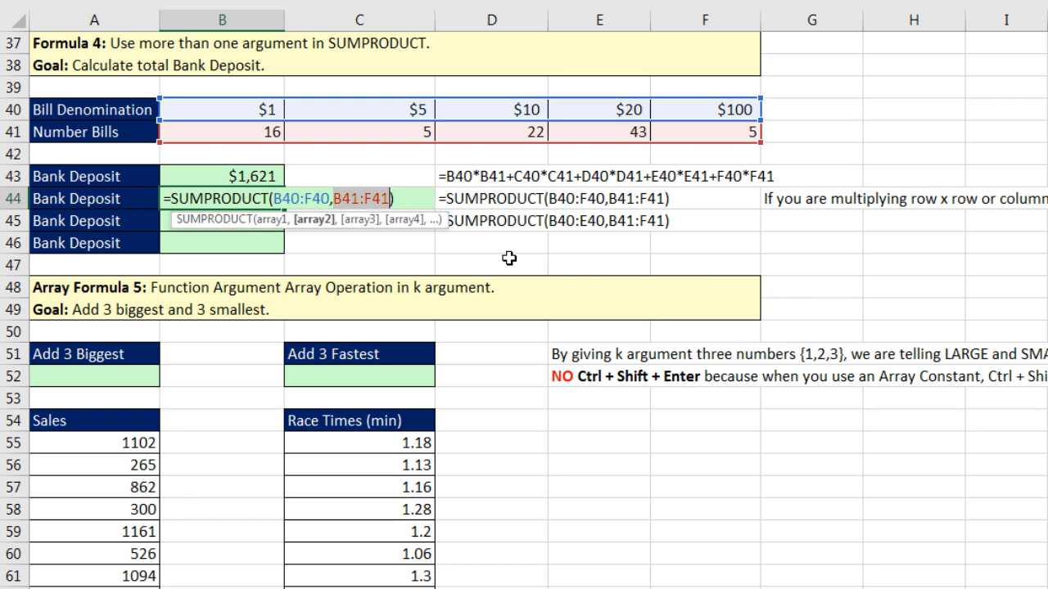
pyautogui.press('Return')
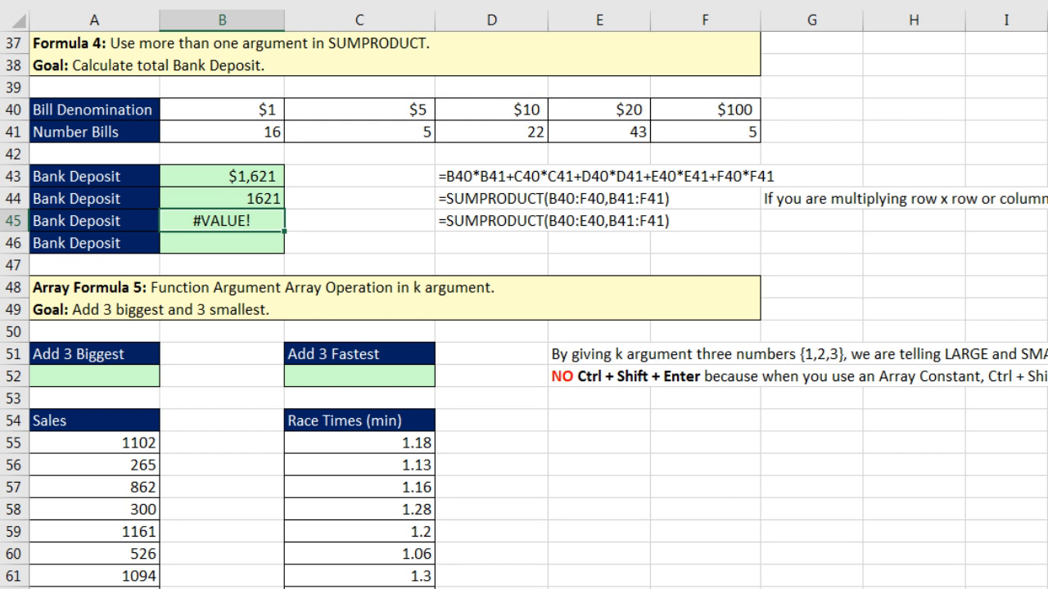
# - Build =LARGE(A55:A63,{1,2,3}) in A52 under Add 3 Biggest, using an array constant as the k argument
pyautogui.scroll(-3, 524, 310)
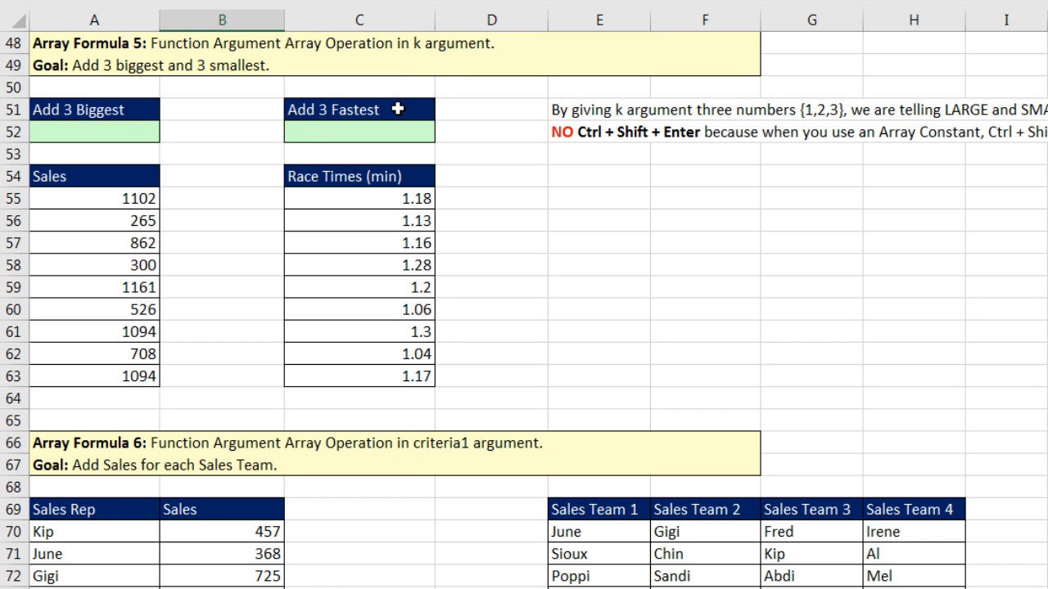
pyautogui.click(99, 132)
pyautogui.click(335, 131)
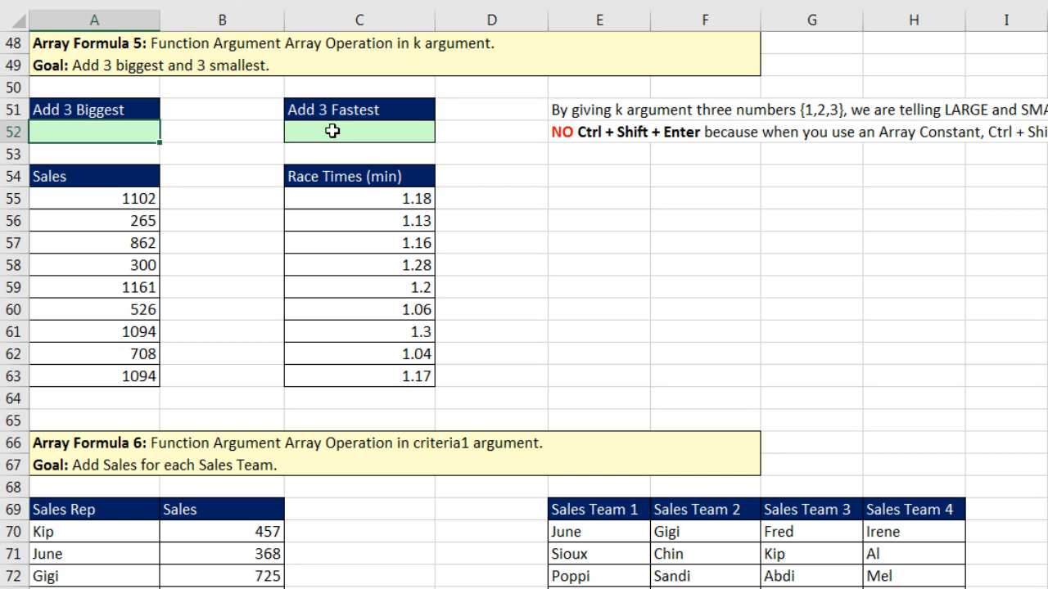
pyautogui.click(589, 511)
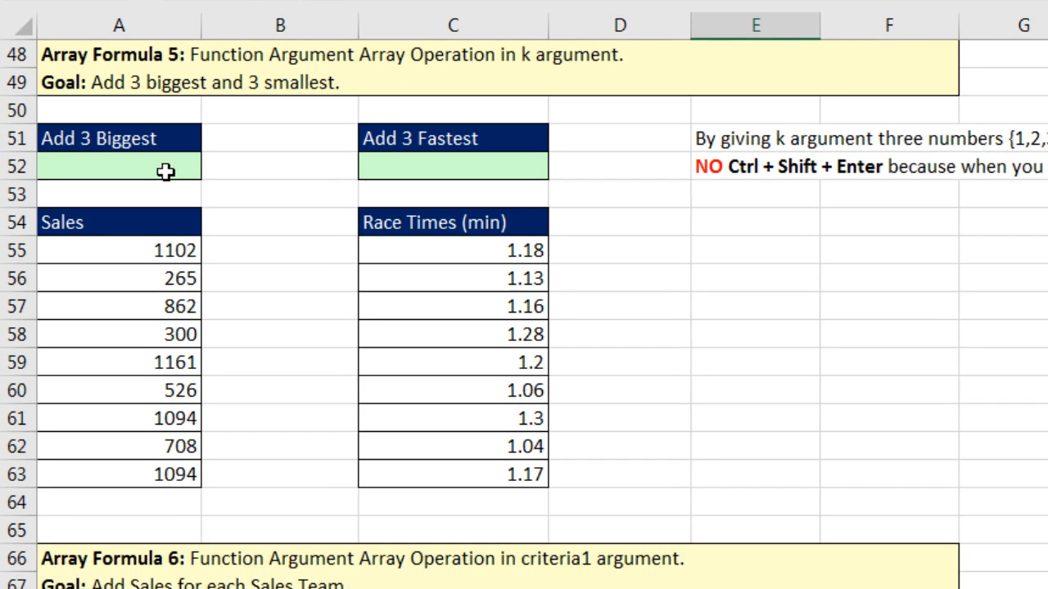
pyautogui.click(165, 171)
pyautogui.write('=large')
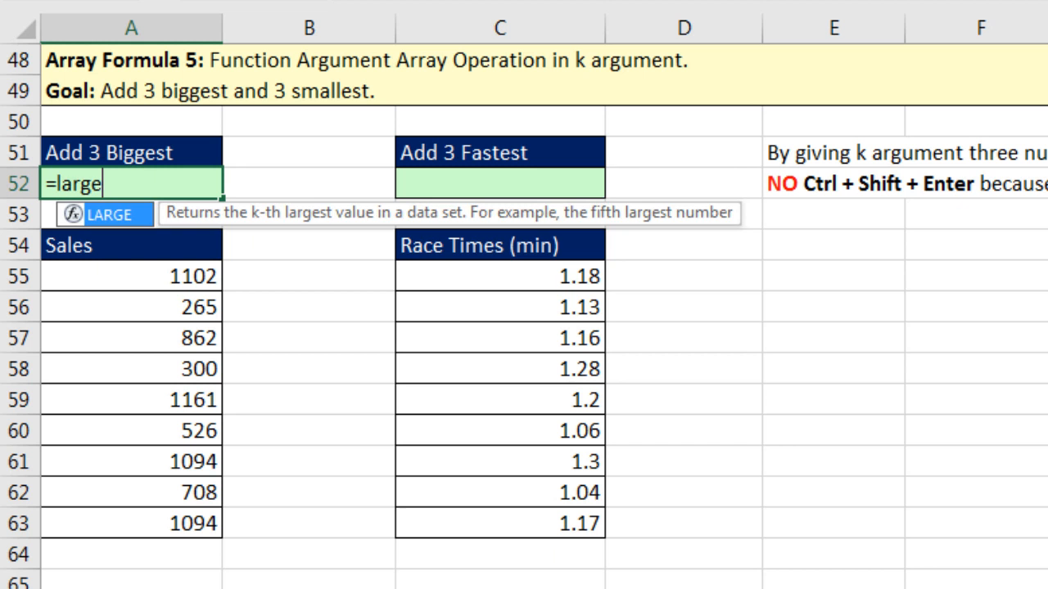
pyautogui.press('Tab')
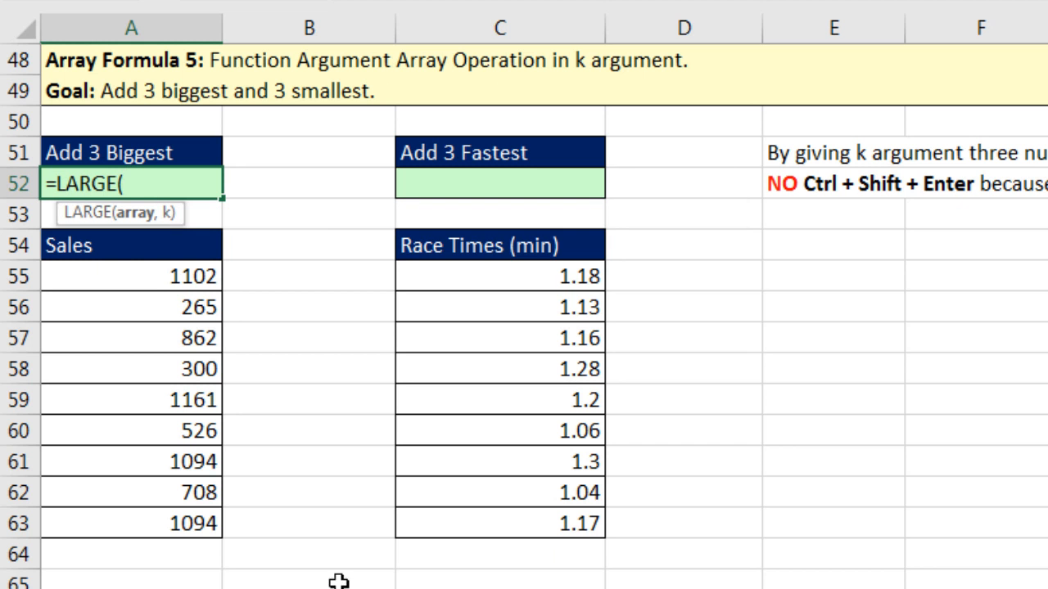
pyautogui.moveTo(133, 284); pyautogui.dragTo(178, 523)
pyautogui.write(',')
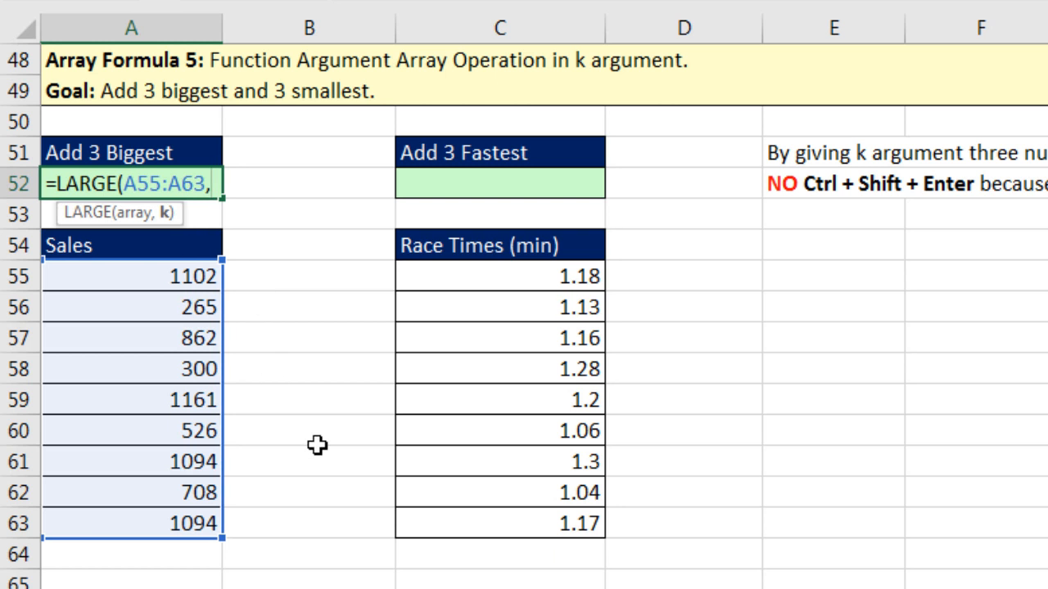
pyautogui.write('3')
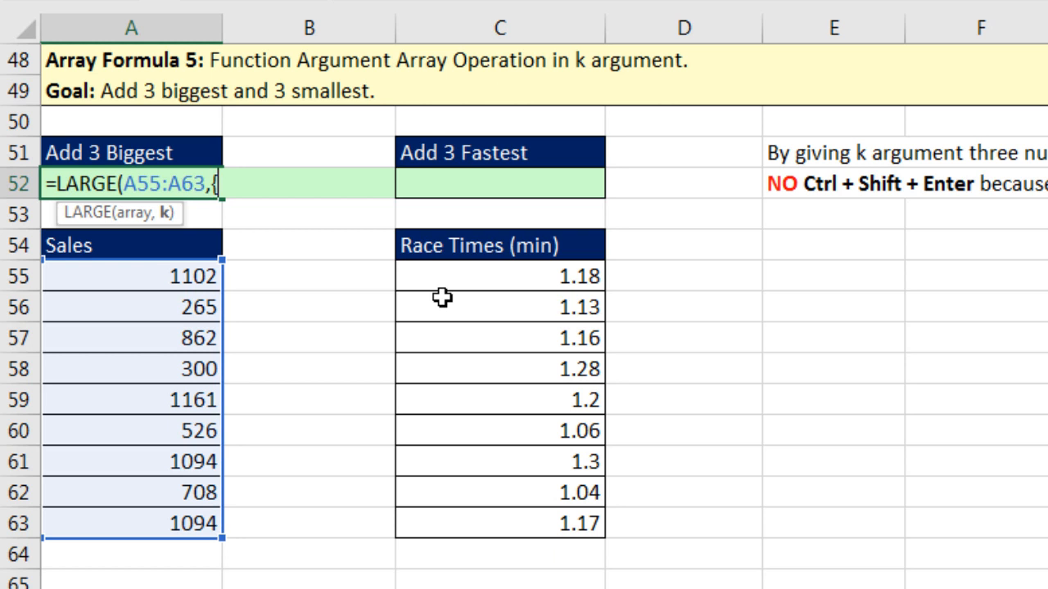
pyautogui.write(',2,3')
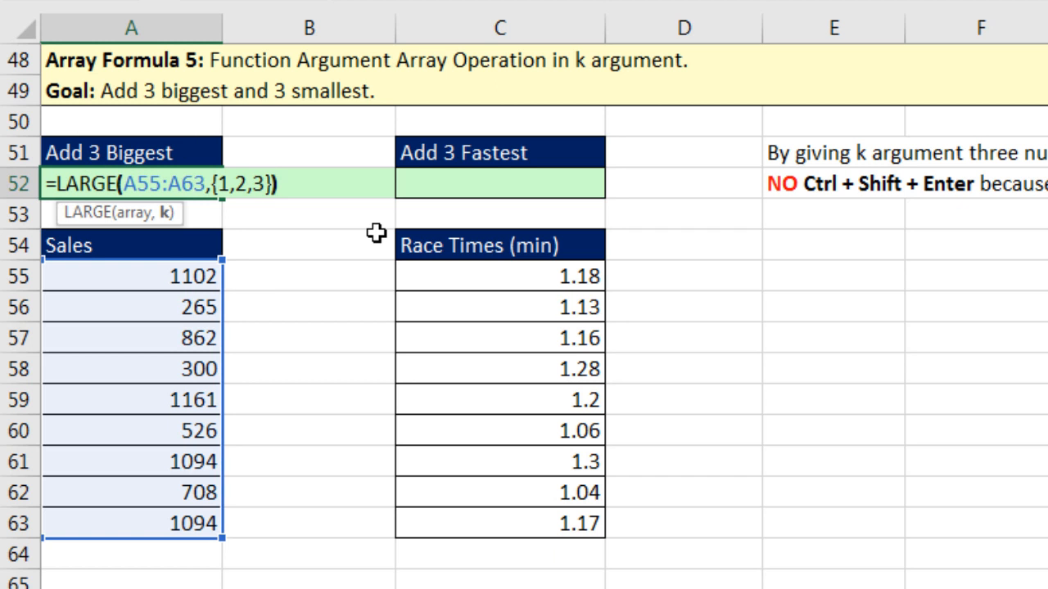
# - Evaluate the LARGE formula in A52 in place, restore it, and examine the {1,2,3} array constant in its k argument
pyautogui.press('F9')
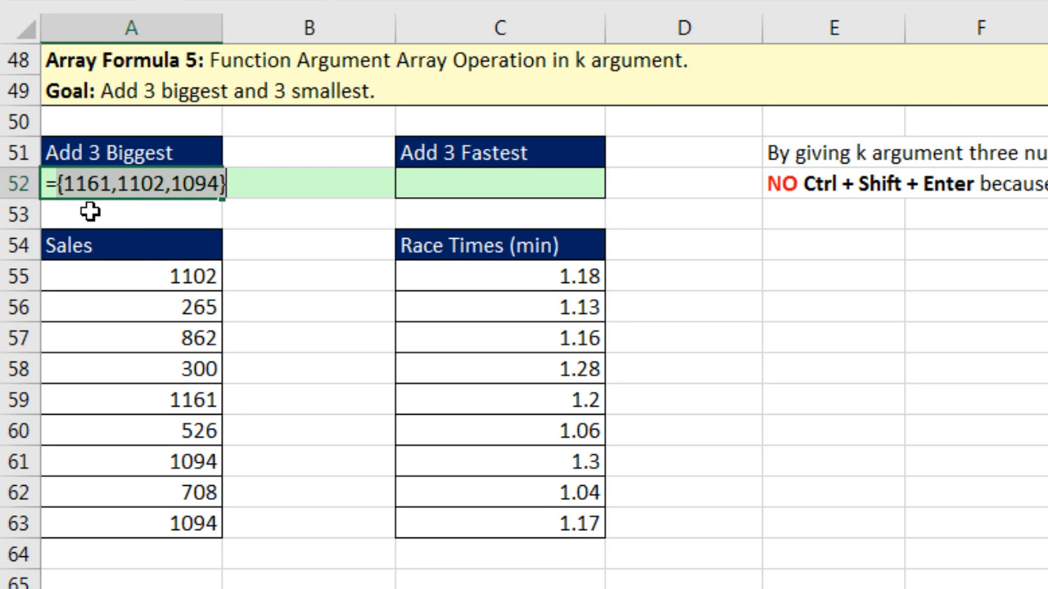
pyautogui.hotkey('ctrl', 'z')
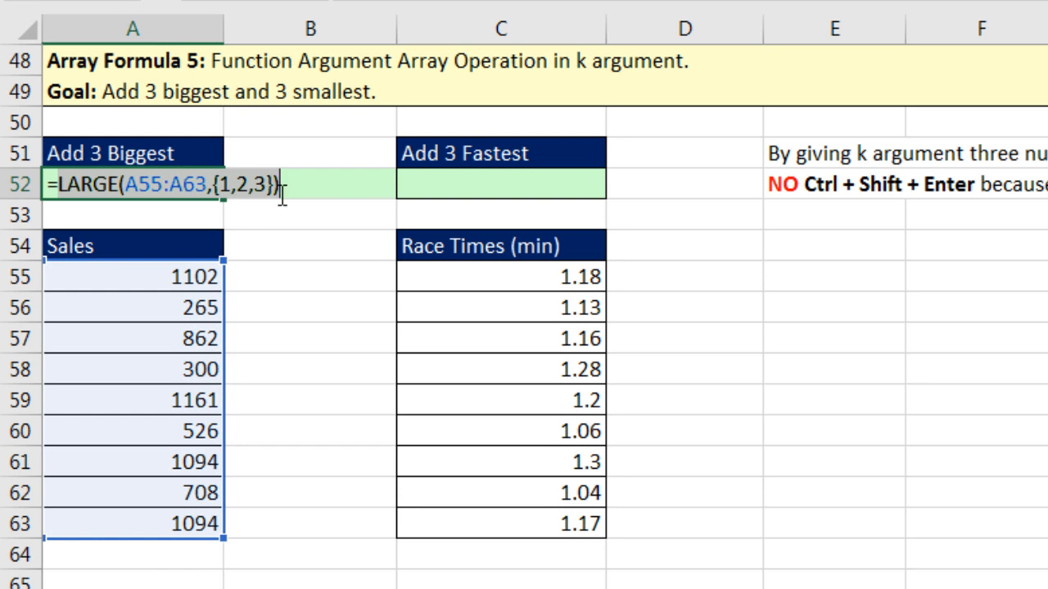
pyautogui.click(233, 195)
pyautogui.moveTo(219, 185); pyautogui.dragTo(273, 185)
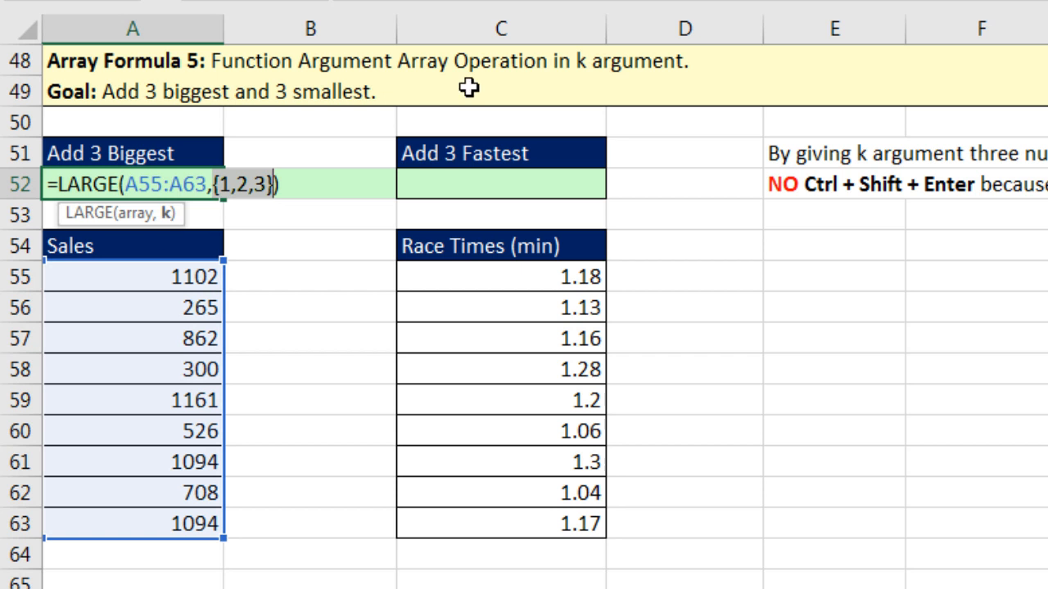
pyautogui.moveTo(54, 184); pyautogui.dragTo(121, 189)
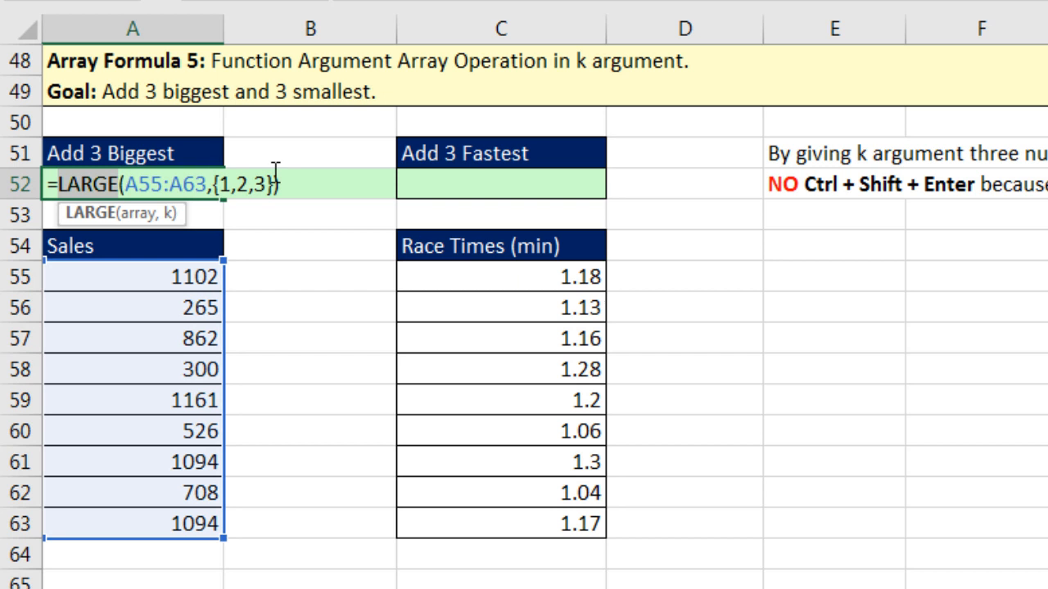
pyautogui.click(56, 186)
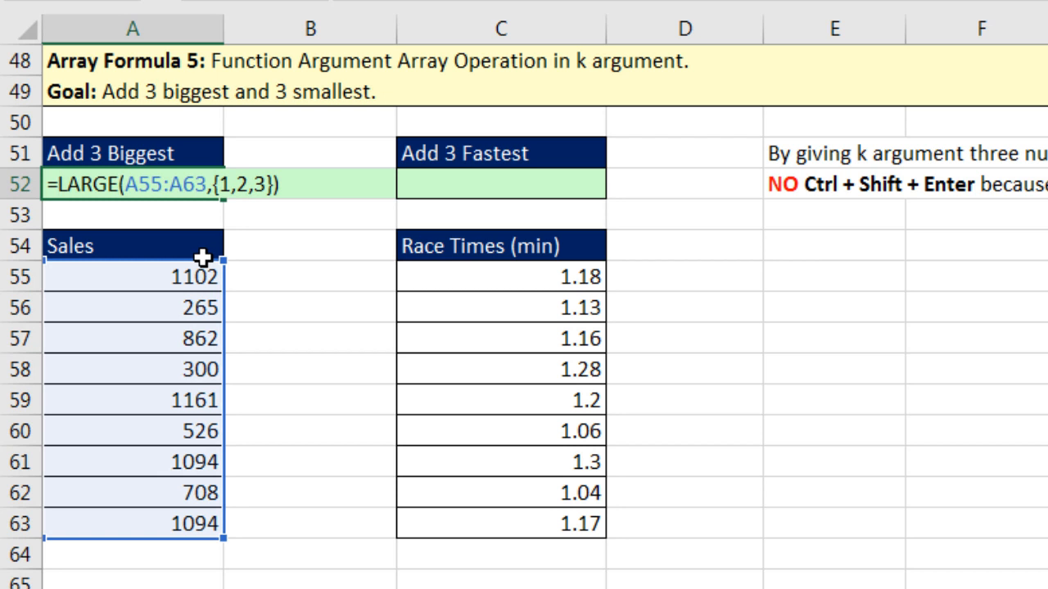
pyautogui.moveTo(216, 179); pyautogui.dragTo(274, 181)
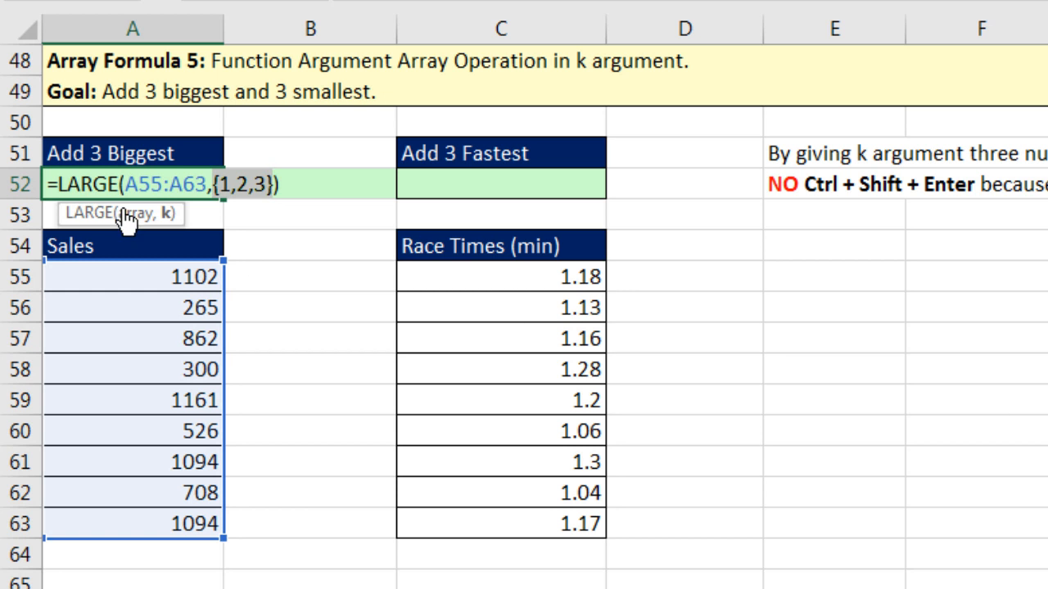
# - Wrap the LARGE function in SUM so that A52 contains =SUM(LARGE(A55:A63,{1,2,3})), entered as a normal formula
pyautogui.click(60, 183)
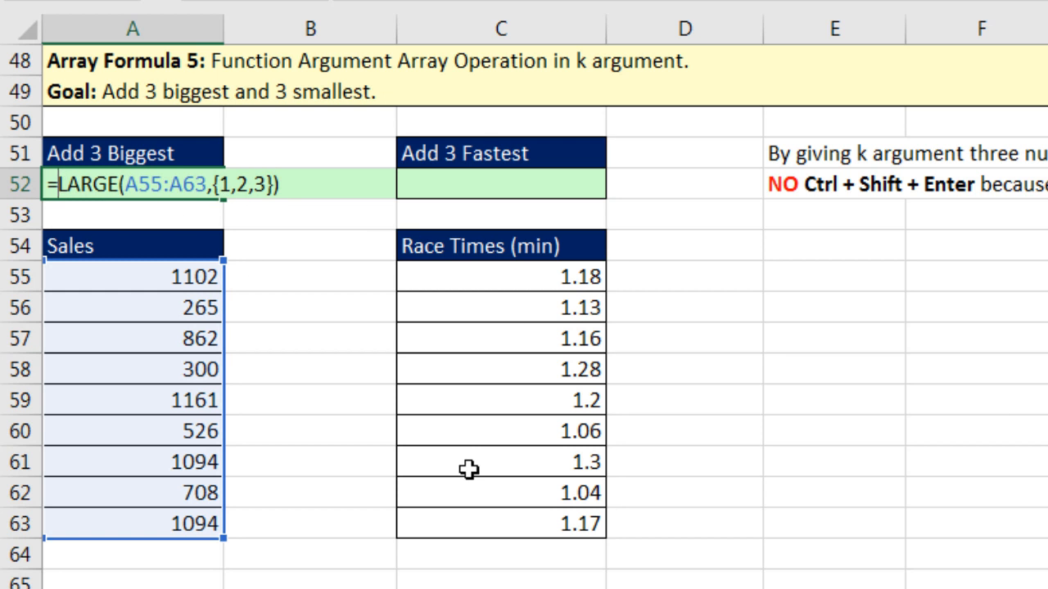
pyautogui.write('sum')
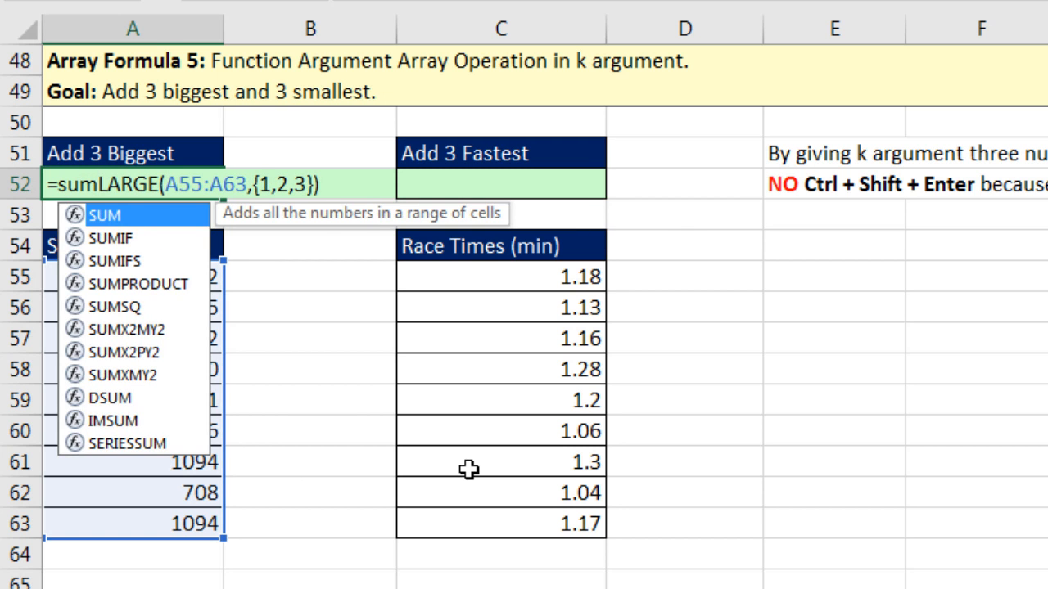
pyautogui.press('Tab')
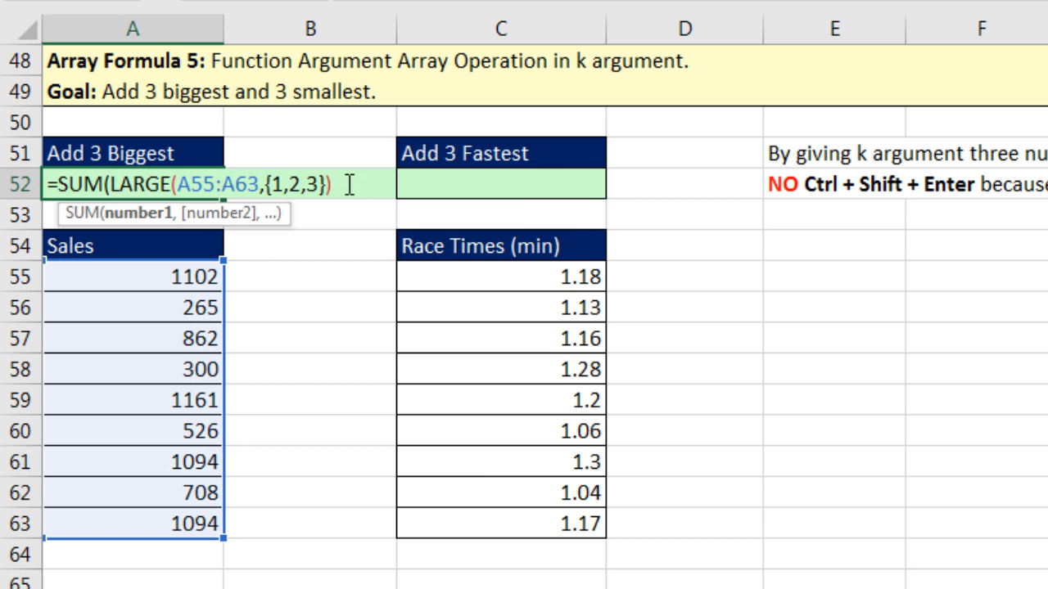
pyautogui.write(')')
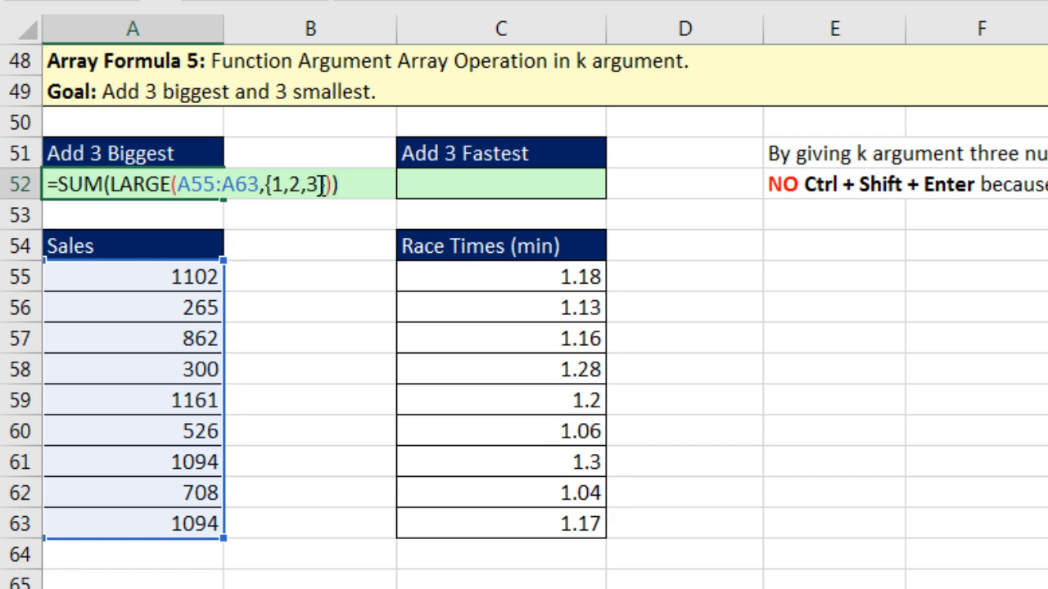
pyautogui.press('Return')
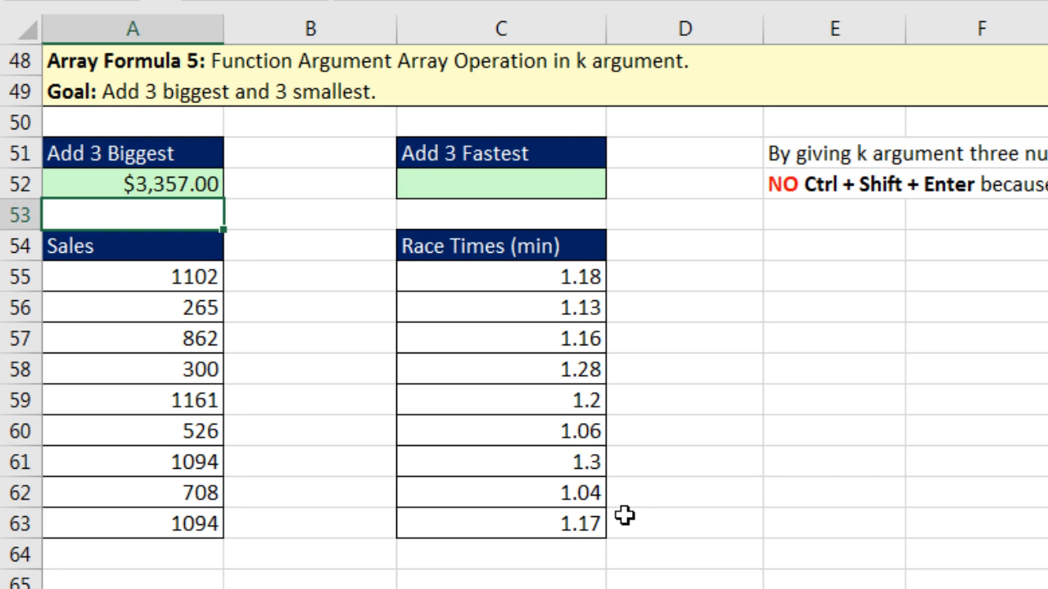
# - Build =SMALL(C55:C63,{1,2,3}) in C52 under Add 3 Fastest, using the race times and an array constant
pyautogui.click(545, 187)
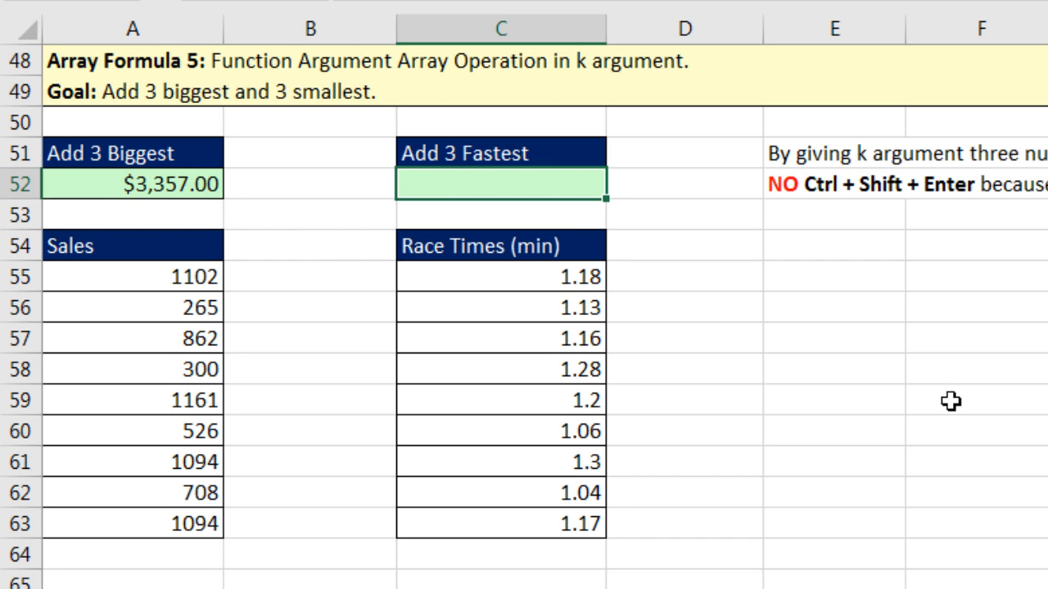
pyautogui.write('=')
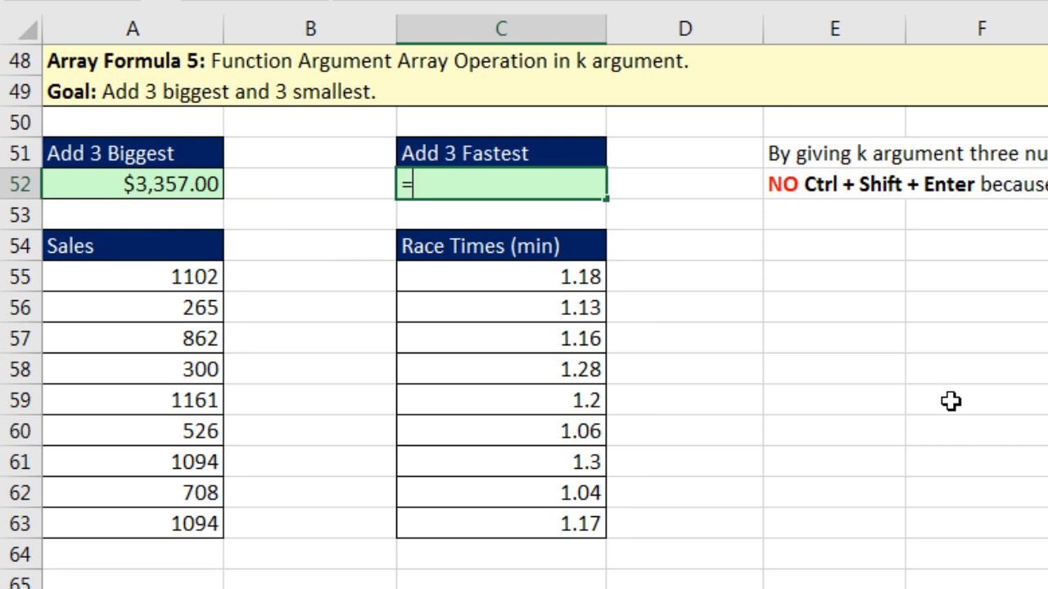
pyautogui.write('sm')
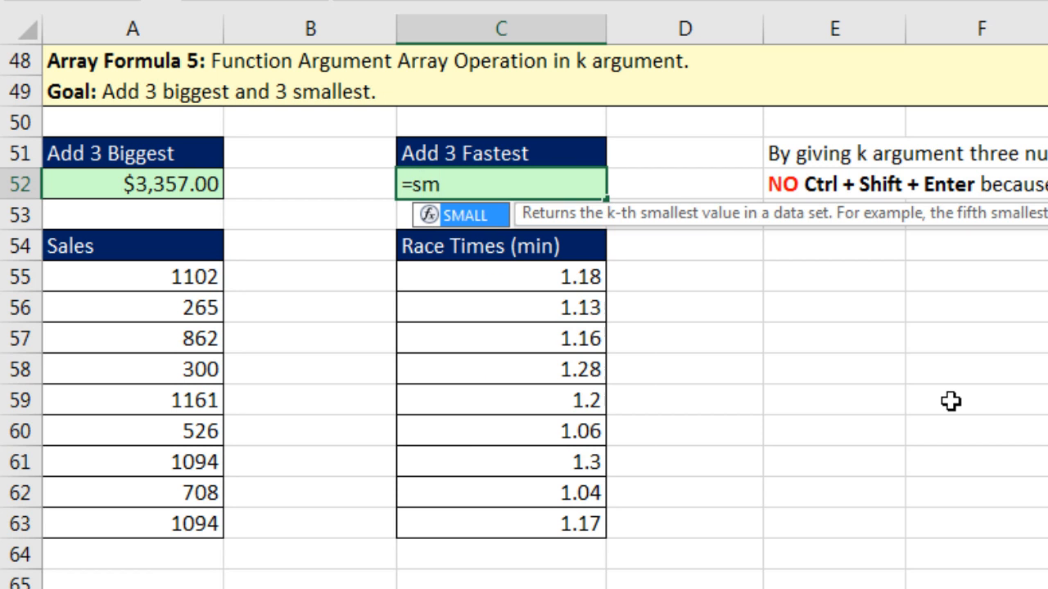
pyautogui.press('Tab')
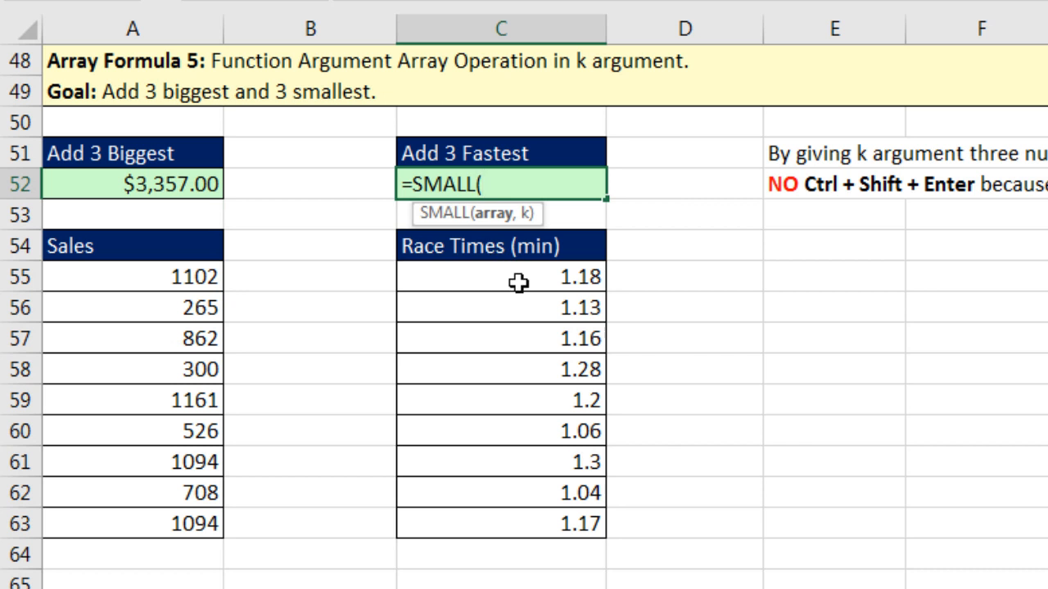
pyautogui.moveTo(516, 281); pyautogui.dragTo(516, 528)
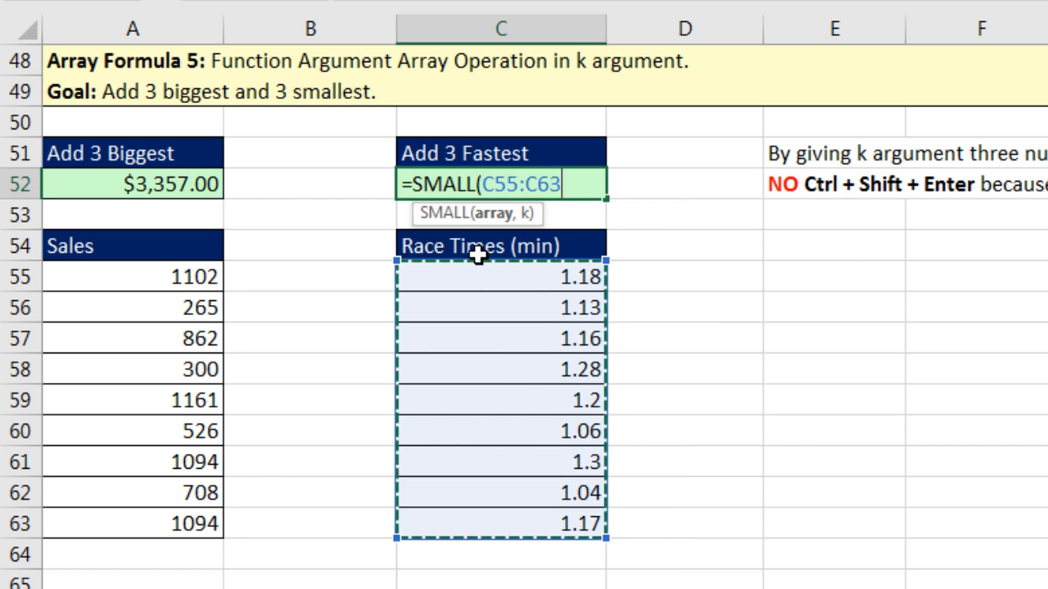
pyautogui.write(',')
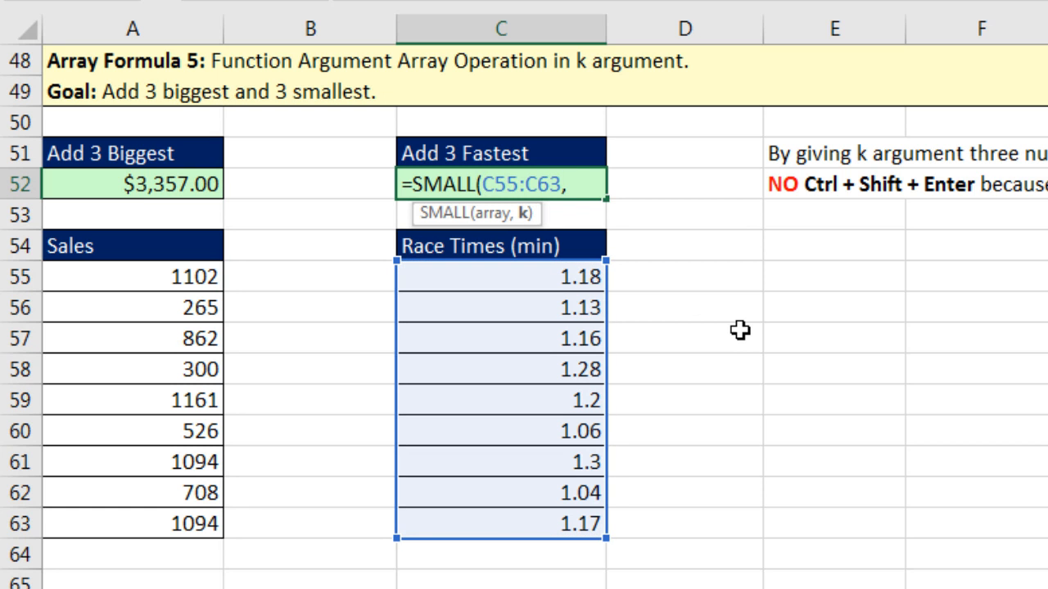
pyautogui.write('{1,2,3}')
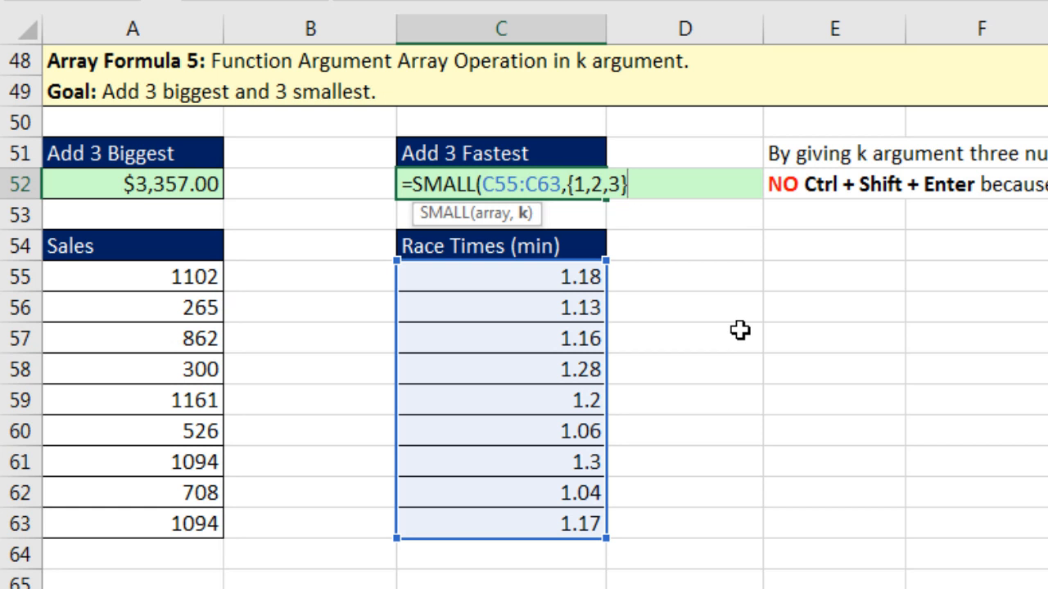
# - Evaluate the SMALL formula in C52 in place to preview its array, and undo the evaluation to restore the formula
pyautogui.press('F9')
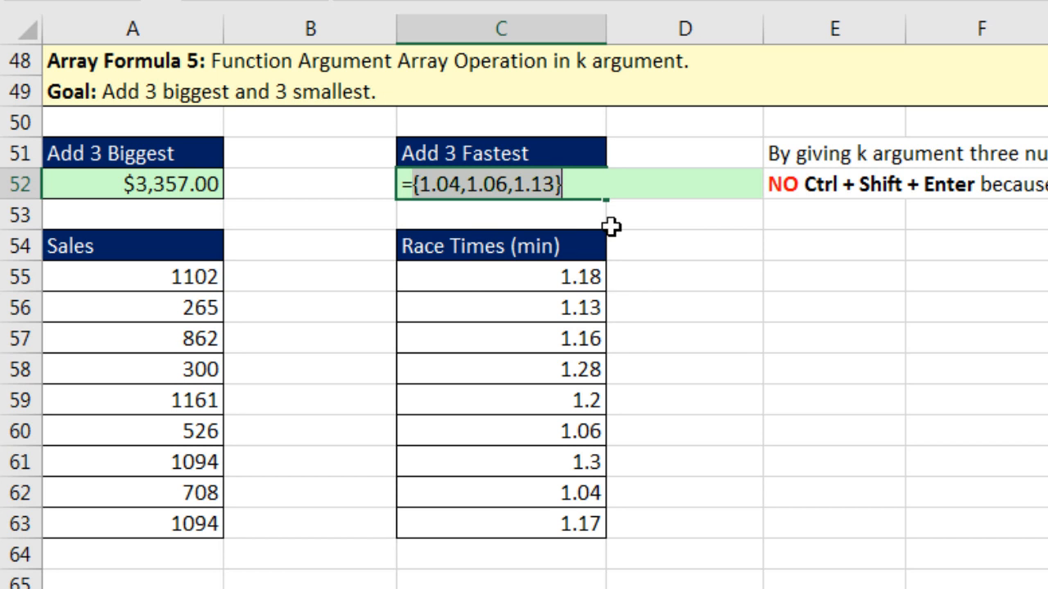
pyautogui.hotkey('ctrl', 'z')
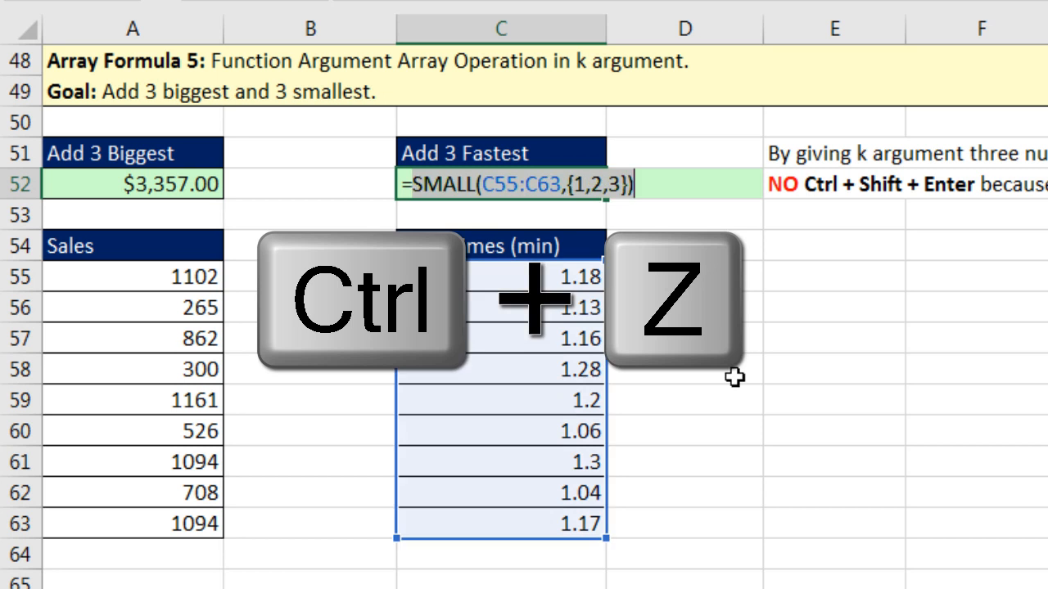
pyautogui.click(573, 188)
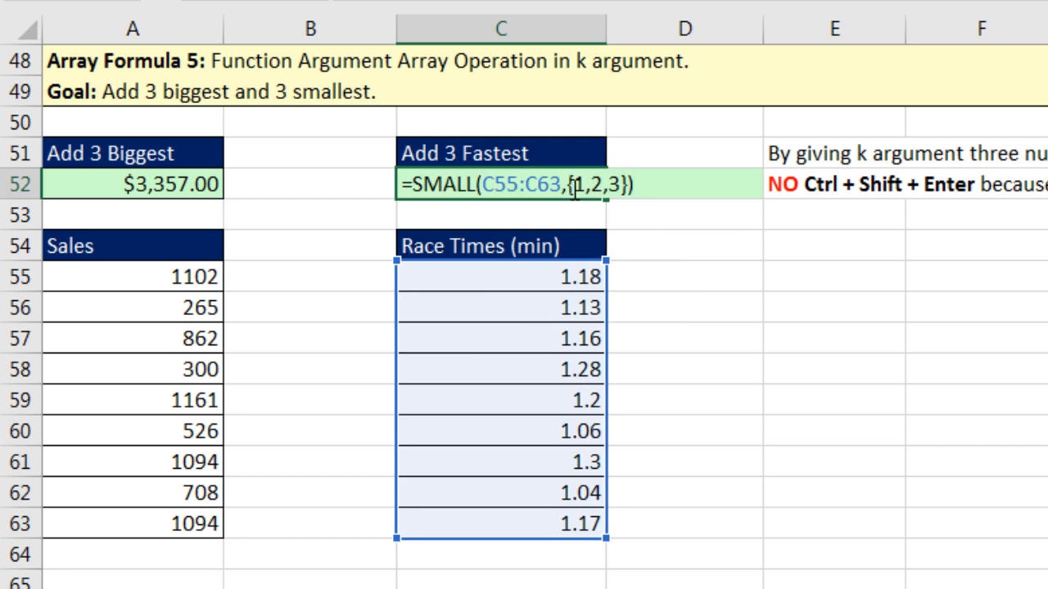
# - Wrap the SMALL formula in C52 in SUM to add the three fastest race times, and enter it
pyautogui.click(415, 185)
pyautogui.write('sum')
pyautogui.press('Tab')
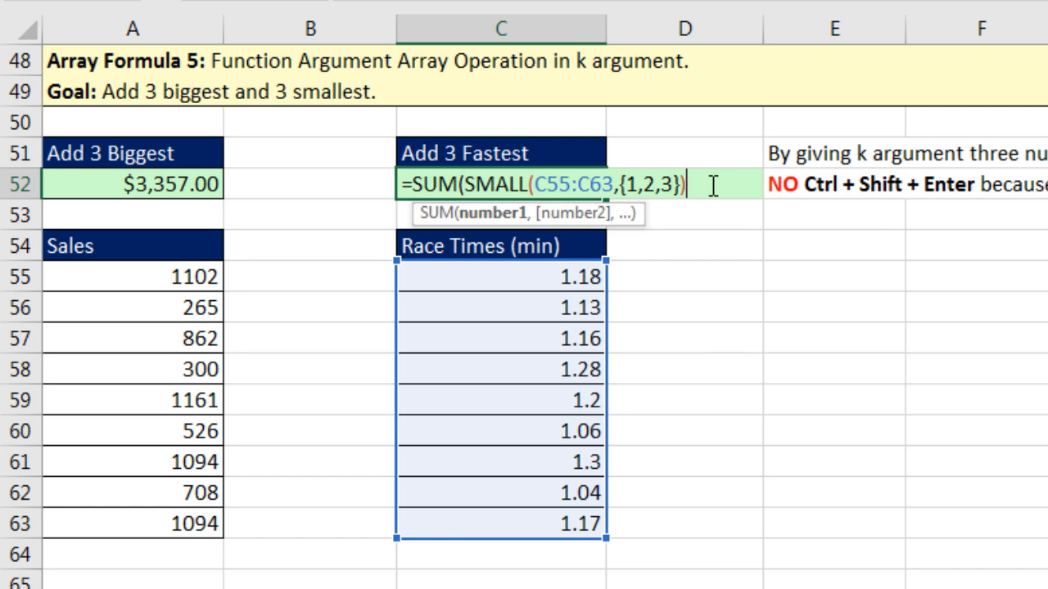
pyautogui.write(')')
pyautogui.press('Return')
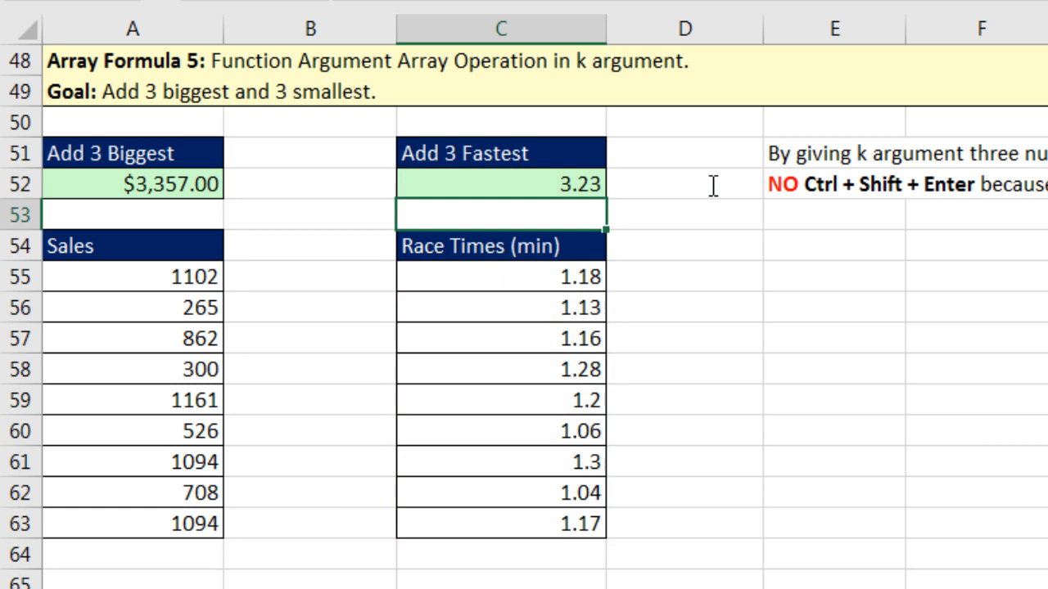
pyautogui.click(505, 188)
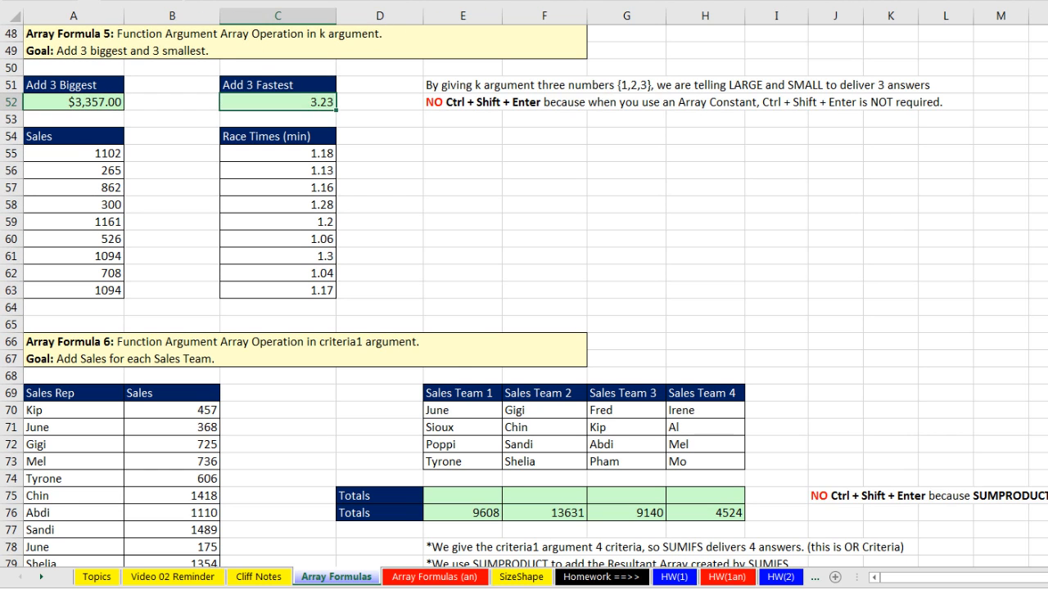
# - Examine the Array Formula 6 data: the Sales Team 1 and 2 lists, the empty Totals cell E75 and the Sales Rep column
pyautogui.scroll(-5, 524, 295)
pyautogui.scroll(-2, 931, 336)
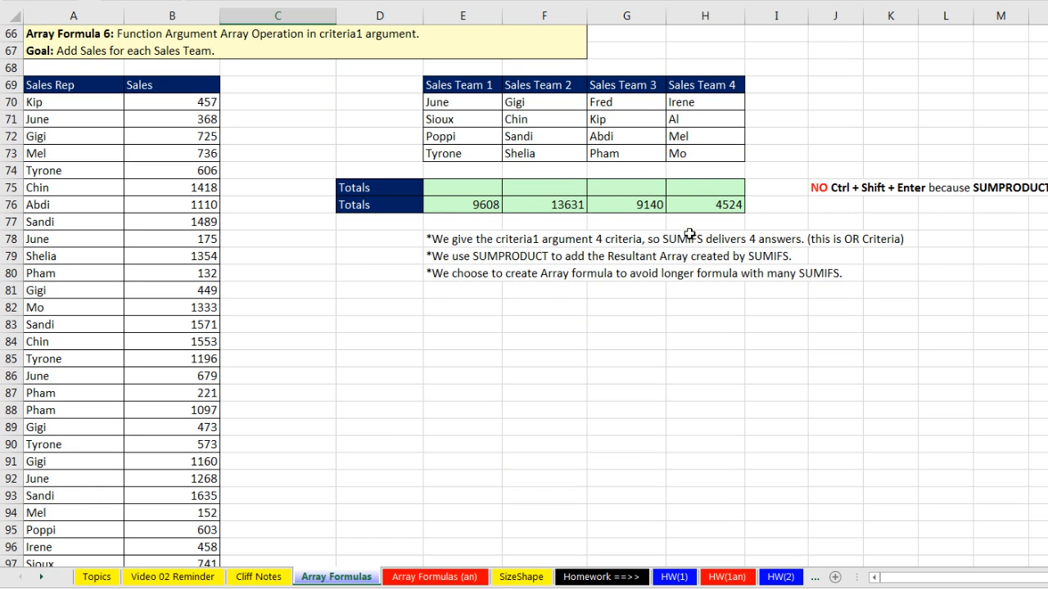
pyautogui.moveTo(457, 102); pyautogui.dragTo(474, 154)
pyautogui.moveTo(539, 104); pyautogui.dragTo(532, 154)
pyautogui.click(463, 188)
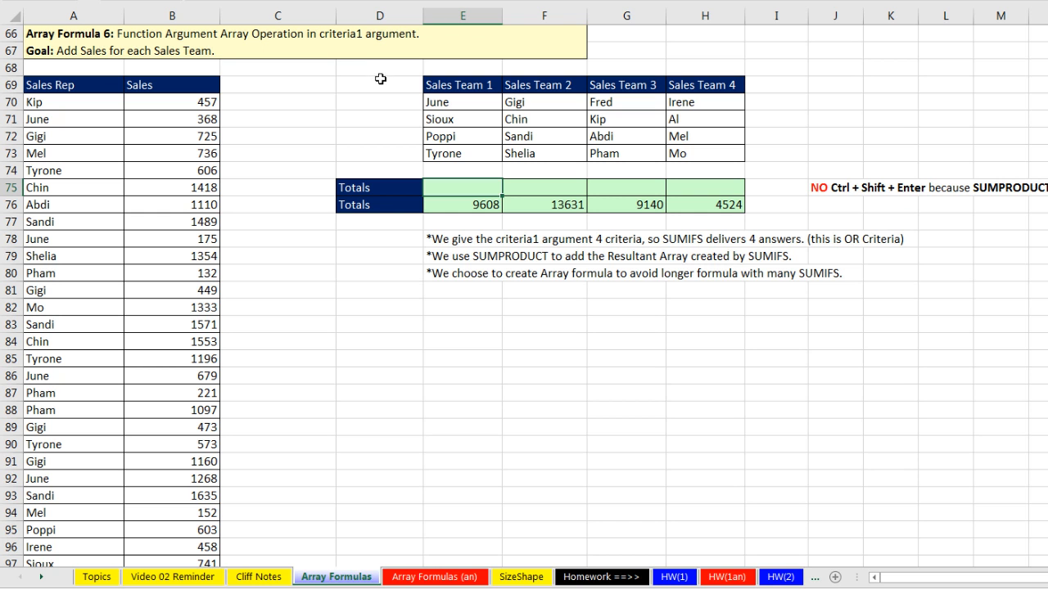
pyautogui.moveTo(71, 104); pyautogui.dragTo(91, 462)
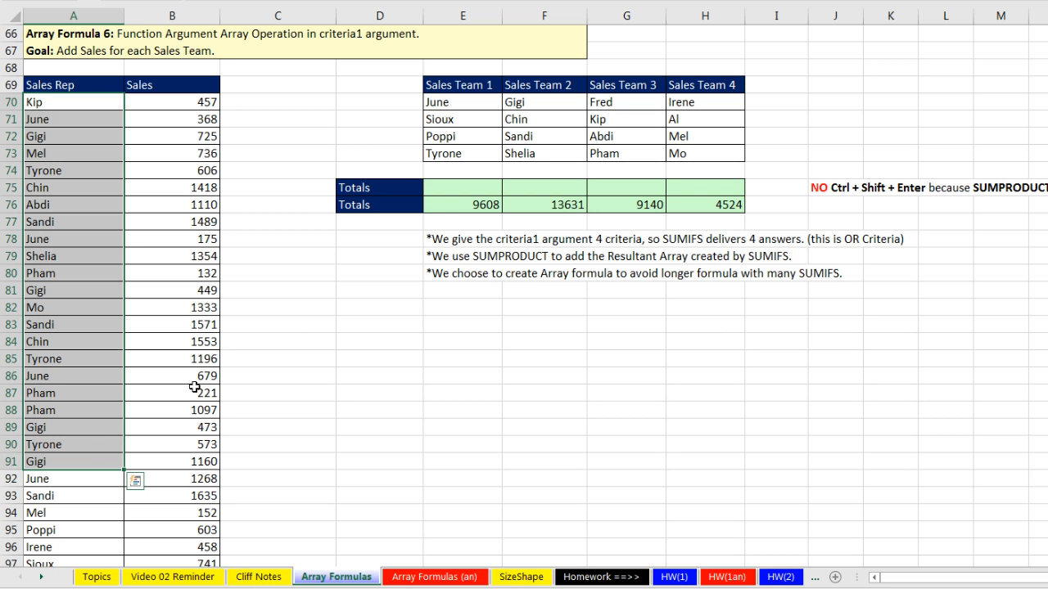
# - Examine how the existing Totals formula in E76 adds separate SUMIFS functions for each Sales Team 1 member
pyautogui.click(439, 203)
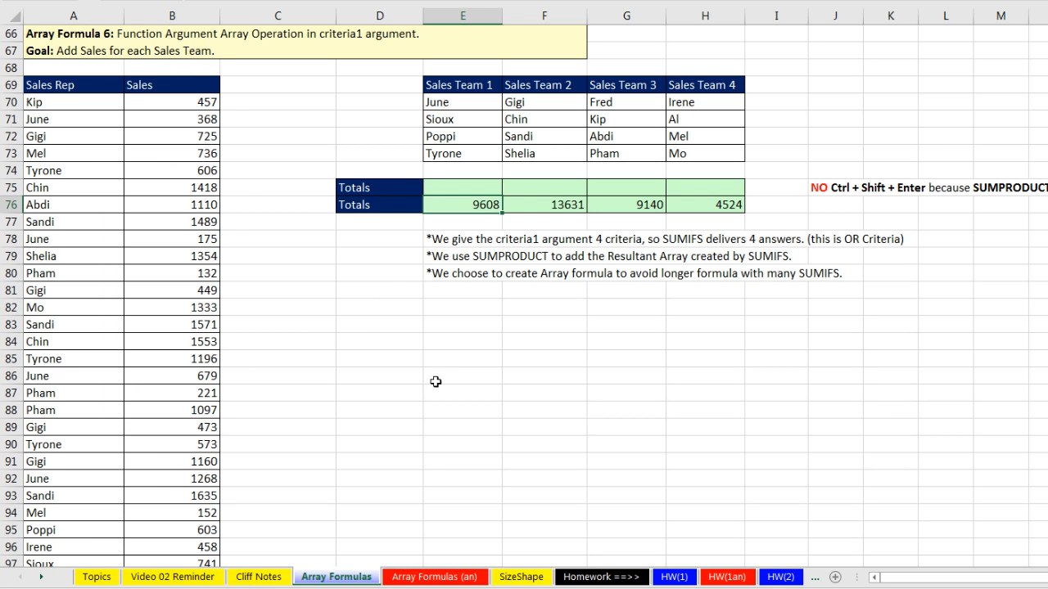
pyautogui.press('F2')
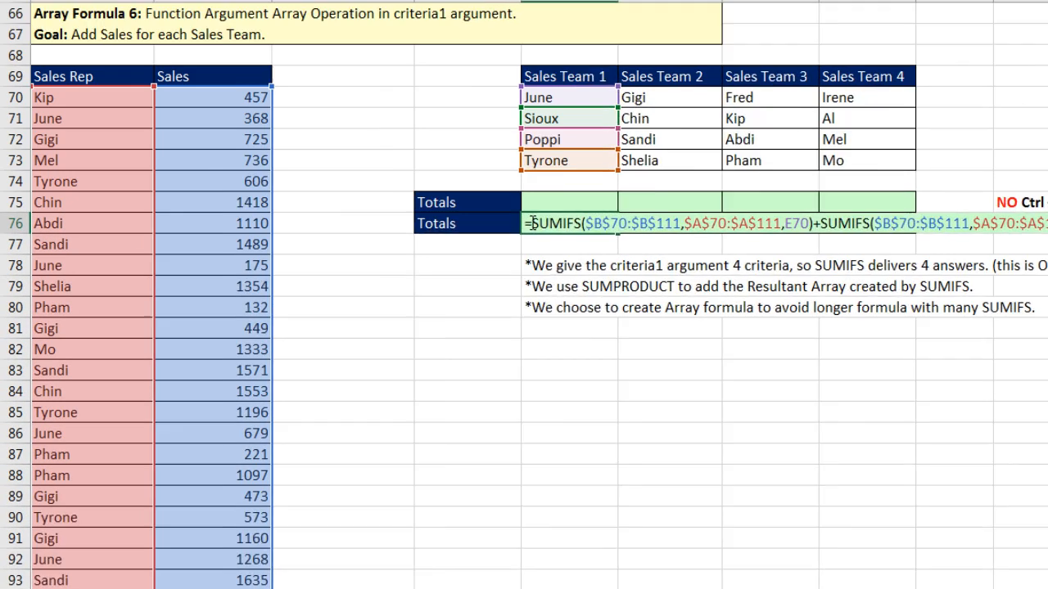
pyautogui.moveTo(315, 274); pyautogui.dragTo(459, 272)
pyautogui.moveTo(884, 199); pyautogui.dragTo(938, 204)
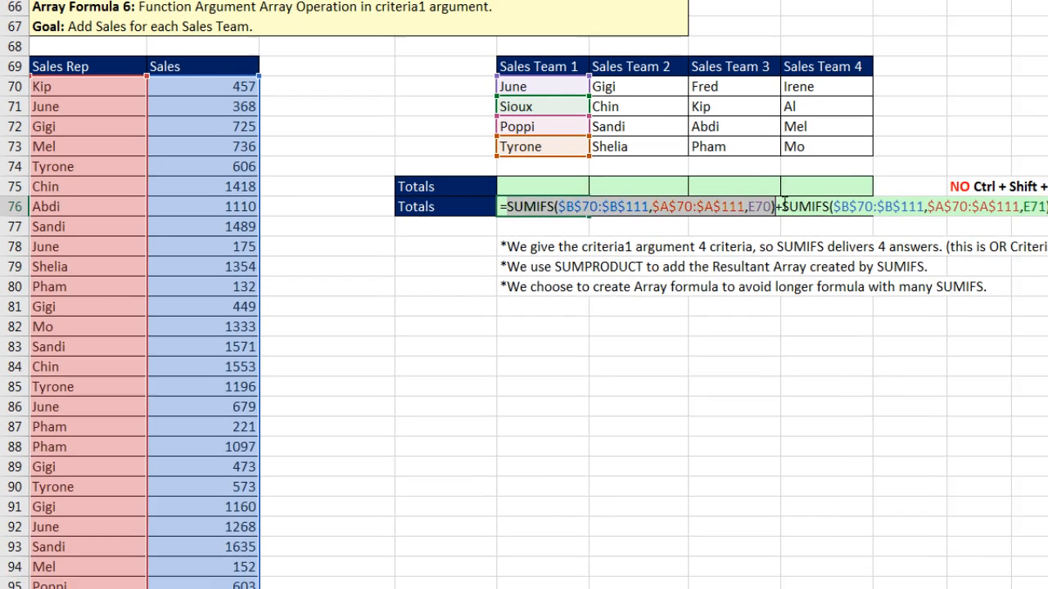
pyautogui.moveTo(901, 205); pyautogui.dragTo(1047, 204)
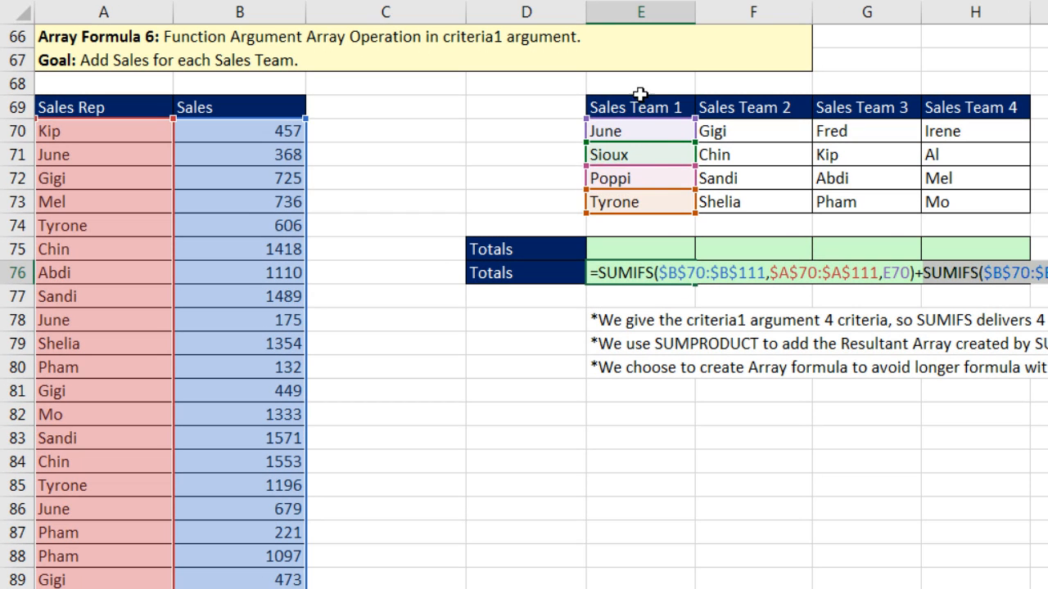
pyautogui.click(634, 273)
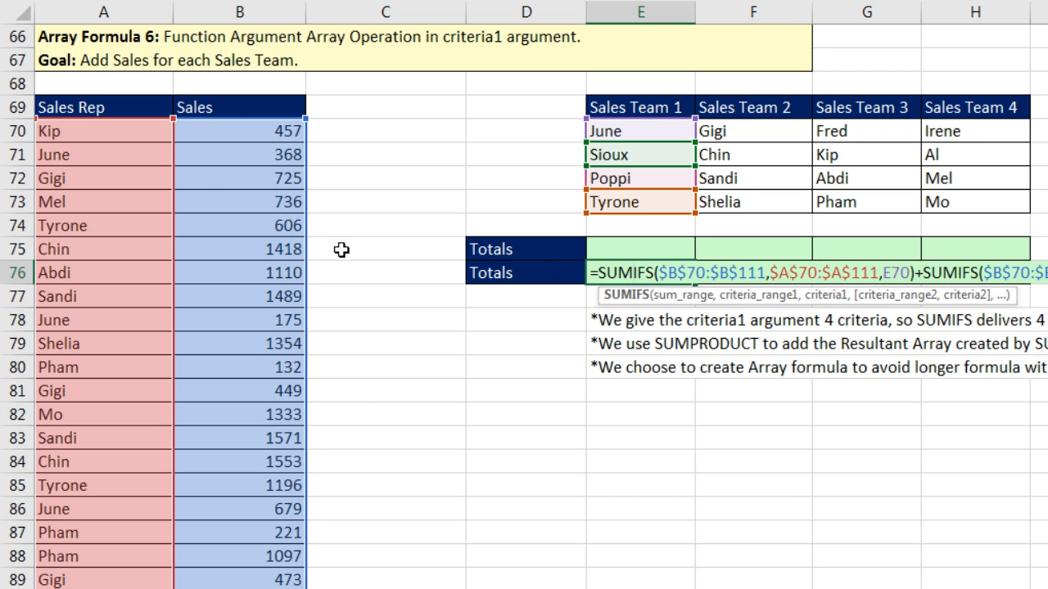
pyautogui.hotkey('ctrl', 'shift', 'Return')
pyautogui.click(89, 138)
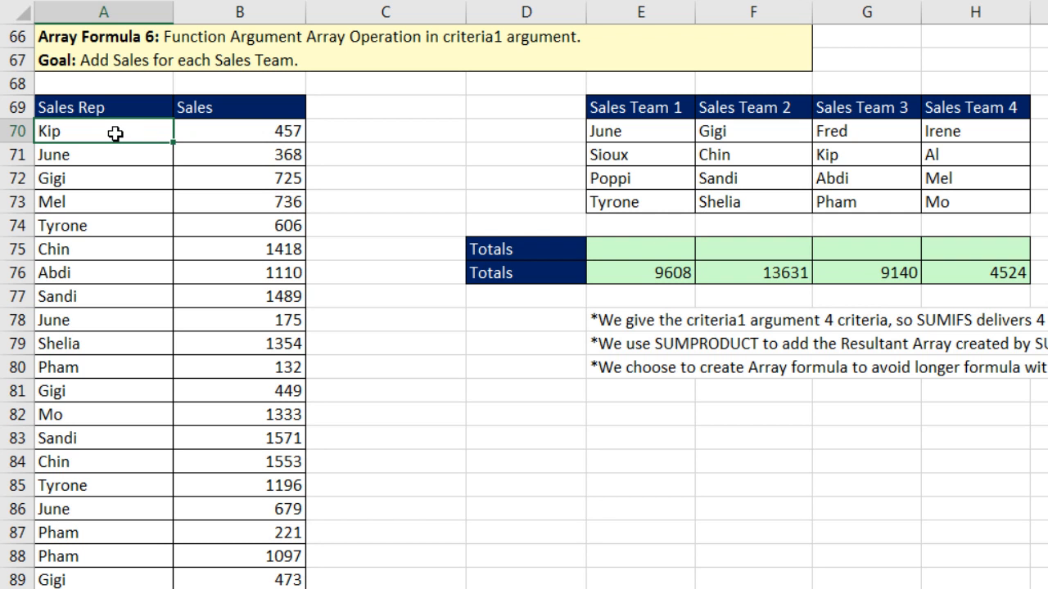
pyautogui.doubleClick(654, 275)
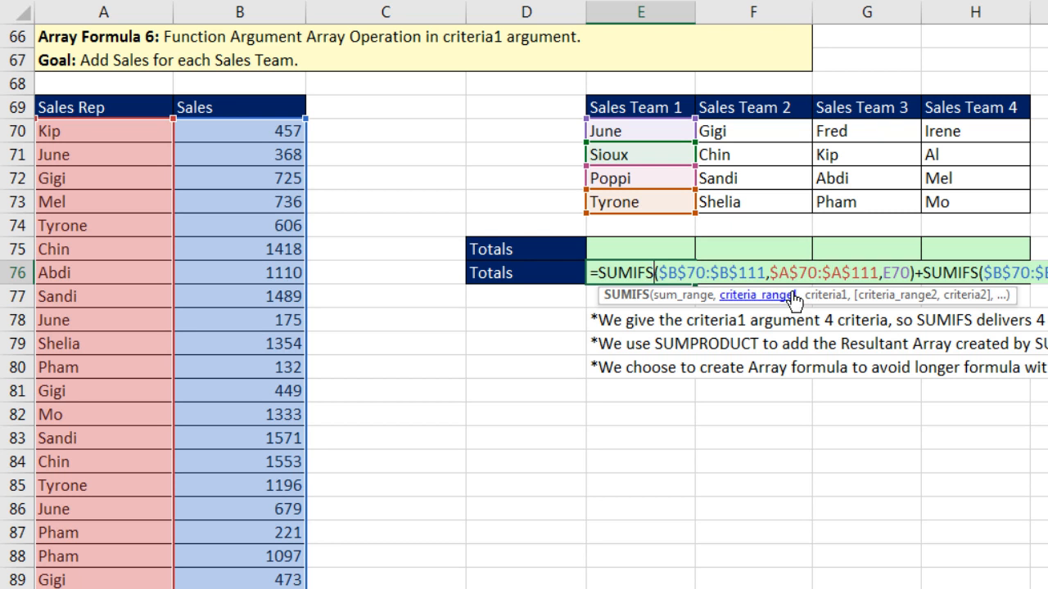
pyautogui.hotkey('ctrl', 'shift', 'Return')
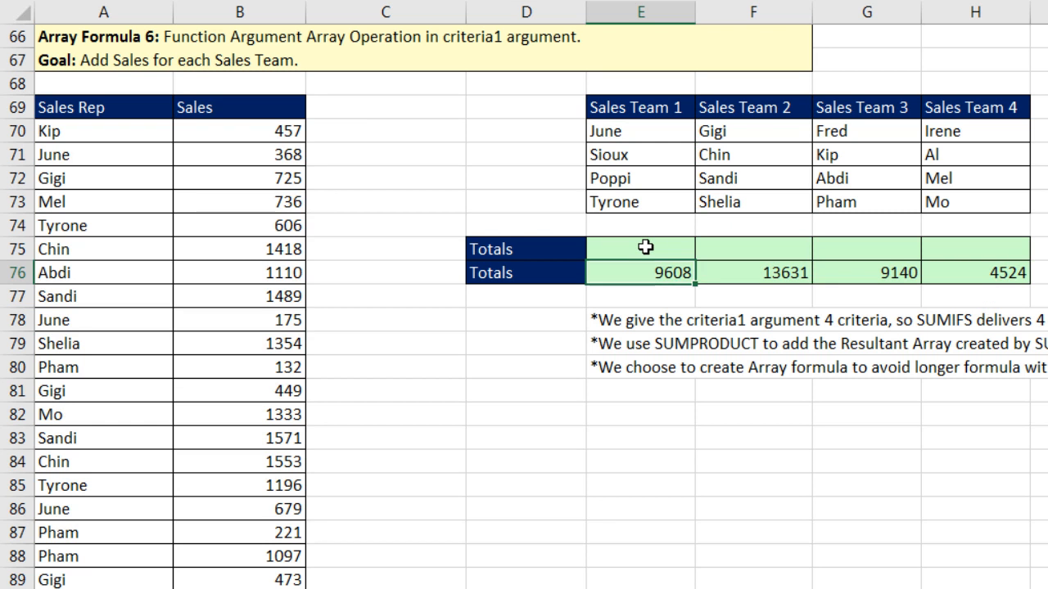
# - Start a SUMIFS formula in E75 with the Sales values $B$70:$B$111 as the absolute sum range
pyautogui.click(646, 247)
pyautogui.write('=sumifs')
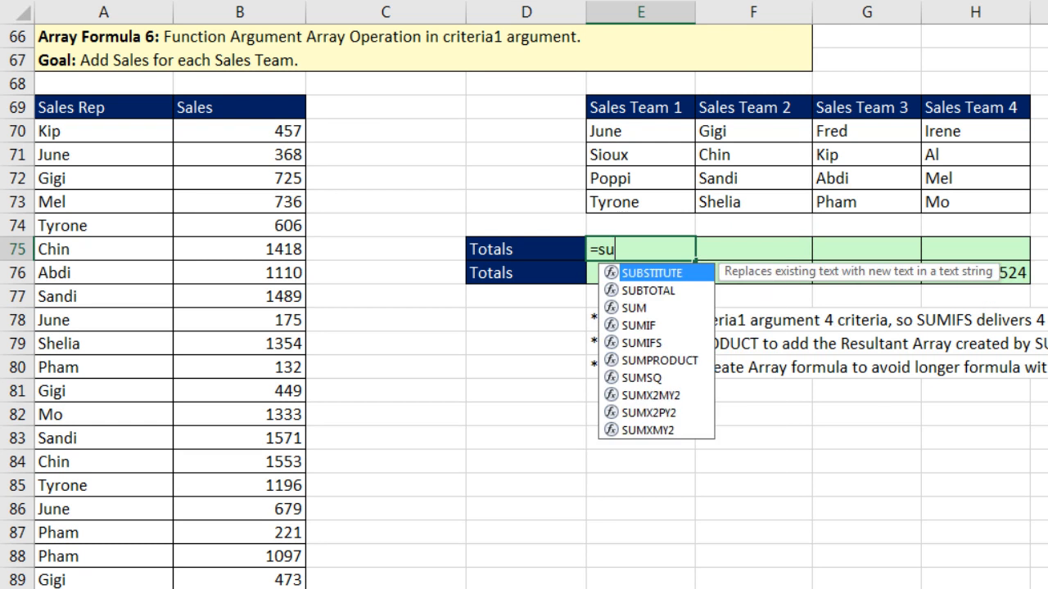
pyautogui.press('Tab')
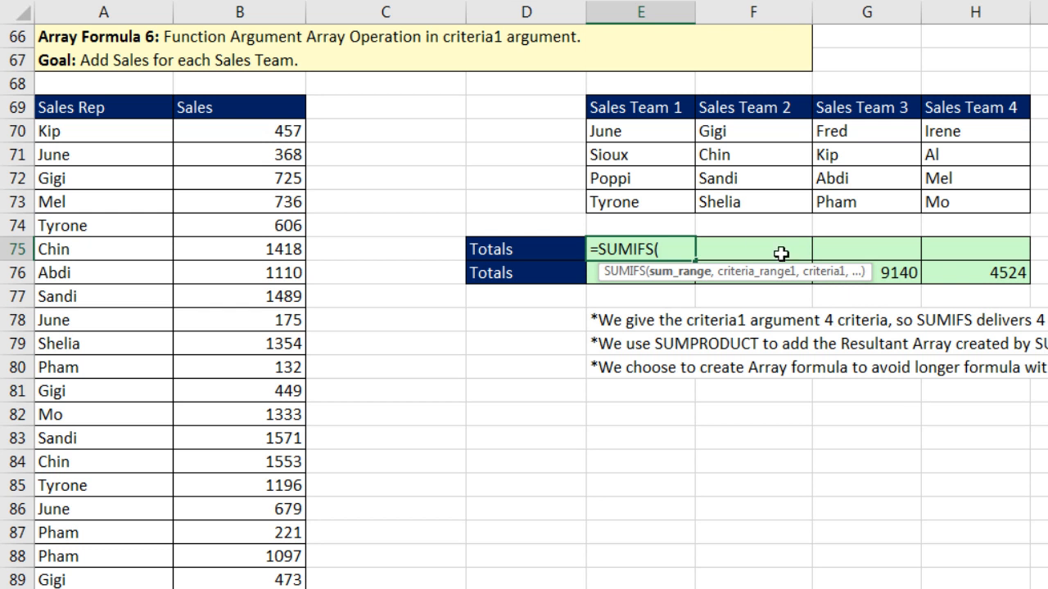
pyautogui.click(264, 139)
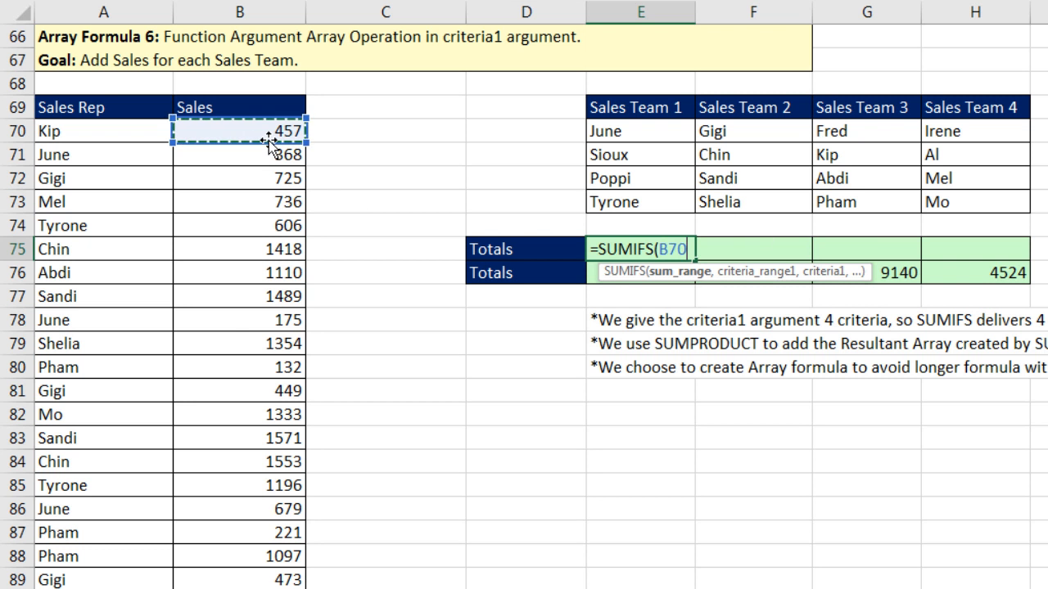
pyautogui.hotkey('ctrl', 'shift', 'Down')
pyautogui.press('F4')
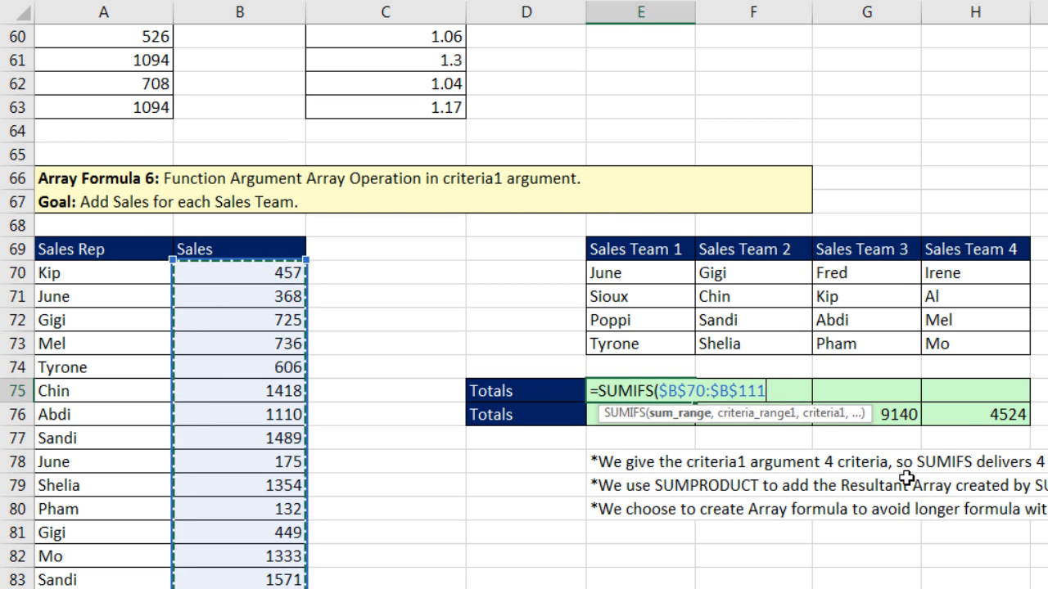
pyautogui.write(',')
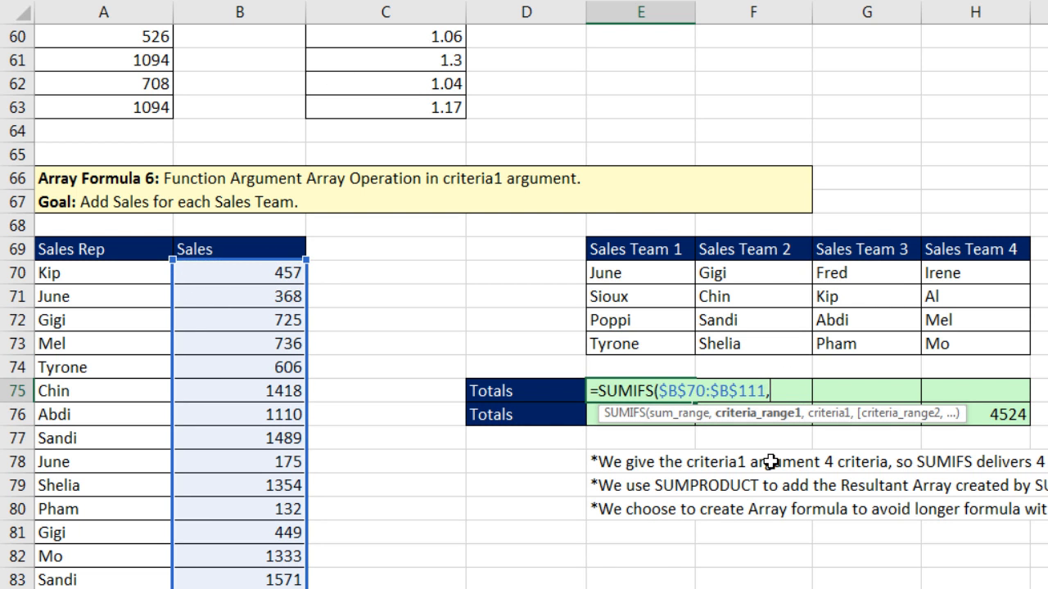
# - Add $A$70:$A$111 as the SUMIFS criteria range and the Sales Team 1 names E70:E73 as criteria1, and close the function
pyautogui.click(65, 278)
pyautogui.hotkey('ctrl', 'shift', 'Down')
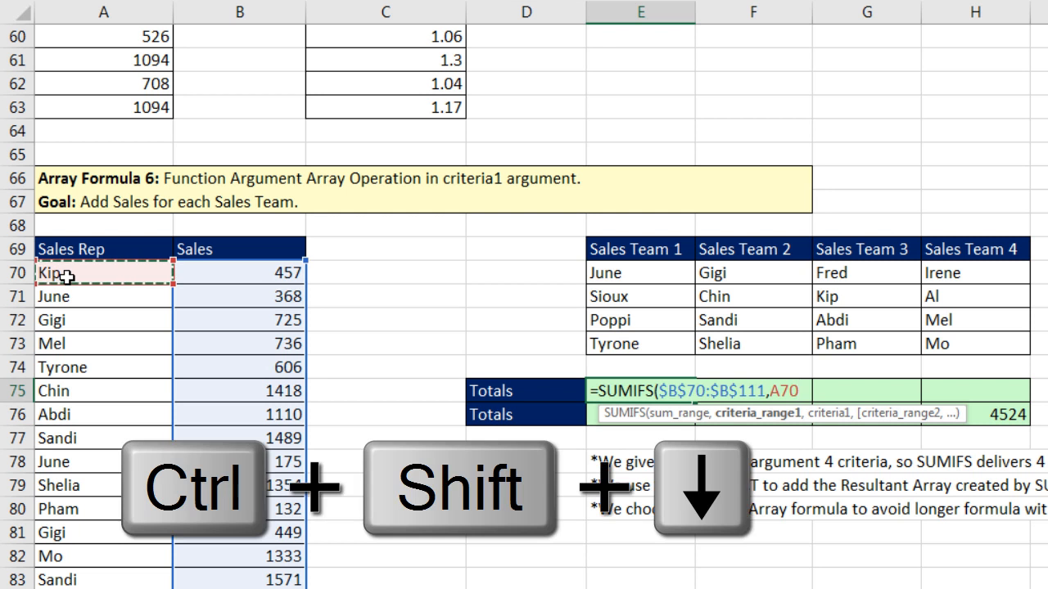
pyautogui.press('F4')
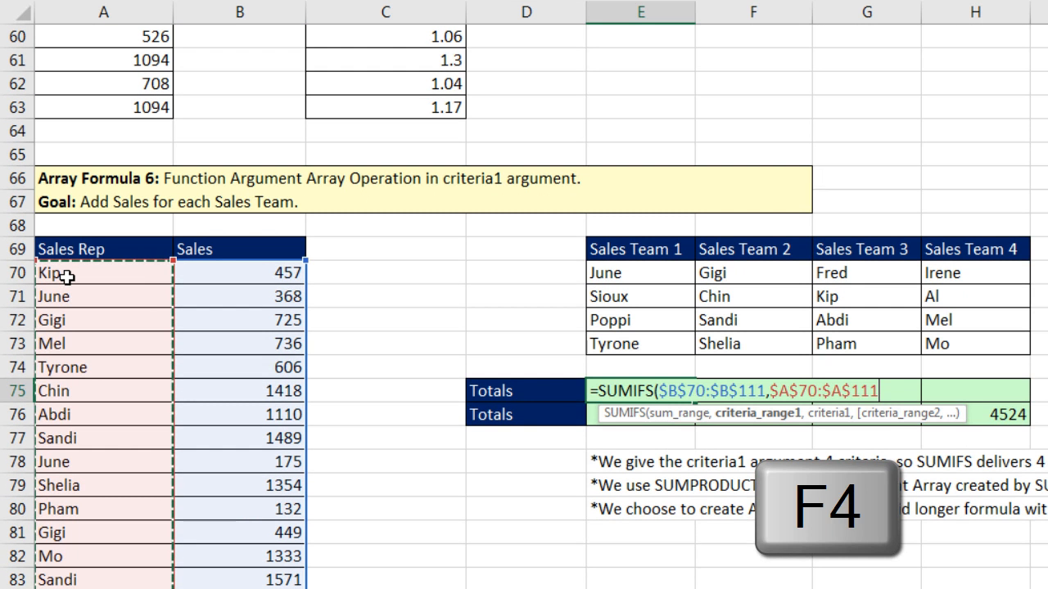
pyautogui.write(',')
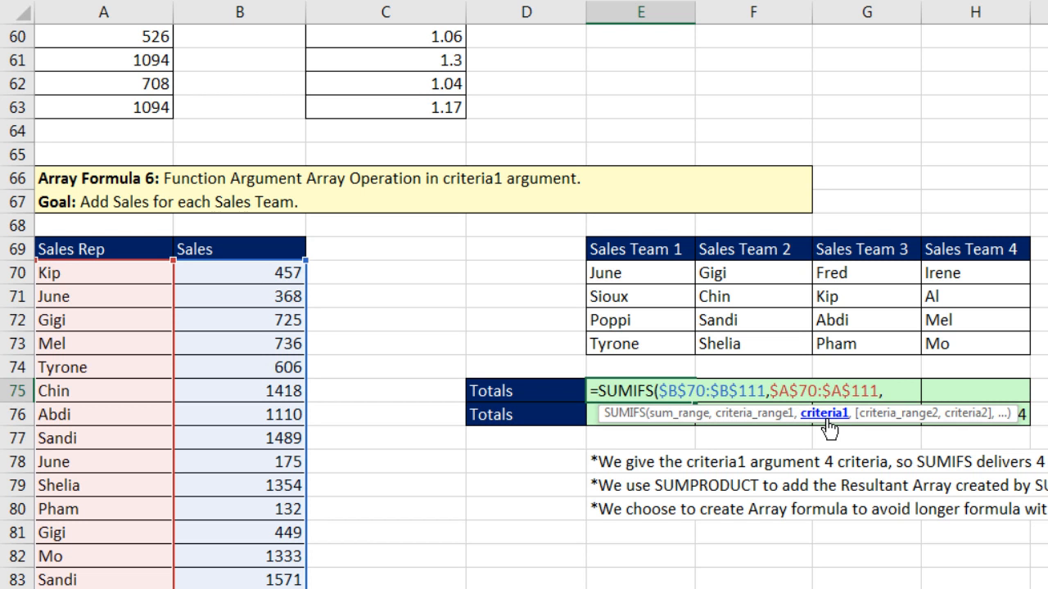
pyautogui.moveTo(636, 266); pyautogui.dragTo(647, 347)
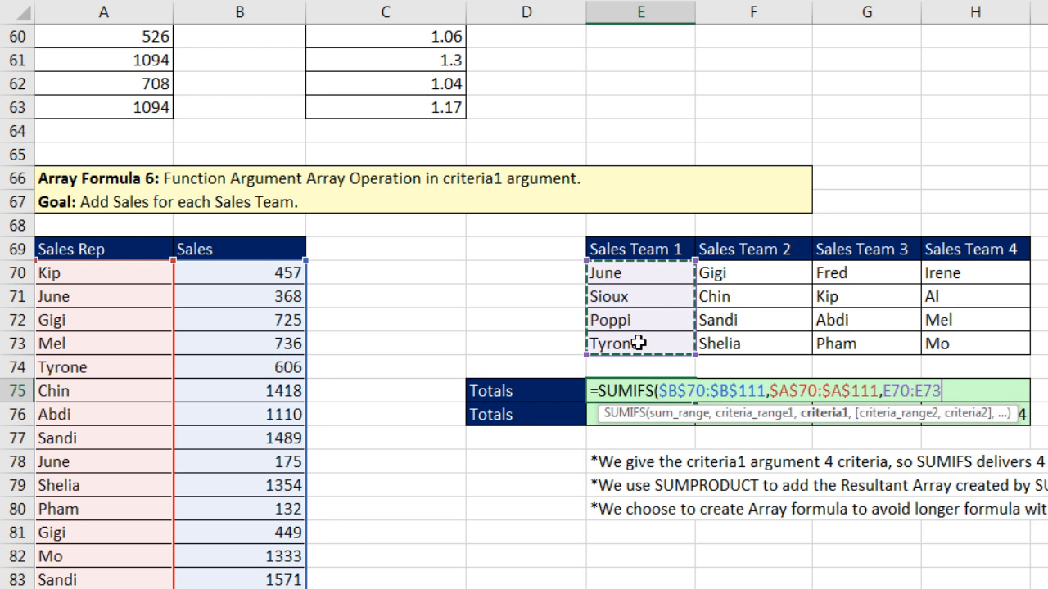
pyautogui.click(824, 413)
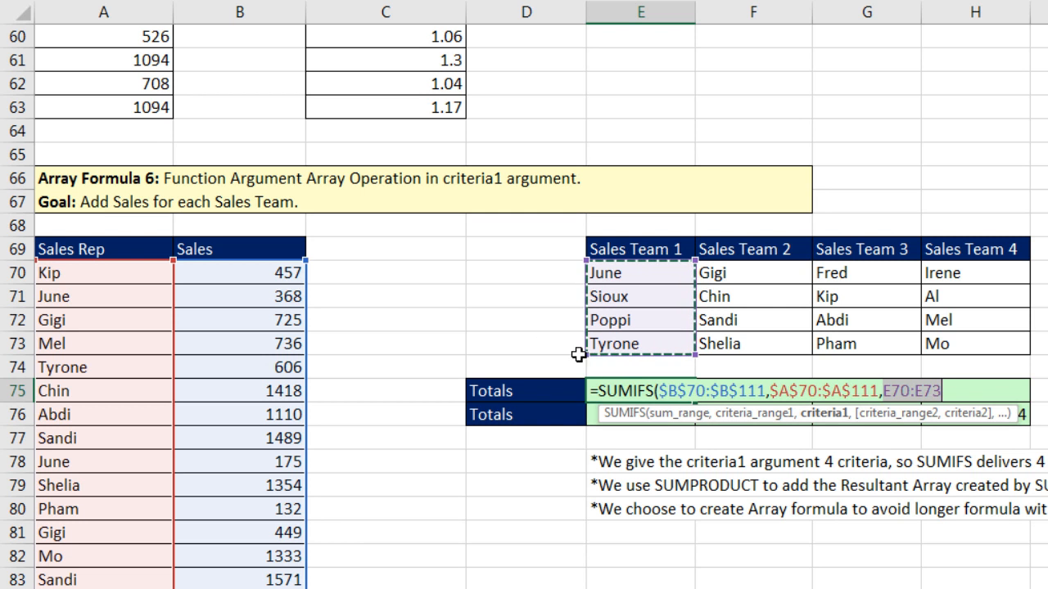
pyautogui.click(975, 395)
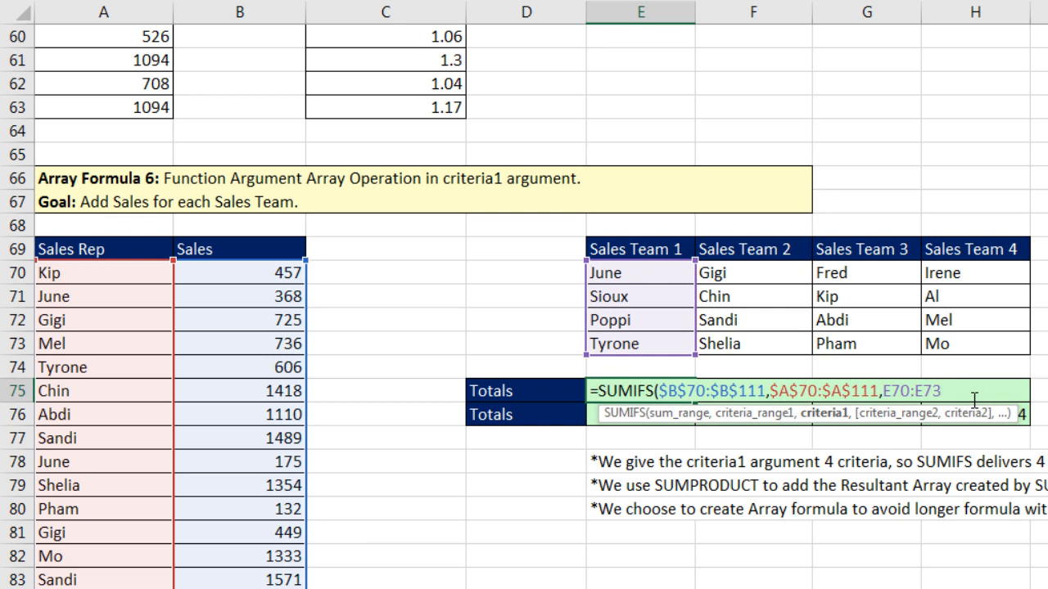
# - Evaluate the SUMIFS expression in E75 to inspect its resultant array, and undo the evaluation to restore the formula
pyautogui.press('F9')
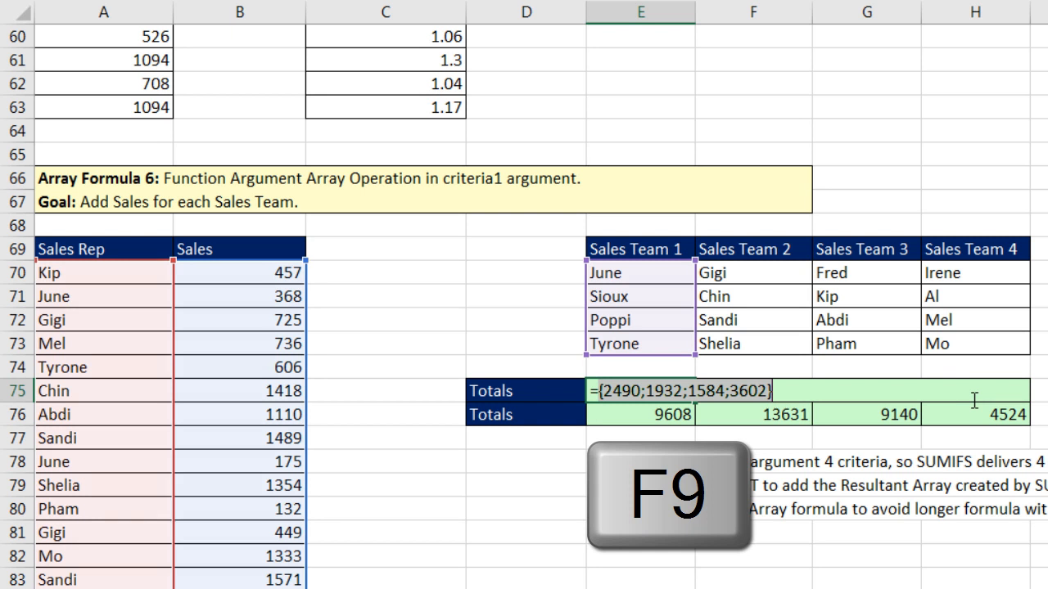
pyautogui.press('F9')
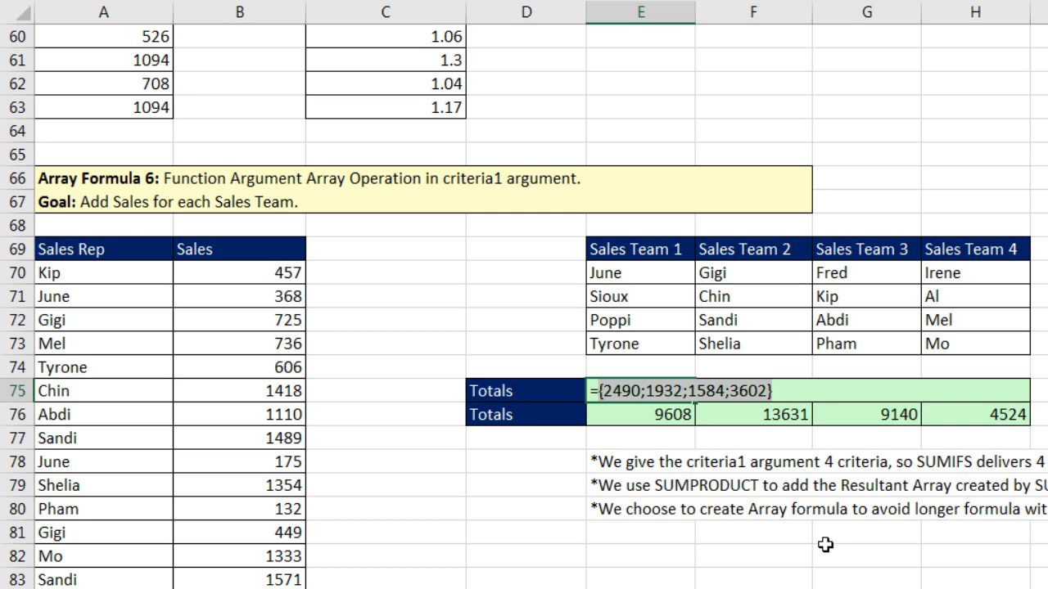
pyautogui.hotkey('ctrl', 'z')
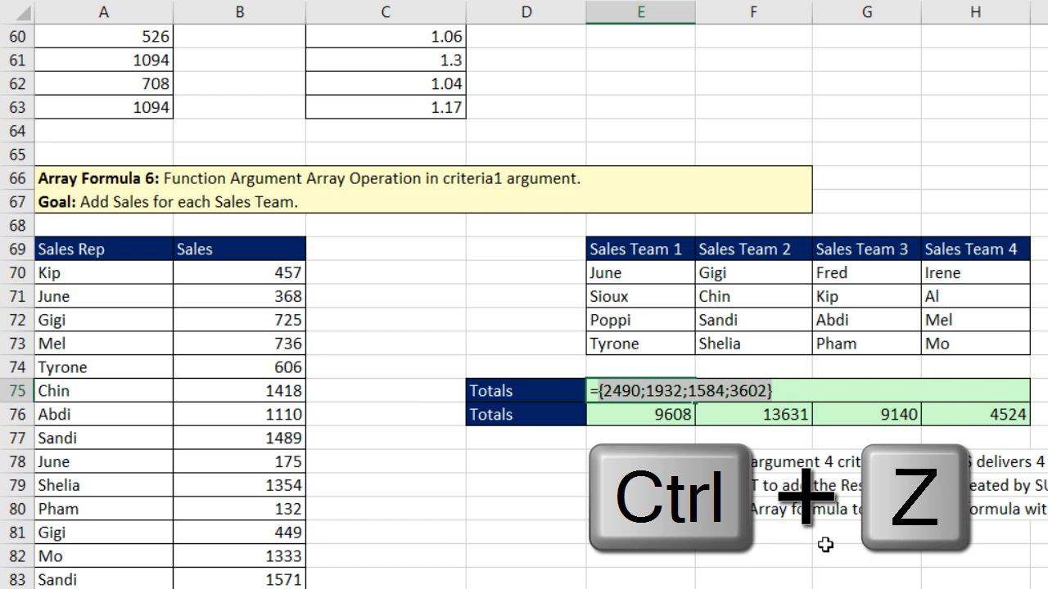
pyautogui.hotkey('ctrl', 'z')
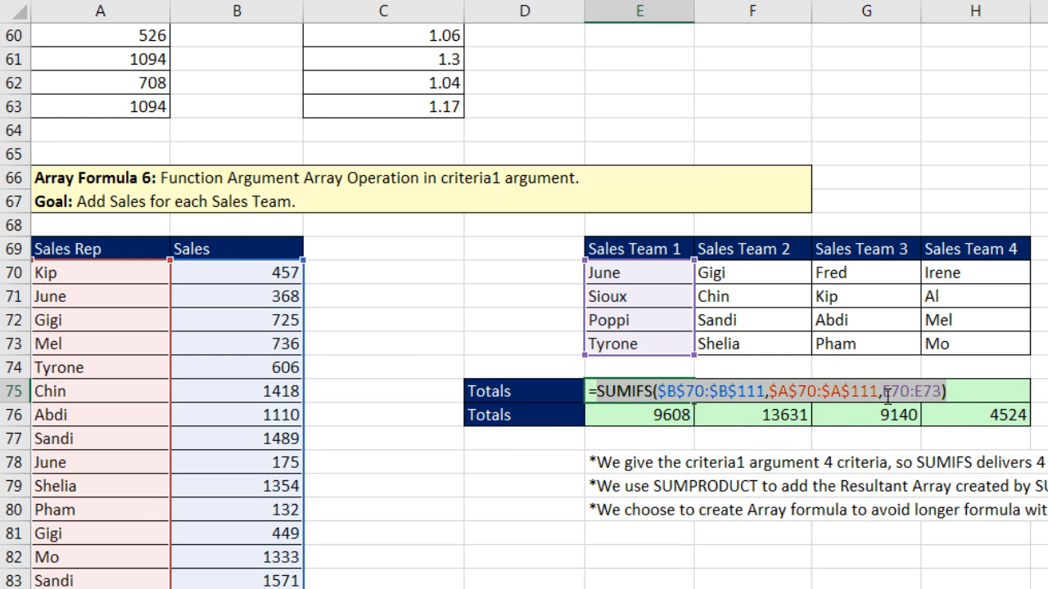
pyautogui.click(886, 396)
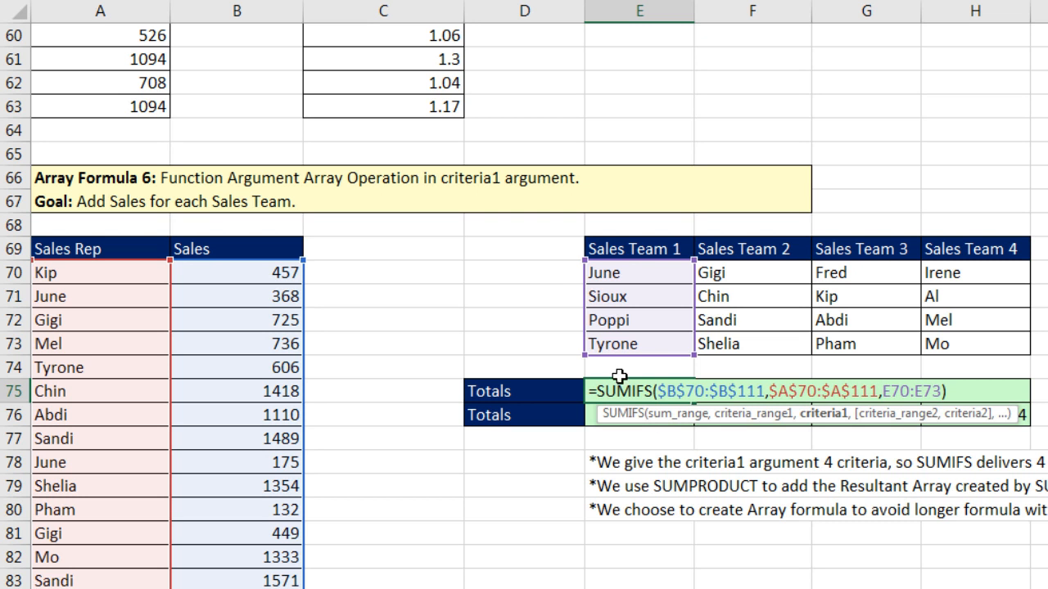
# - Wrap the SUMIFS function in E75 in SUMPRODUCT and enter the completed formula
pyautogui.click(599, 392)
pyautogui.click(600, 391)
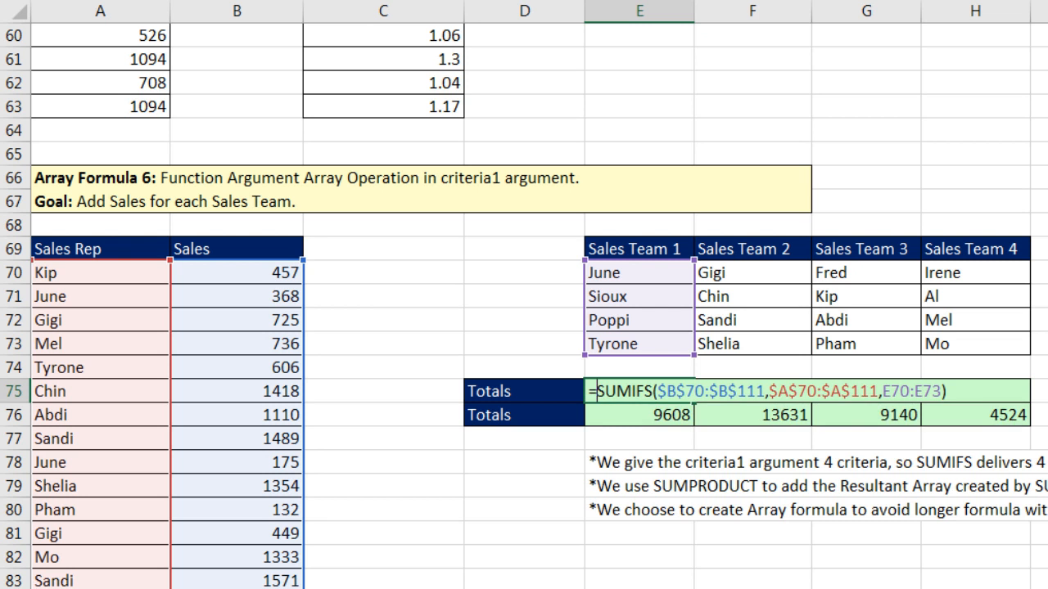
pyautogui.write('sump')
pyautogui.press('Tab')
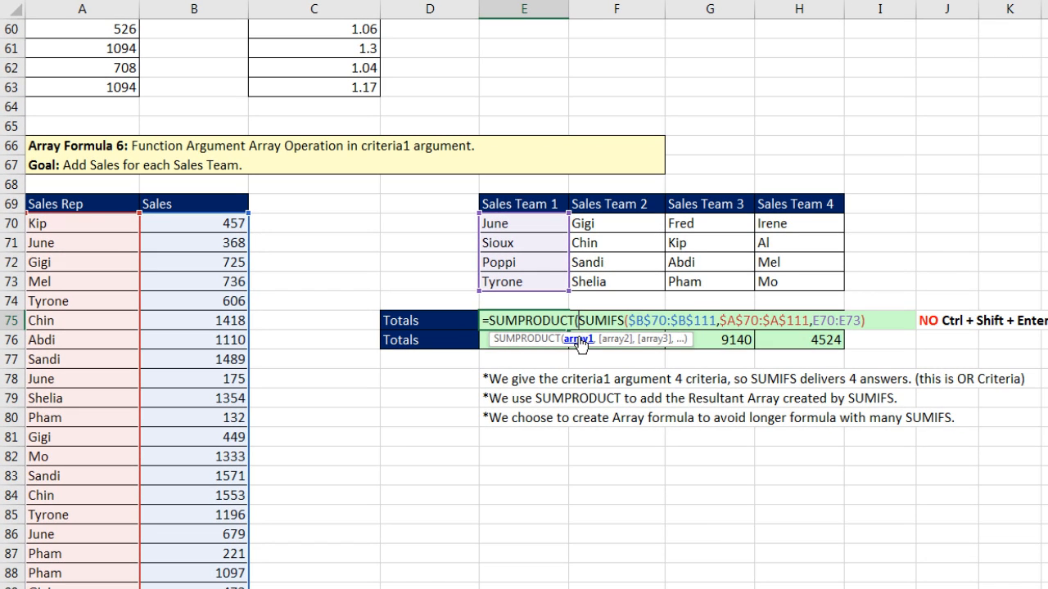
pyautogui.click(578, 342)
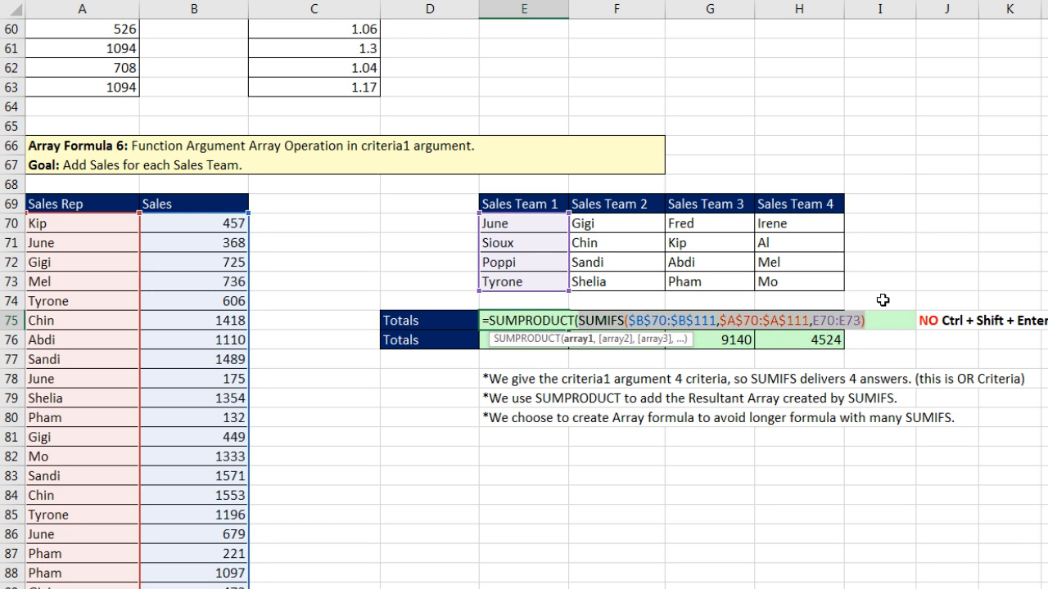
pyautogui.moveTo(521, 321); pyautogui.dragTo(486, 321)
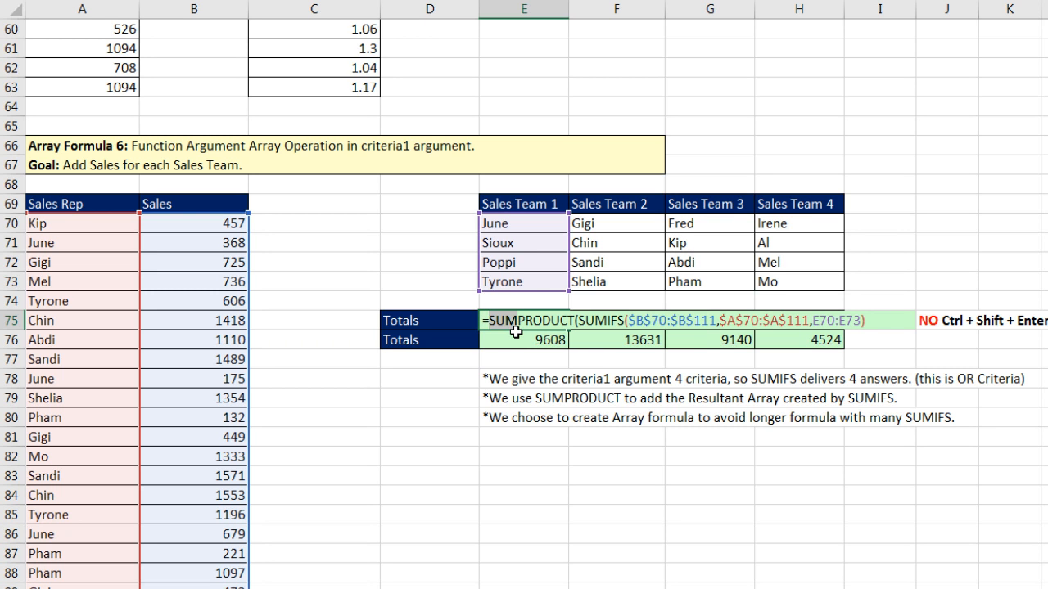
pyautogui.click(887, 318)
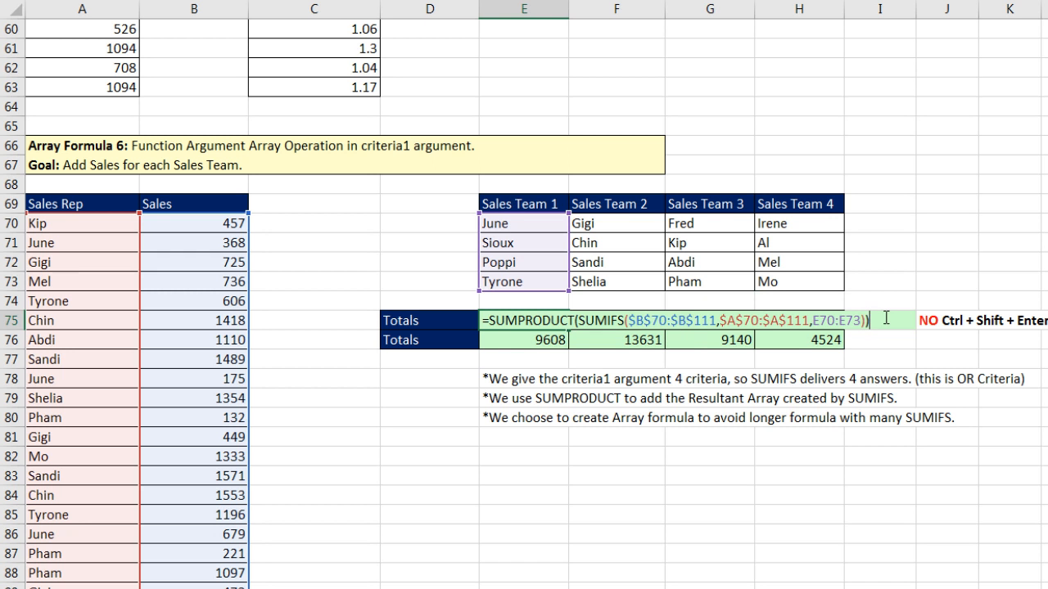
pyautogui.hotkey('ctrl', 'Return')
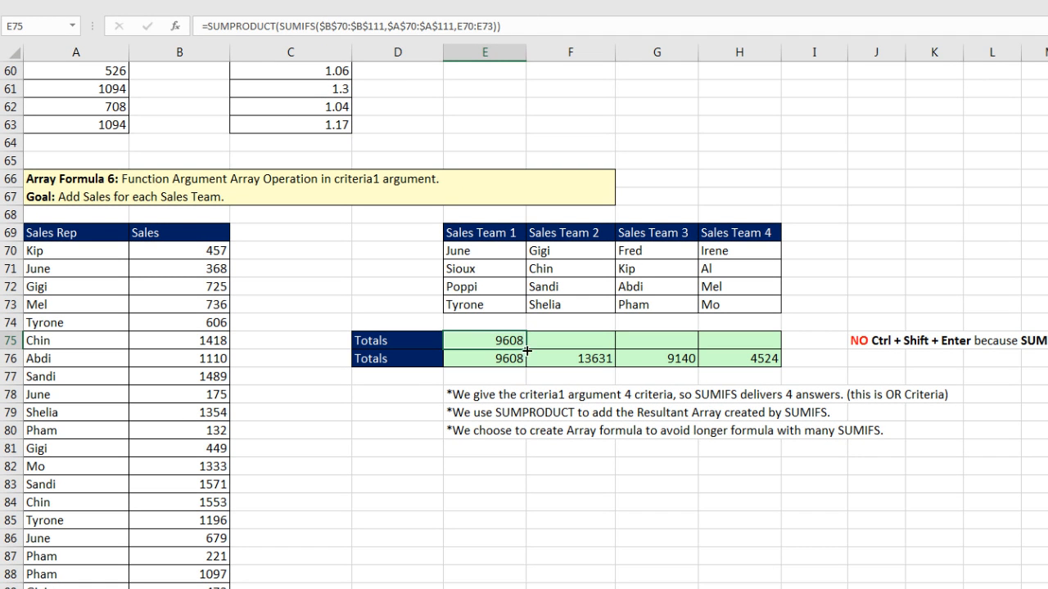
# - Copy the SUMPRODUCT formula from E75 across to H75 and check the cell references in H75
pyautogui.moveTo(528, 350); pyautogui.dragTo(762, 347)
pyautogui.click(762, 347)
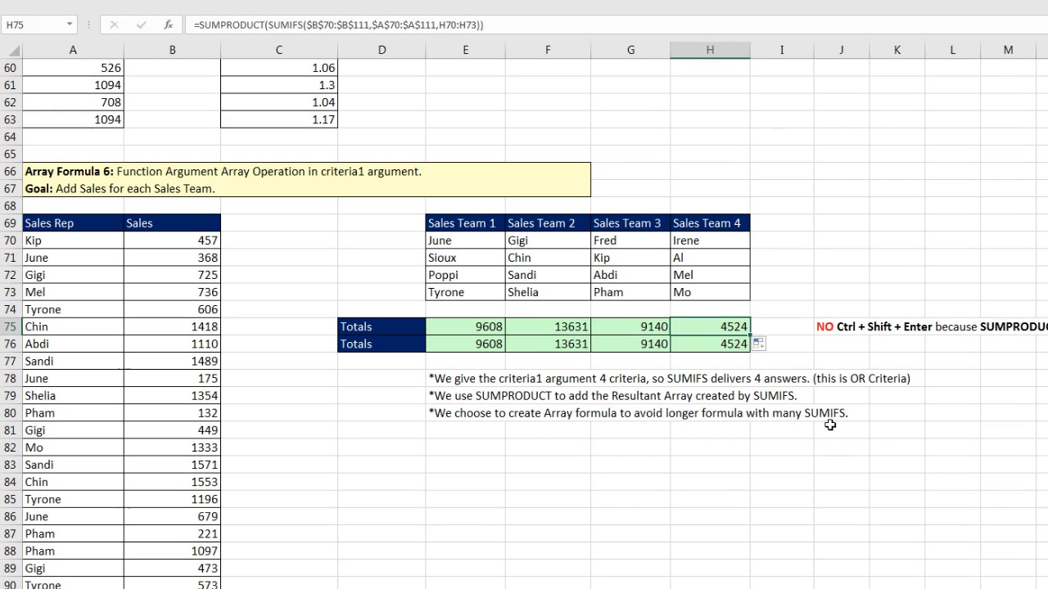
pyautogui.press('F2')
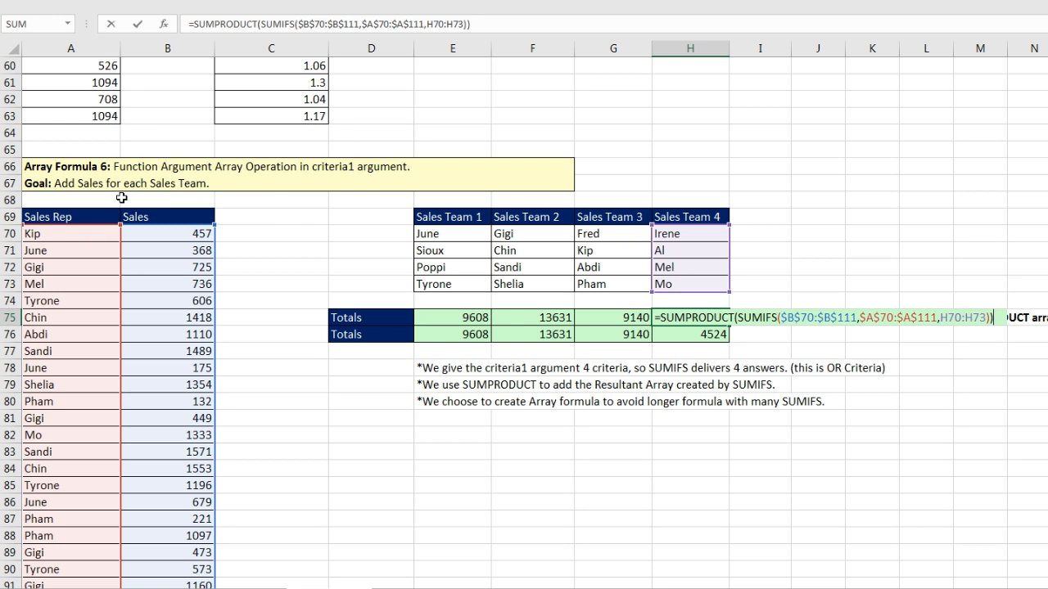
pyautogui.press('Return')
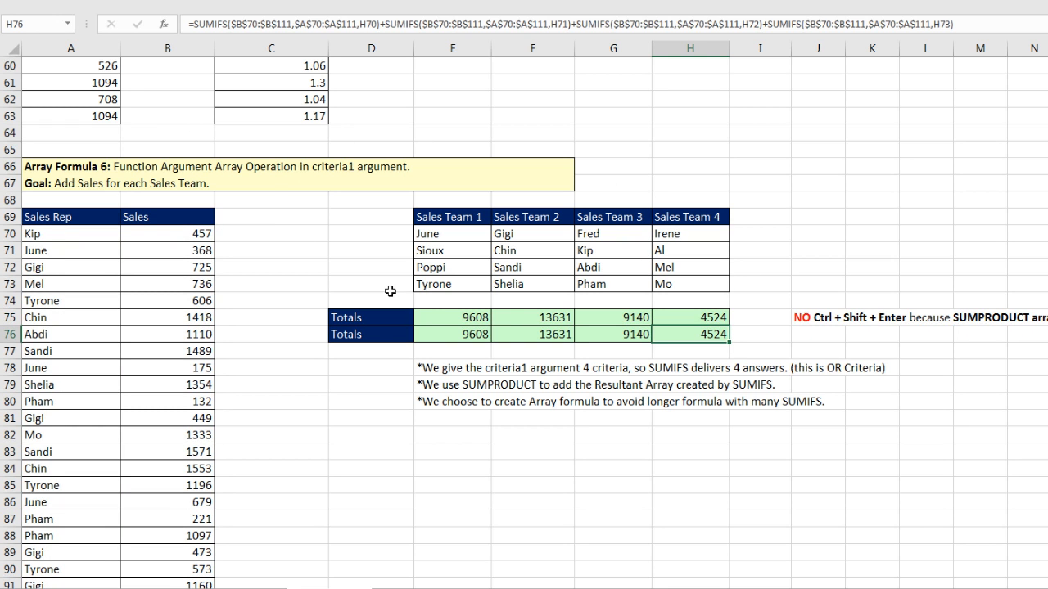
# - Compare the SUMPRODUCT array formula in E75 with the longer formula of added SUMIFS functions in E76
pyautogui.click(432, 318)
pyautogui.press('F2')
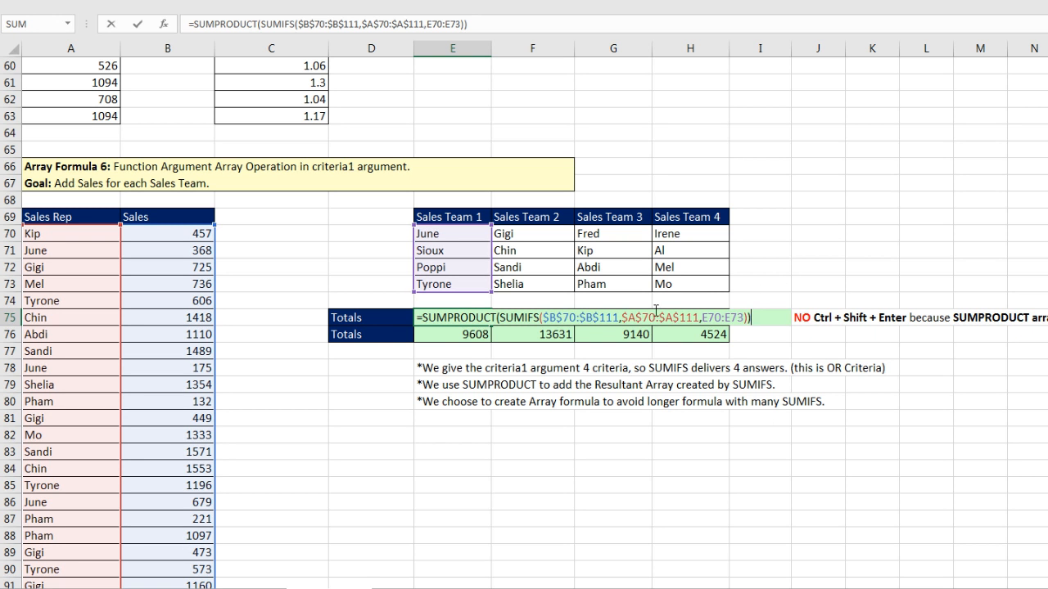
pyautogui.press('Escape')
pyautogui.click(479, 337)
pyautogui.press('F2')
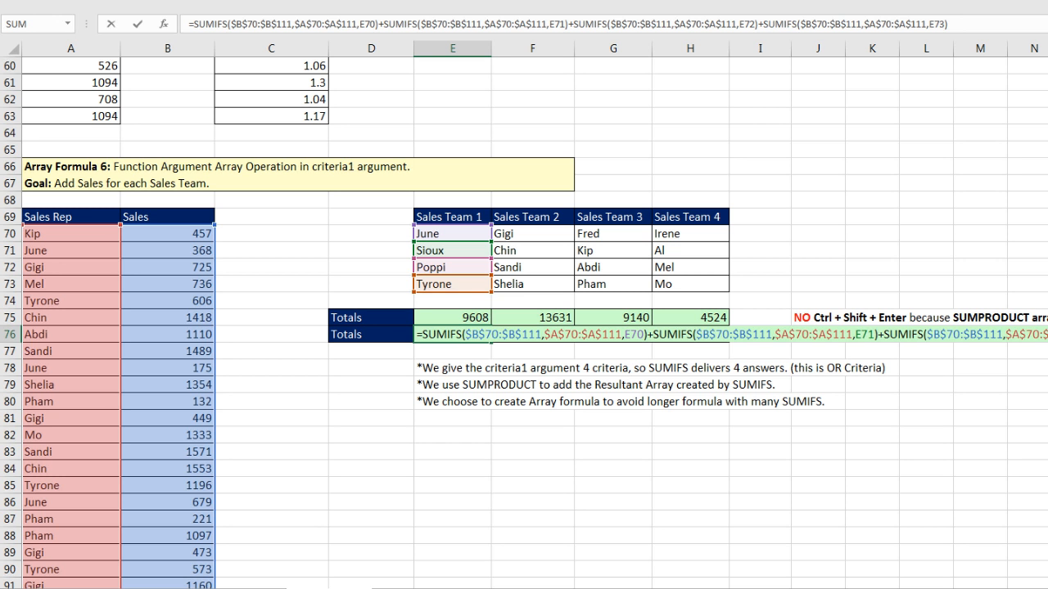
pyautogui.press('Escape')
pyautogui.click(463, 316)
pyautogui.press('F2')
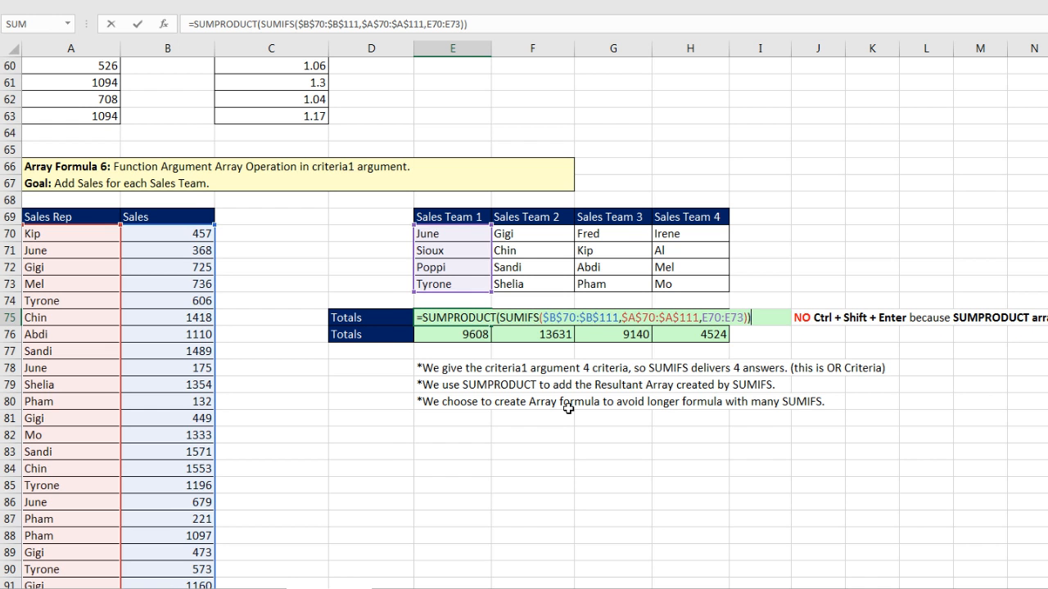
pyautogui.press('Escape')
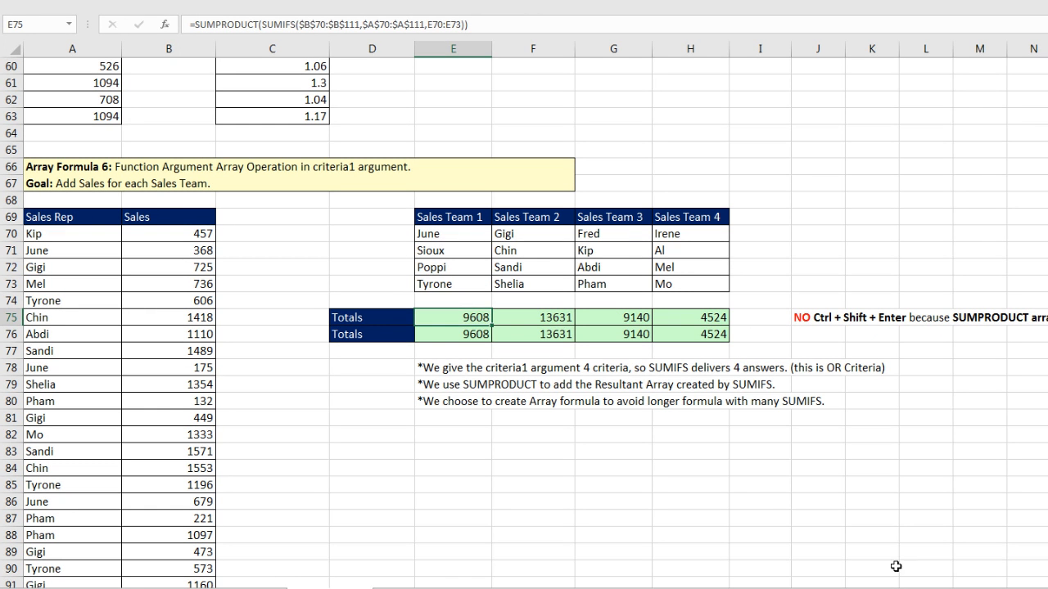
# - Examine the Question, Answer and Join columns of the Array Formula 8 test results
pyautogui.click(763, 489)
pyautogui.scroll(-7, 761, 491)
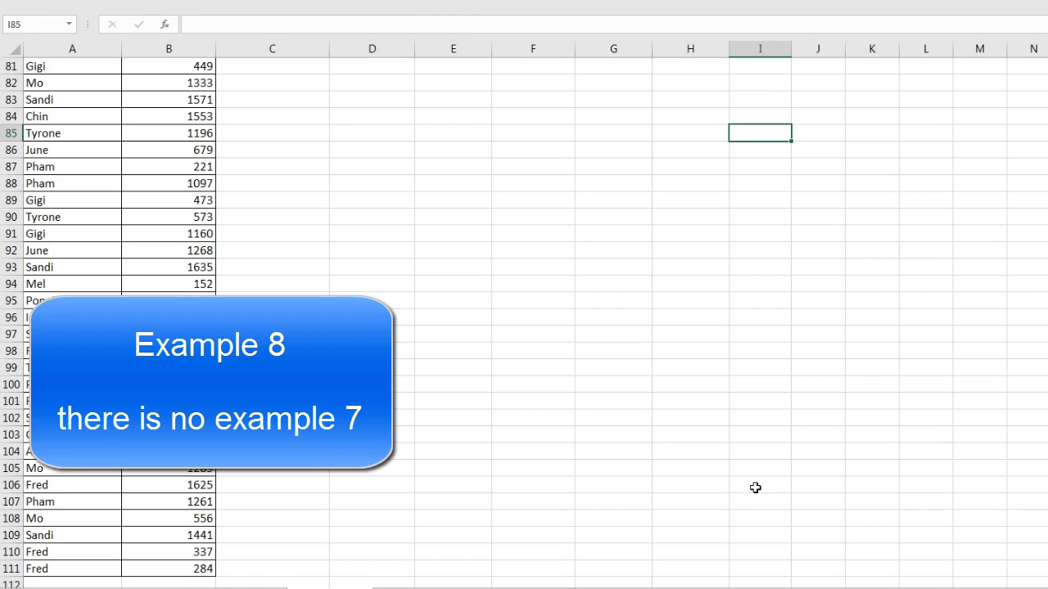
pyautogui.scroll(-11, 754, 488)
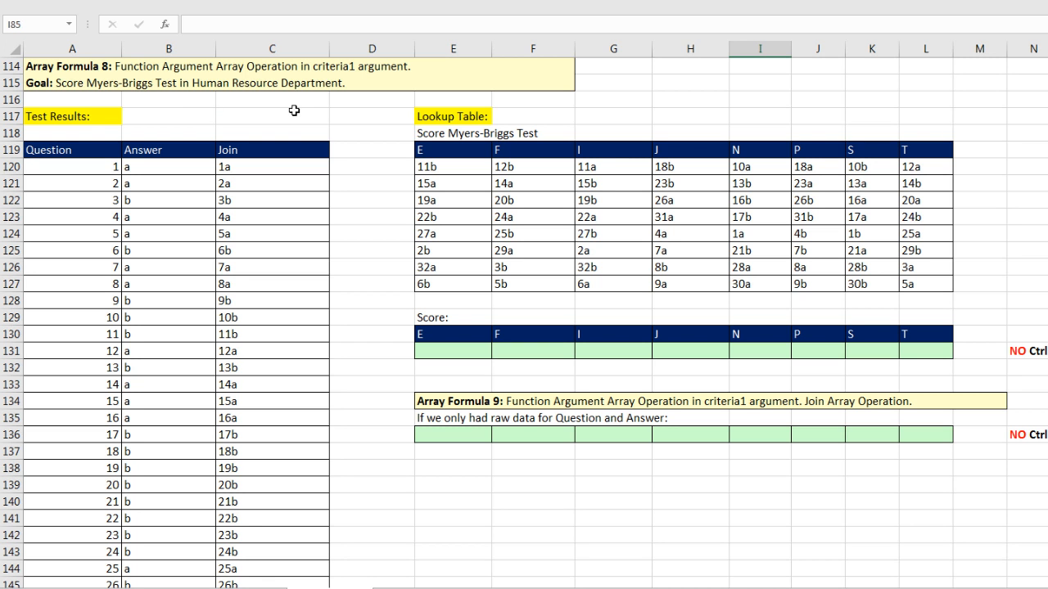
pyautogui.moveTo(107, 169); pyautogui.dragTo(112, 568)
pyautogui.scroll(4, 176, 477)
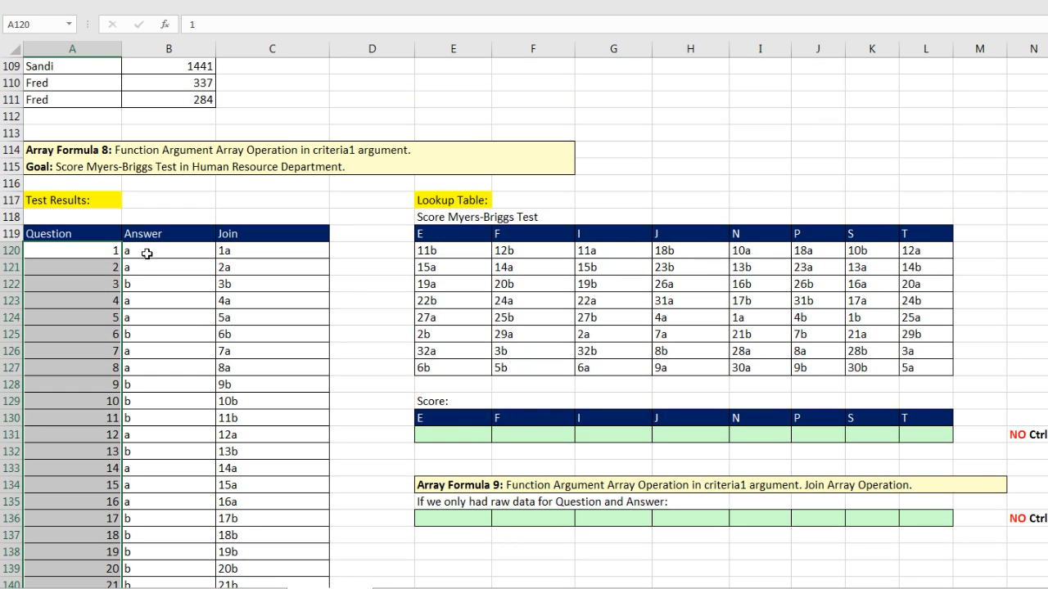
pyautogui.click(145, 253)
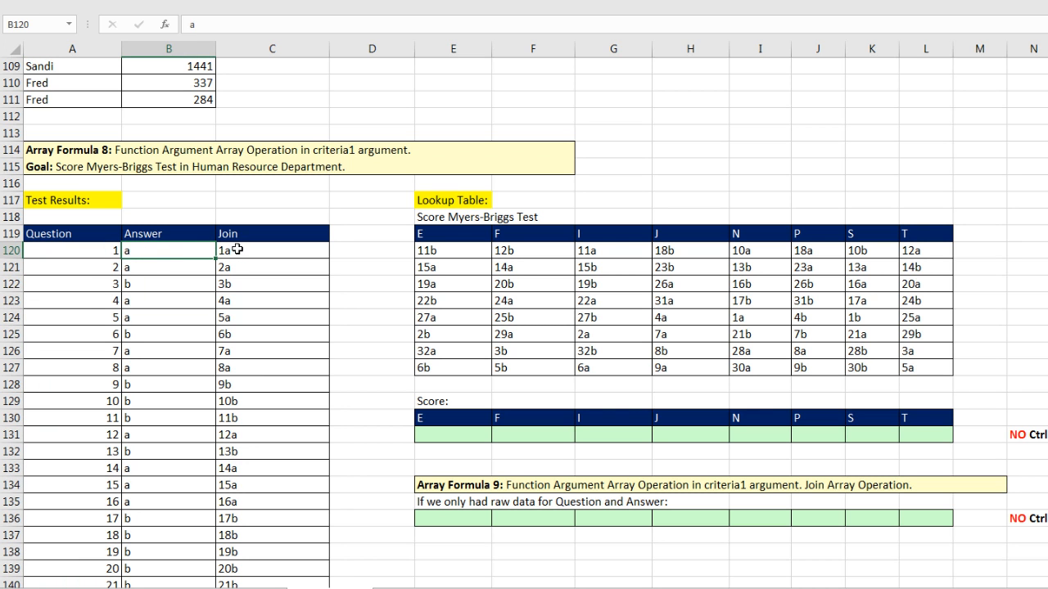
pyautogui.moveTo(236, 249); pyautogui.dragTo(259, 463)
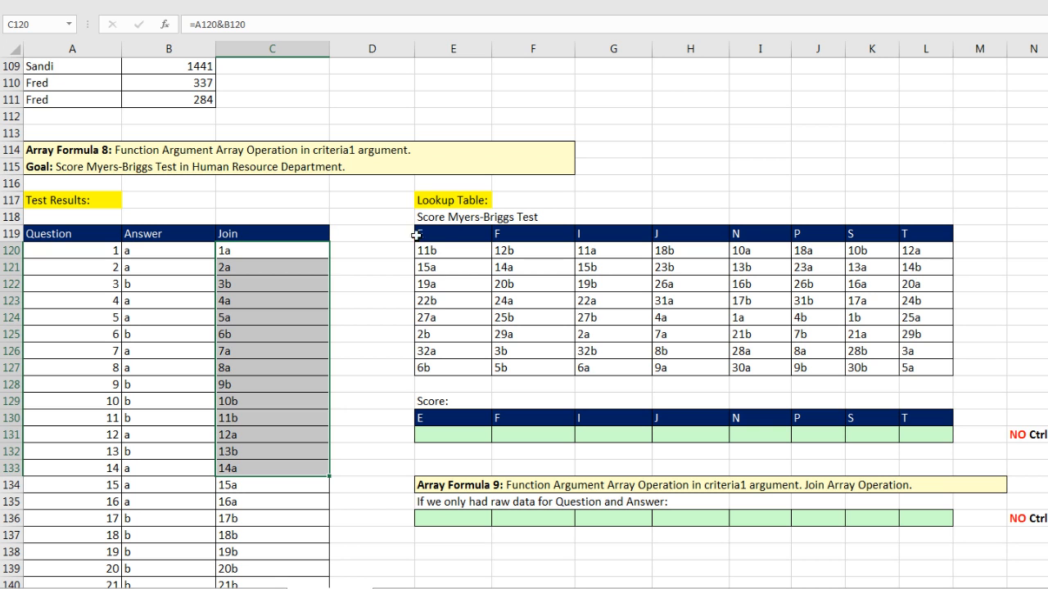
# - Examine how the E and F columns of the Myers-Briggs lookup table relate to the joined answers and the score cells
pyautogui.moveTo(431, 249); pyautogui.dragTo(447, 370)
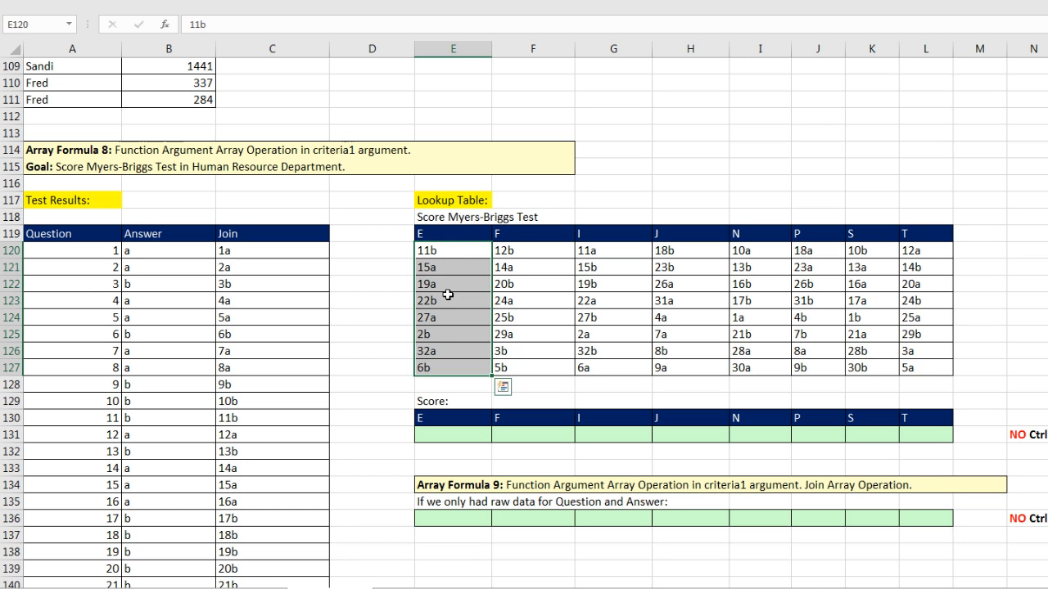
pyautogui.click(449, 433)
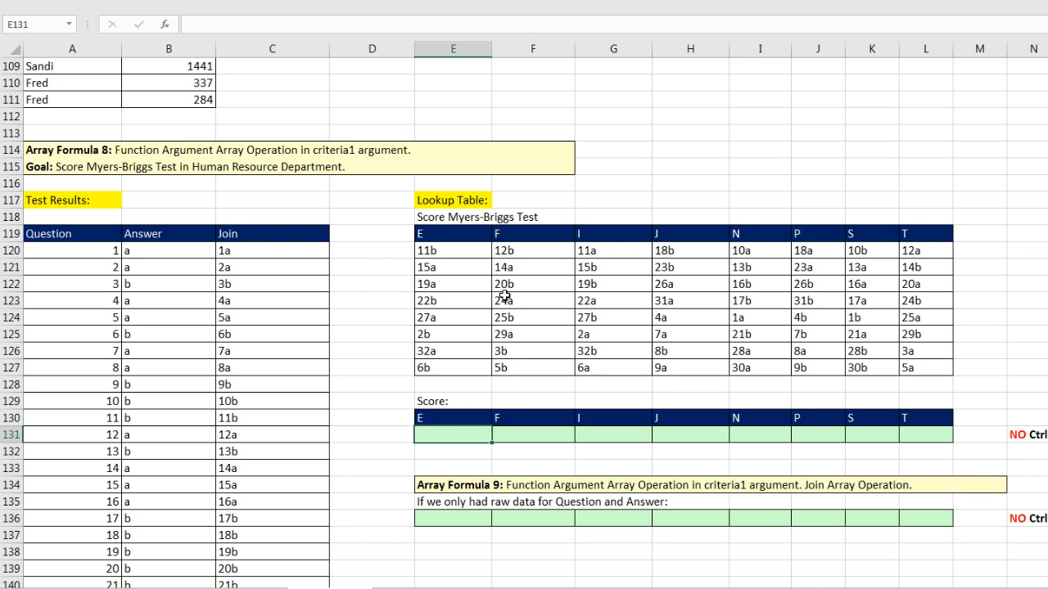
pyautogui.moveTo(513, 250); pyautogui.dragTo(521, 370)
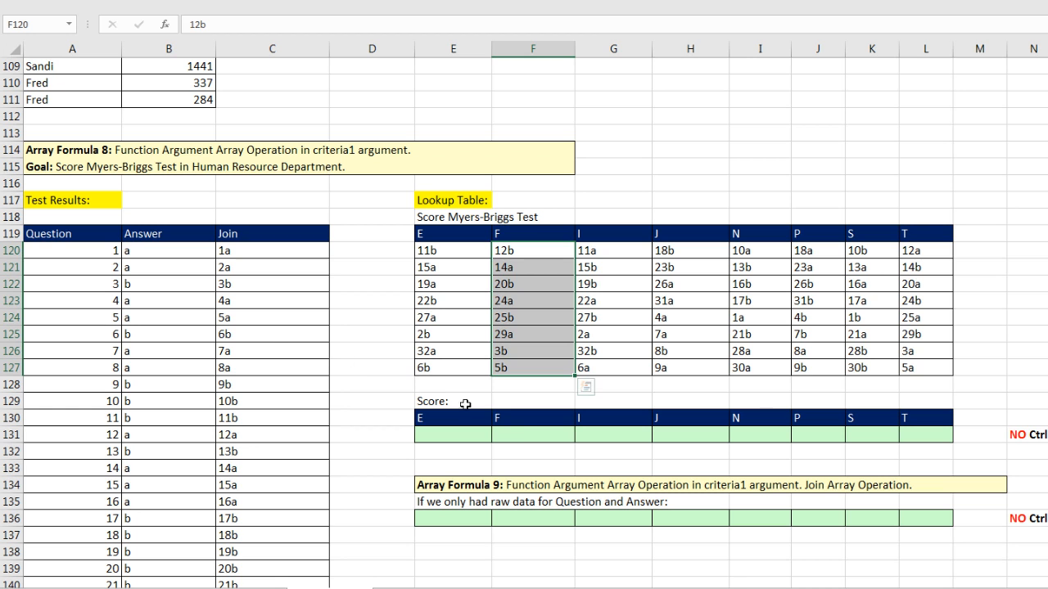
pyautogui.click(521, 435)
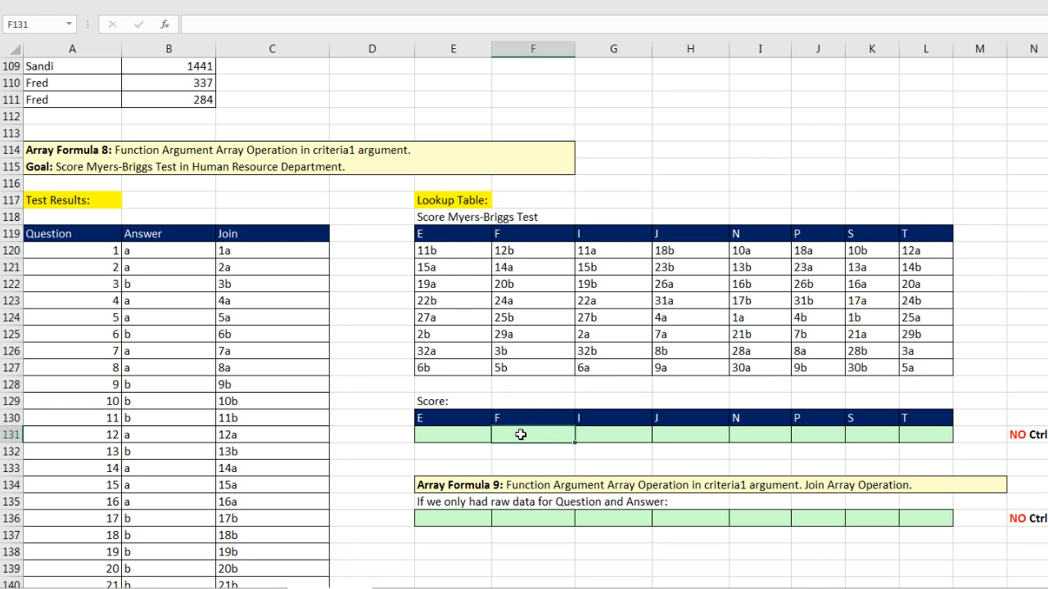
pyautogui.click(440, 254)
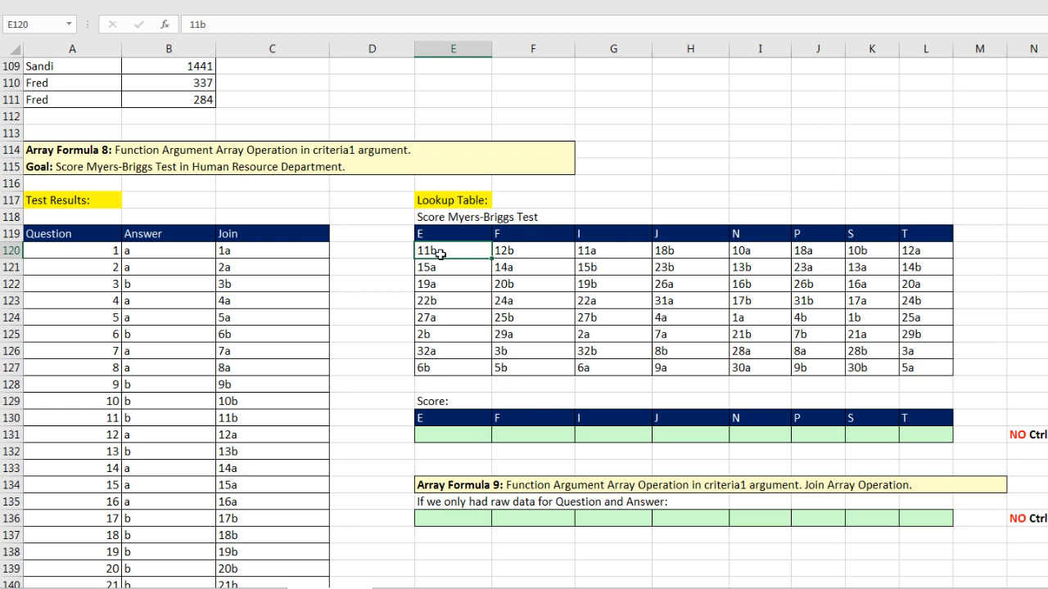
pyautogui.click(271, 418)
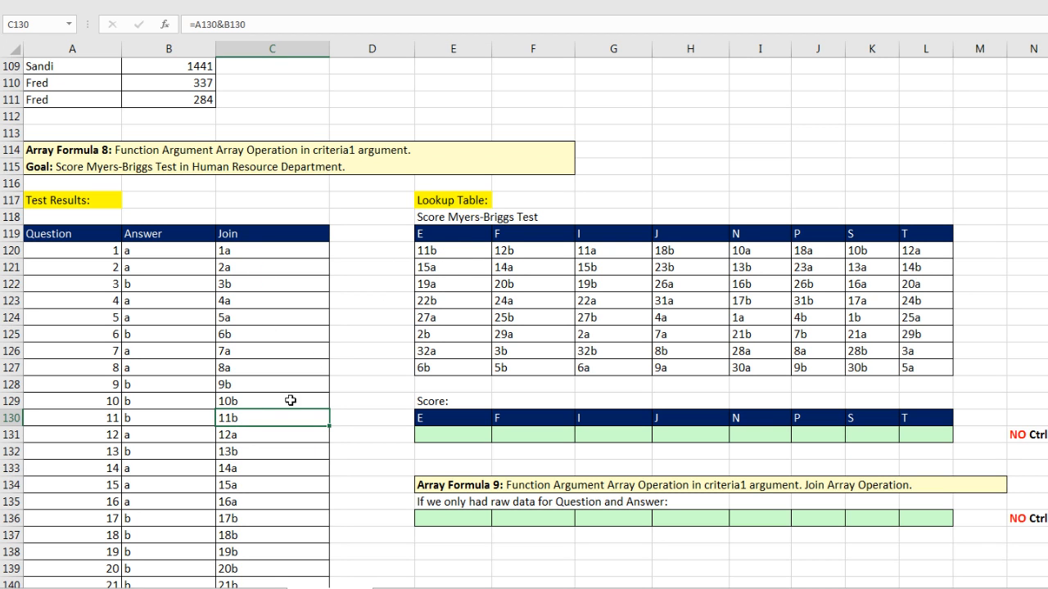
pyautogui.keyDown('ctrl'); pyautogui.click(271, 485); pyautogui.keyUp('ctrl')
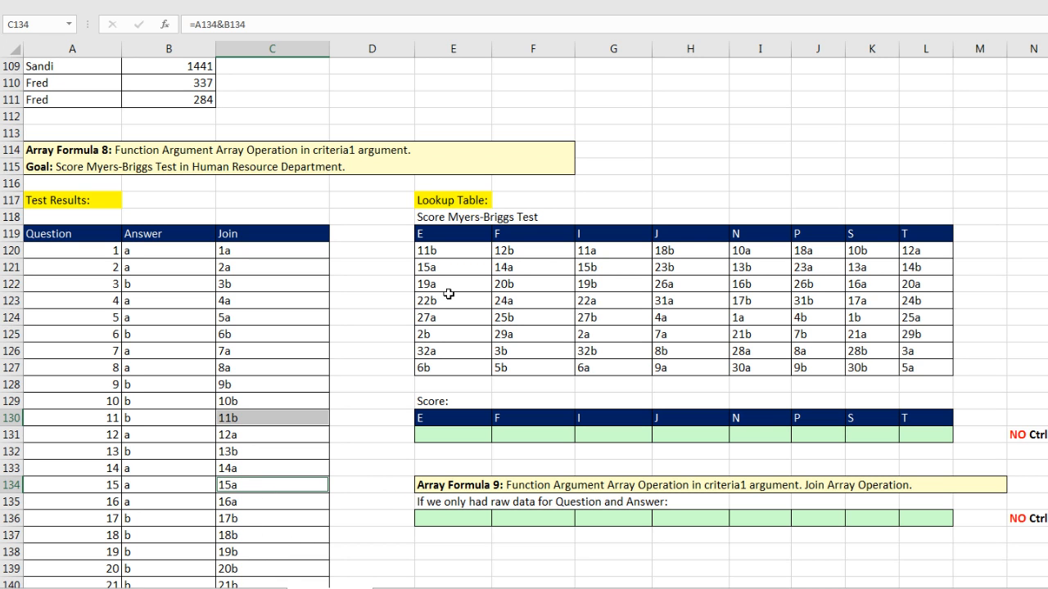
pyautogui.moveTo(443, 252); pyautogui.dragTo(442, 372)
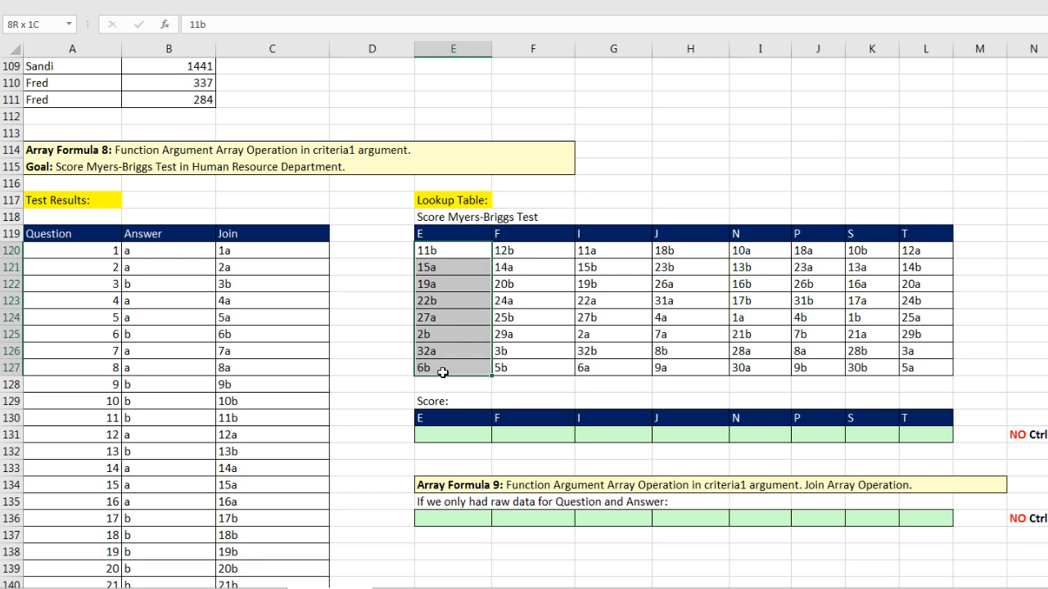
pyautogui.moveTo(500, 251); pyautogui.dragTo(518, 364)
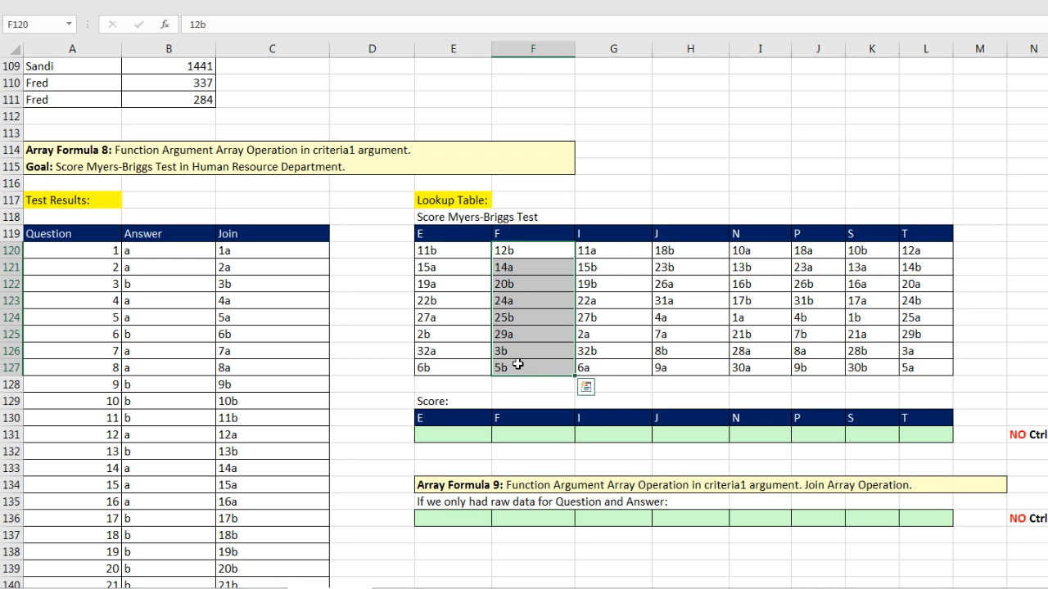
pyautogui.click(426, 434)
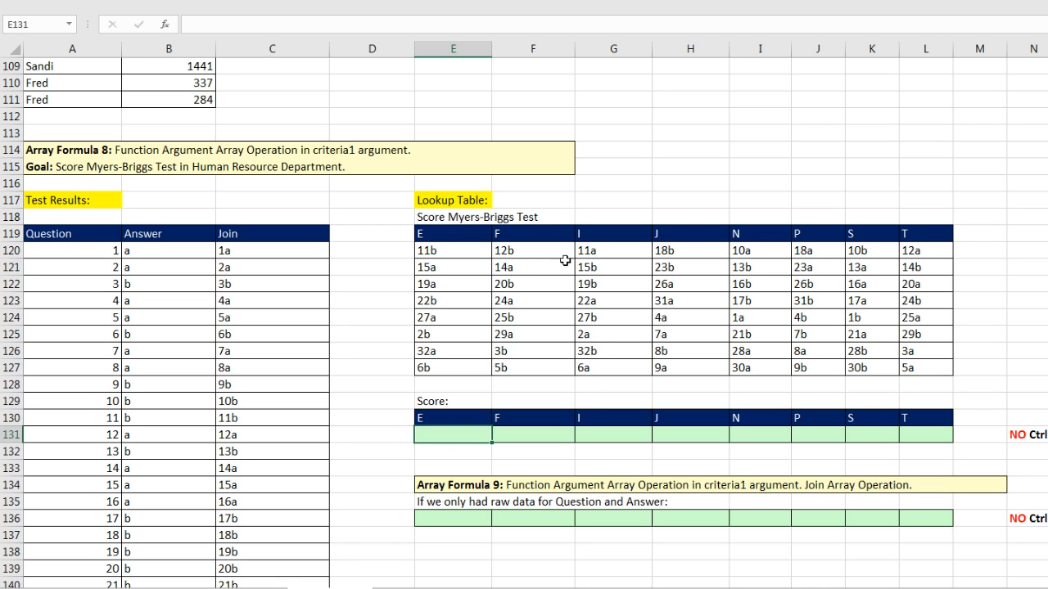
pyautogui.moveTo(440, 269); pyautogui.dragTo(444, 369)
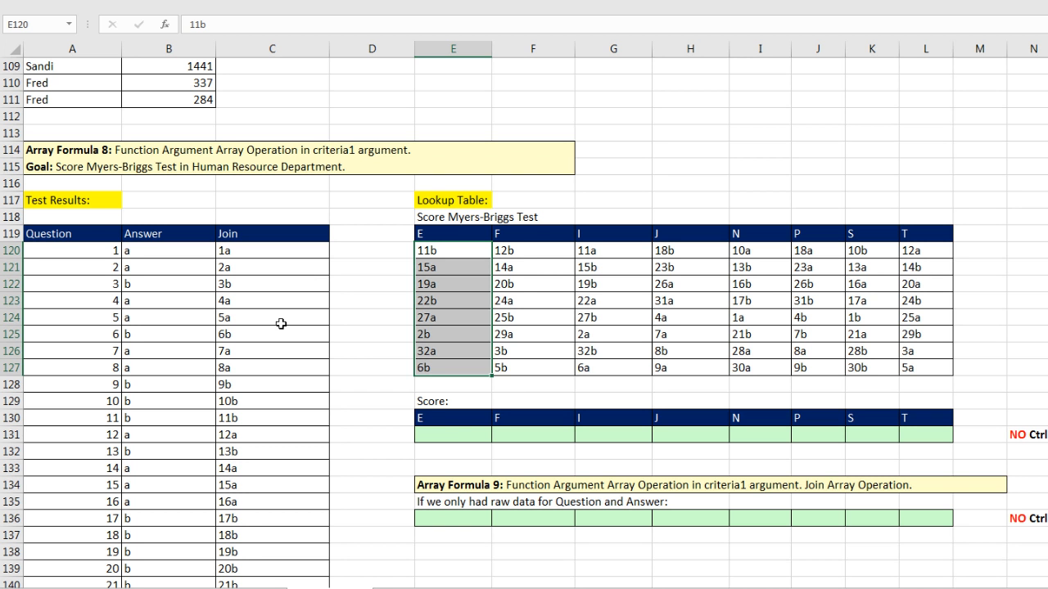
# - Start a COUNTIFS formula in E131 with the E column of the lookup table, E120:E127, as the criteria range
pyautogui.click(456, 434)
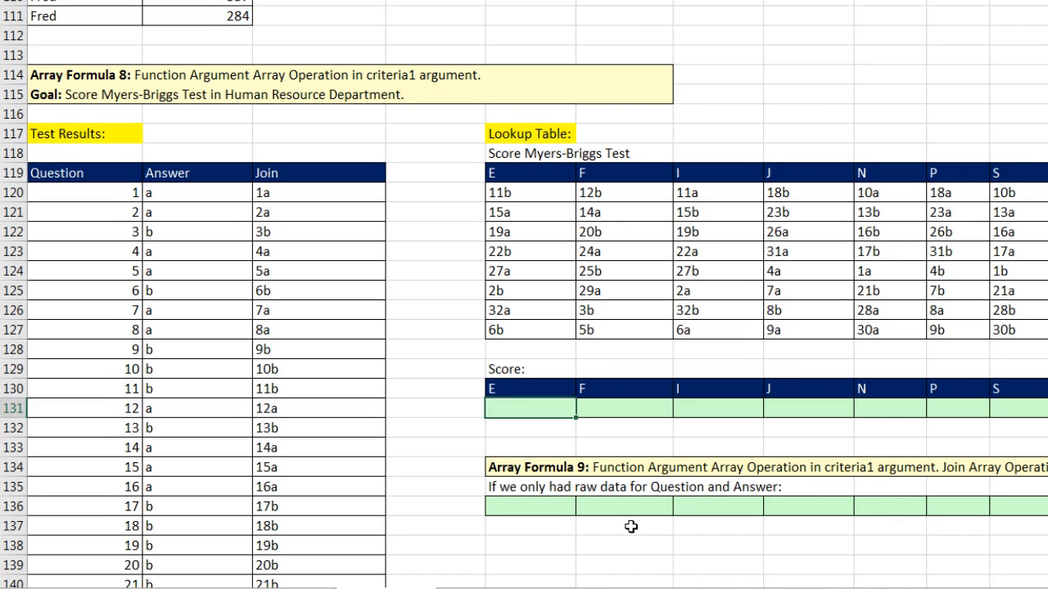
pyautogui.write('=countifs')
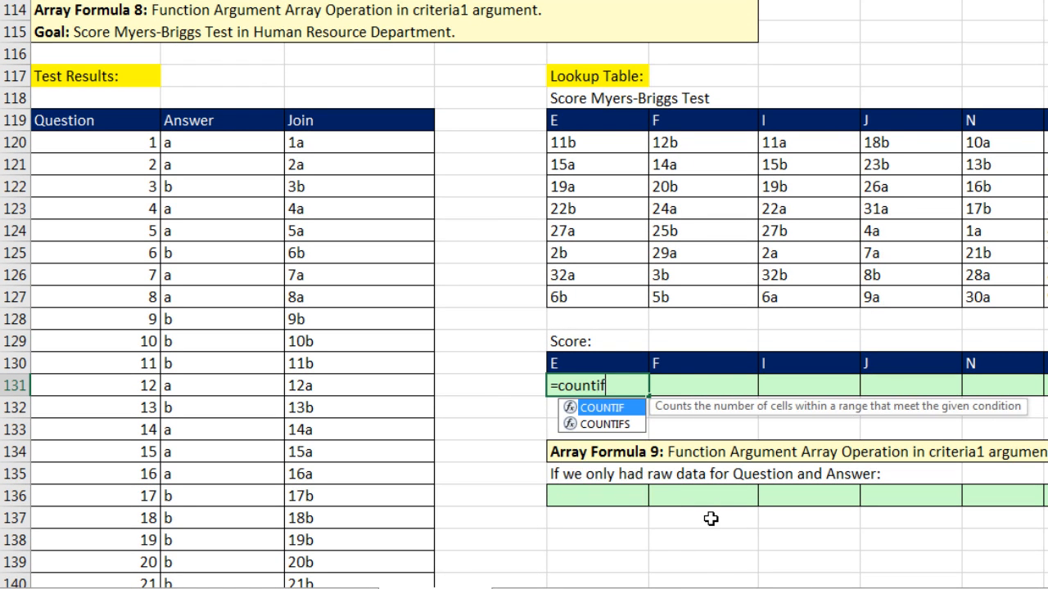
pyautogui.press('Tab')
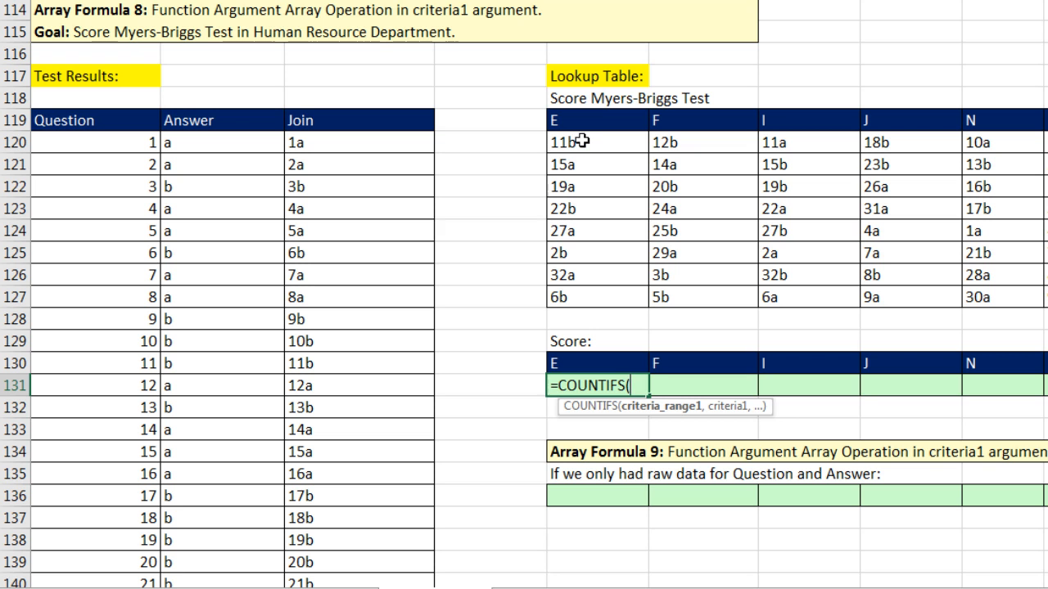
pyautogui.moveTo(582, 142); pyautogui.dragTo(588, 301)
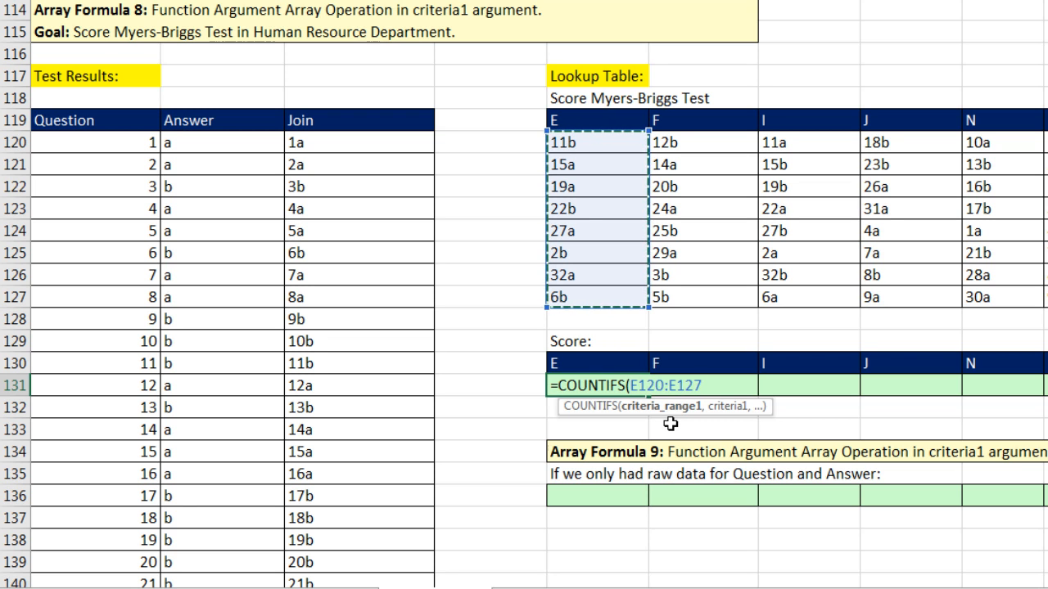
pyautogui.write(',')
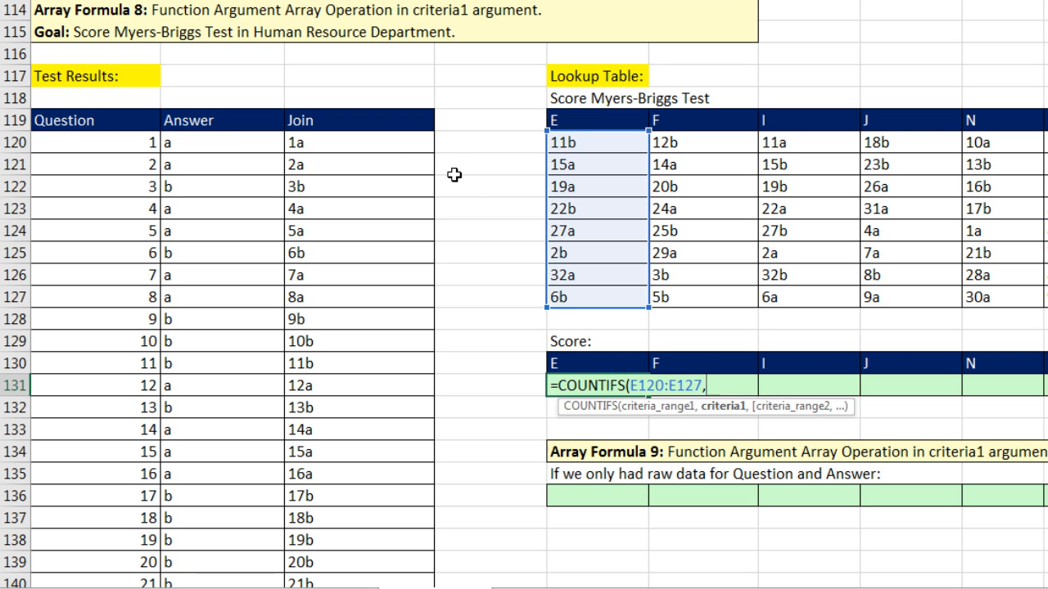
# - Supply the Join answers as absolute range $C$120:$C$151 for the COUNTIFS criteria1 argument and close the function
pyautogui.click(371, 145)
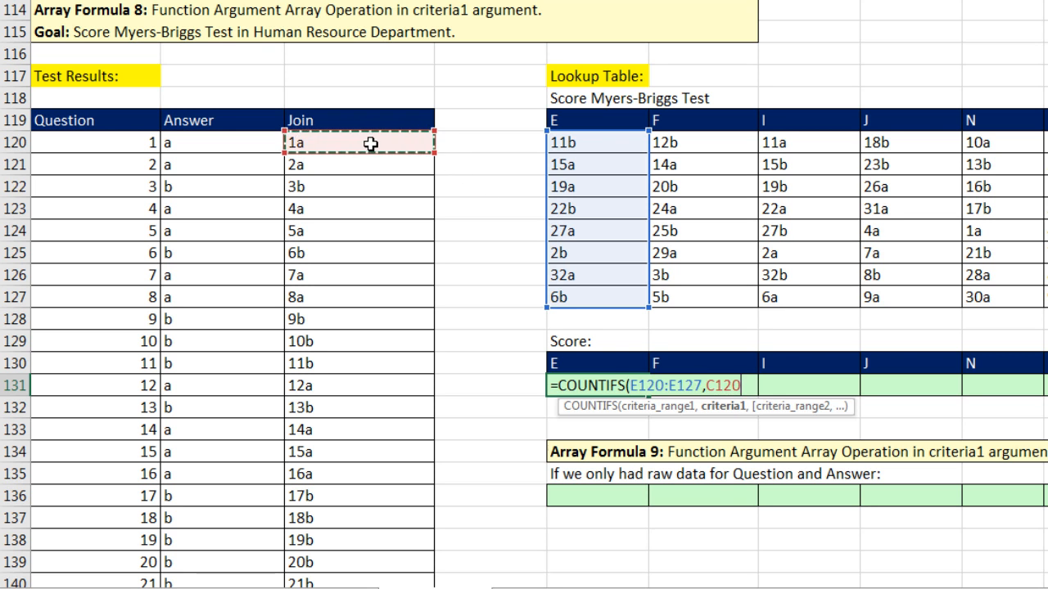
pyautogui.hotkey('ctrl', 'shift', 'Down')
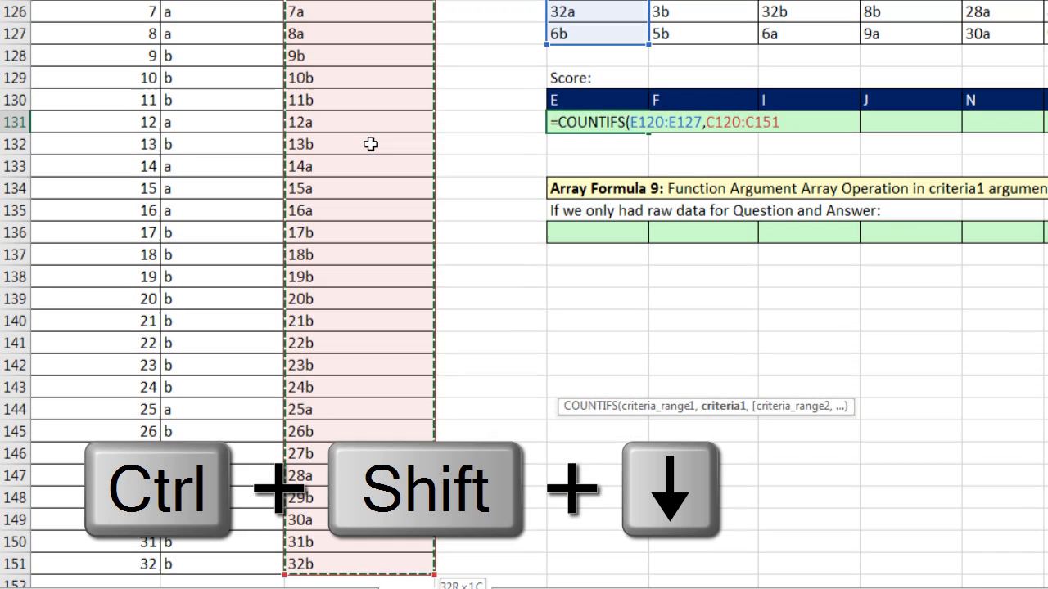
pyautogui.press('F4')
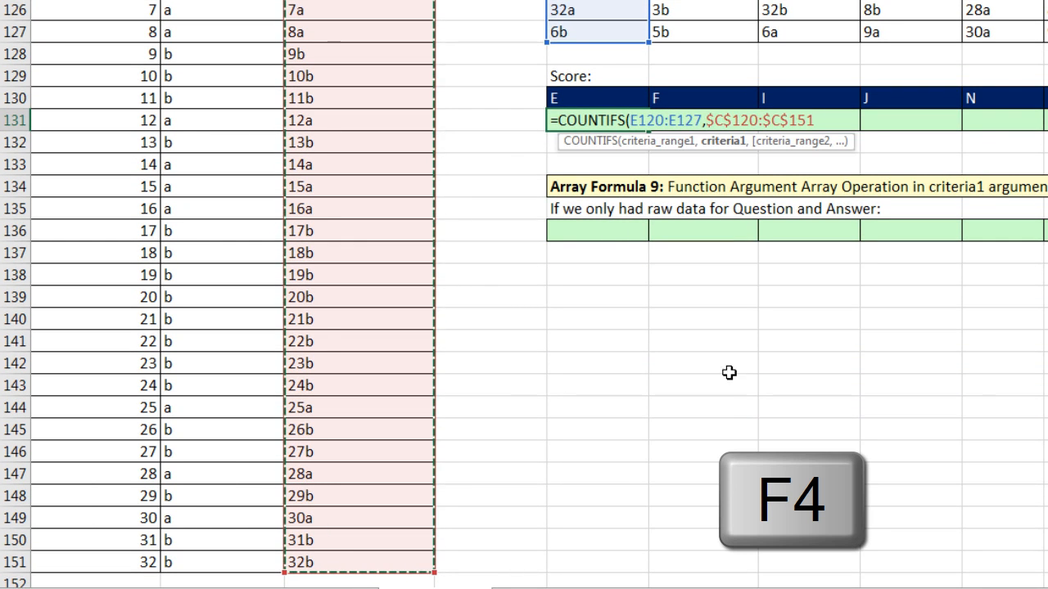
pyautogui.scroll(3, 753, 414)
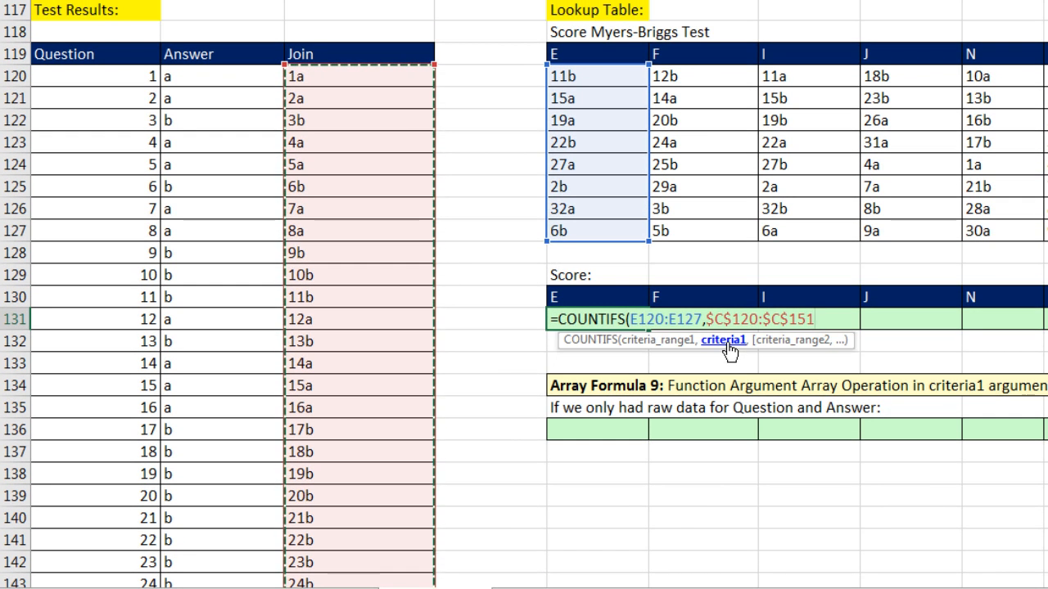
pyautogui.click(726, 342)
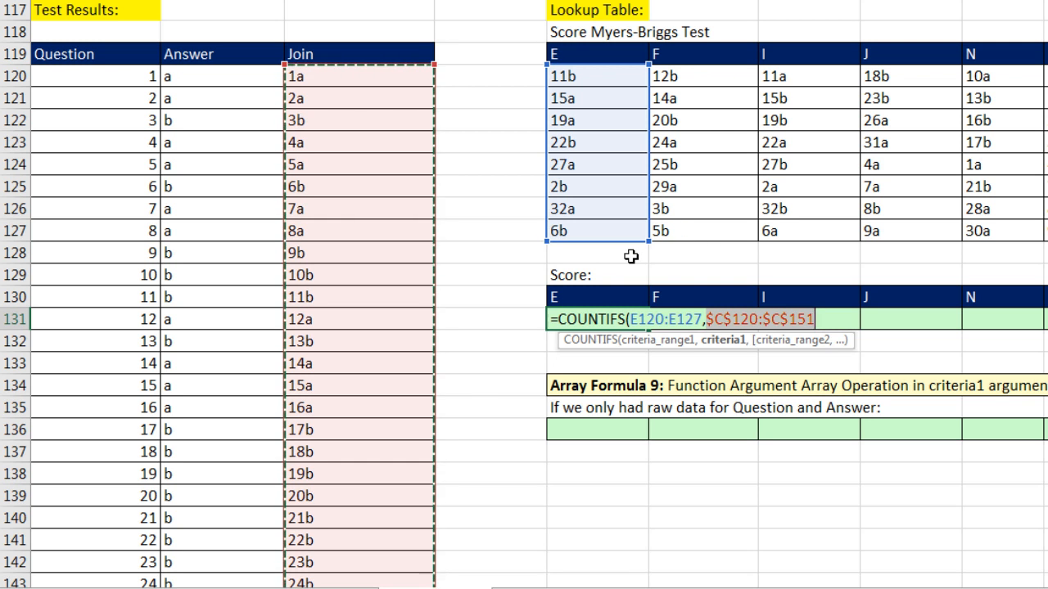
pyautogui.click(824, 319)
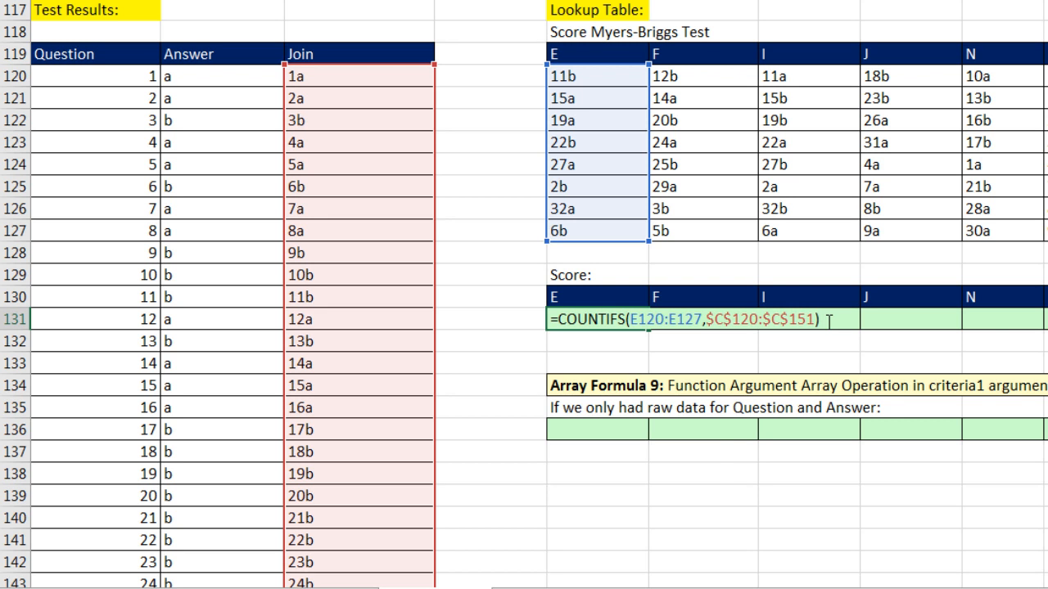
# - Evaluate the COUNTIFS expression in E131 to inspect the array it returns, and restore the formula
pyautogui.press('F9')
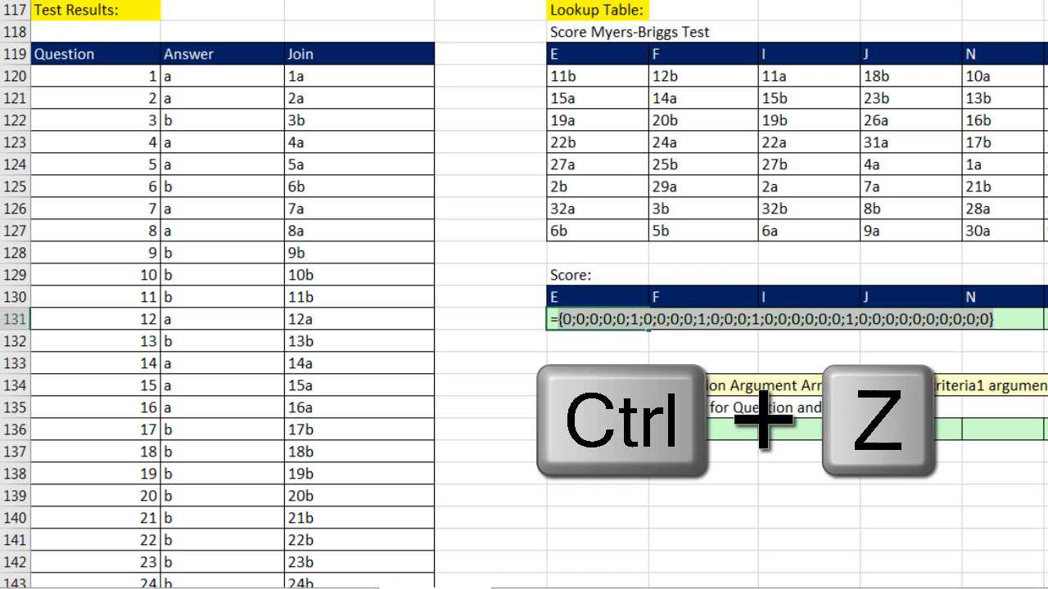
pyautogui.hotkey('ctrl', 'z')
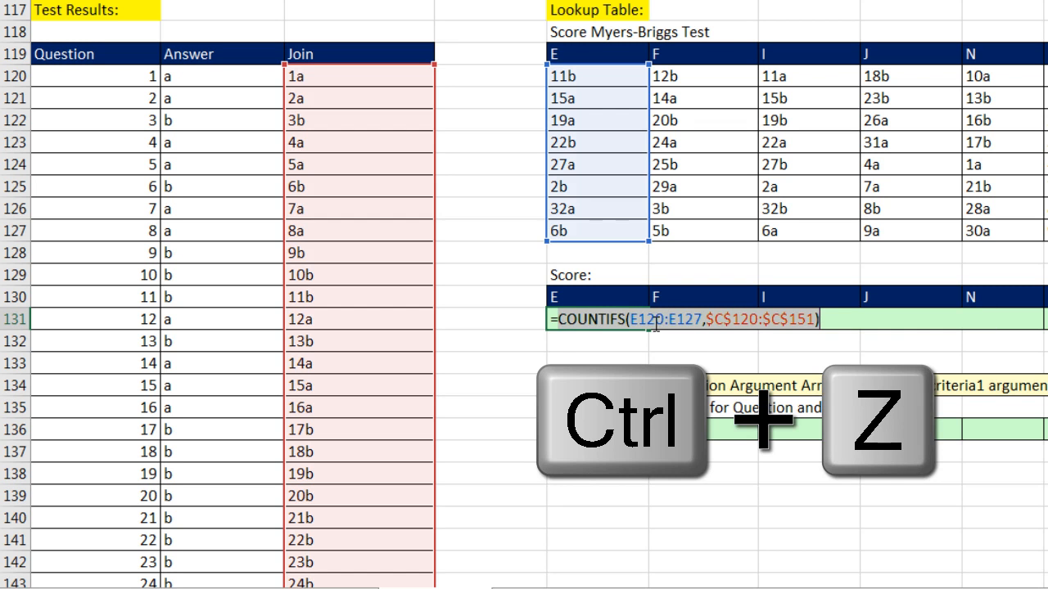
pyautogui.click(741, 322)
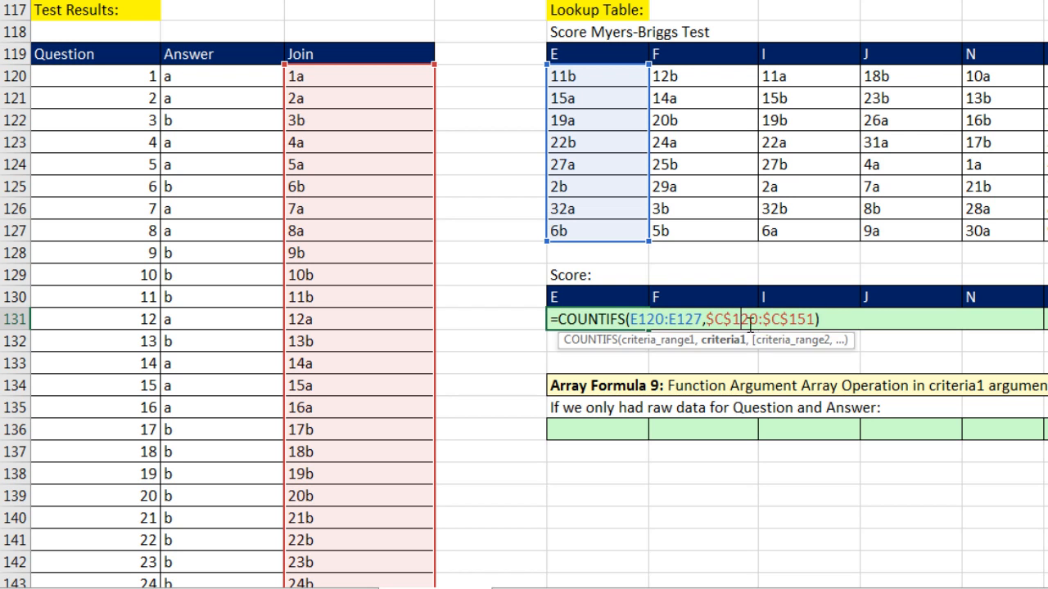
# - Wrap the COUNTIFS in SUMPRODUCT and enter =SUMPRODUCT(COUNTIFS(E120:E127,$C$120:$C$151)) in E131
pyautogui.click(559, 321)
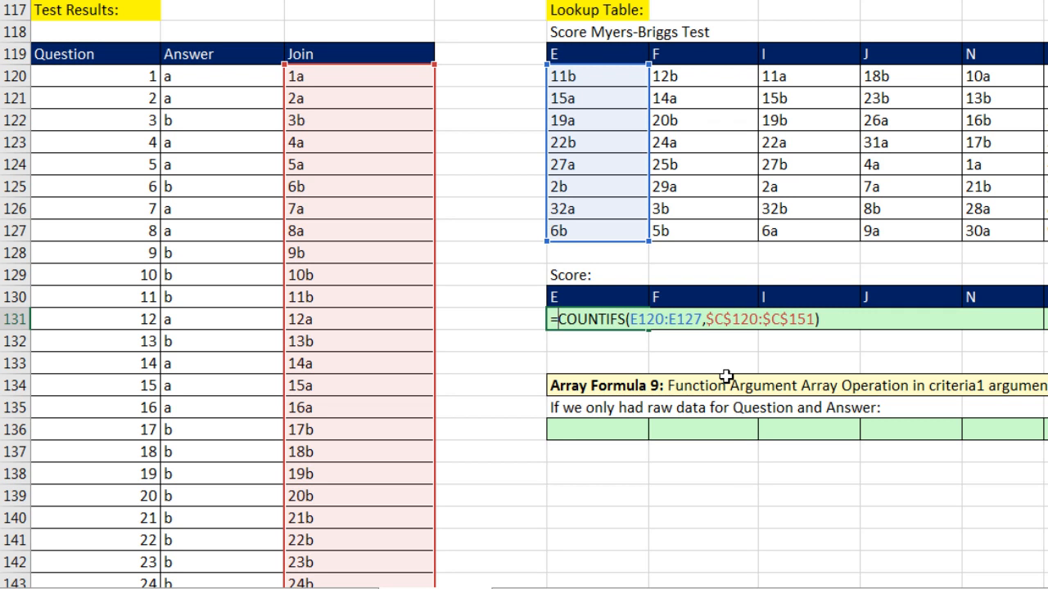
pyautogui.write('sump')
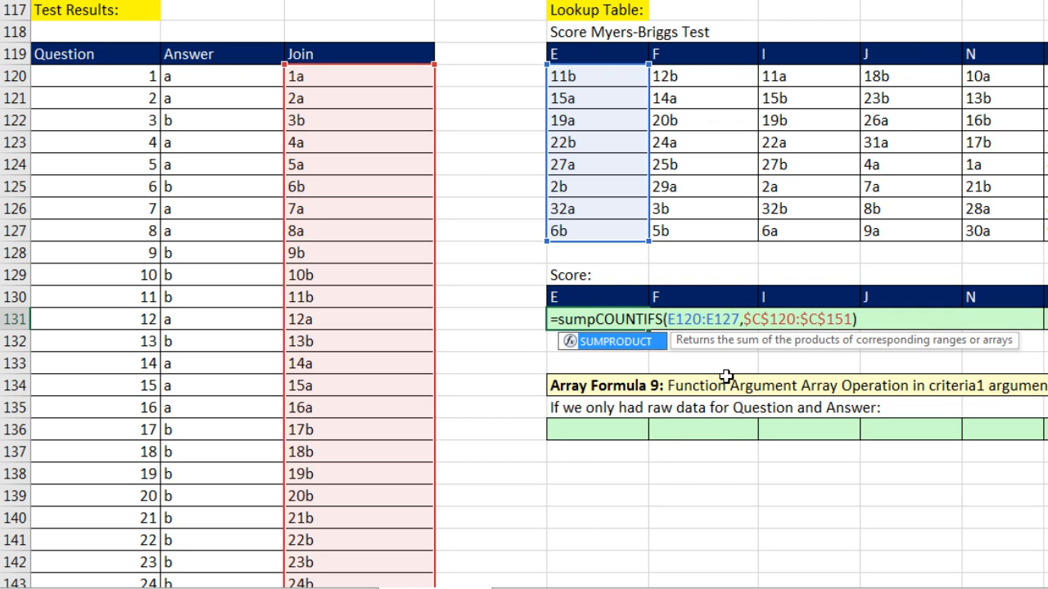
pyautogui.press('Tab')
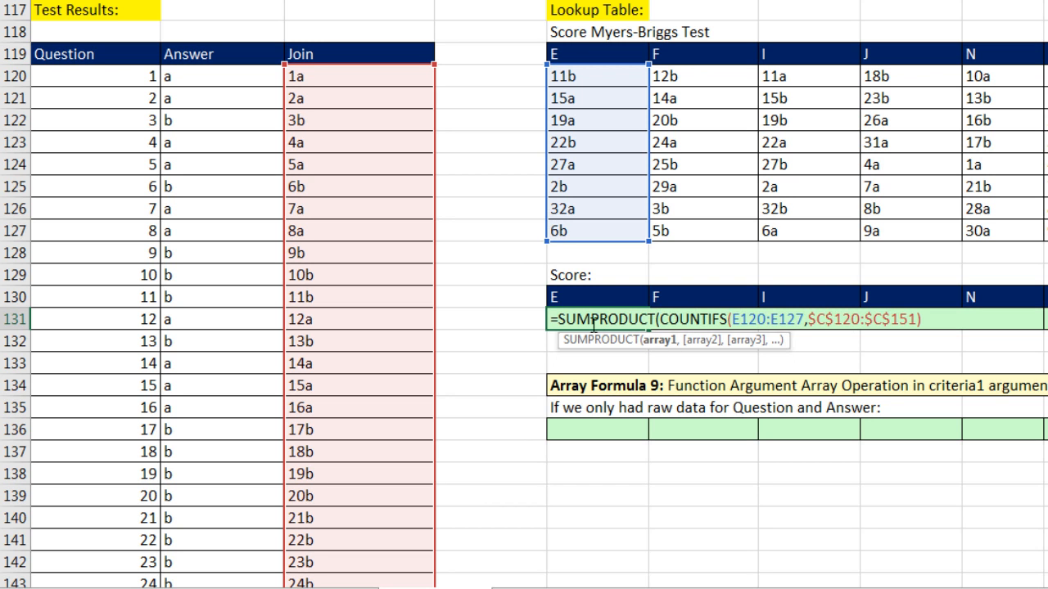
pyautogui.moveTo(589, 319); pyautogui.dragTo(558, 320)
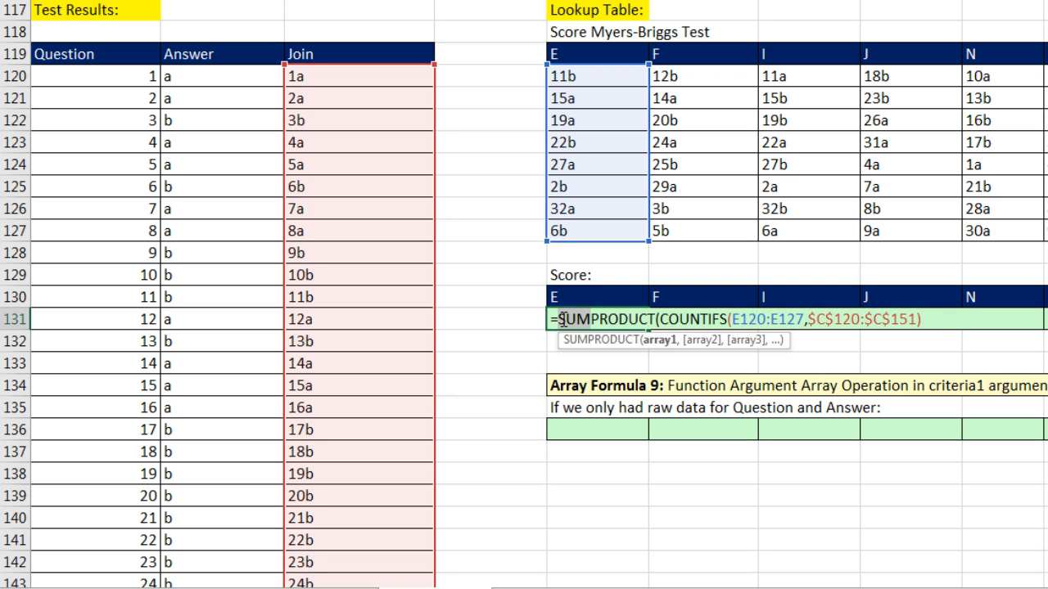
pyautogui.click(943, 319)
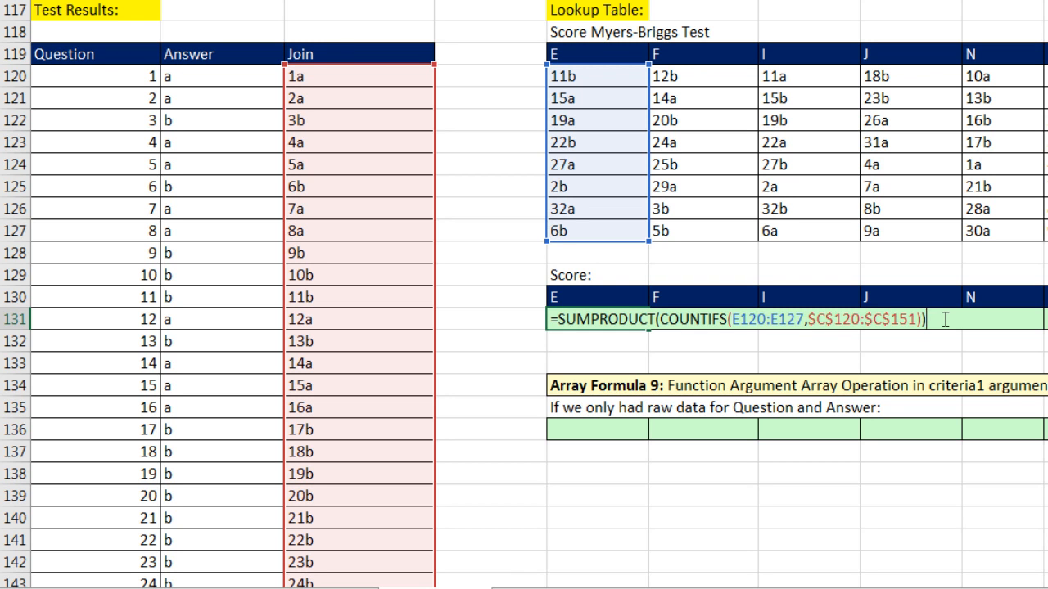
pyautogui.hotkey('ctrl', 'Return')
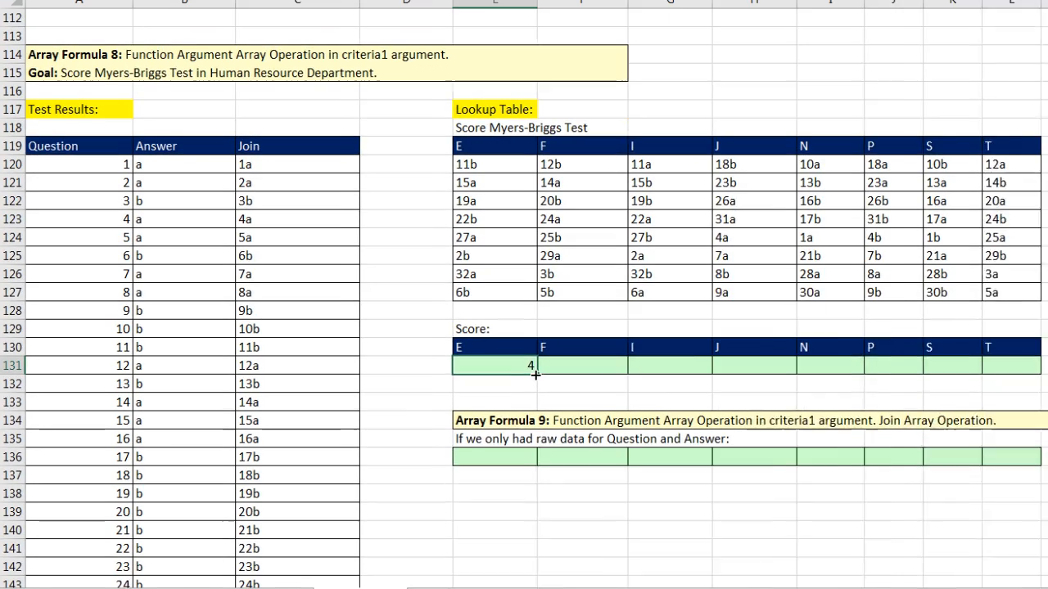
# - Copy the score formula from E131 across to L131 and check the cell references in L131
pyautogui.moveTo(536, 374); pyautogui.dragTo(1039, 388)
pyautogui.click(986, 371)
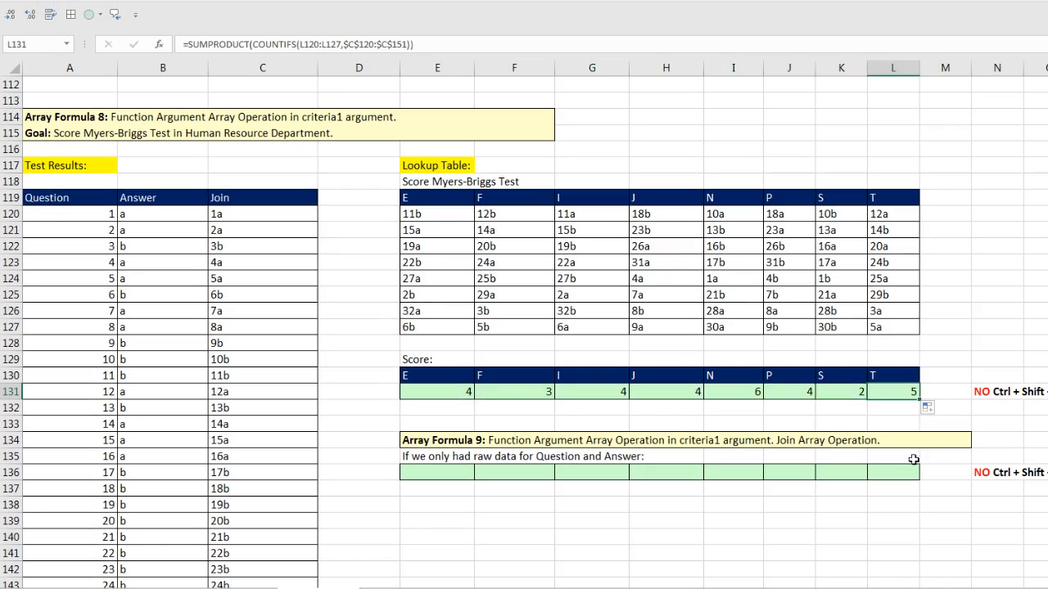
pyautogui.press('F2')
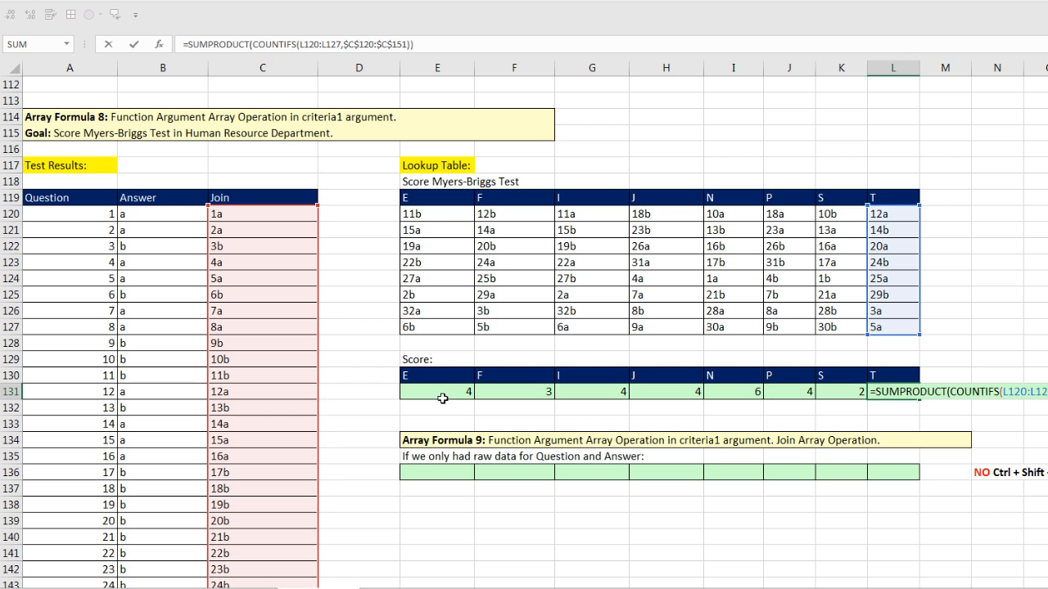
pyautogui.press('Escape')
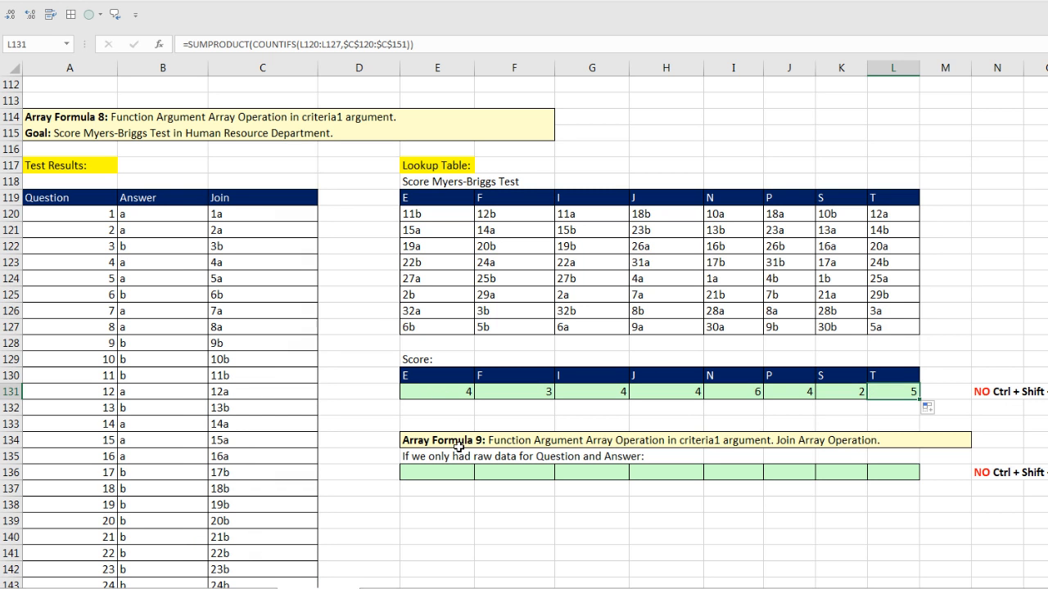
# - Examine the score formula in E131, the joining formulas in C120:C123, and the raw Question and Answer columns
pyautogui.doubleClick(452, 392)
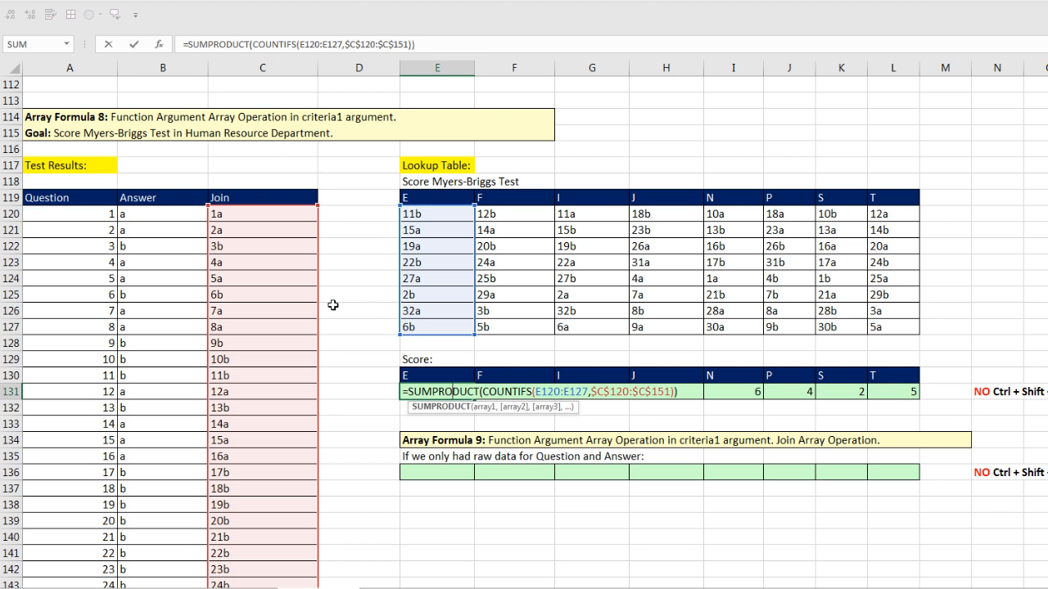
pyautogui.press('Escape')
pyautogui.doubleClick(256, 215)
pyautogui.press('Escape')
pyautogui.doubleClick(256, 231)
pyautogui.press('Escape')
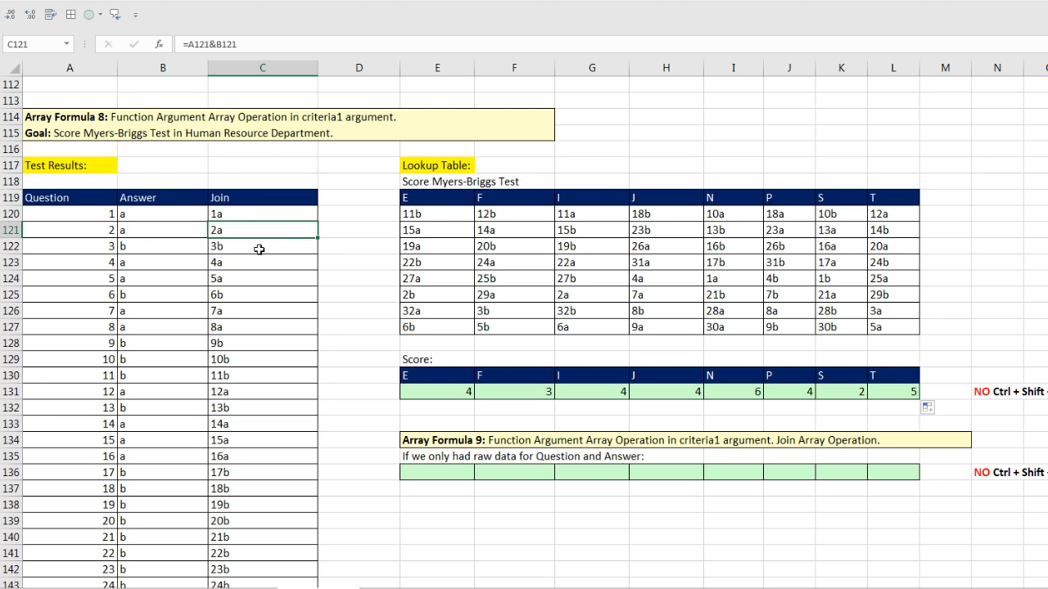
pyautogui.doubleClick(257, 248)
pyautogui.press('Escape')
pyautogui.doubleClick(261, 263)
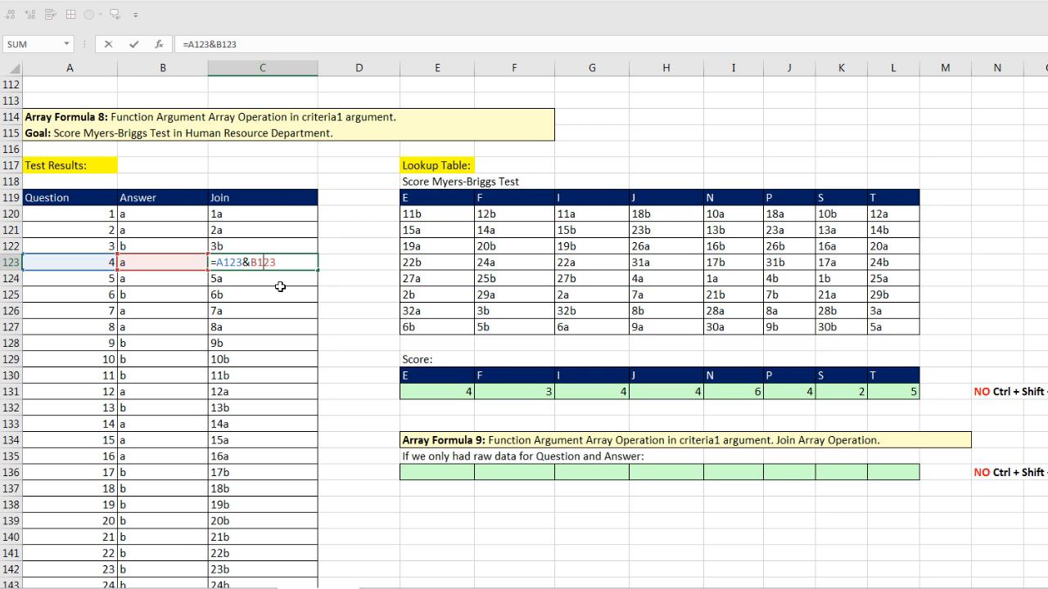
pyautogui.press('Escape')
pyautogui.moveTo(105, 199); pyautogui.dragTo(154, 413)
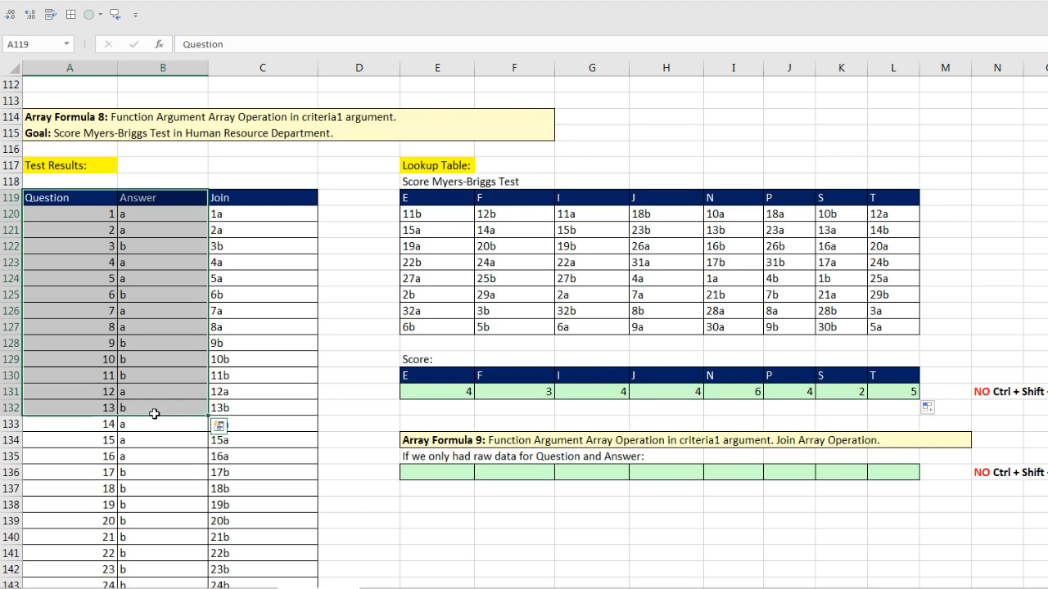
# - Copy the formula text of E131 into E136 with its cell references unchanged
pyautogui.click(430, 392)
pyautogui.press('F2')
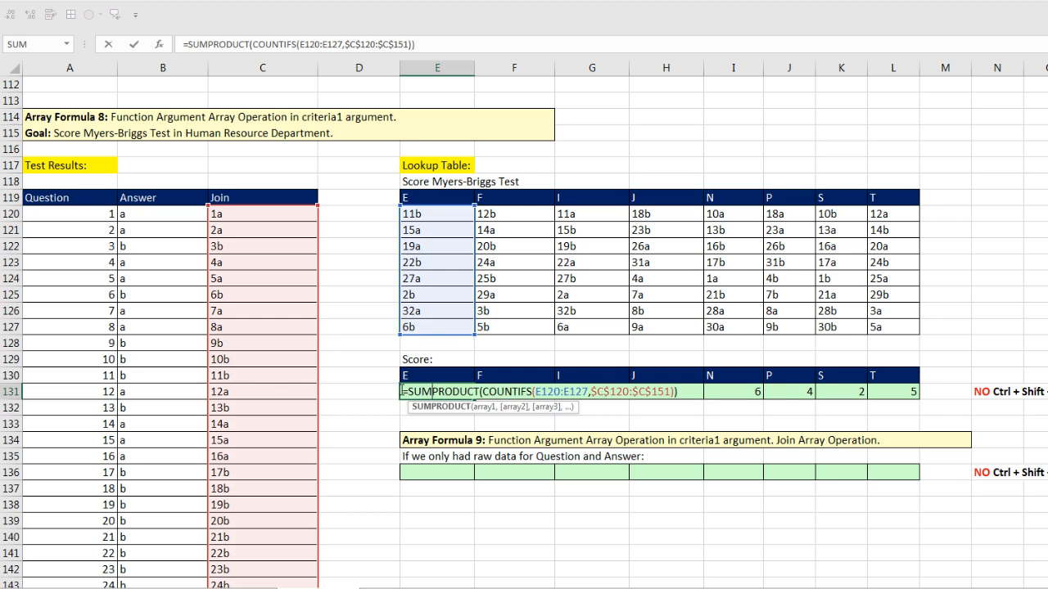
pyautogui.moveTo(403, 391); pyautogui.dragTo(714, 407)
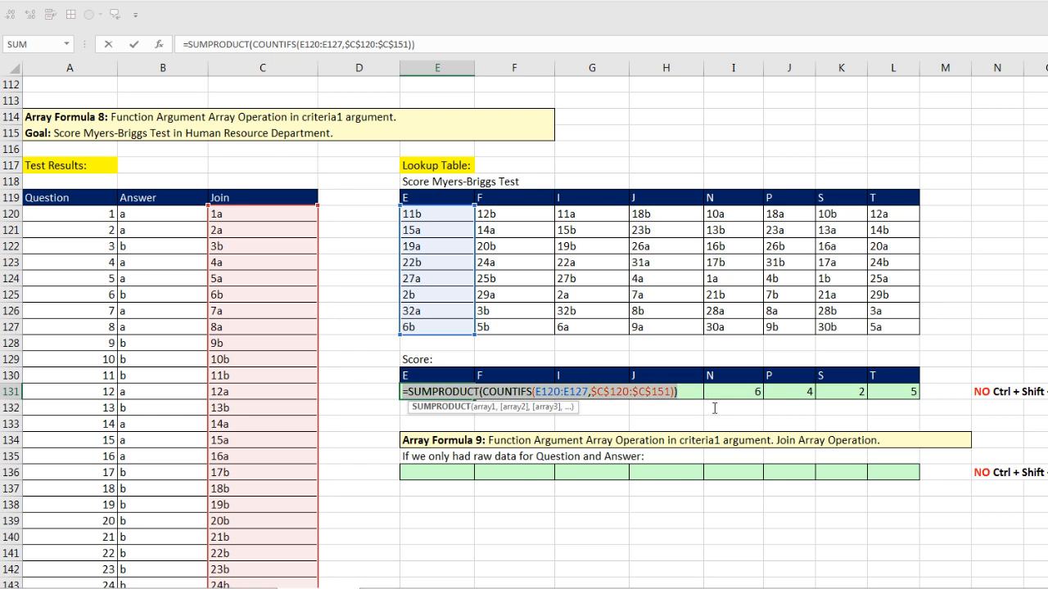
pyautogui.hotkey('ctrl', 'c')
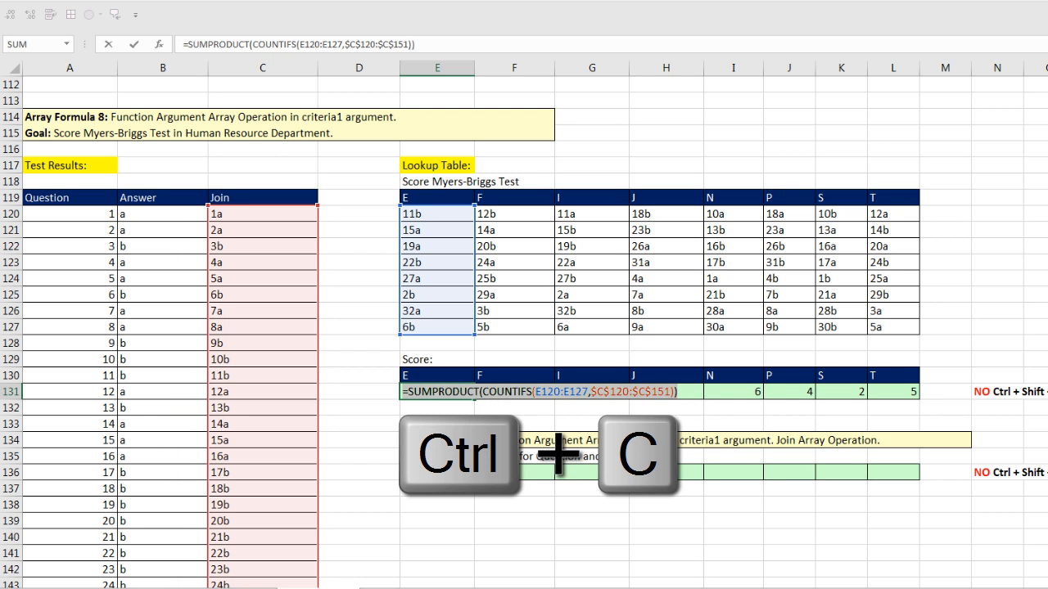
pyautogui.press('Escape')
pyautogui.click(462, 470)
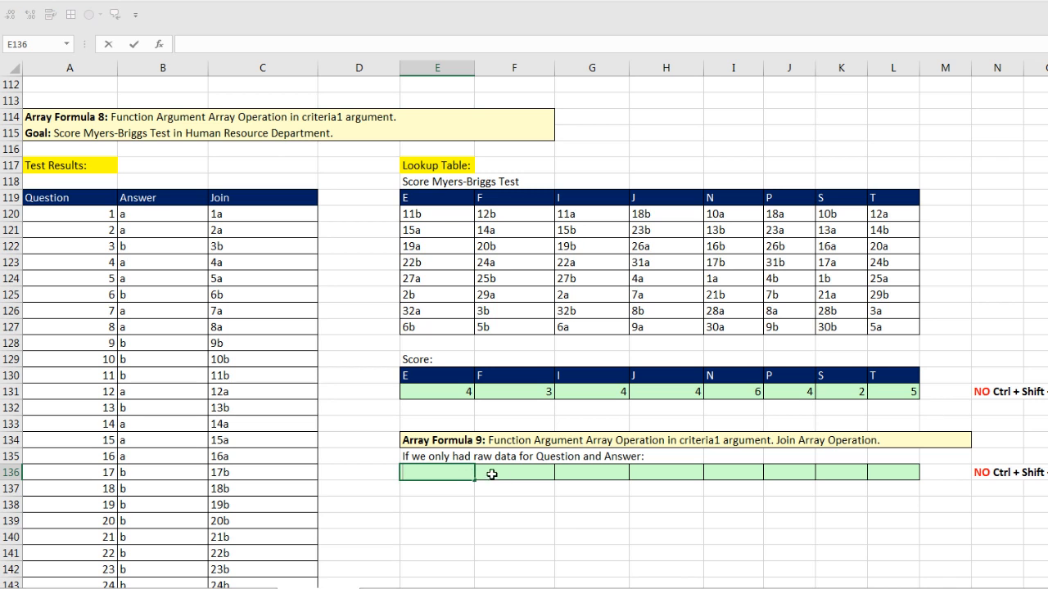
pyautogui.hotkey('ctrl', 'v')
# - In E136, replace the COUNTIFS criteria1 range with the joined absolute ranges $A$120:$A$151&$B$120:$B$151
pyautogui.click(616, 474)
pyautogui.click(615, 494)
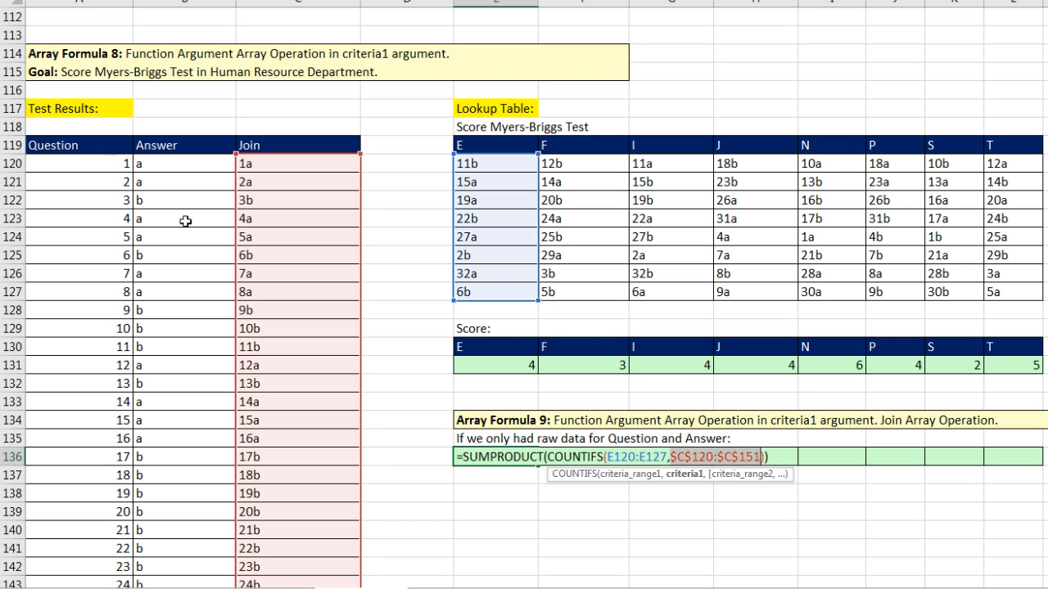
pyautogui.click(104, 166)
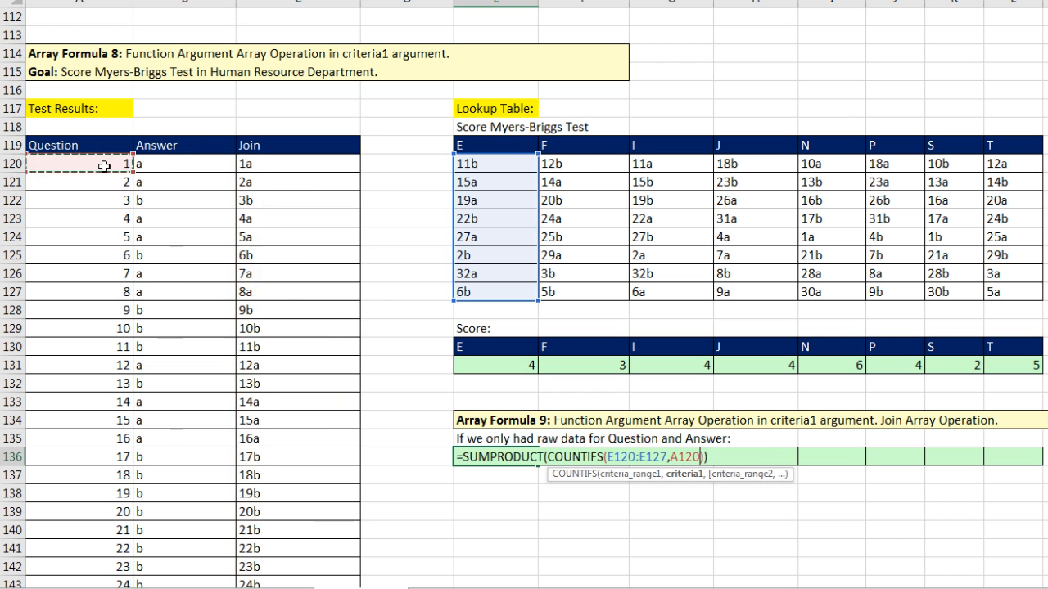
pyautogui.hotkey('ctrl', 'shift', 'Down')
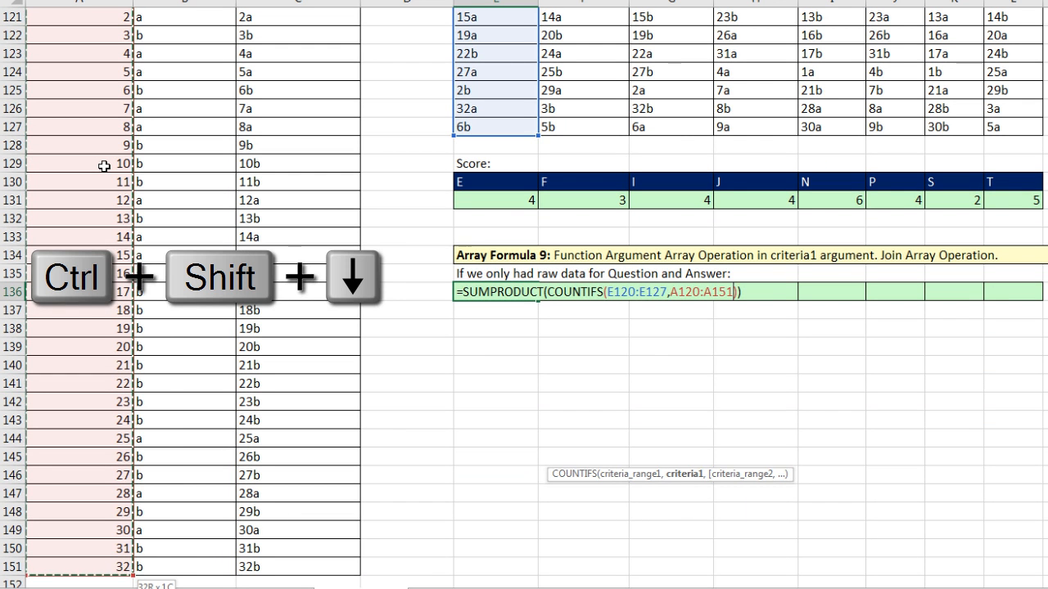
pyautogui.press('F4')
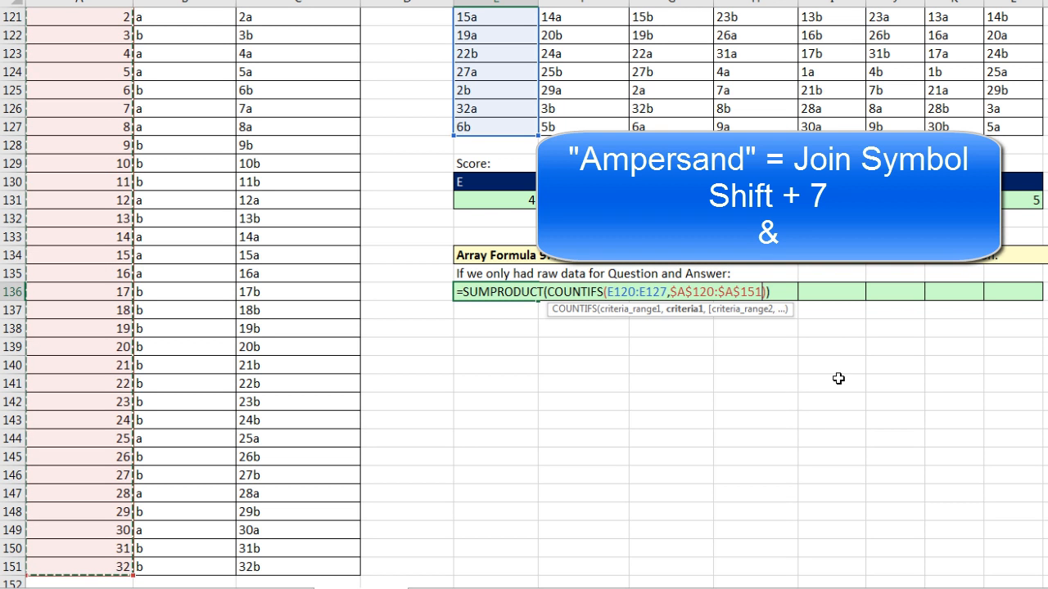
pyautogui.write('&')
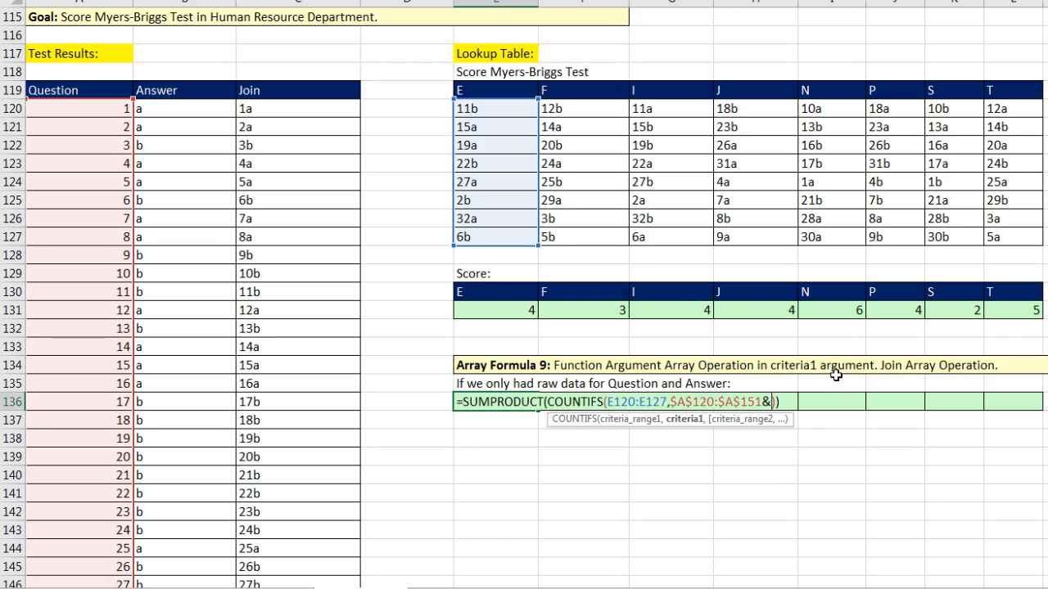
pyautogui.click(181, 107)
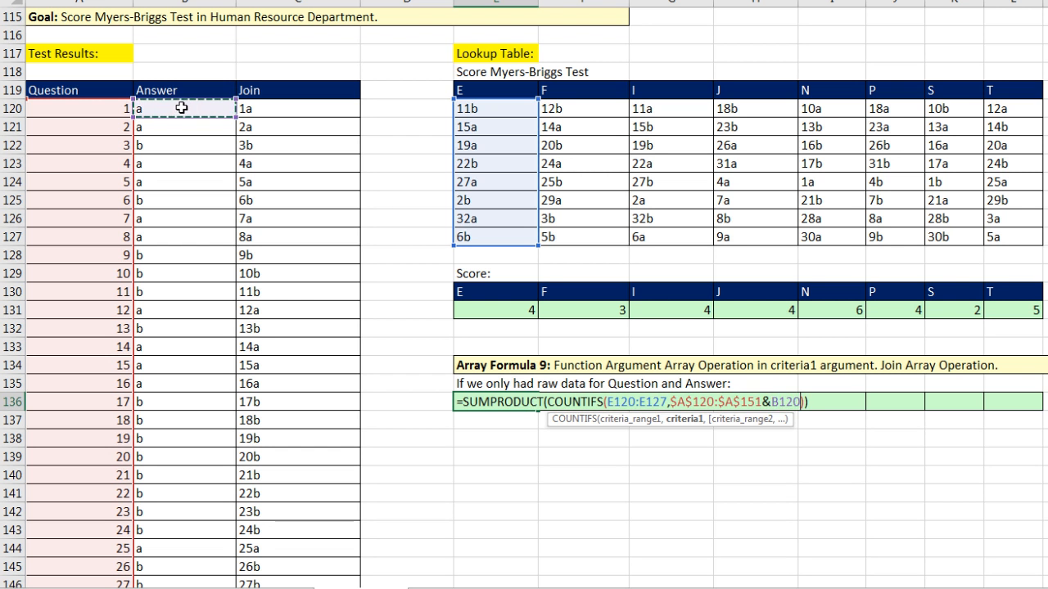
pyautogui.hotkey('ctrl', 'shift', 'Down')
pyautogui.press('F4')
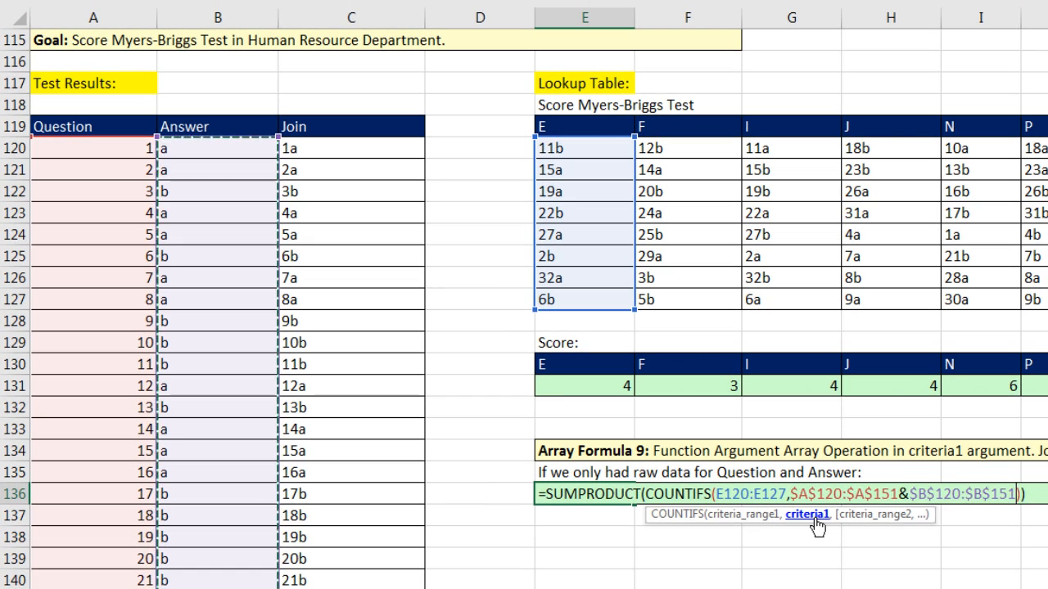
# - Evaluate and restore the joined criteria1 argument in E136, then enter the formula and copy it across to L136
pyautogui.click(816, 521)
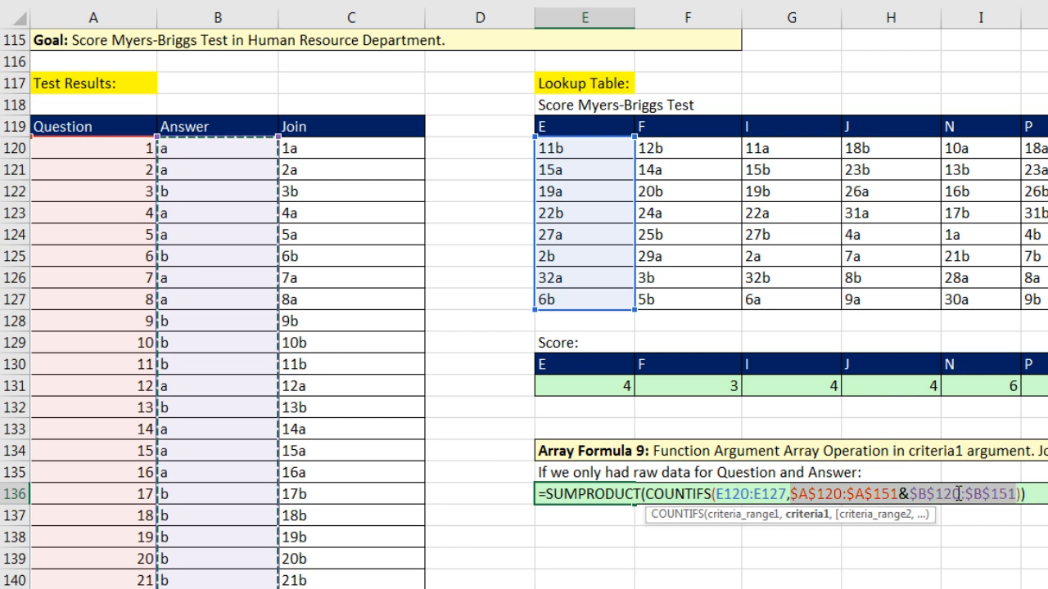
pyautogui.press('F9')
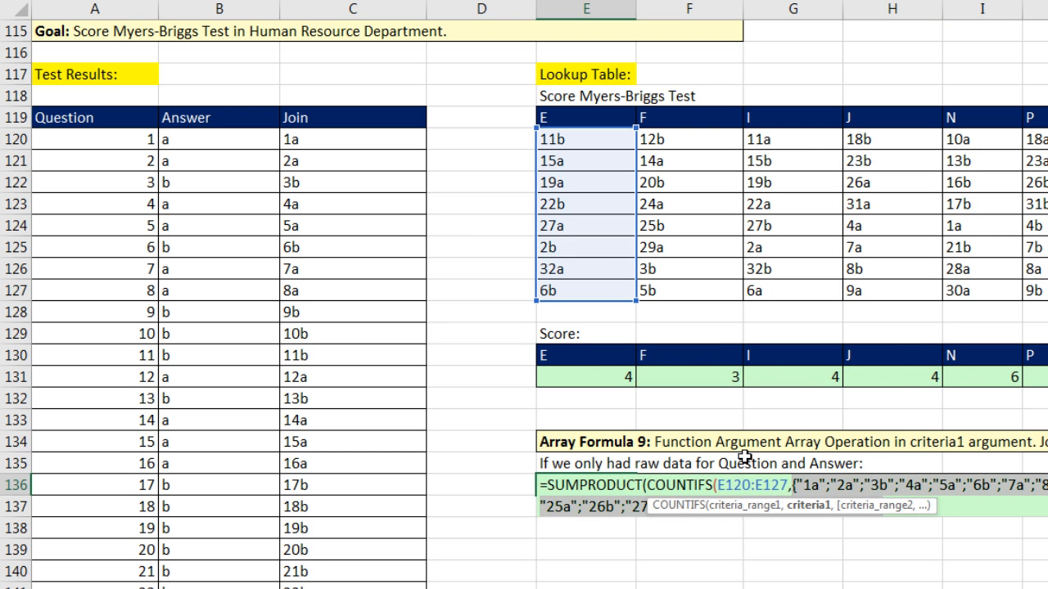
pyautogui.hotkey('ctrl', 'z')
pyautogui.hotkey('ctrl', 'Return')
pyautogui.moveTo(599, 472); pyautogui.dragTo(1003, 423)
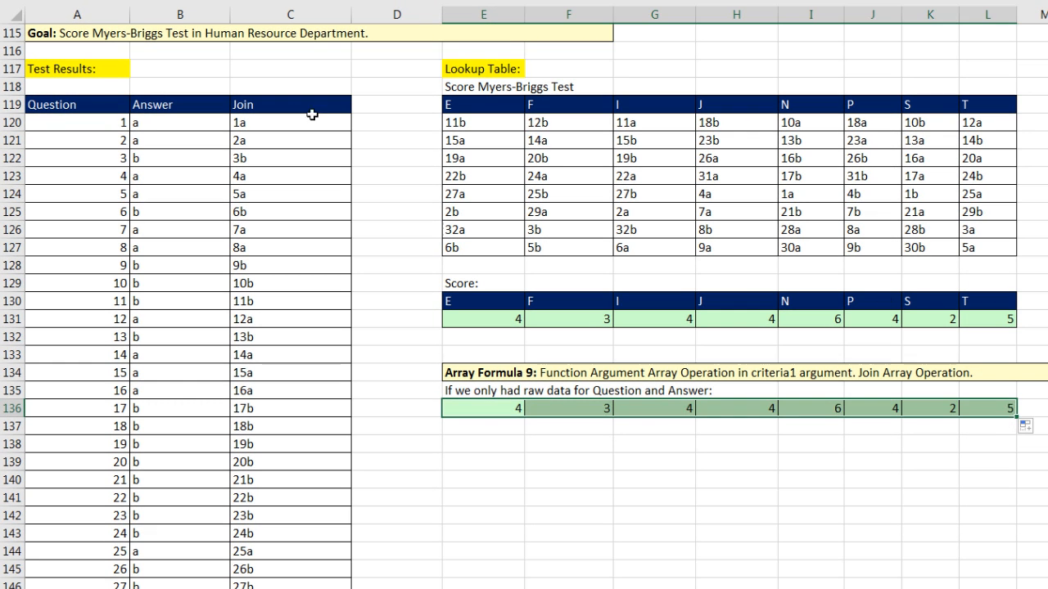
# - Clear the contents of the Join column, heading included, in C119:C151
pyautogui.click(284, 105)
pyautogui.hotkey('ctrl', 'shift', 'Down')
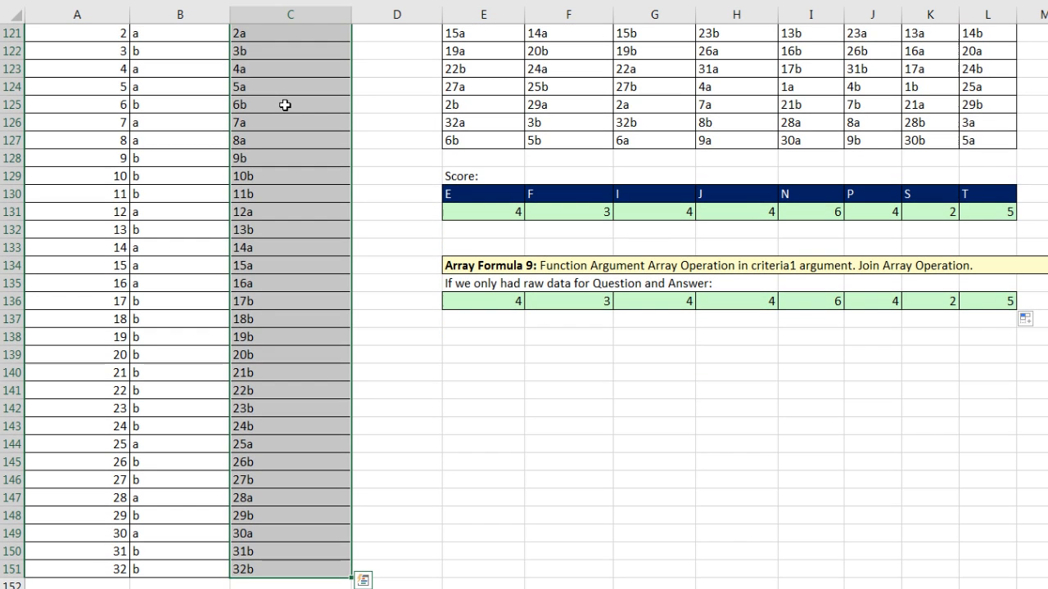
pyautogui.press('Delete')
pyautogui.scroll(5, 283, 103)
pyautogui.scroll(-2, 439, 178)
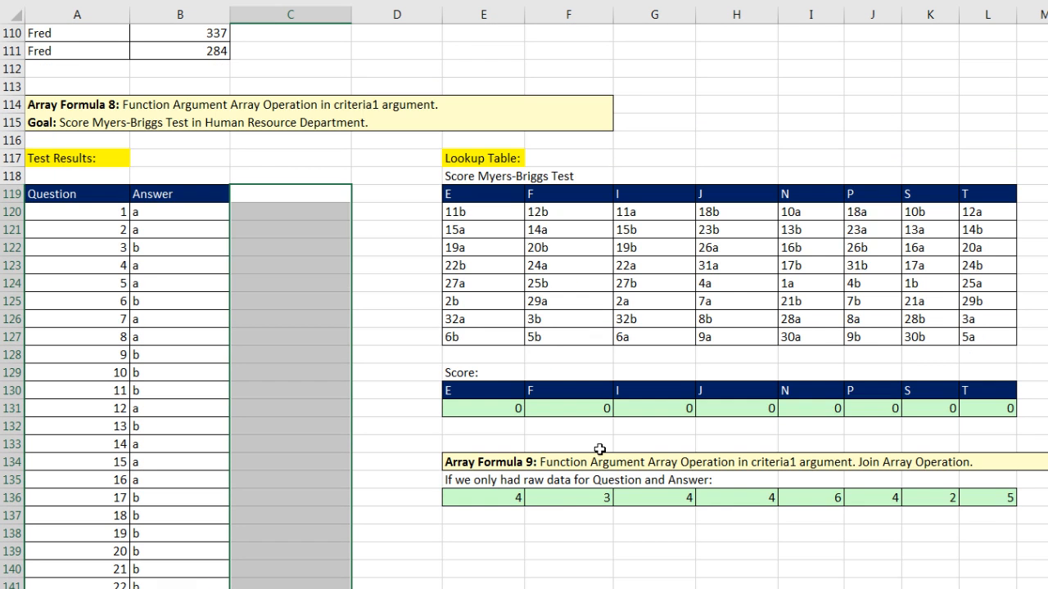
# - Compare the ranges used by the formulas in E136 and E131, and undo the clearing of the Join column
pyautogui.doubleClick(496, 499)
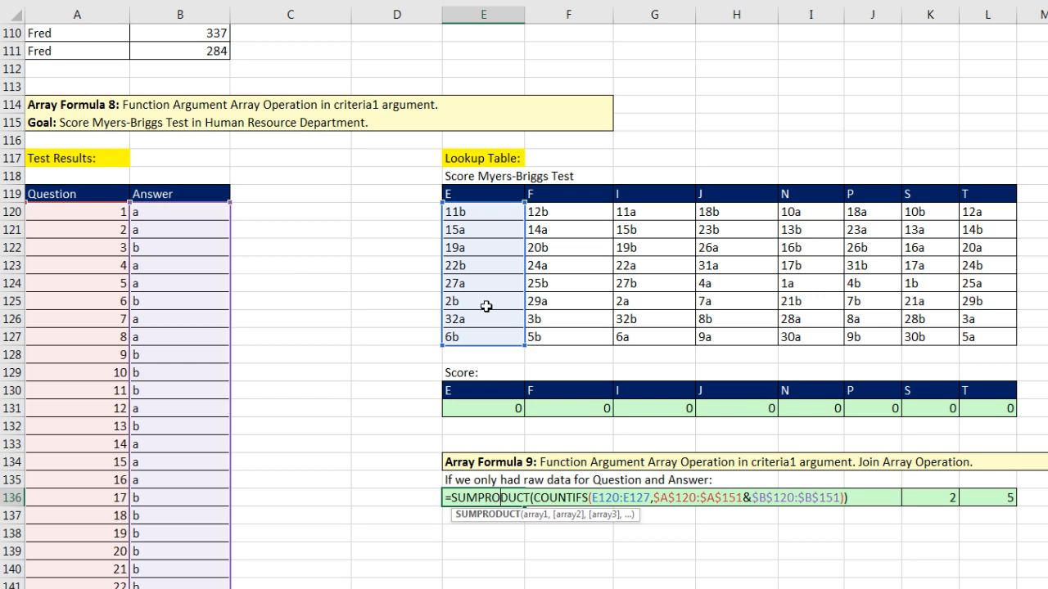
pyautogui.click(518, 408)
pyautogui.doubleClick(519, 409)
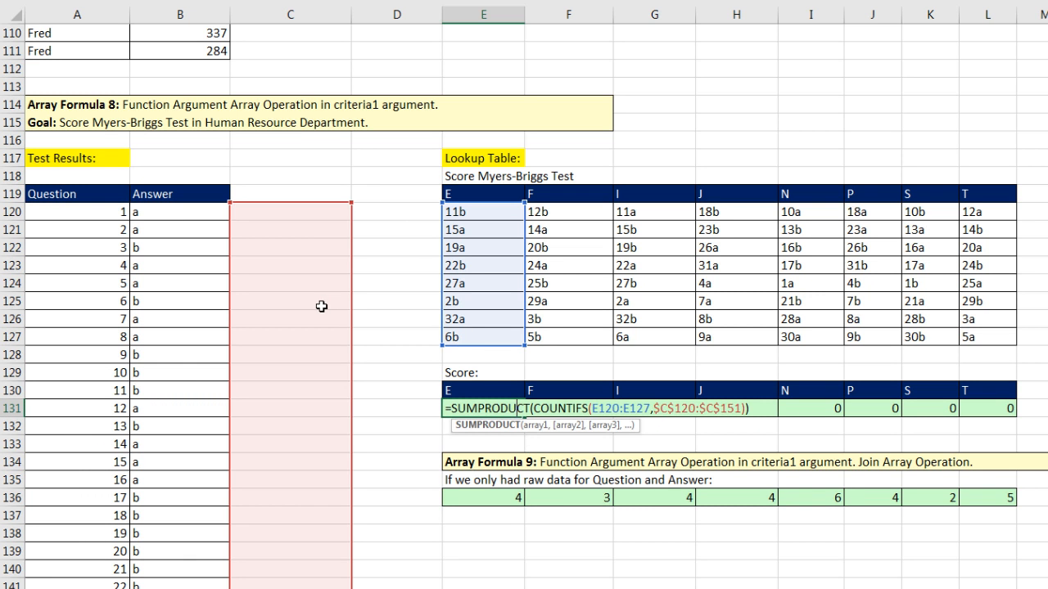
pyautogui.press('Escape')
pyautogui.hotkey('ctrl', 'z')
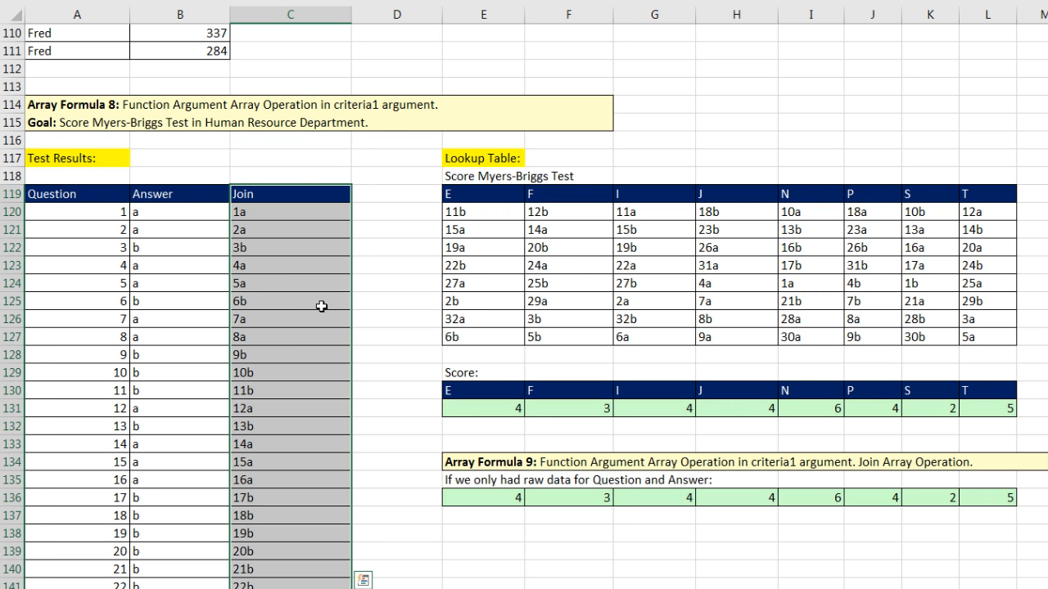
# - Examine the Array Formula 10 data, including the empty helper column D158:D178 and the first sales rep's Revenue and COGS values
pyautogui.click(416, 391)
pyautogui.scroll(-5, 416, 390)
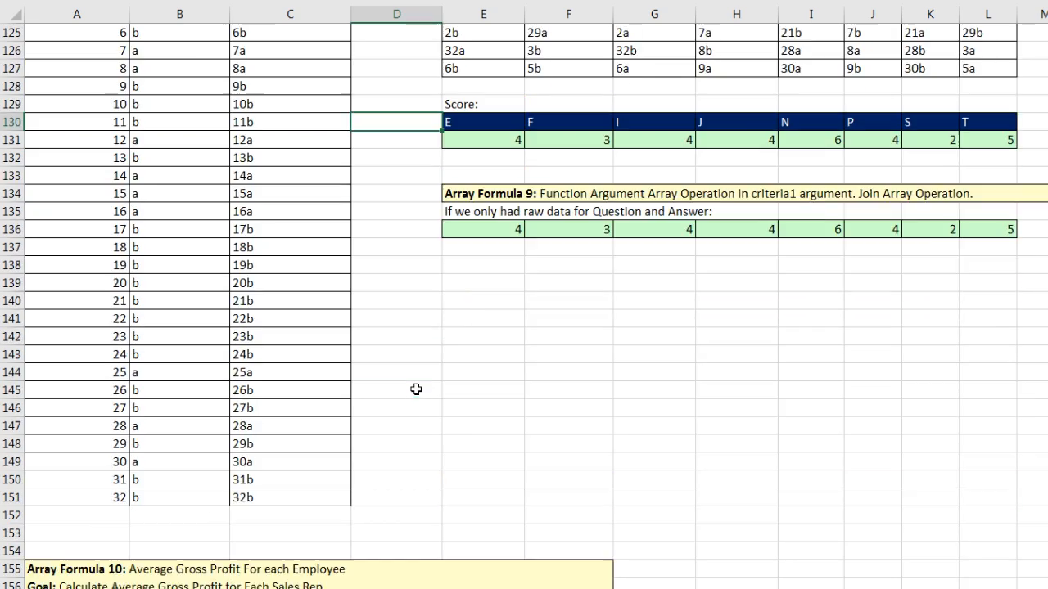
pyautogui.scroll(-10, 416, 391)
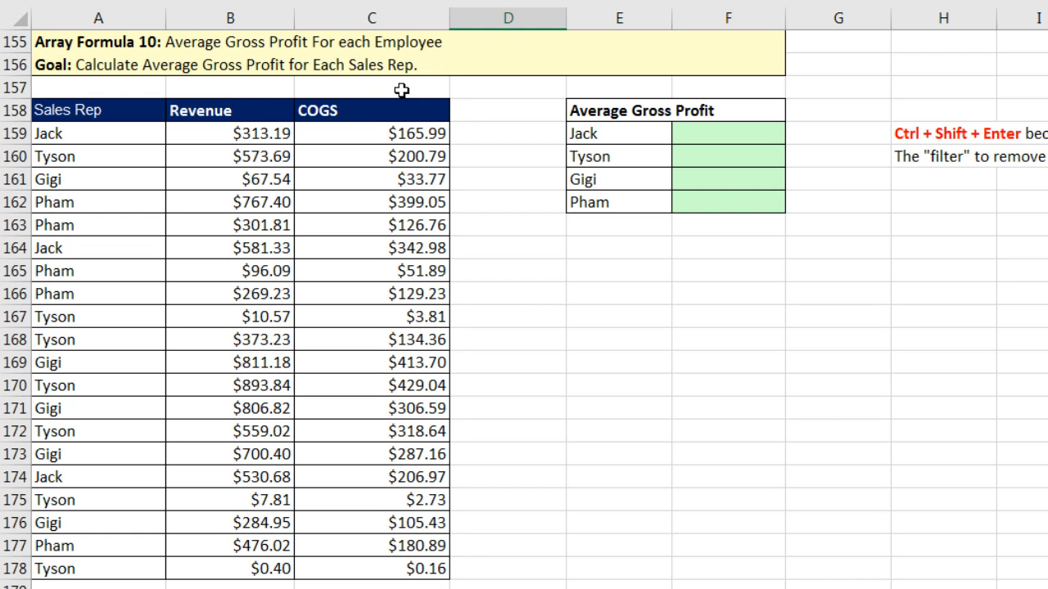
pyautogui.moveTo(470, 112); pyautogui.dragTo(510, 562)
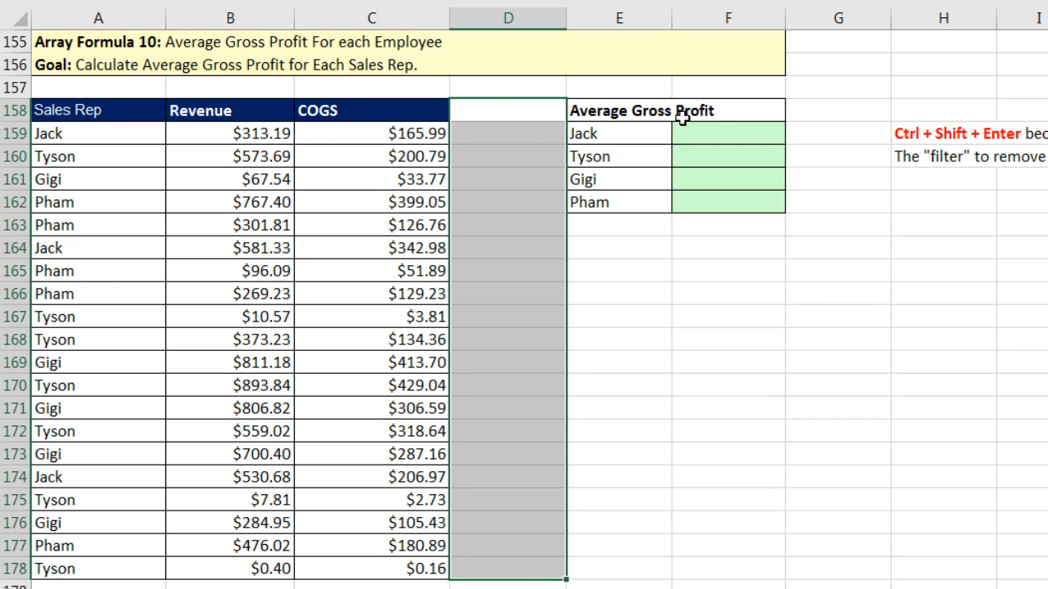
pyautogui.click(717, 134)
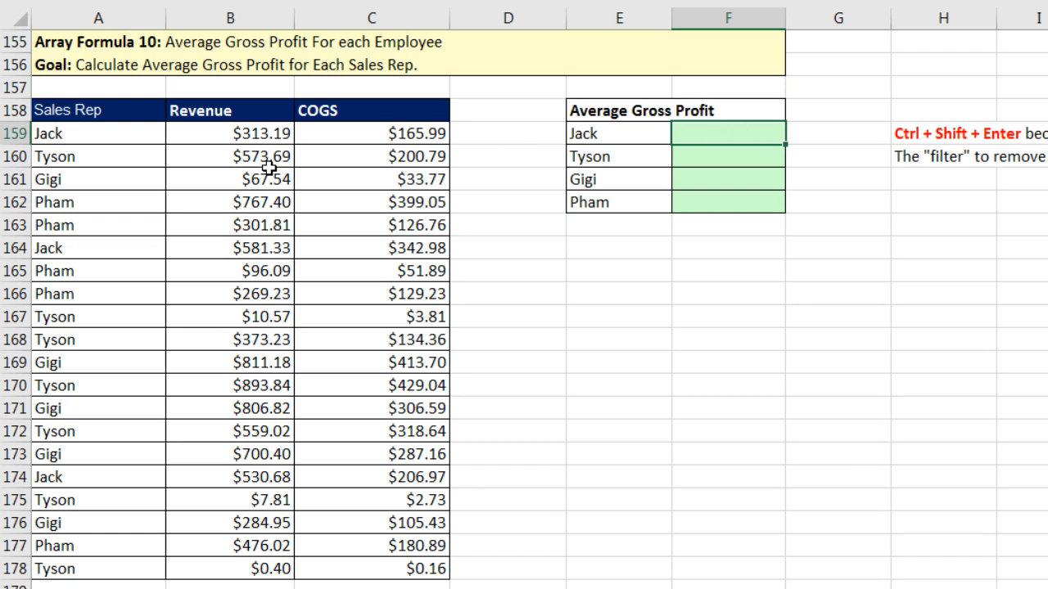
pyautogui.moveTo(228, 137); pyautogui.dragTo(330, 133)
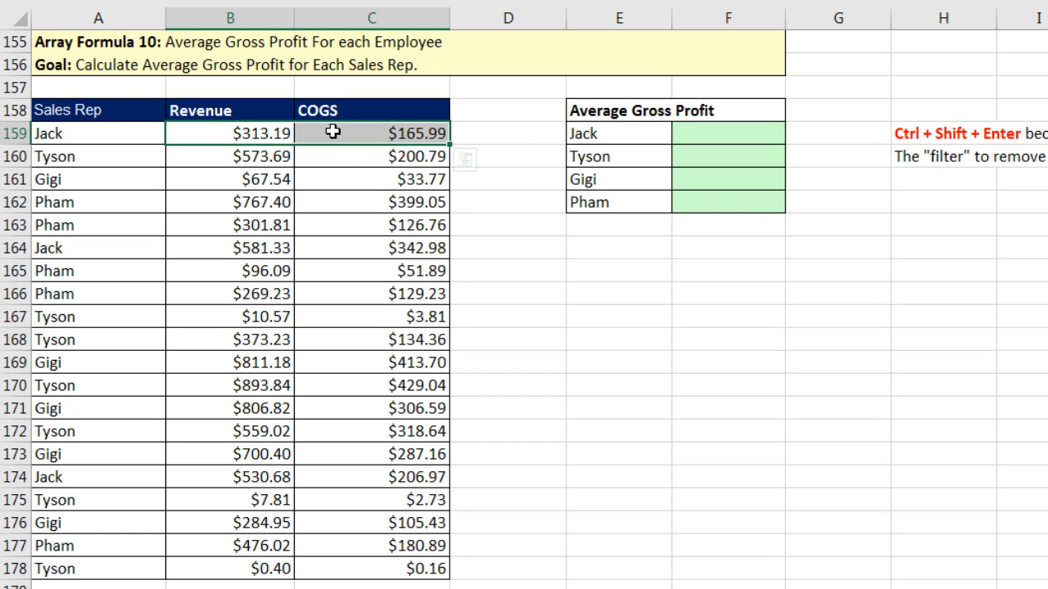
pyautogui.moveTo(213, 248); pyautogui.dragTo(359, 247)
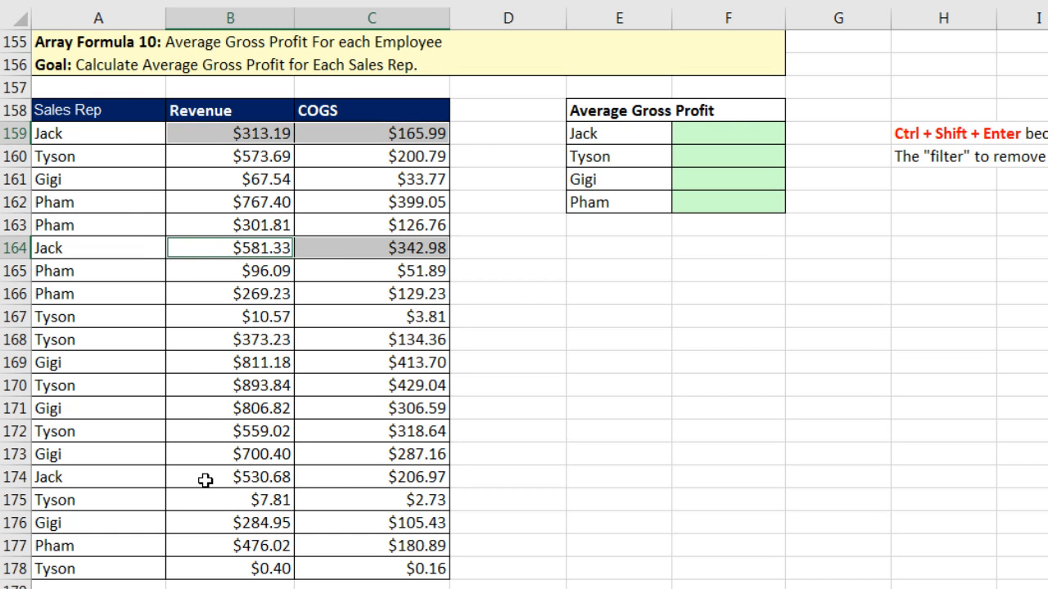
pyautogui.moveTo(209, 479); pyautogui.dragTo(312, 481)
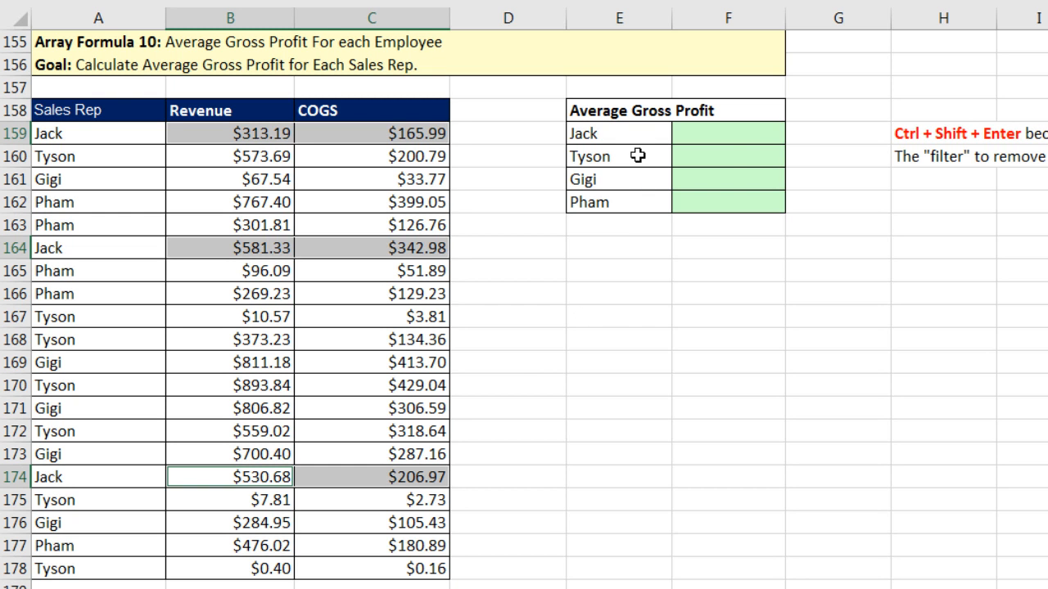
# - Select F159, and review the PDF notes on Ctrl + Shift + Enter and on function arguments that can never perform array calculations
pyautogui.click(753, 135)
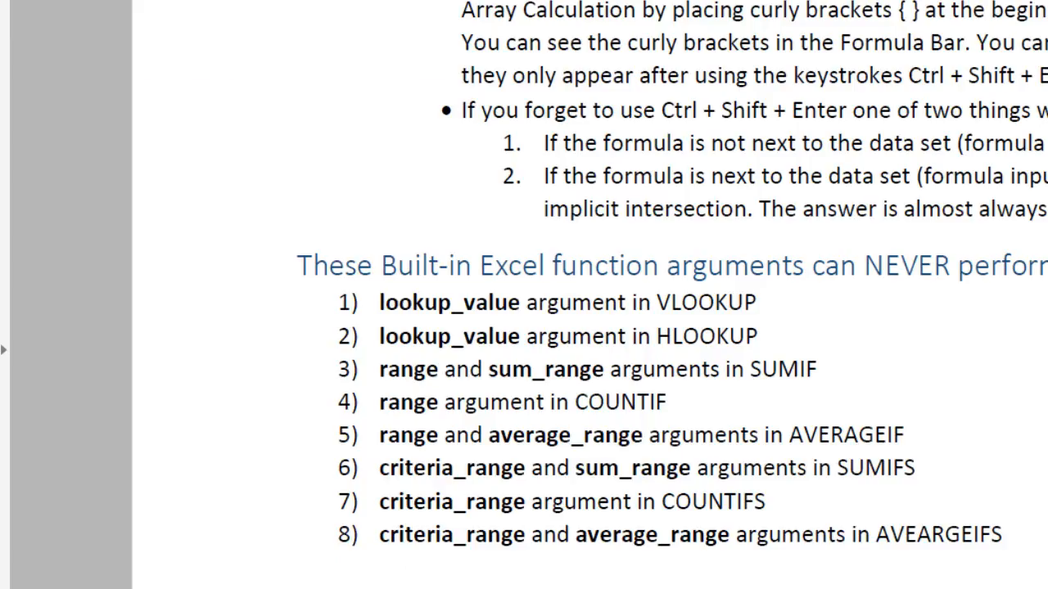
pyautogui.scroll(10, 293, 234)
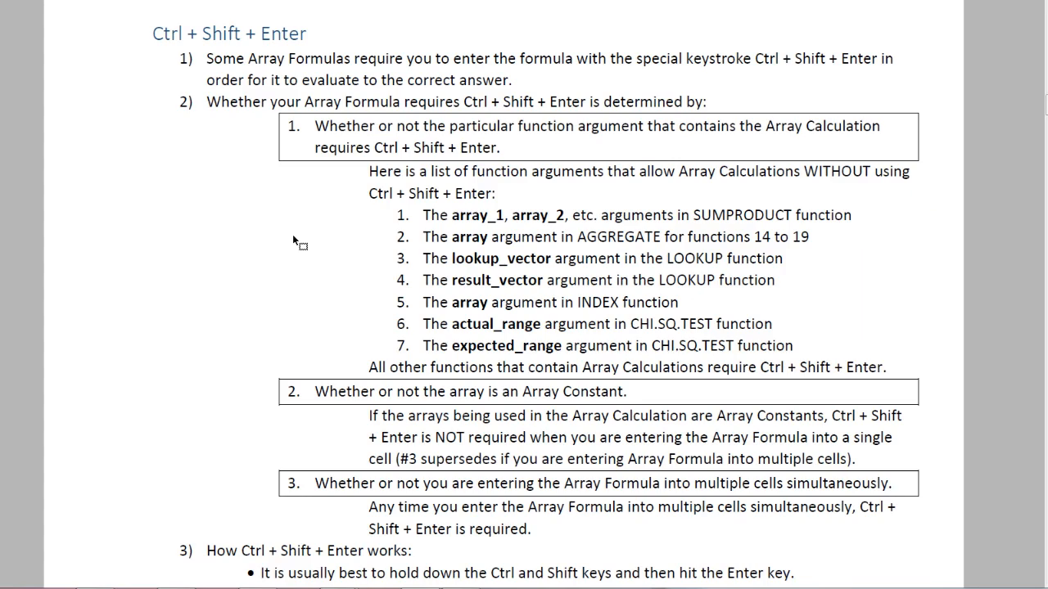
pyautogui.scroll(-12, 307, 205)
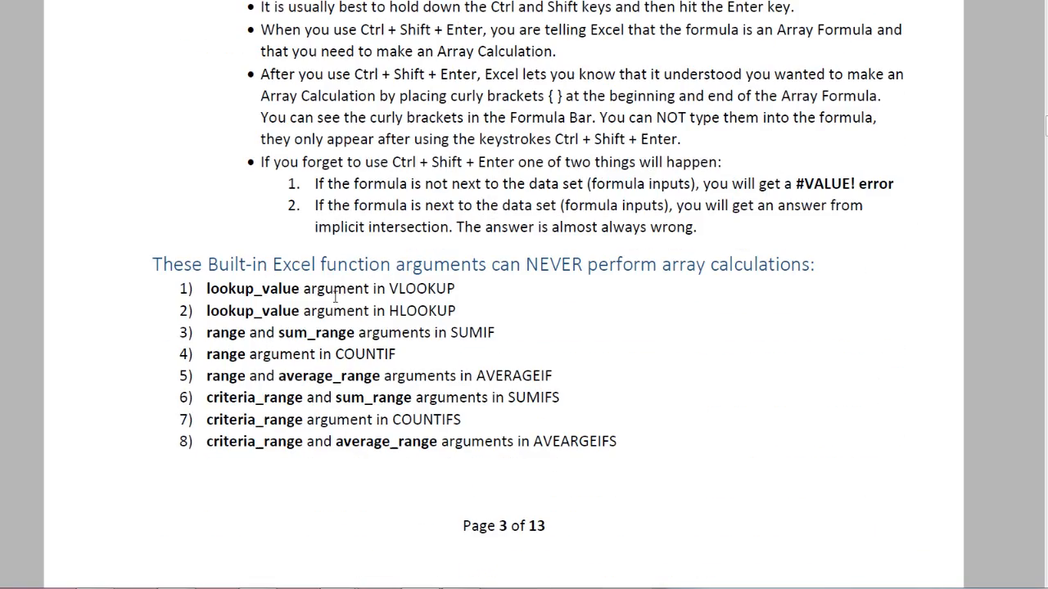
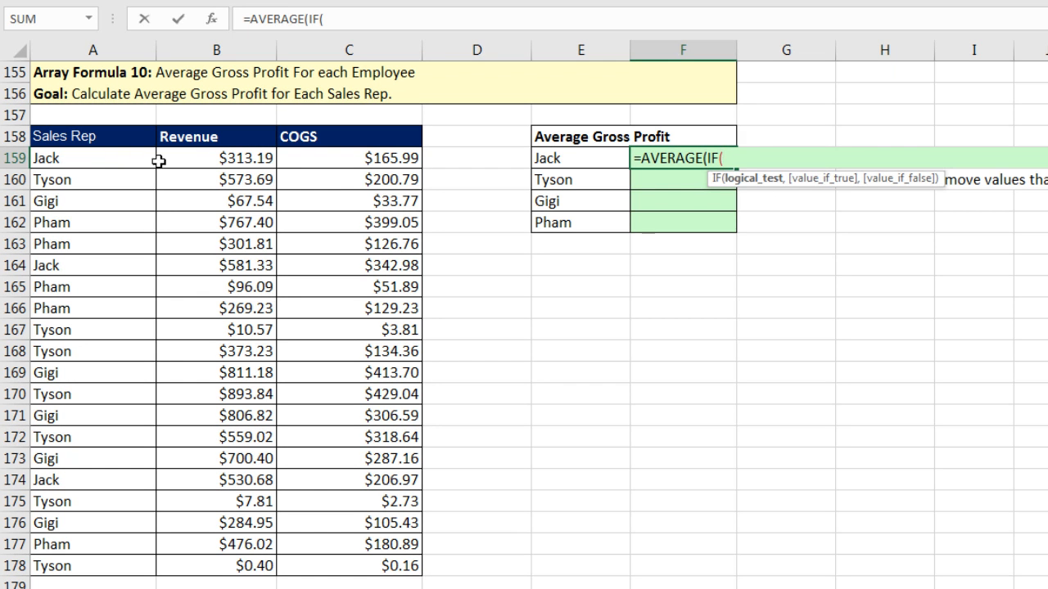
# - Build the formula in F159 up to the IF logical test, as =AVERAGE(IF($A$159:$A$178=E159
pyautogui.moveTo(110, 161); pyautogui.dragTo(93, 562)
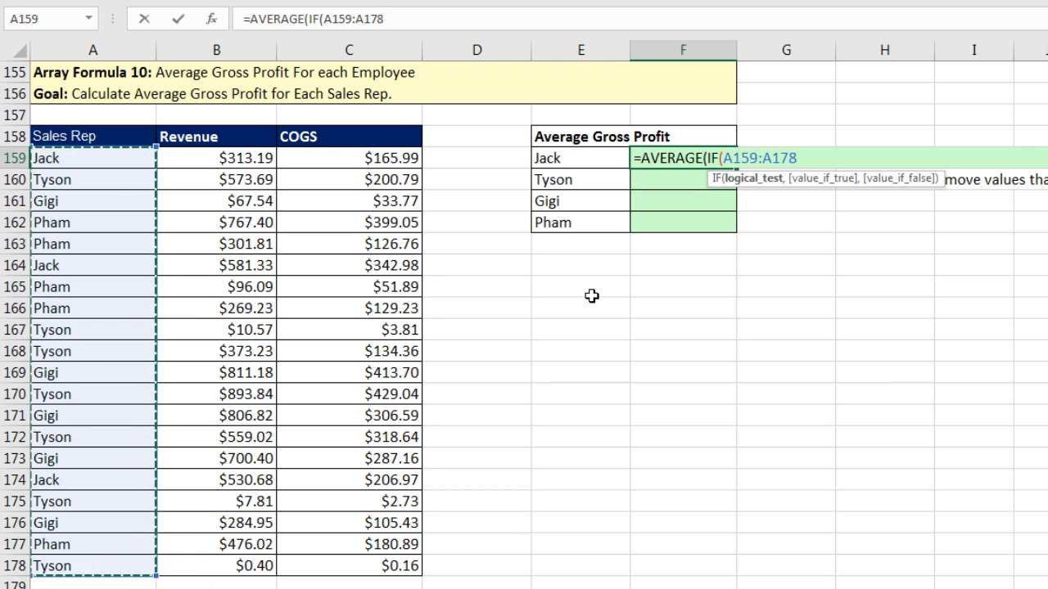
pyautogui.press('F4')
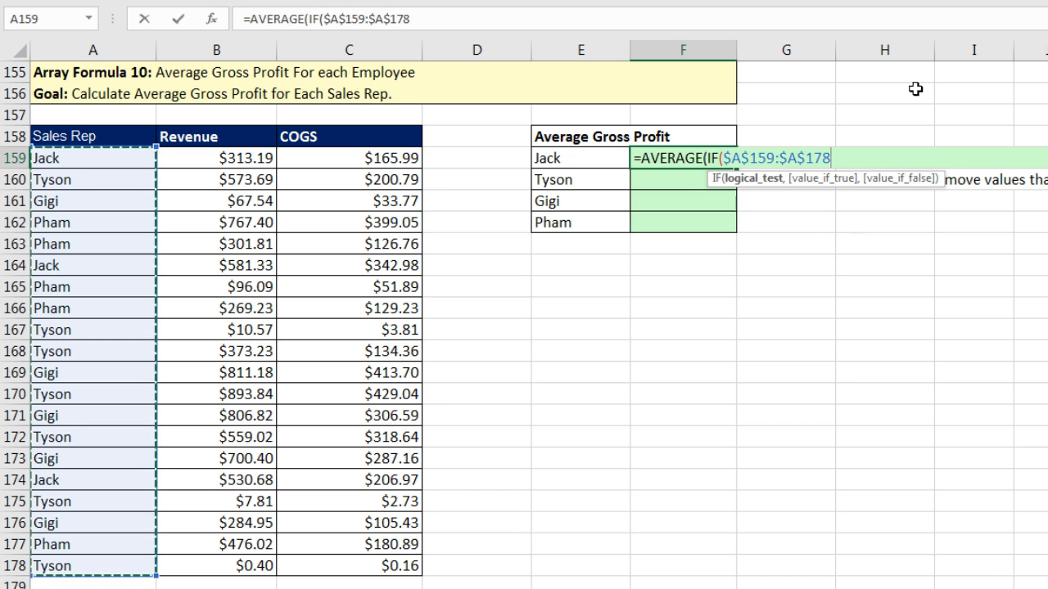
pyautogui.write('=')
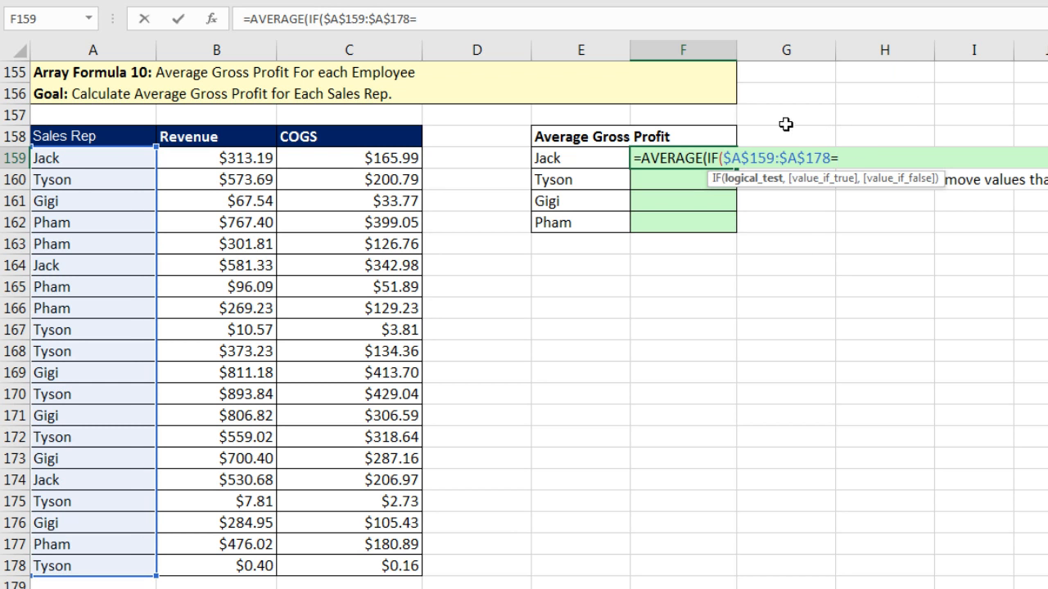
pyautogui.click(595, 159)
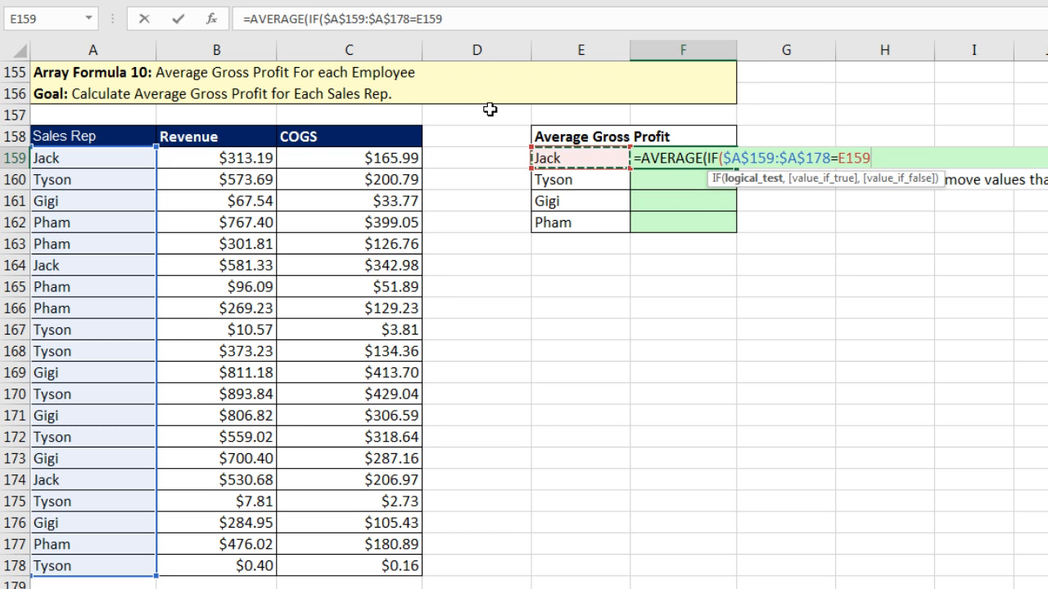
# - Evaluate the IF logical test in F159 to inspect its array, and restore the cell references
pyautogui.click(738, 179)
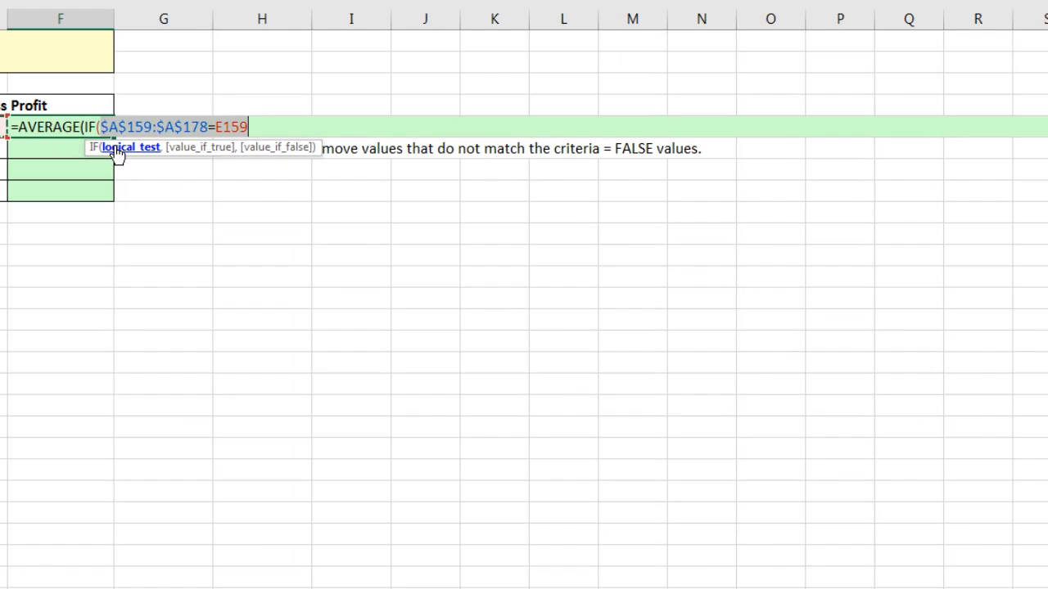
pyautogui.press('F9')
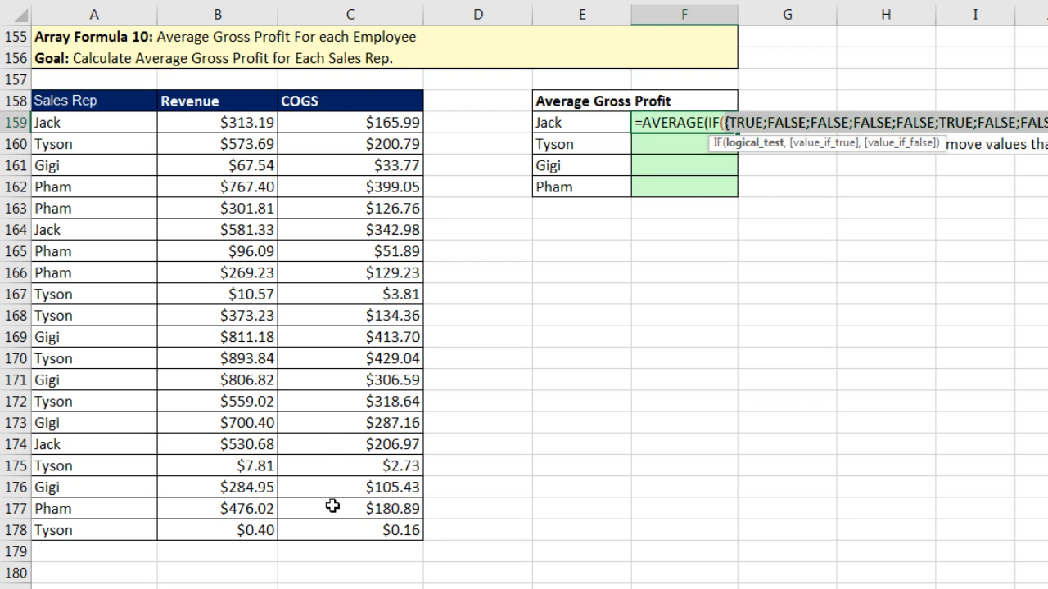
pyautogui.hotkey('ctrl', 'z')
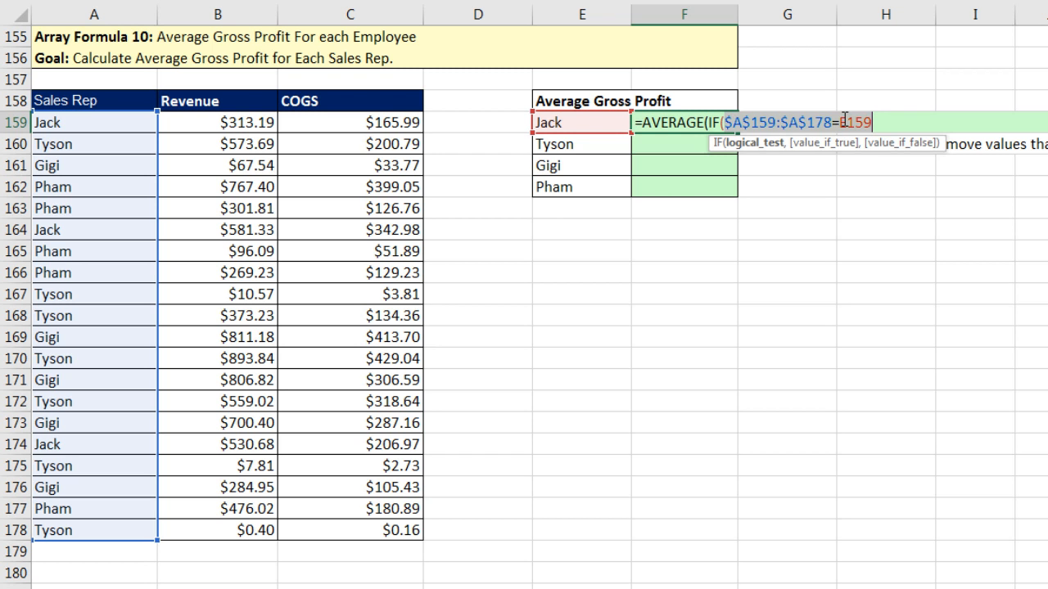
# - Add the gross profit calculation $B$159:$B$178-$C$159:$C$178 as the IF value_if_true argument in F159
pyautogui.click(877, 124)
pyautogui.write(',')
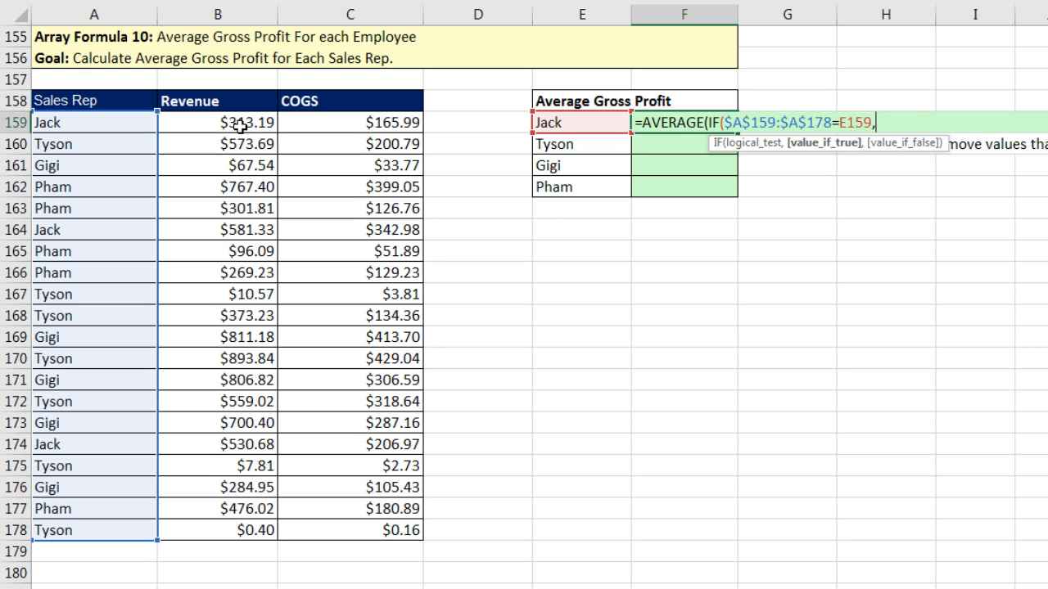
pyautogui.moveTo(226, 124); pyautogui.dragTo(229, 534)
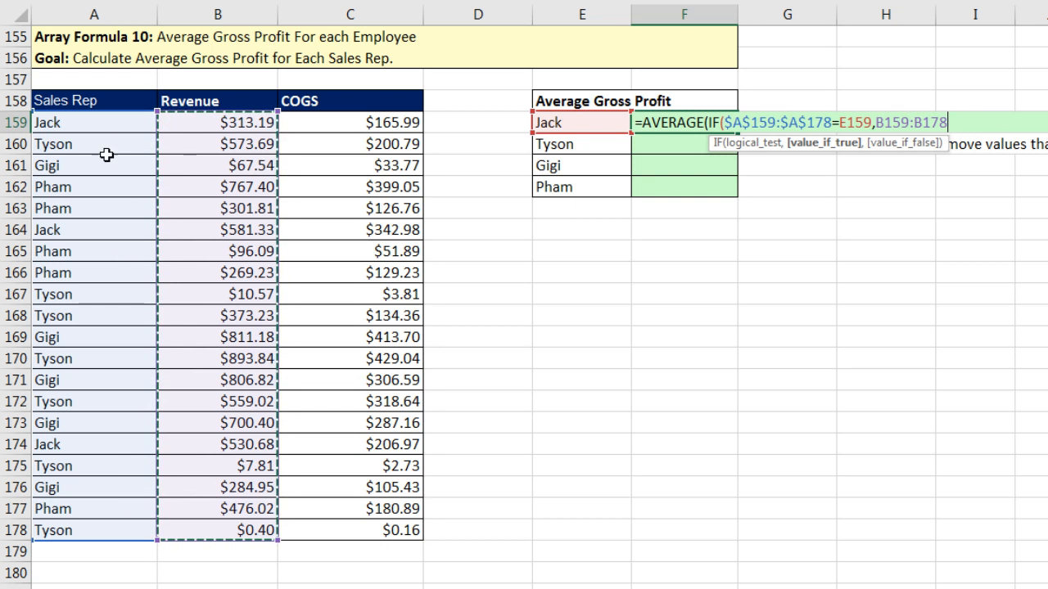
pyautogui.press('F4')
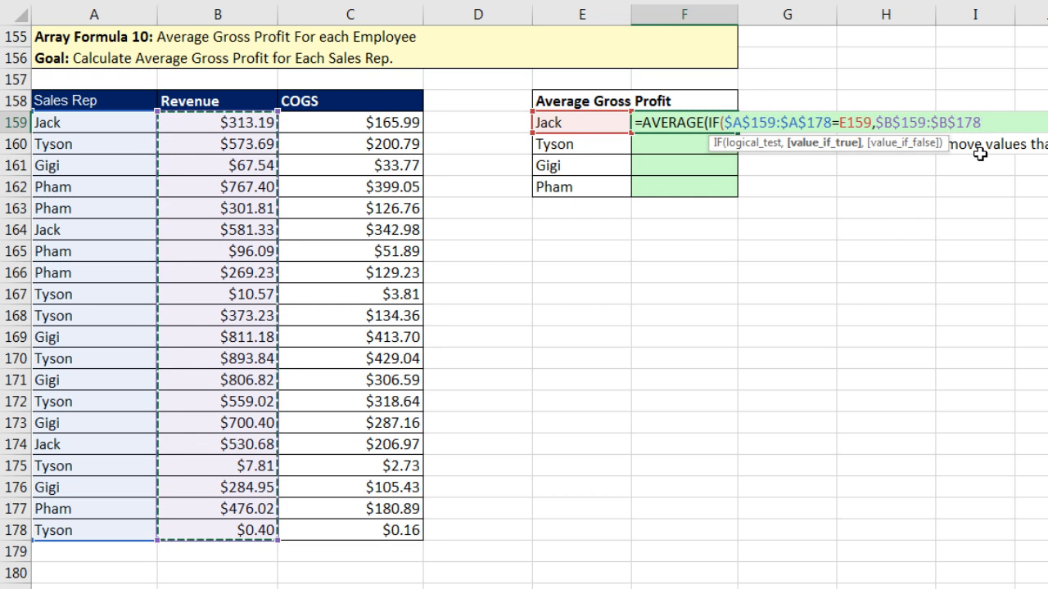
pyautogui.write('-')
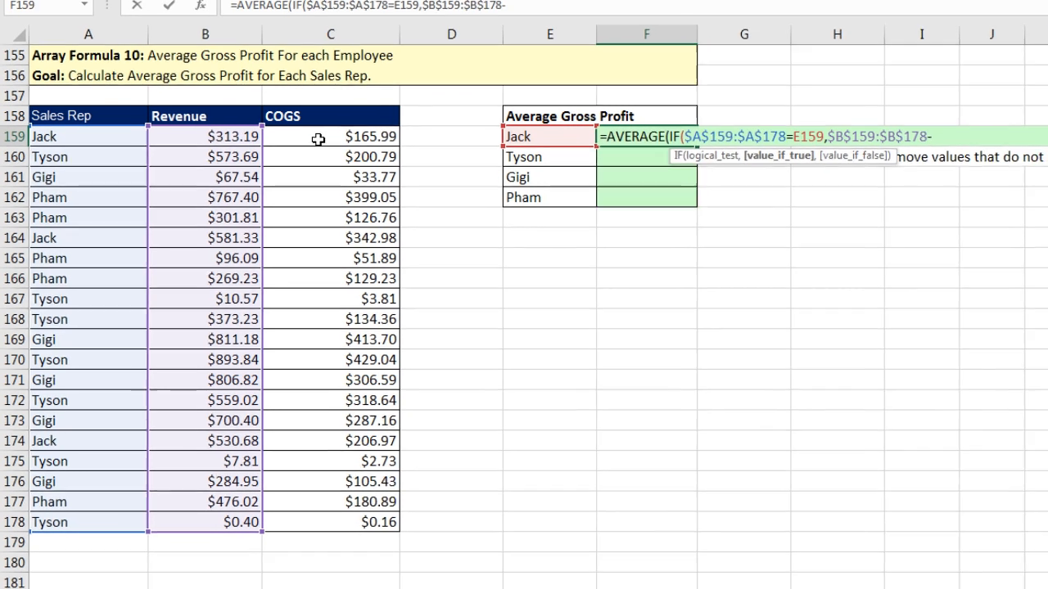
pyautogui.moveTo(347, 121); pyautogui.dragTo(347, 518)
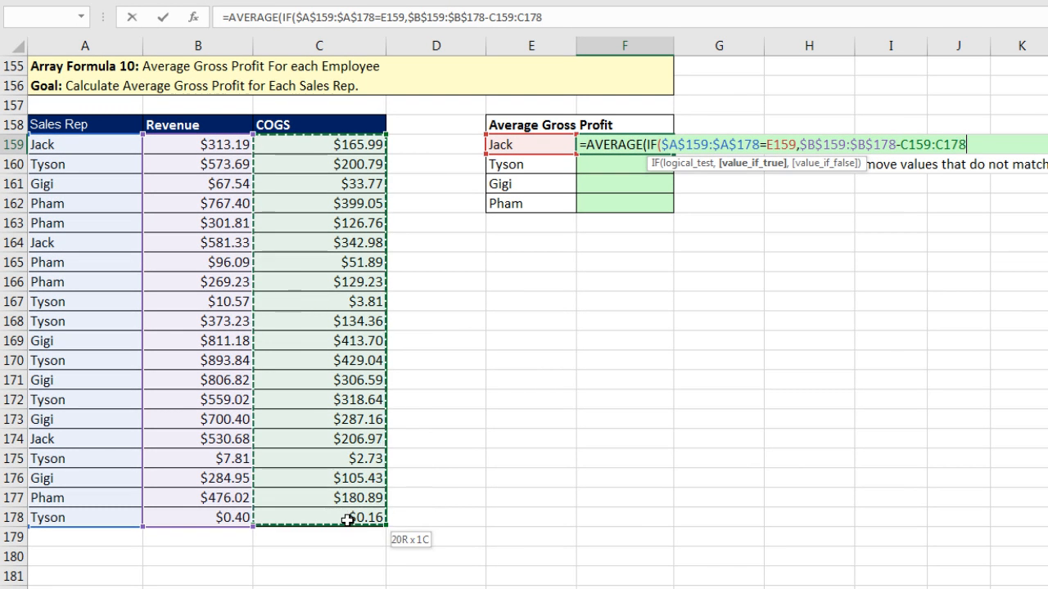
pyautogui.press('F4')
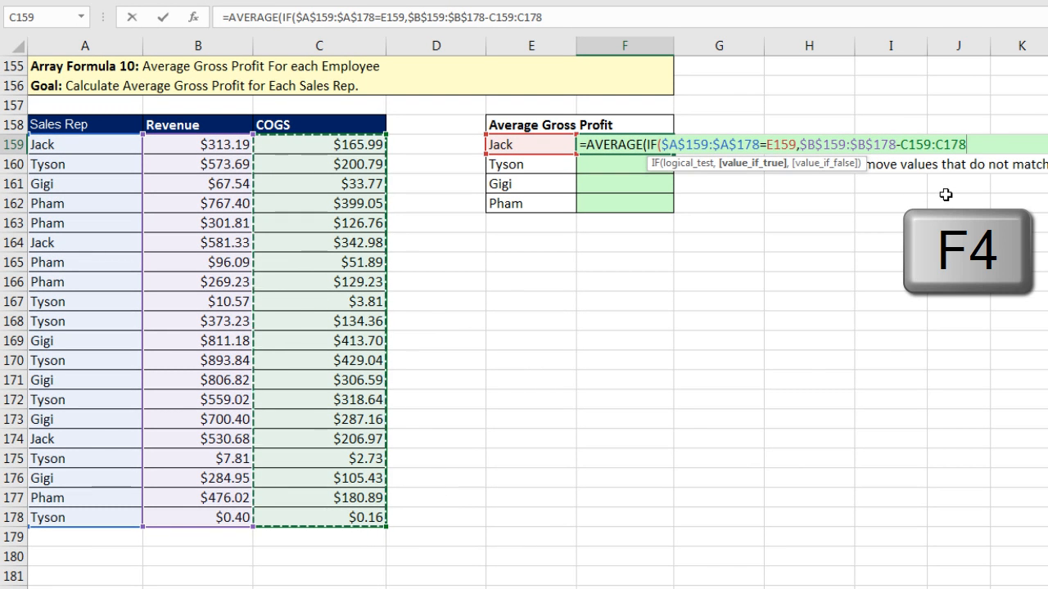
# - Evaluate the IF value_if_true argument in F159 to inspect its array, restore the cell references, and review the logical test
pyautogui.click(748, 167)
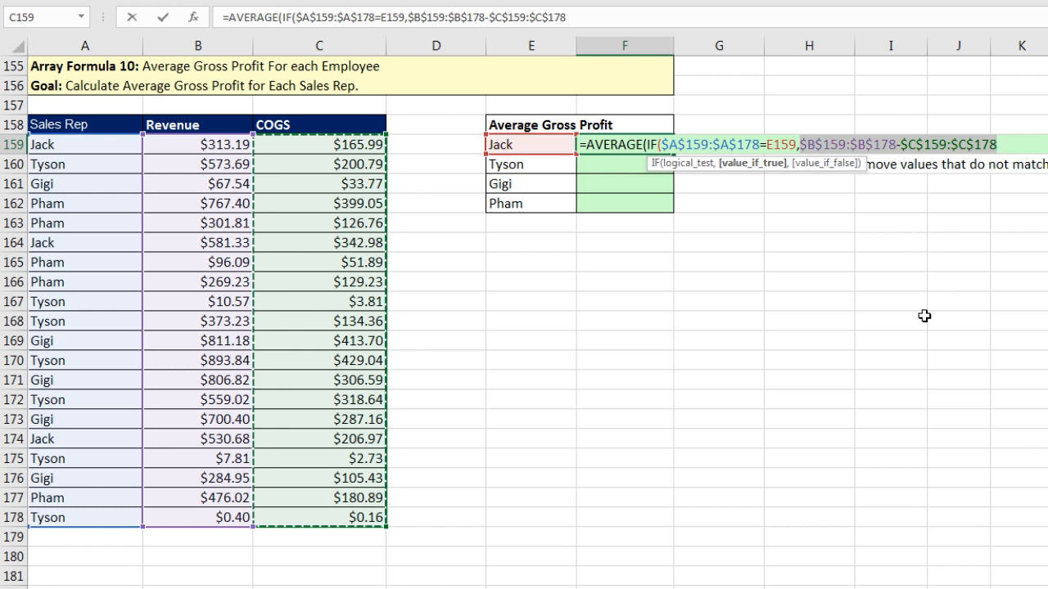
pyautogui.press('F9')
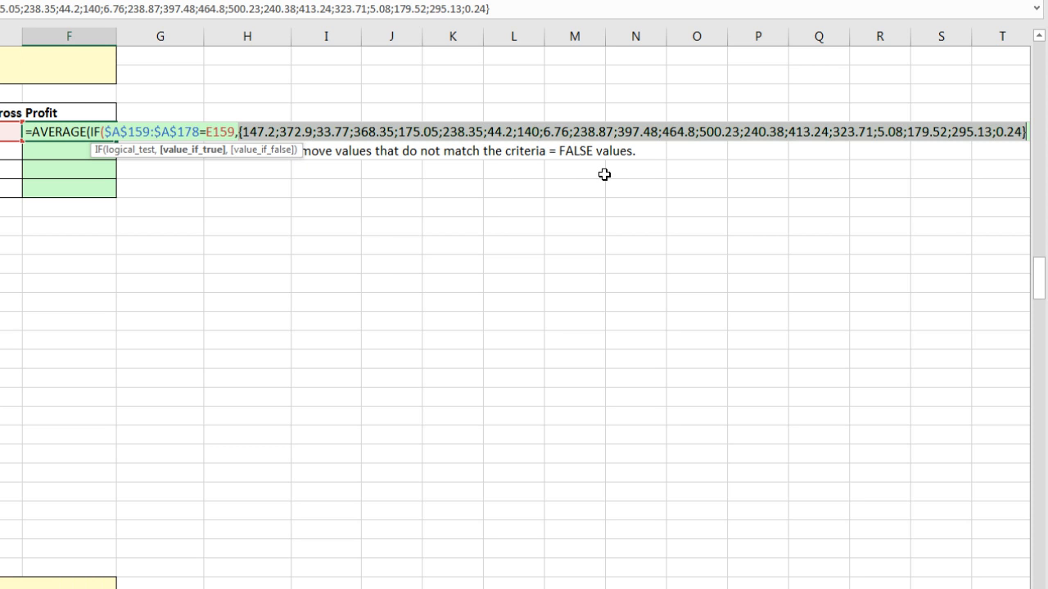
pyautogui.hotkey('ctrl', 'z')
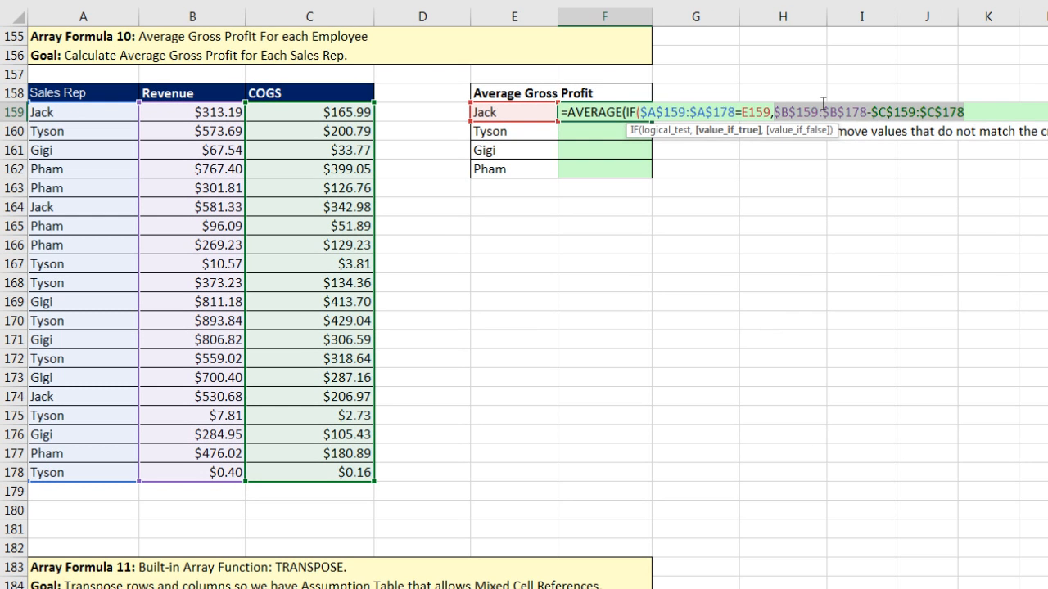
pyautogui.click(678, 133)
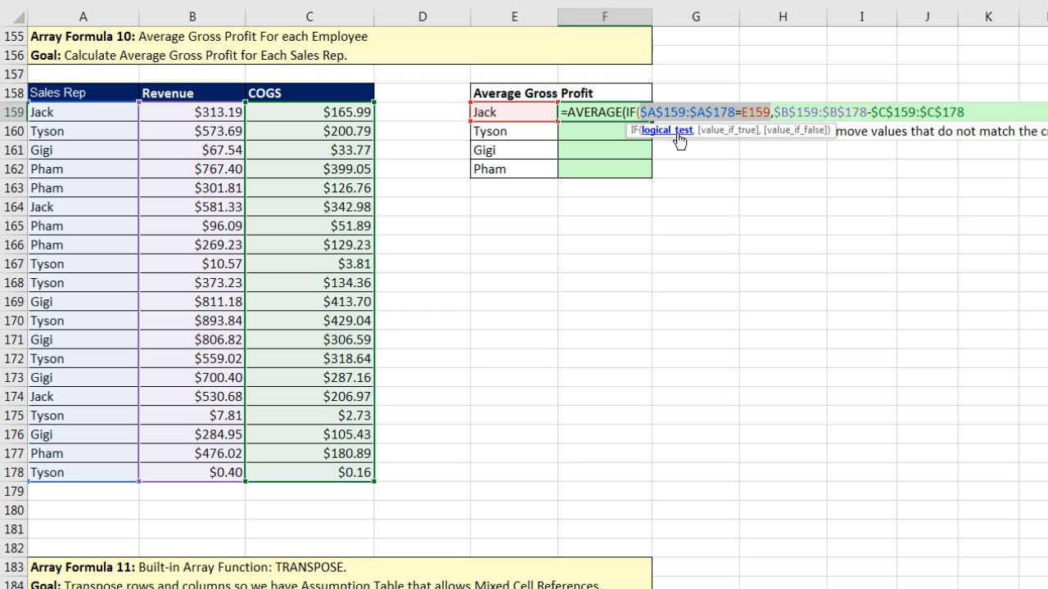
pyautogui.click(985, 109)
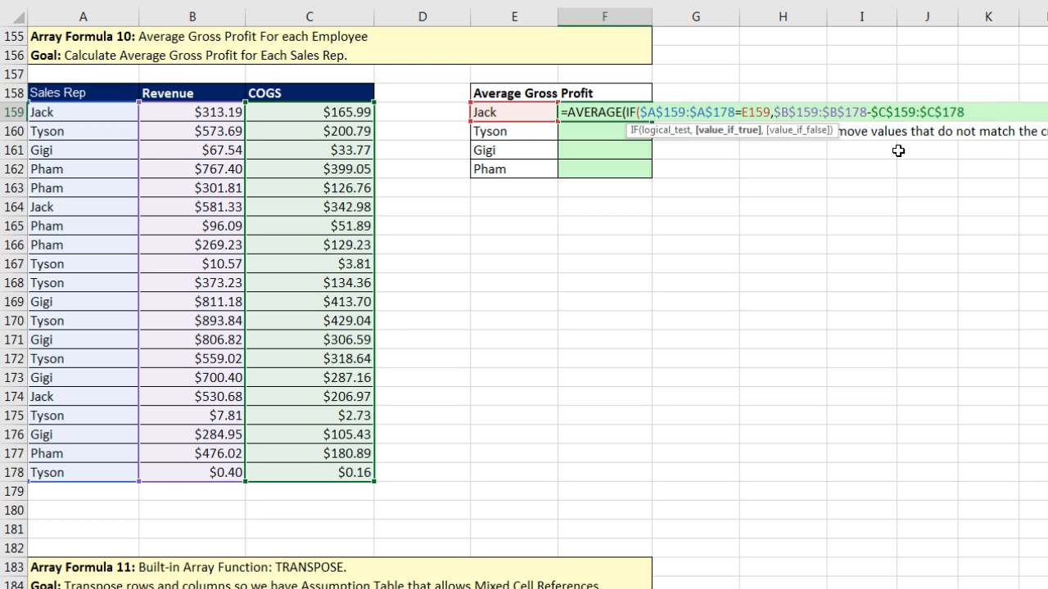
pyautogui.click(669, 131)
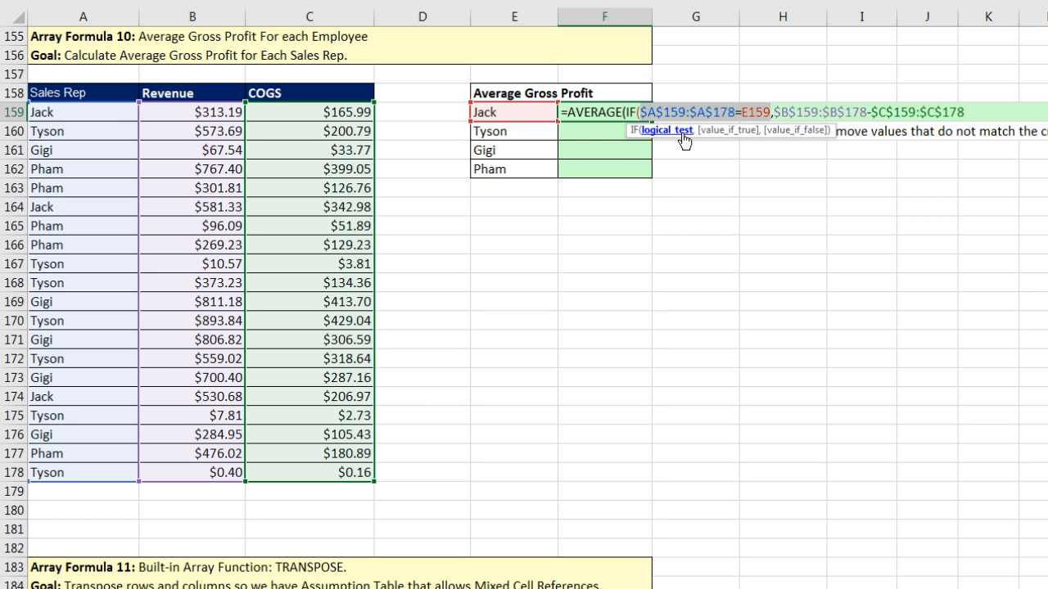
# - Close the IF function in F159, evaluate AVERAGE's whole number1 argument to inspect its array, and restore the cell references
pyautogui.click(981, 109)
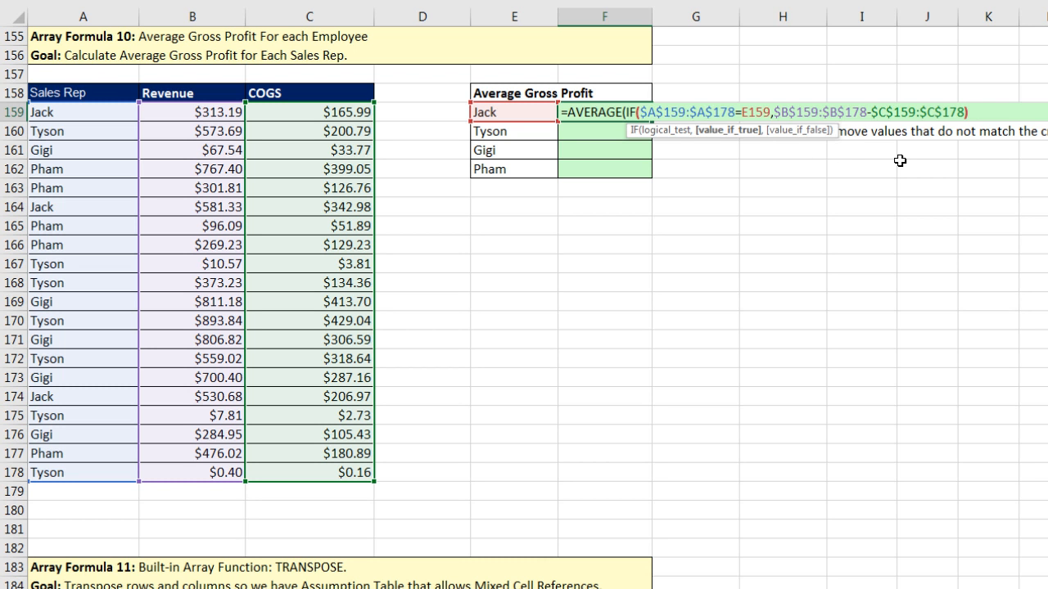
pyautogui.click(647, 131)
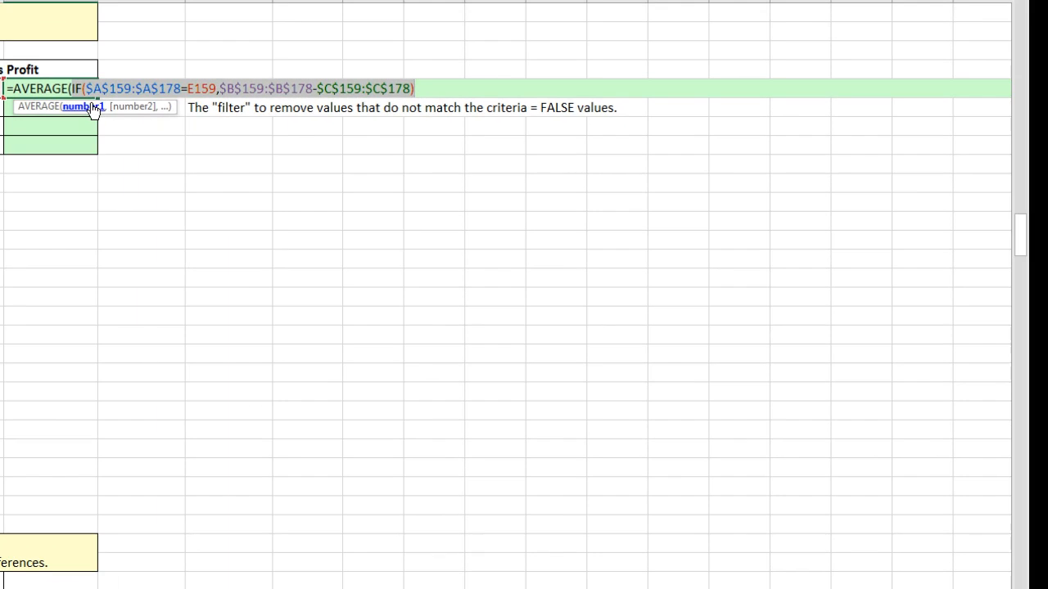
pyautogui.press('F9')
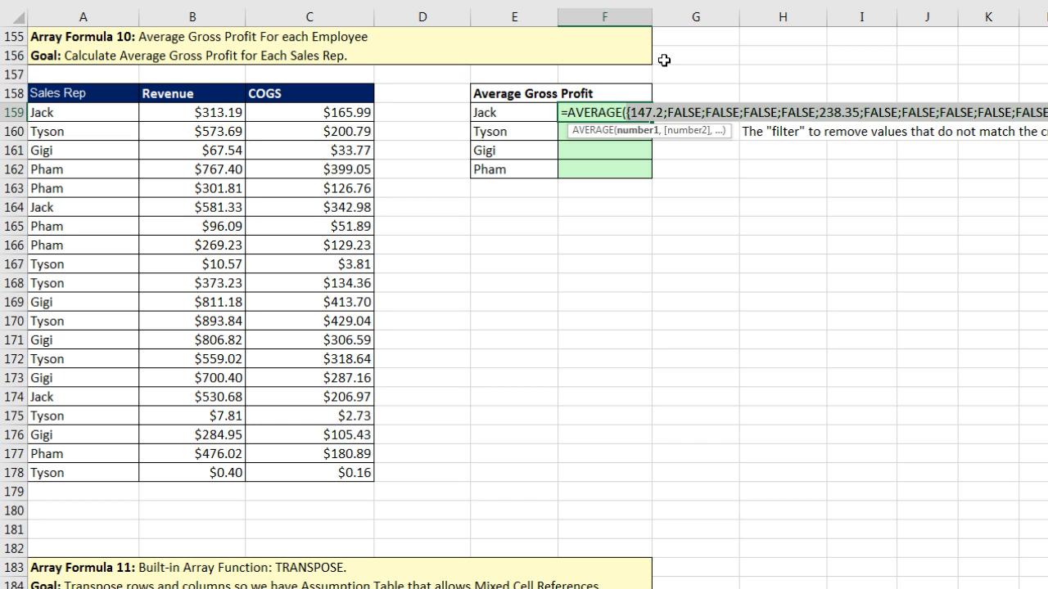
pyautogui.hotkey('ctrl', 'z')
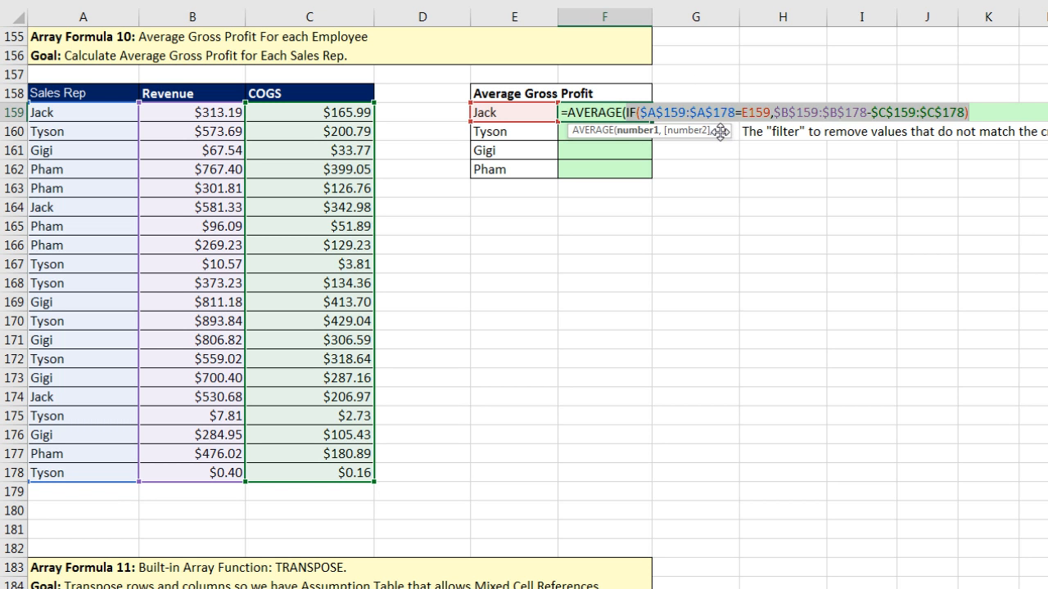
# - Close the AVERAGE function, enter F159 as a Ctrl + Shift + Enter array formula, and fill it down to F162
pyautogui.click(981, 114)
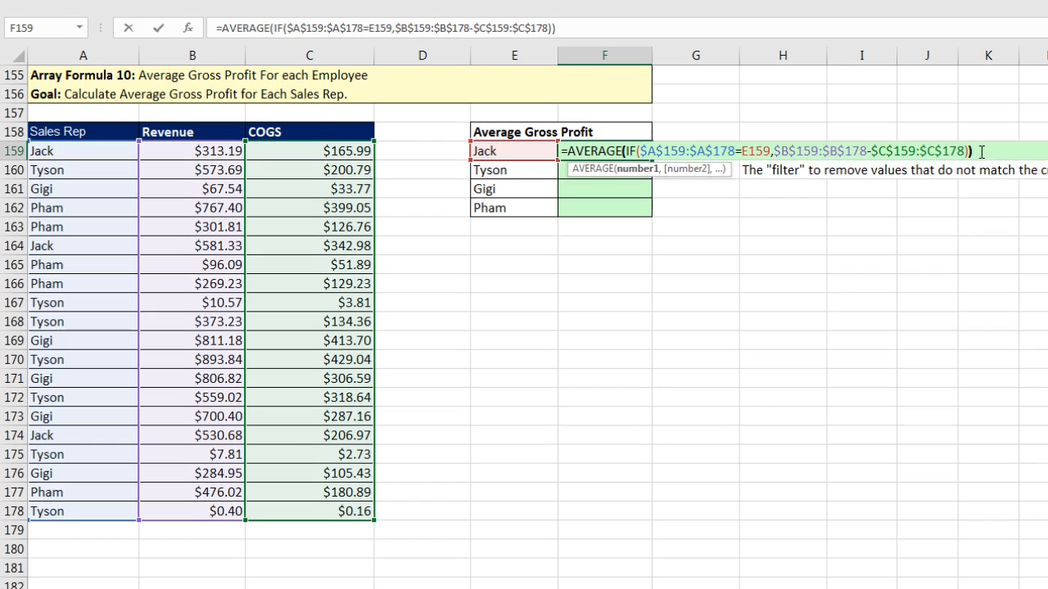
pyautogui.write(')')
pyautogui.click(639, 168)
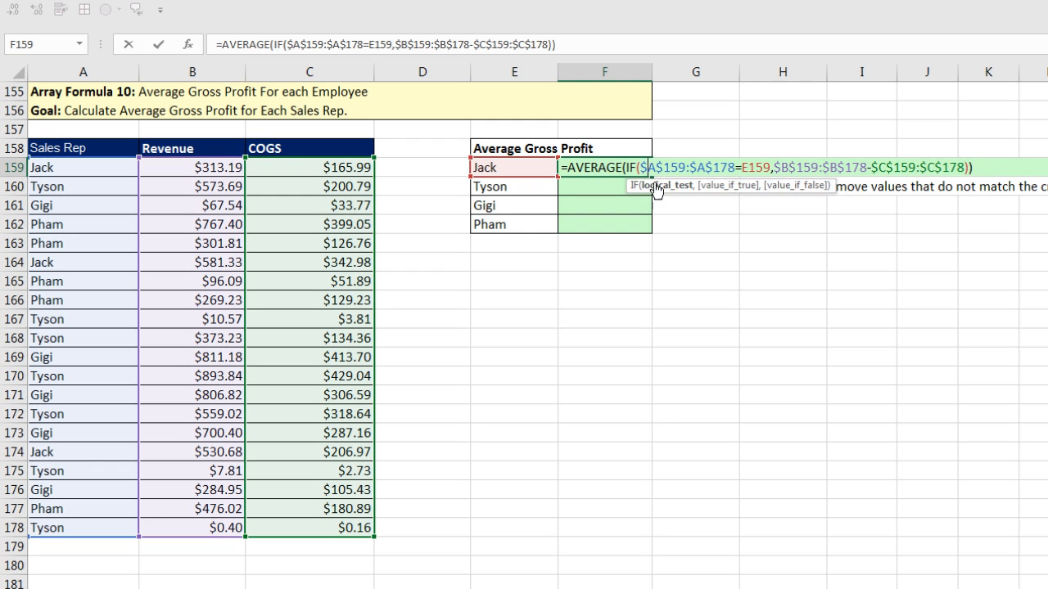
pyautogui.click(617, 168)
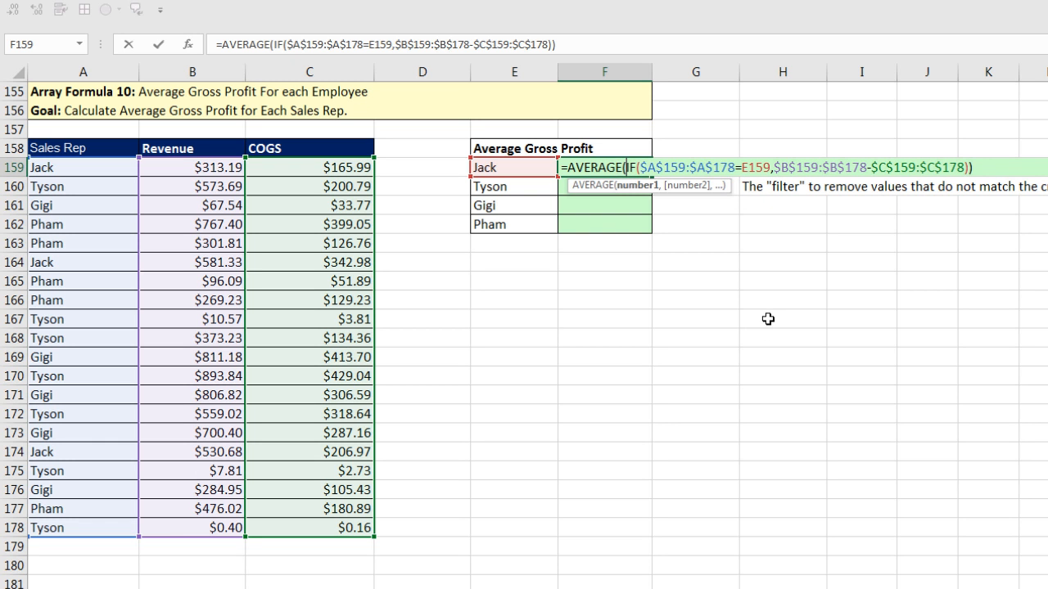
pyautogui.click(1000, 163)
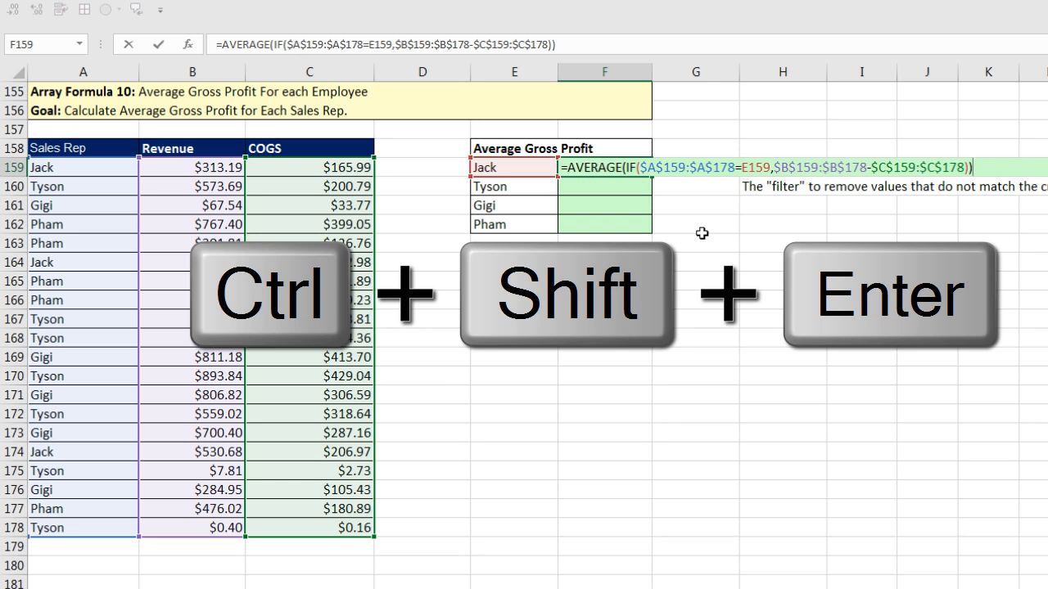
pyautogui.hotkey('ctrl', 'shift', 'Return')
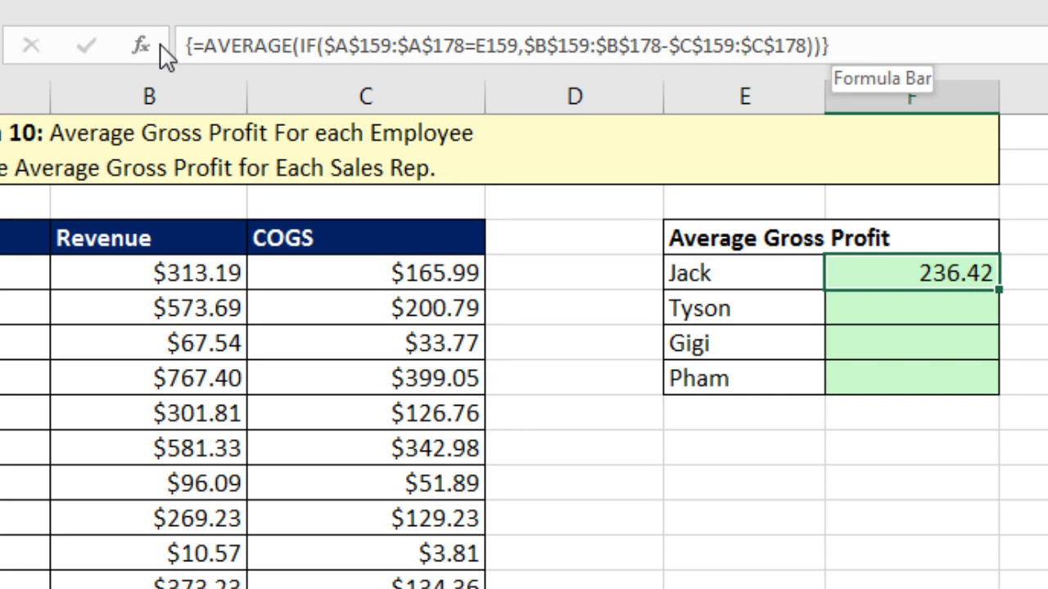
pyautogui.doubleClick(999, 290)
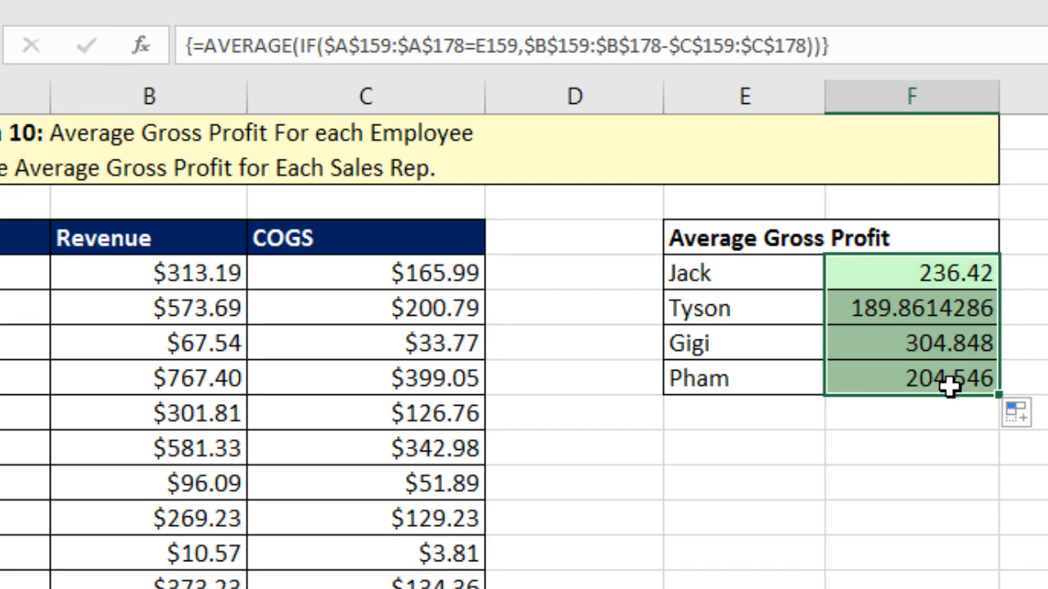
# - Check the copied array formula in F162, reviewing its cell references and its value_if_true and number1 arguments
pyautogui.click(949, 386)
pyautogui.press('F2')
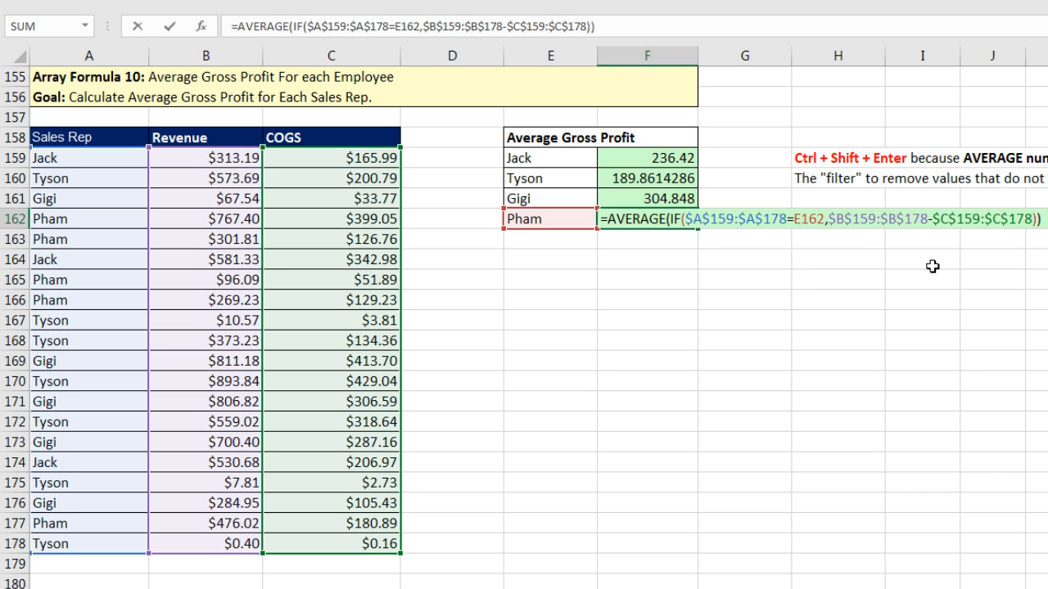
pyautogui.click(840, 227)
pyautogui.click(758, 240)
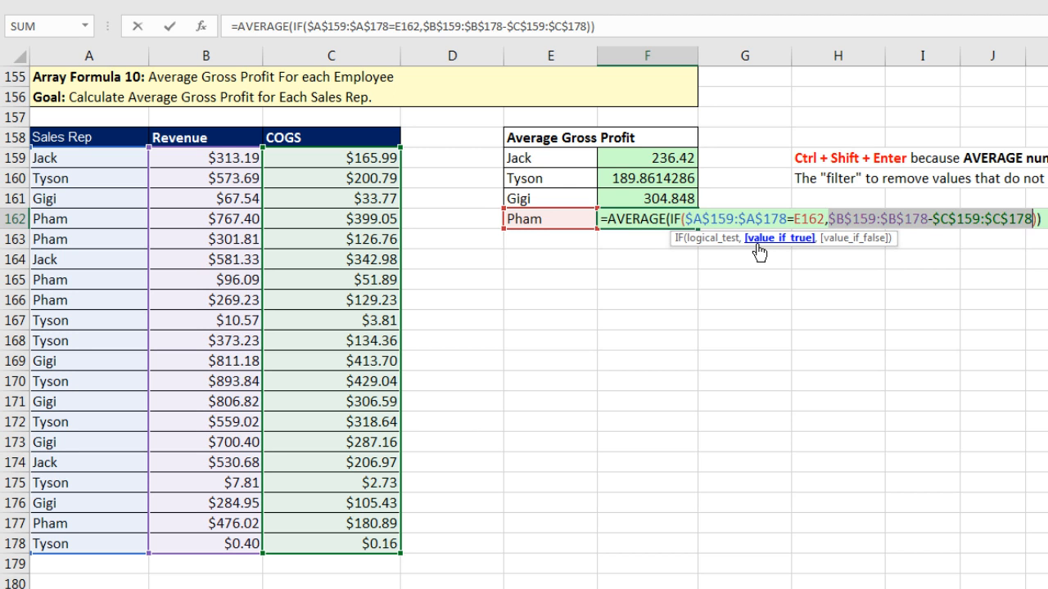
pyautogui.click(687, 221)
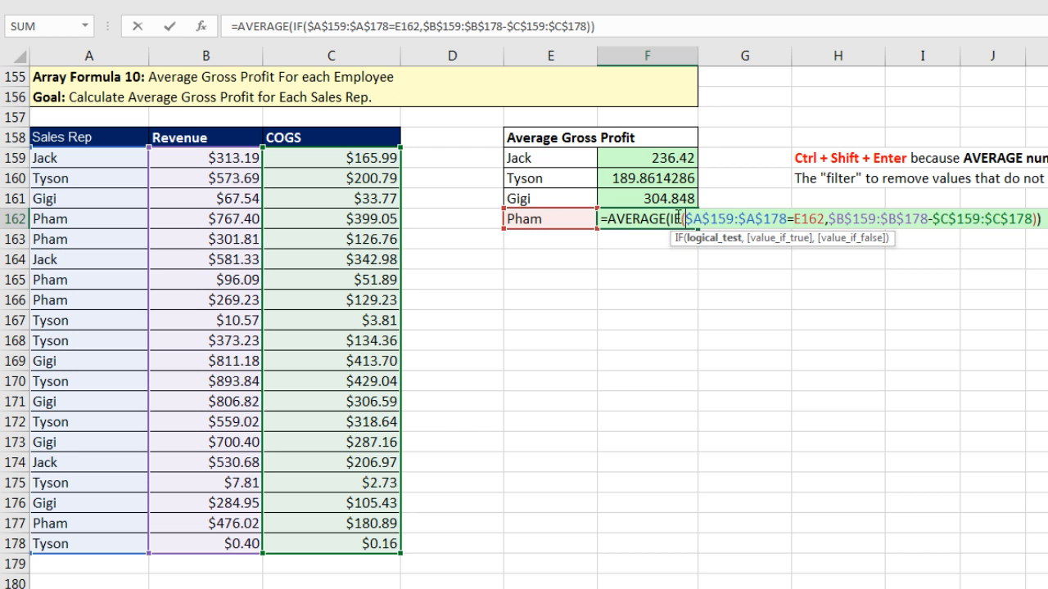
pyautogui.click(679, 217)
pyautogui.click(683, 240)
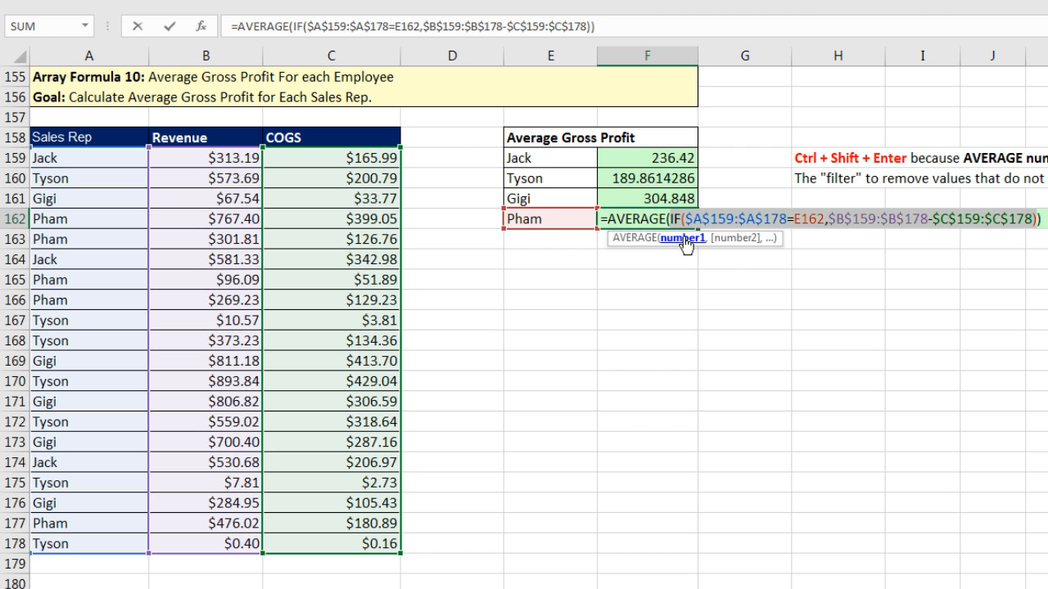
pyautogui.press('Escape')
pyautogui.hotkey('ctrl', 'shift', 'Return')
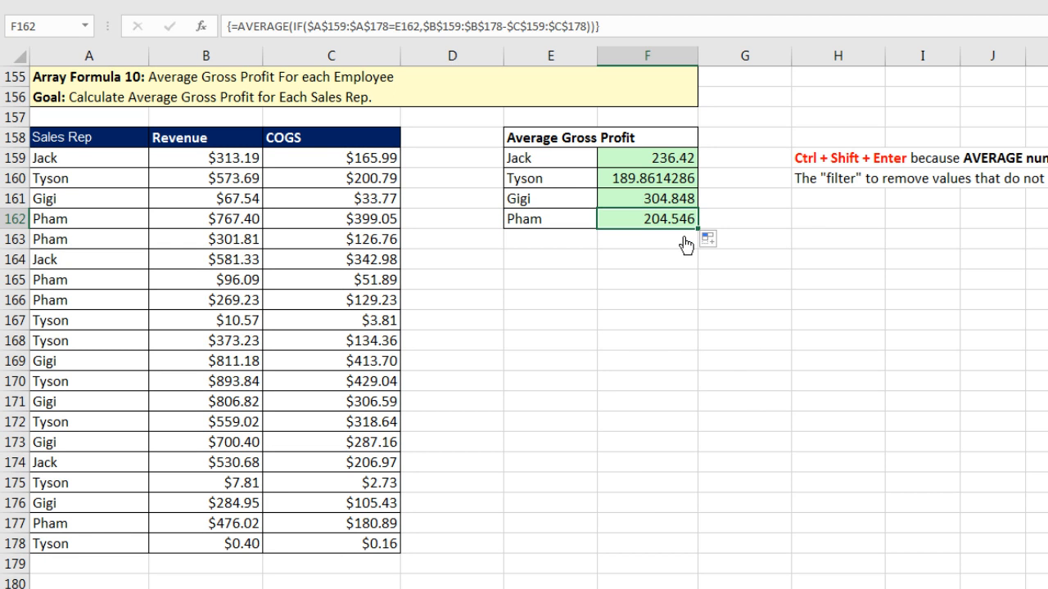
# - Examine the Array Formula 11 TRANSPOSE section, comparing the expense labels in A187:A190 with the horizontal assumption labels and percentages in A195:D196
pyautogui.scroll(-6, 712, 270)
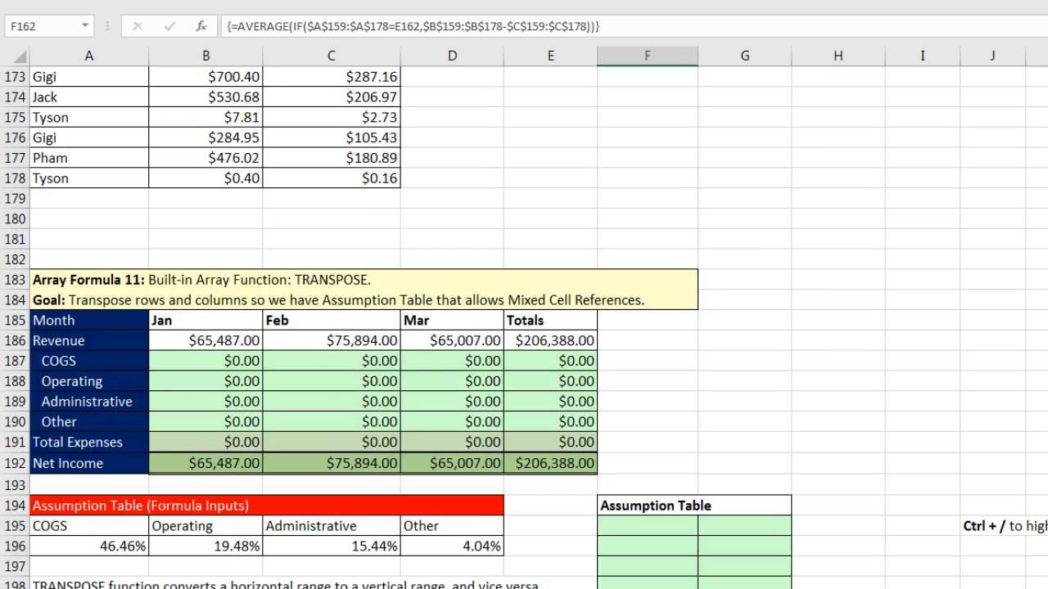
pyautogui.scroll(-3, 524, 328)
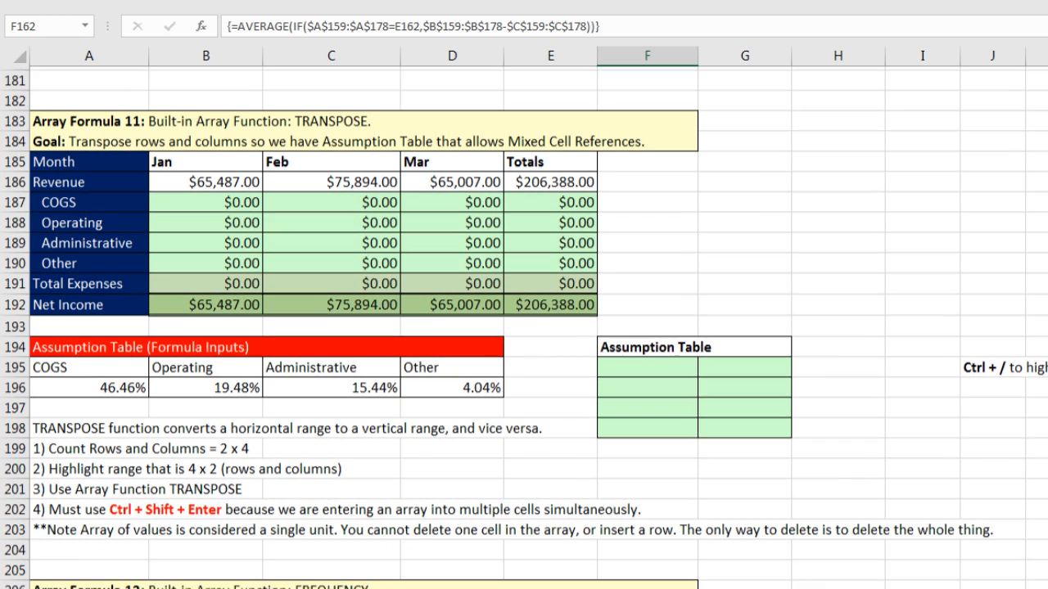
pyautogui.scroll(-1, 524, 327)
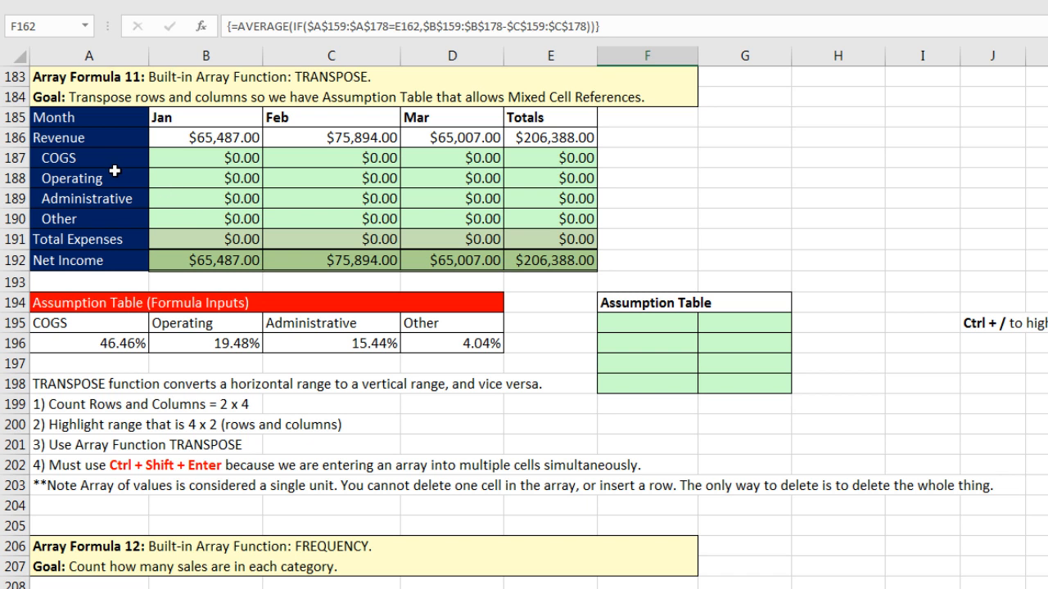
pyautogui.moveTo(106, 159); pyautogui.dragTo(112, 208)
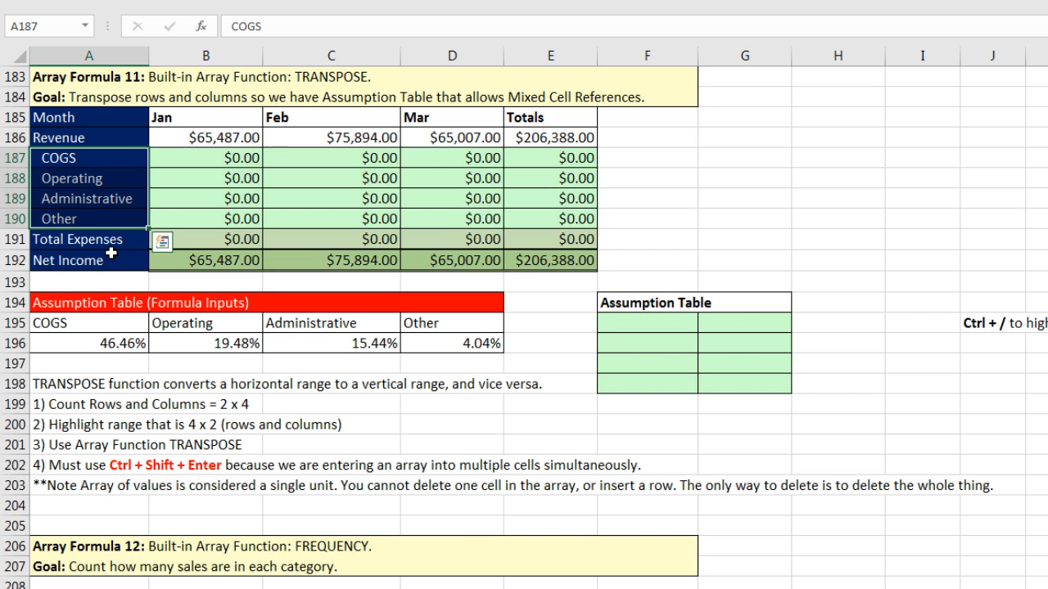
pyautogui.moveTo(117, 325); pyautogui.dragTo(416, 327)
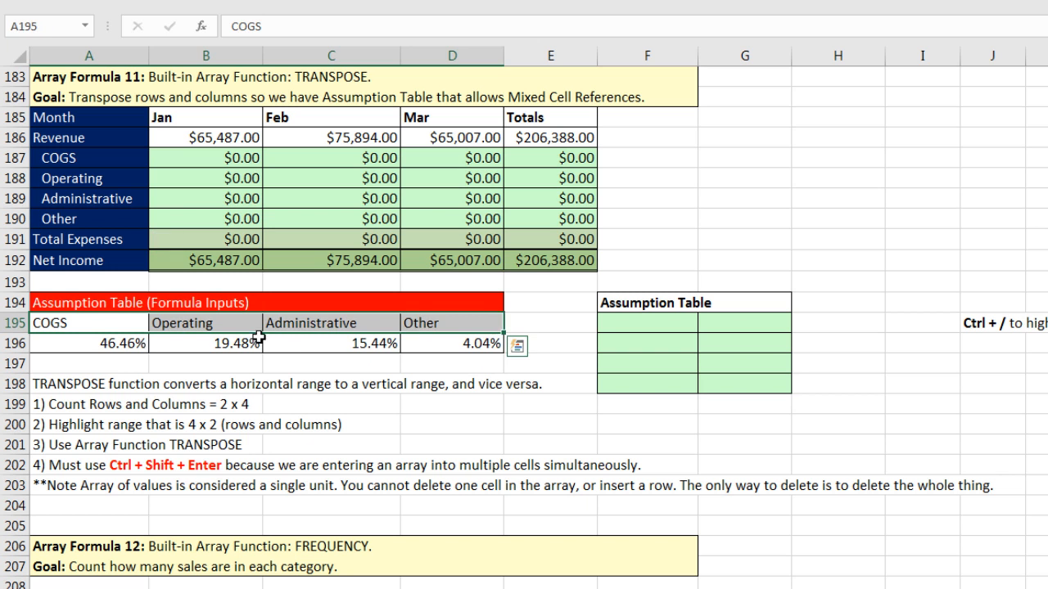
pyautogui.moveTo(87, 347); pyautogui.dragTo(411, 350)
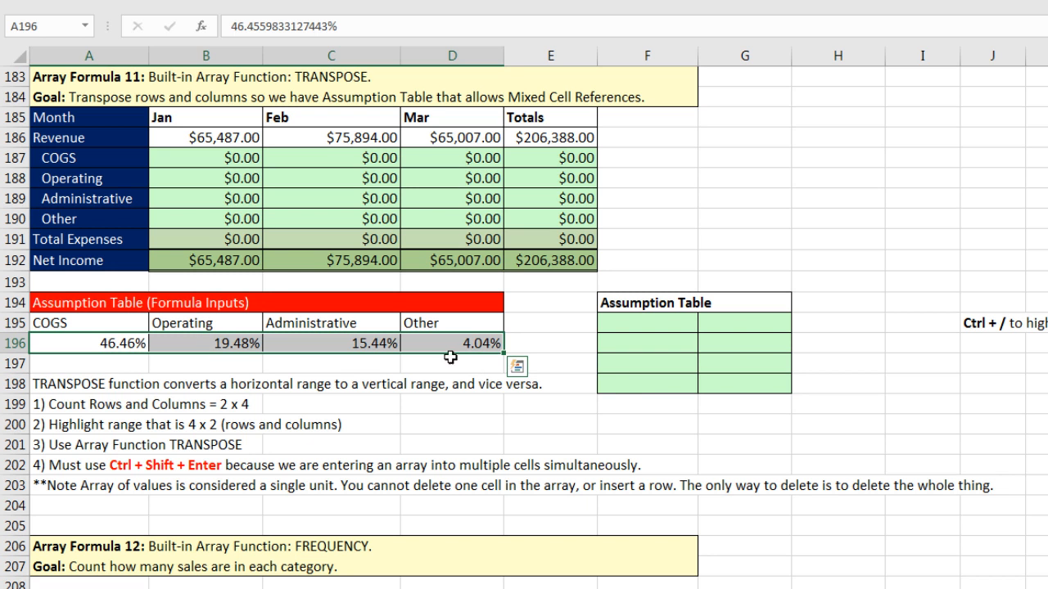
pyautogui.press('Up')
pyautogui.press('Right')
pyautogui.press('Right')
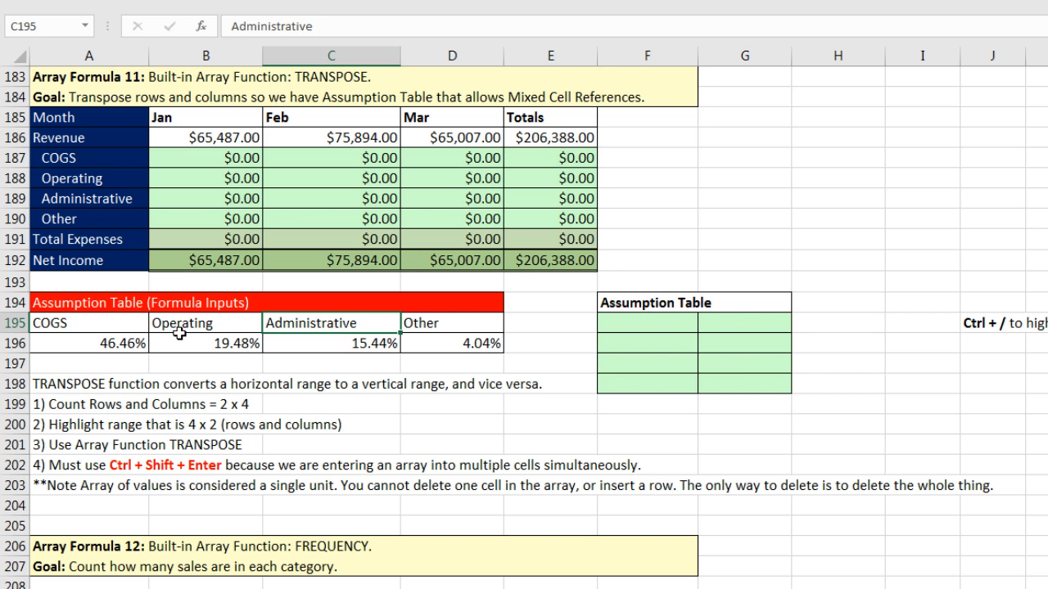
# - Copy the assumption table A195:D196, paste it transposed at I188, and widen column I to fit the labels
pyautogui.moveTo(102, 322); pyautogui.dragTo(446, 343)
pyautogui.hotkey('ctrl', 'c')
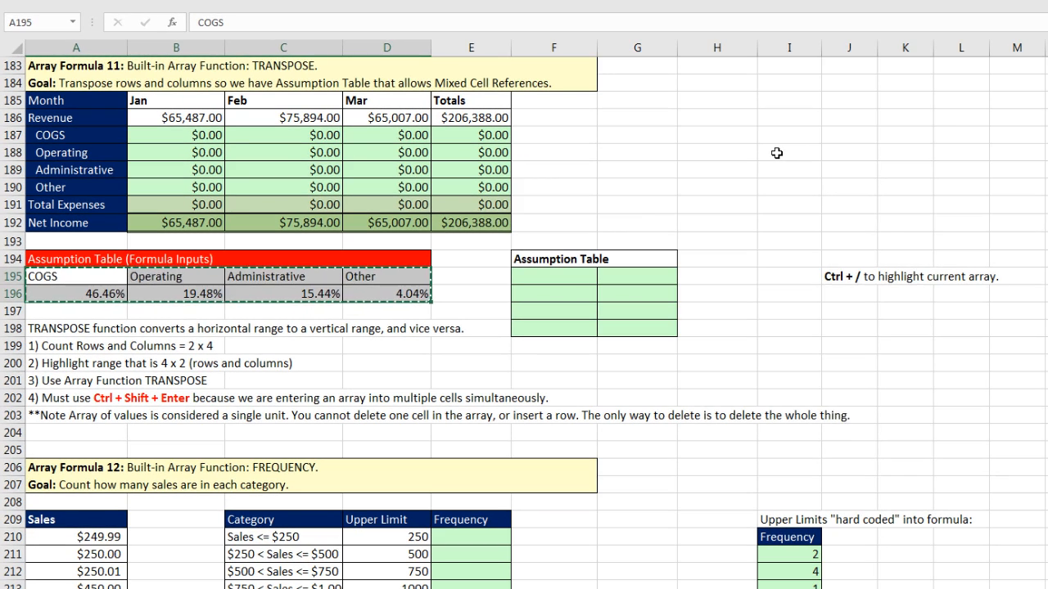
pyautogui.rightClick(870, 175)
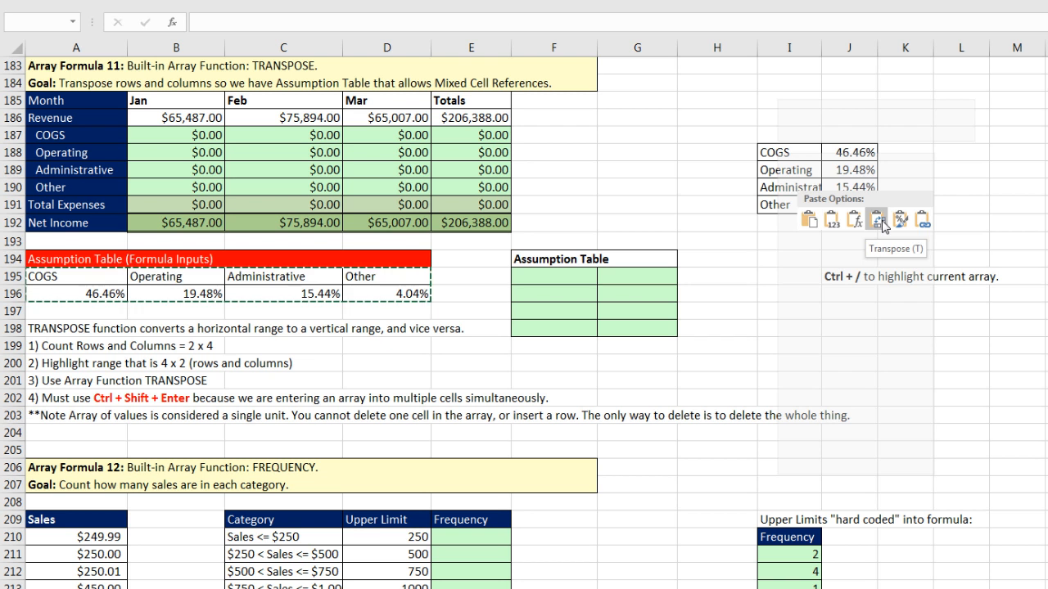
pyautogui.click(878, 219)
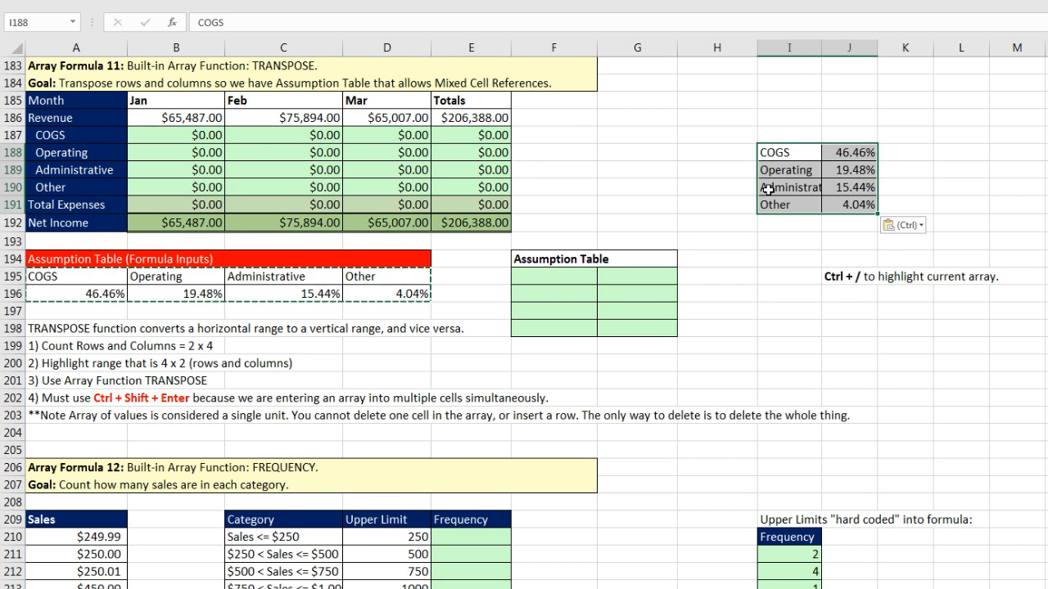
pyautogui.moveTo(825, 50); pyautogui.dragTo(861, 56)
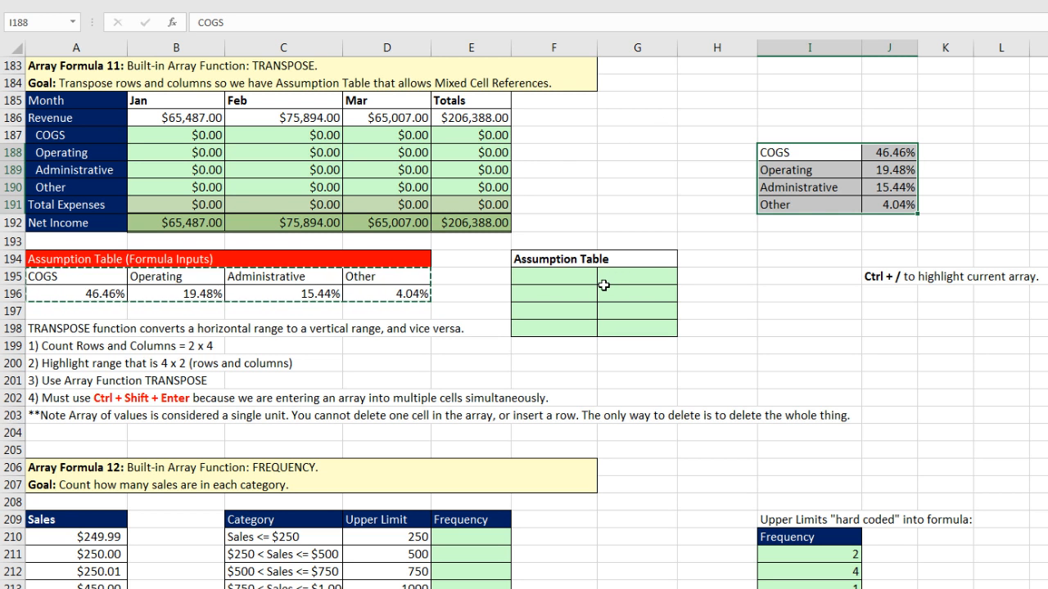
# - Enter =TRANSPOSE(A195:D196) in F195:G198 as a Ctrl + Shift + Enter array formula, matching the four horizontal assumption labels
pyautogui.click(111, 275)
pyautogui.click(188, 277)
pyautogui.click(278, 276)
pyautogui.click(354, 278)
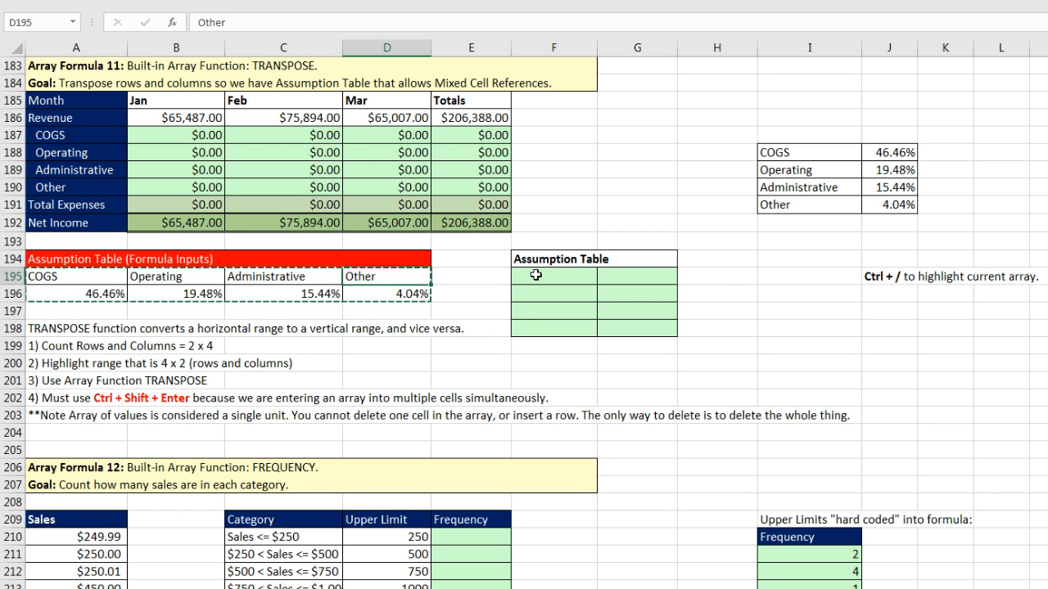
pyautogui.moveTo(539, 277); pyautogui.dragTo(650, 332)
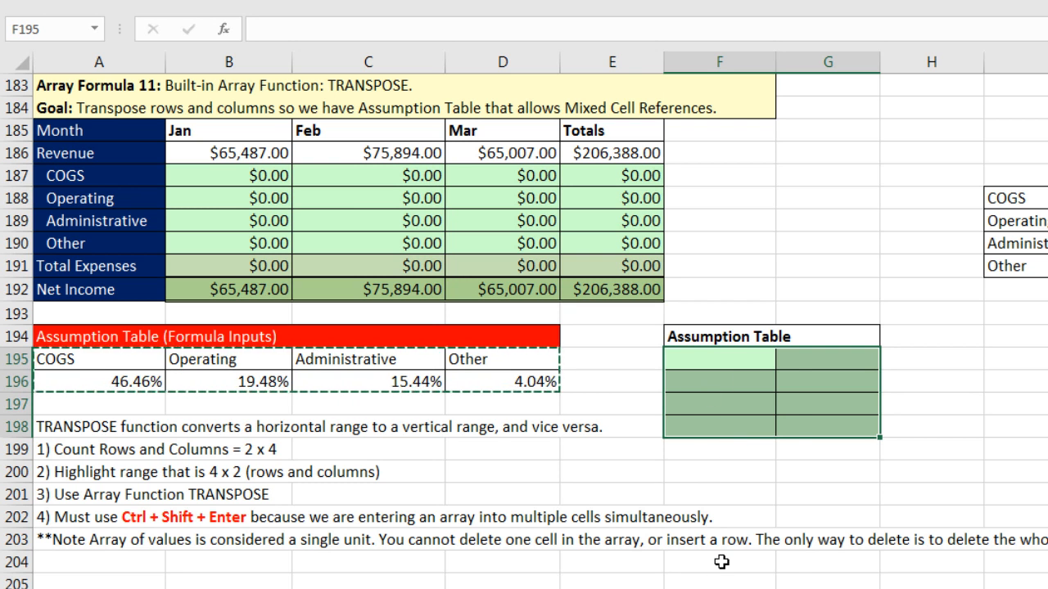
pyautogui.write('=tr')
pyautogui.press('Tab')
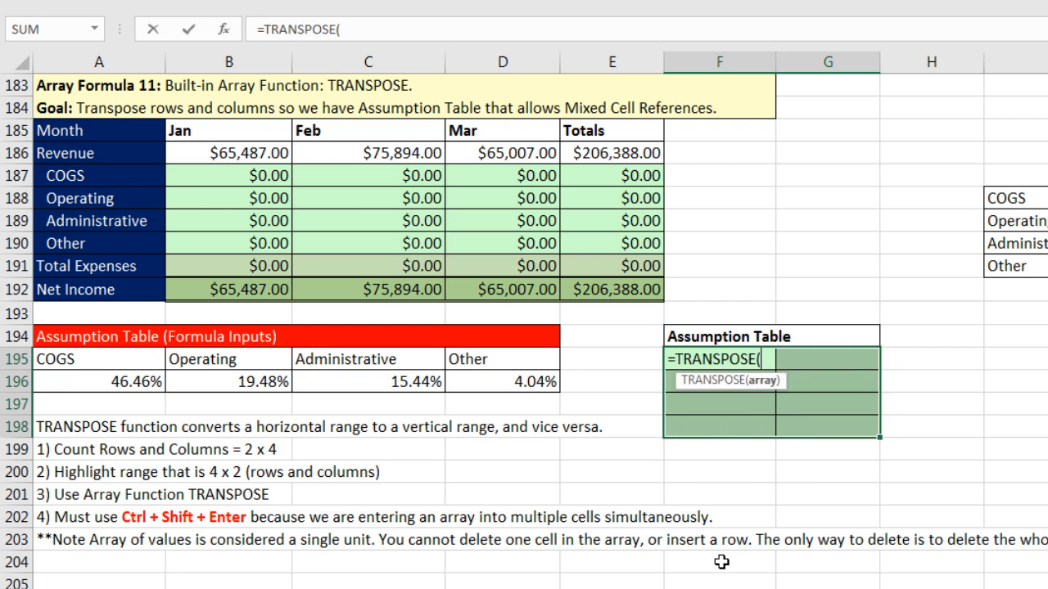
pyautogui.moveTo(142, 357); pyautogui.dragTo(555, 386)
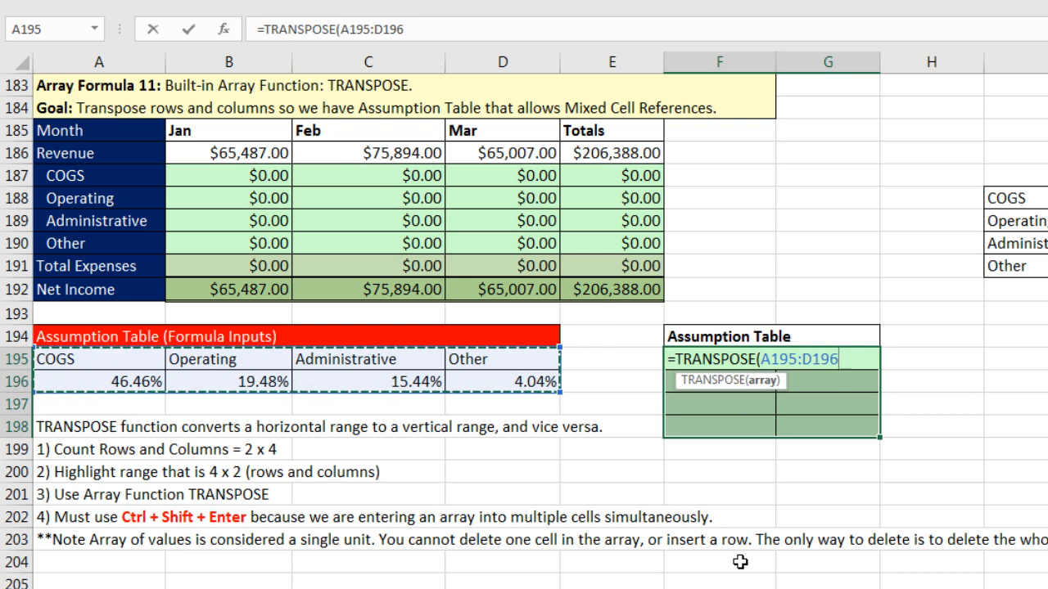
pyautogui.write(')')
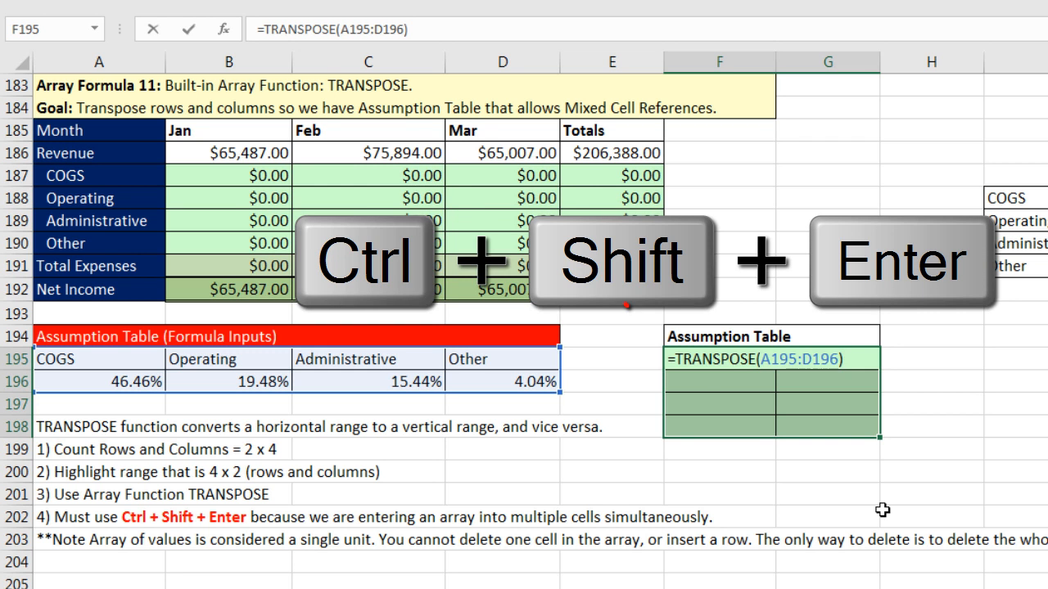
pyautogui.hotkey('ctrl', 'shift', 'Return')
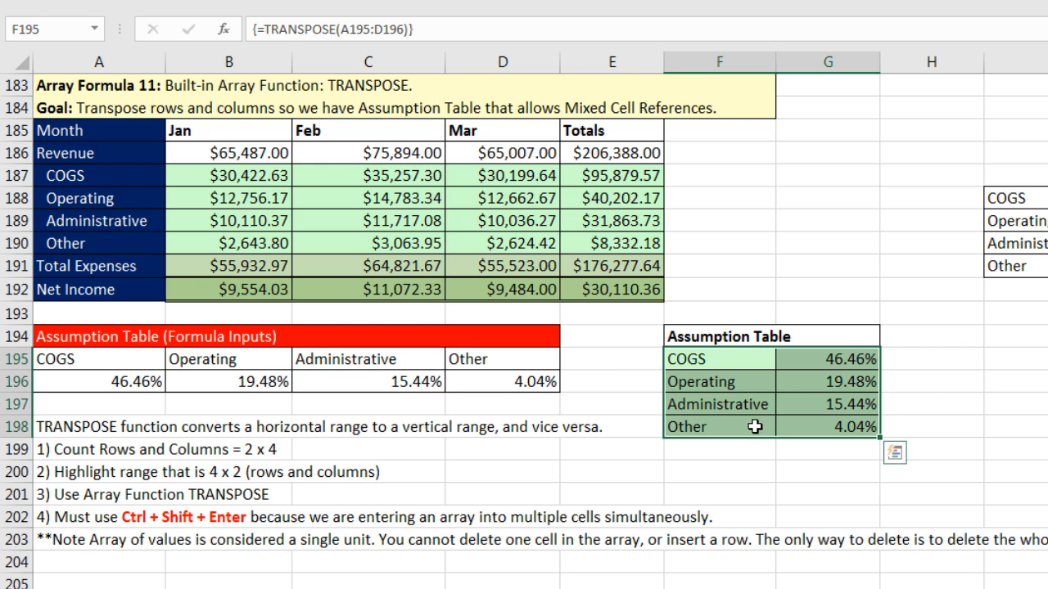
# - Set the Other assumption in D196 to 5% and check the formula for January COGS in B187
pyautogui.click(478, 384)
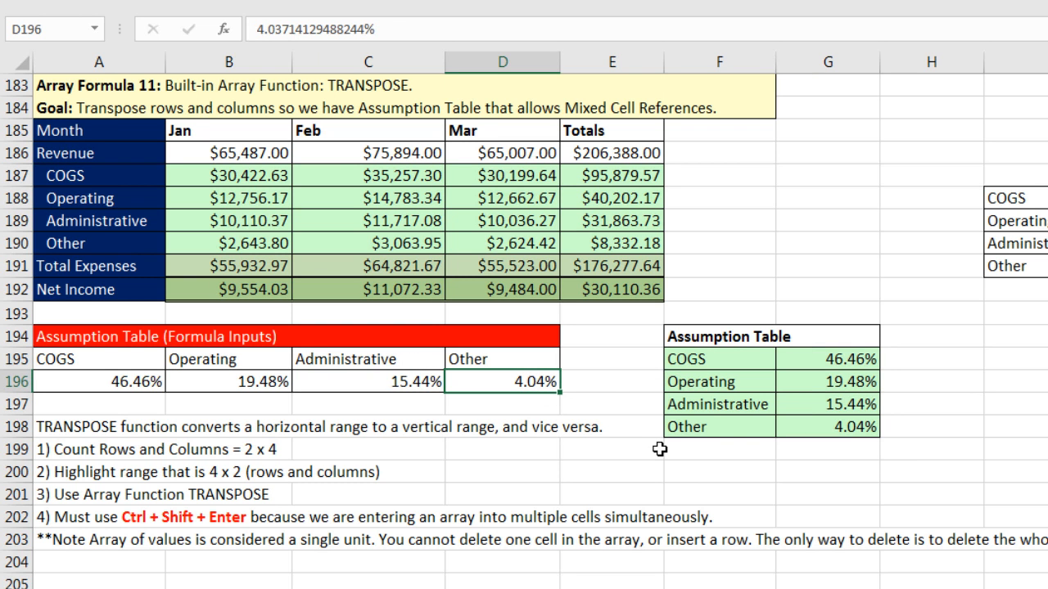
pyautogui.write('5')
pyautogui.press('Return')
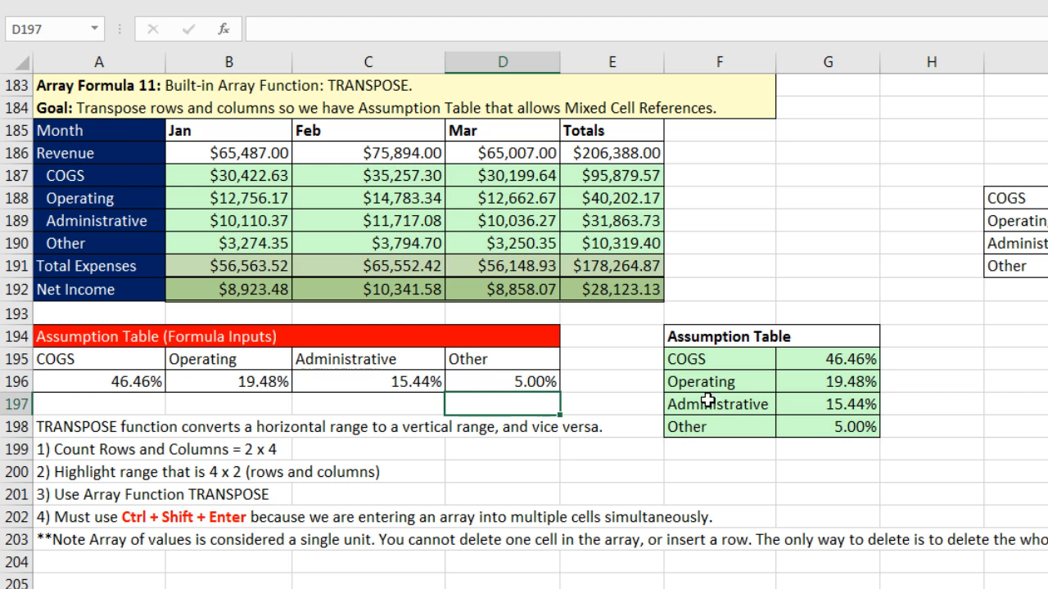
pyautogui.doubleClick(252, 178)
pyautogui.press('Escape')
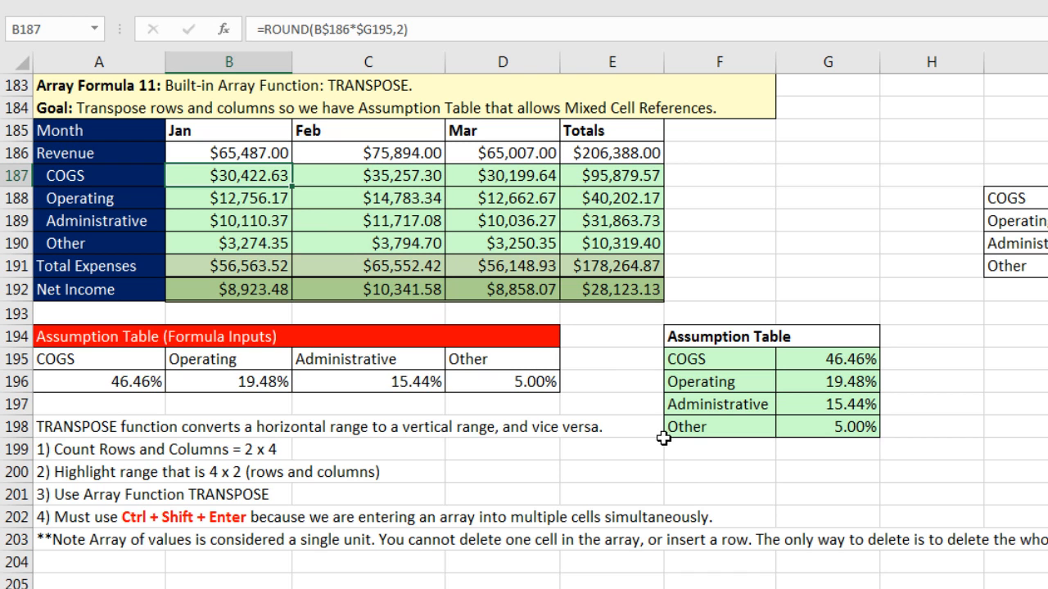
# - Examine the Array Formula 12 FREQUENCY section, comparing the sales in A210:A222 with the category labels and upper limits in C210:D214
pyautogui.scroll(-3, 524, 331)
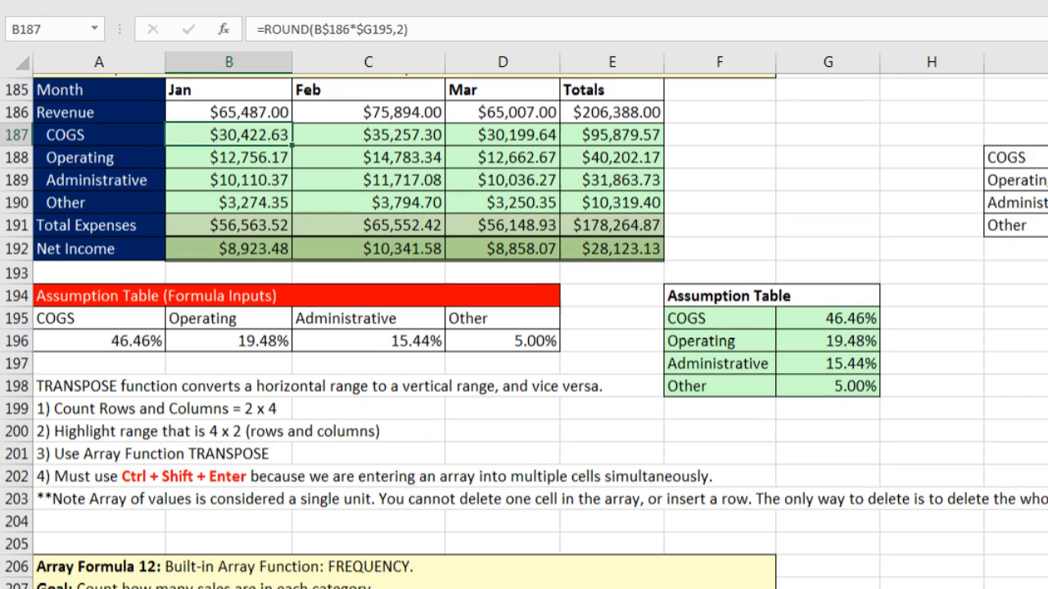
pyautogui.scroll(-5, 524, 331)
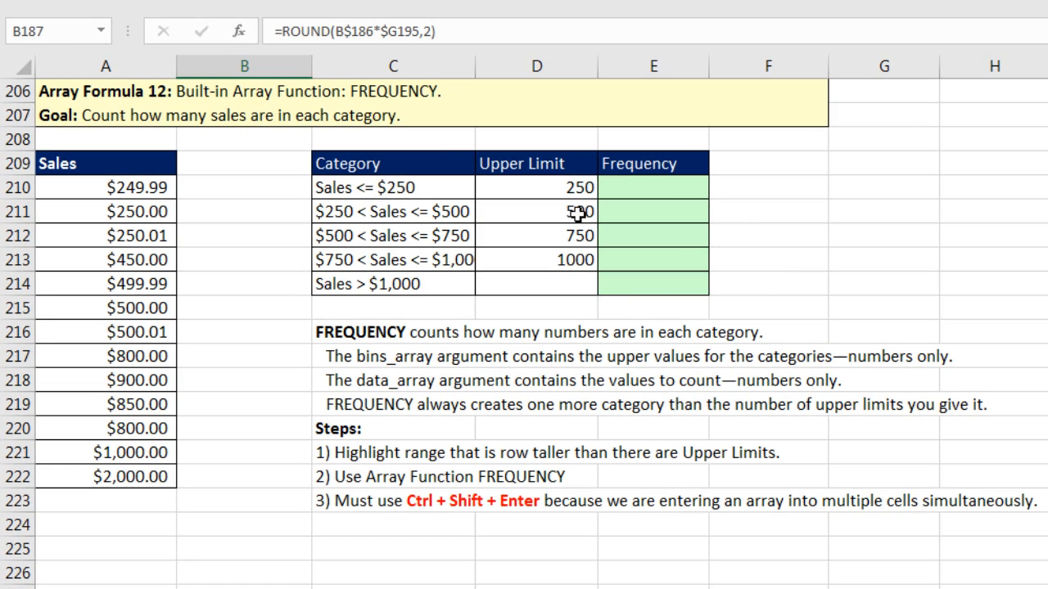
pyautogui.moveTo(135, 188); pyautogui.dragTo(157, 477)
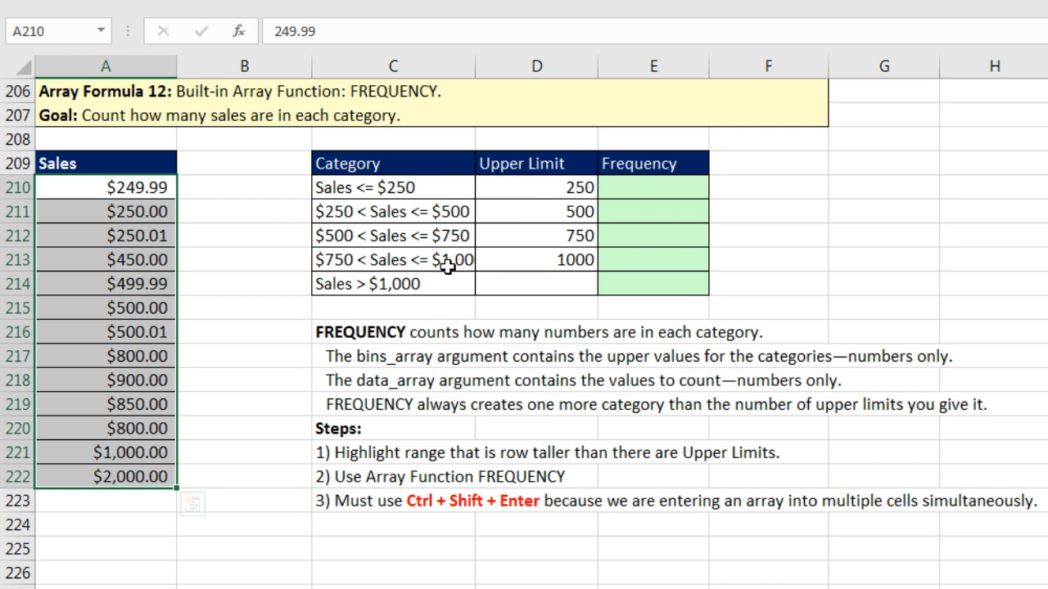
pyautogui.click(566, 191)
pyautogui.click(568, 212)
pyautogui.click(576, 239)
pyautogui.click(573, 260)
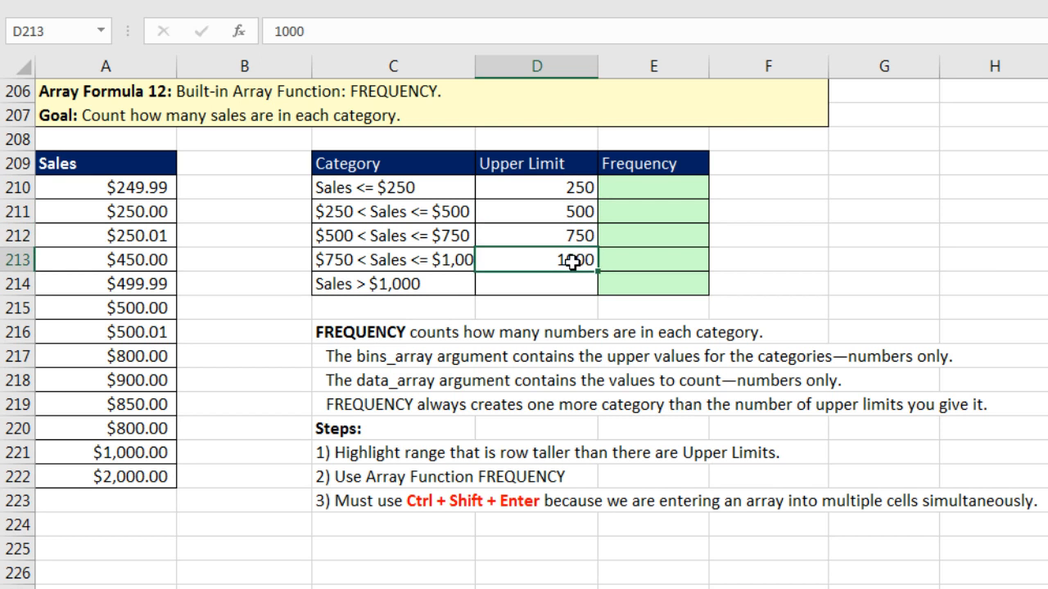
pyautogui.click(441, 193)
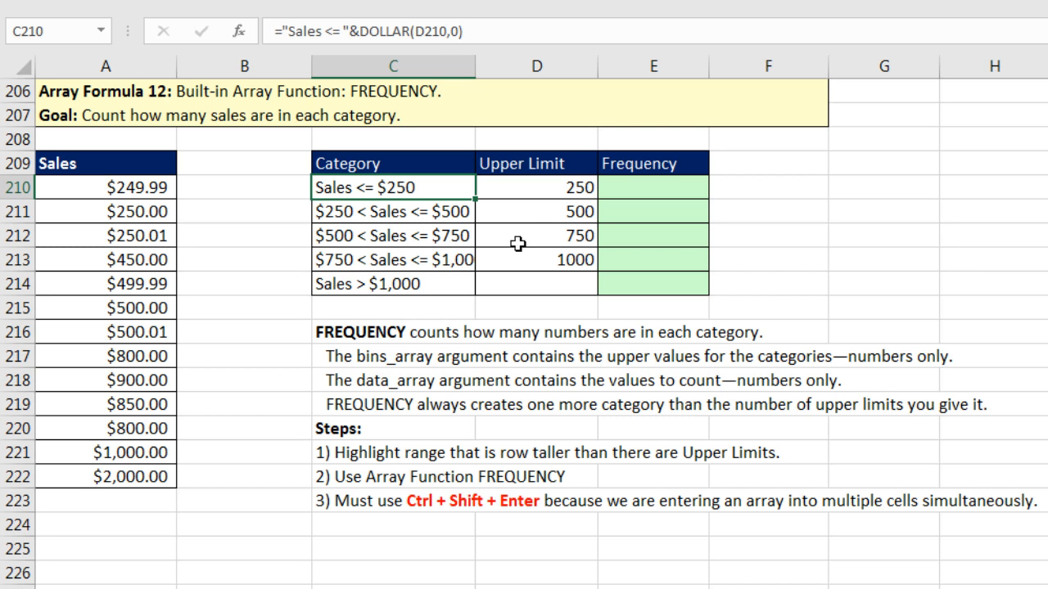
pyautogui.click(542, 237)
pyautogui.click(543, 265)
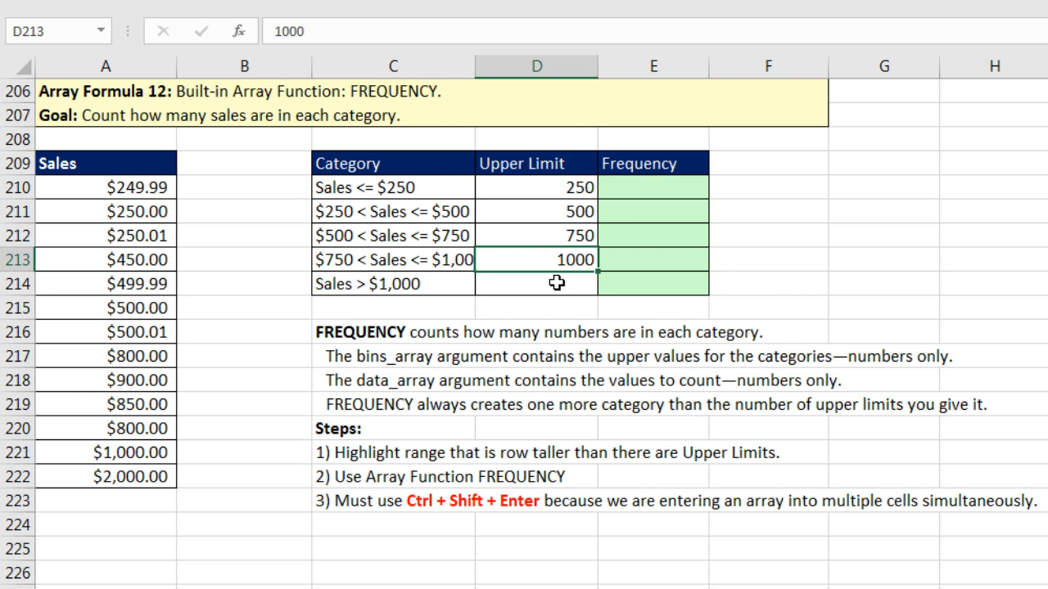
pyautogui.click(556, 282)
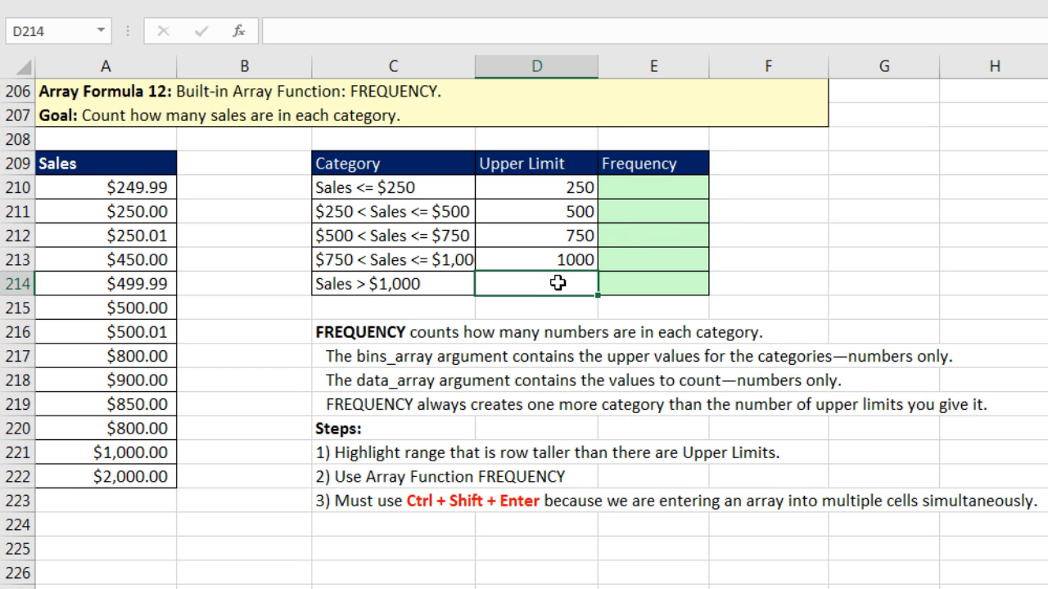
pyautogui.click(573, 260)
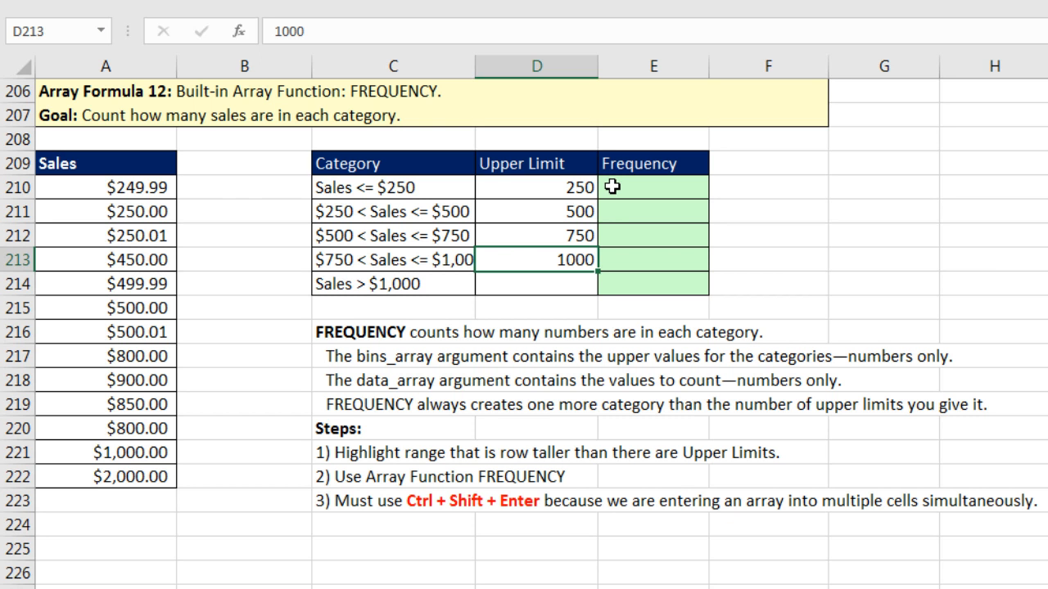
pyautogui.moveTo(141, 187); pyautogui.dragTo(147, 485)
pyautogui.moveTo(547, 188); pyautogui.dragTo(557, 262)
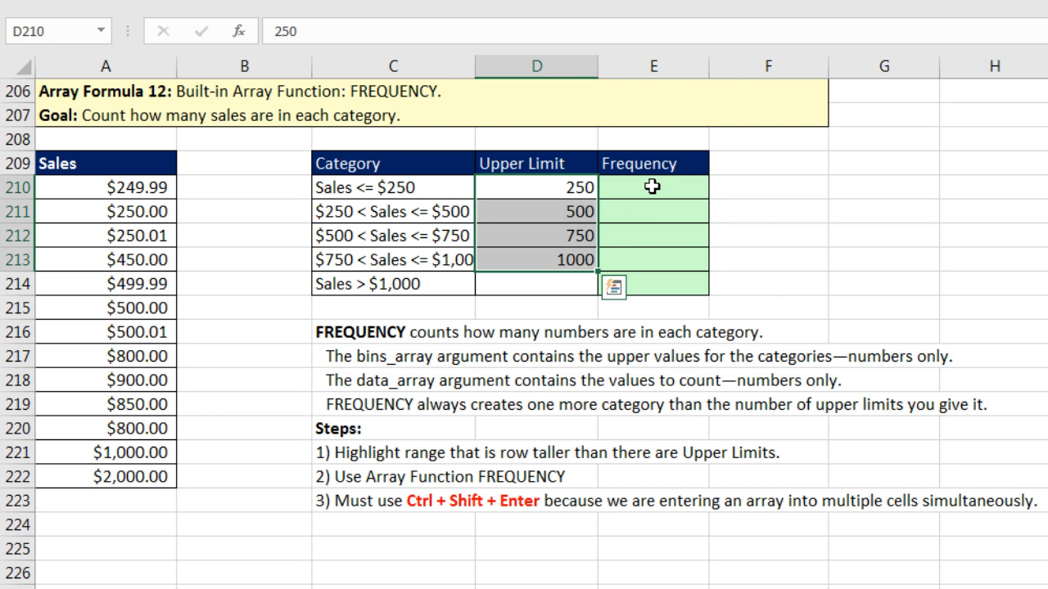
# - Enter =FREQUENCY(A210:A222,D210:D213) in E210:E214 as a Ctrl + Shift + Enter array formula
pyautogui.moveTo(652, 187); pyautogui.dragTo(668, 282)
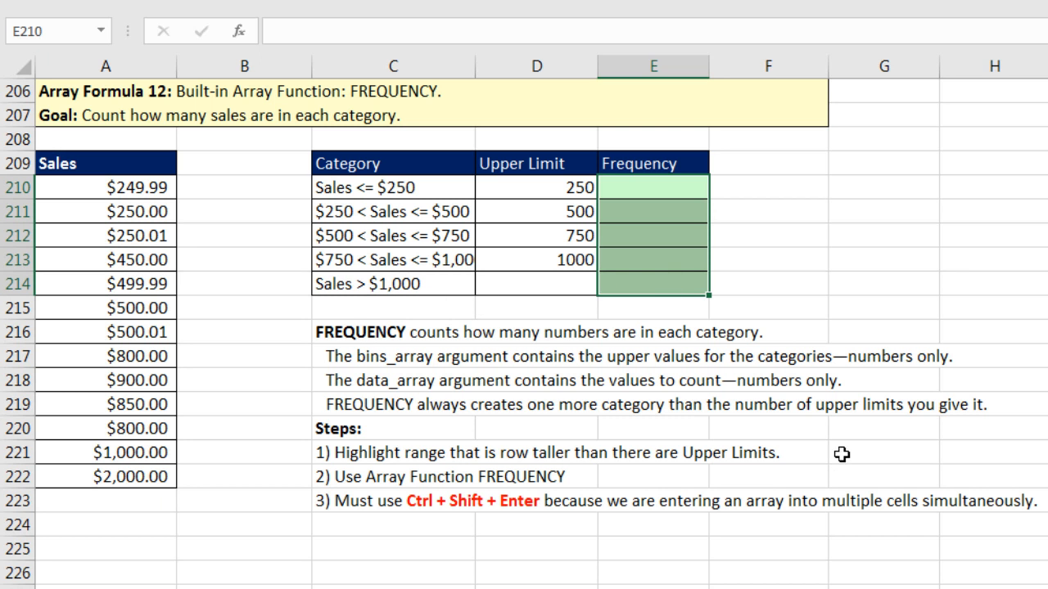
pyautogui.write('=fr')
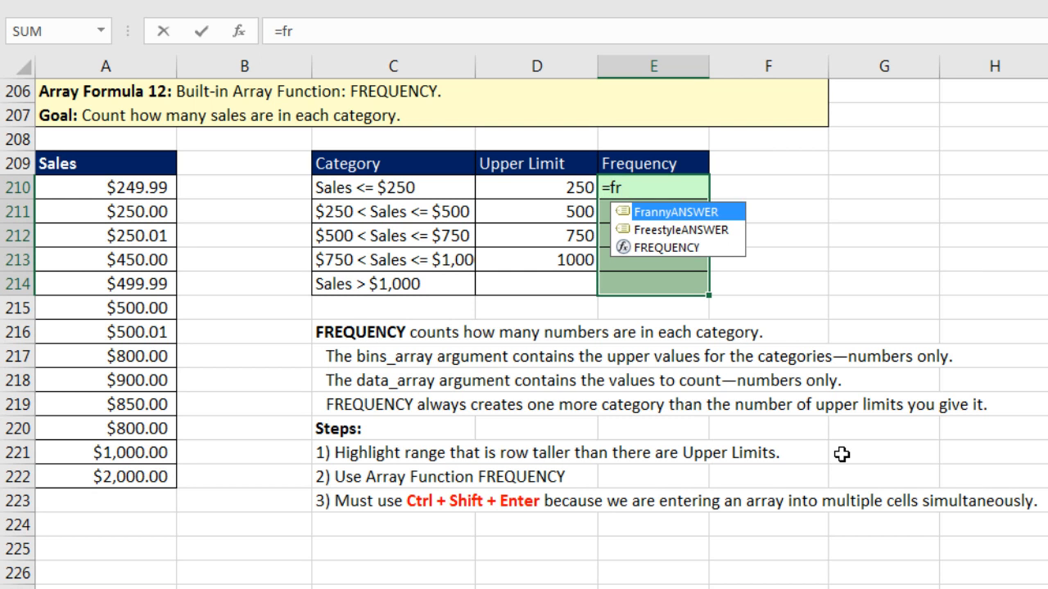
pyautogui.write('e')
pyautogui.press('Down')
pyautogui.press('Tab')
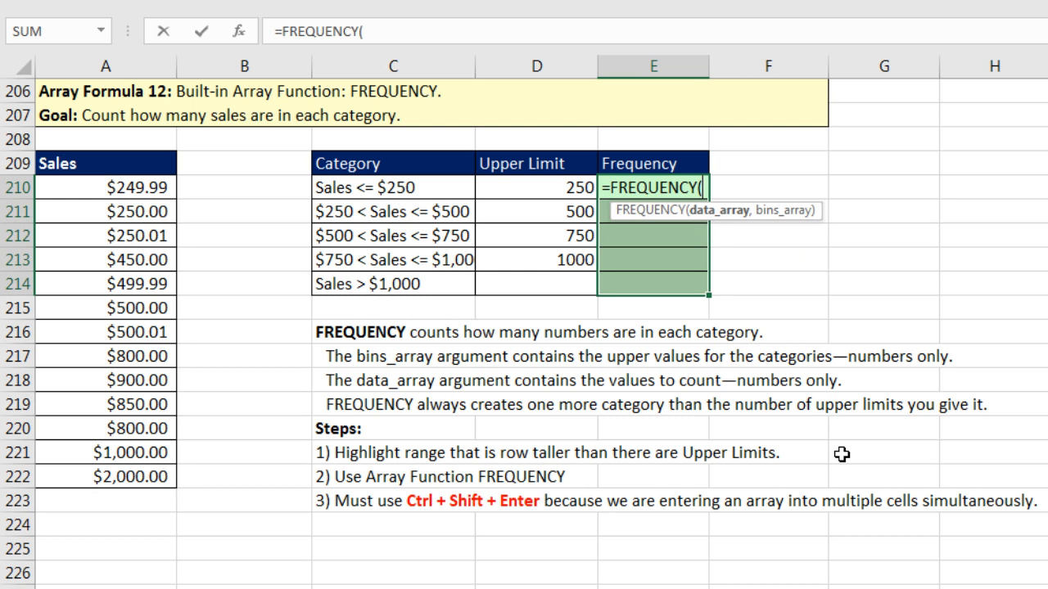
pyautogui.click(134, 187)
pyautogui.moveTo(135, 210); pyautogui.dragTo(166, 481)
pyautogui.write(',')
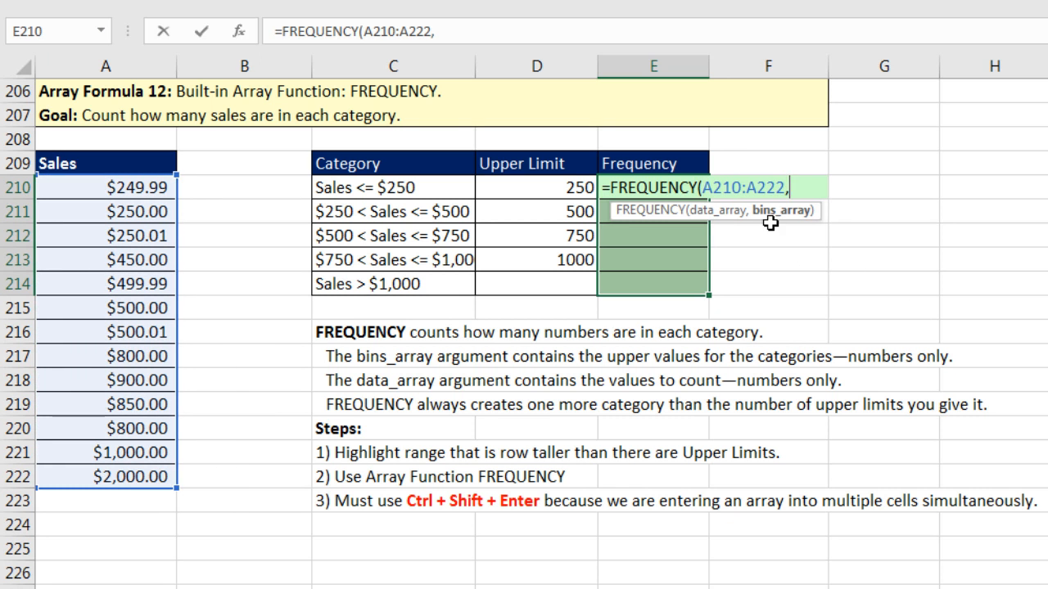
pyautogui.moveTo(537, 187); pyautogui.dragTo(539, 257)
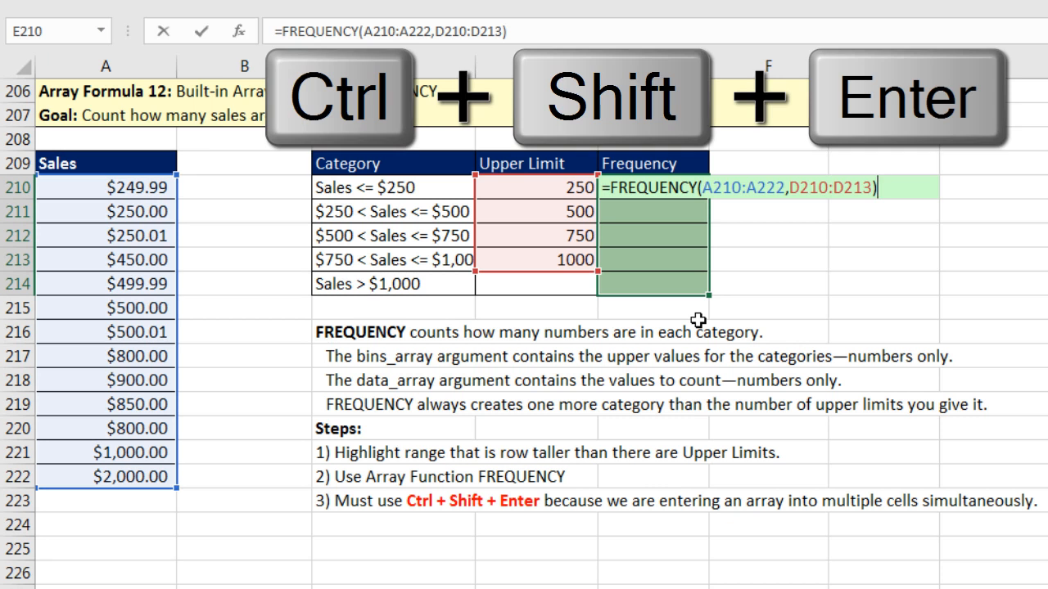
pyautogui.hotkey('ctrl', 'shift', 'Return')
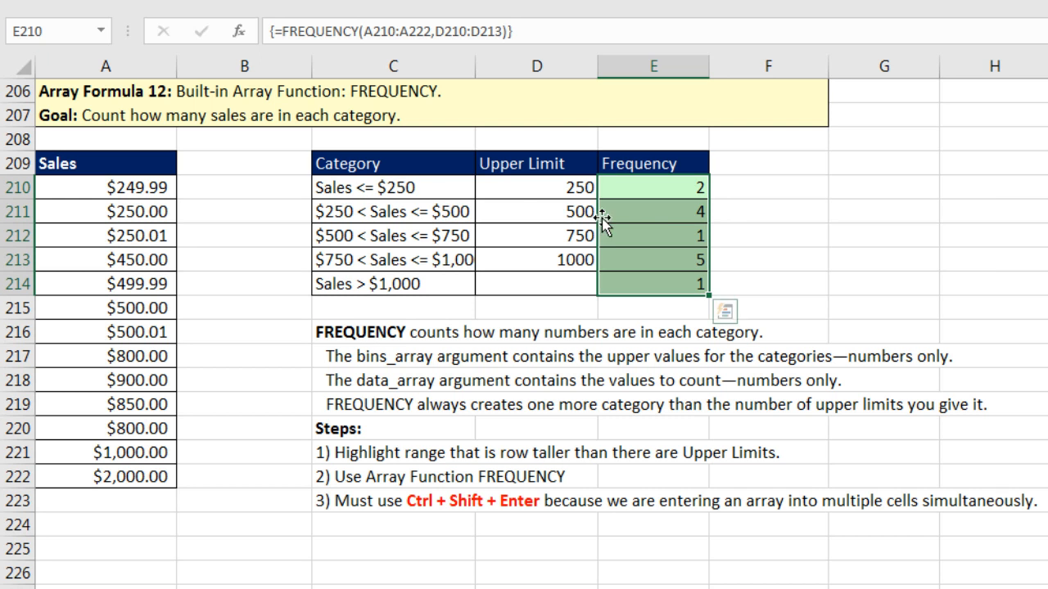
# - Check the FREQUENCY array formula in E211:E214, comparing the second category's count with the matching sales in A212:A215
pyautogui.click(653, 216)
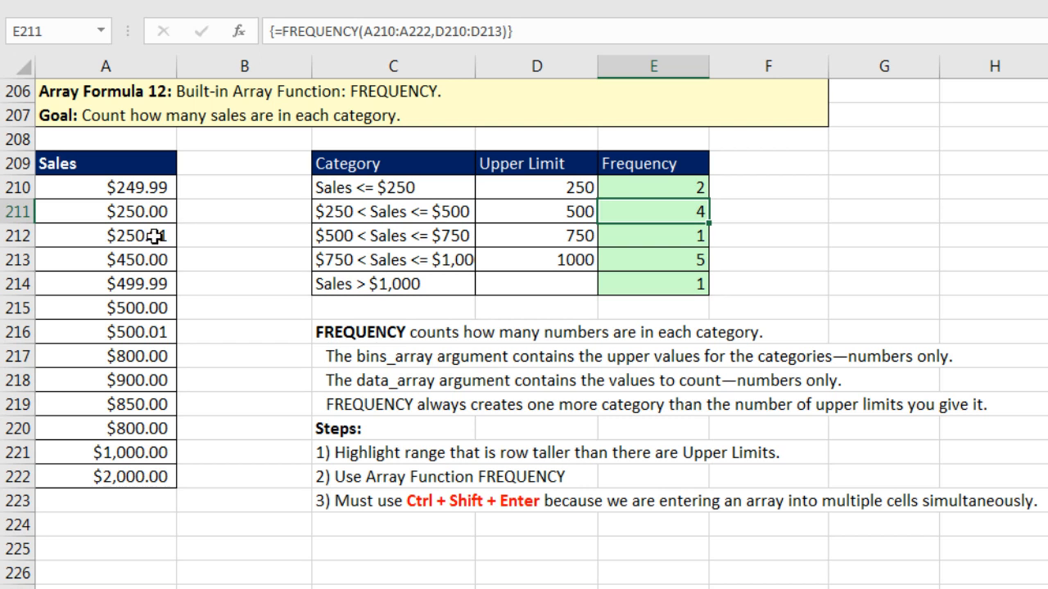
pyautogui.moveTo(149, 236); pyautogui.dragTo(149, 308)
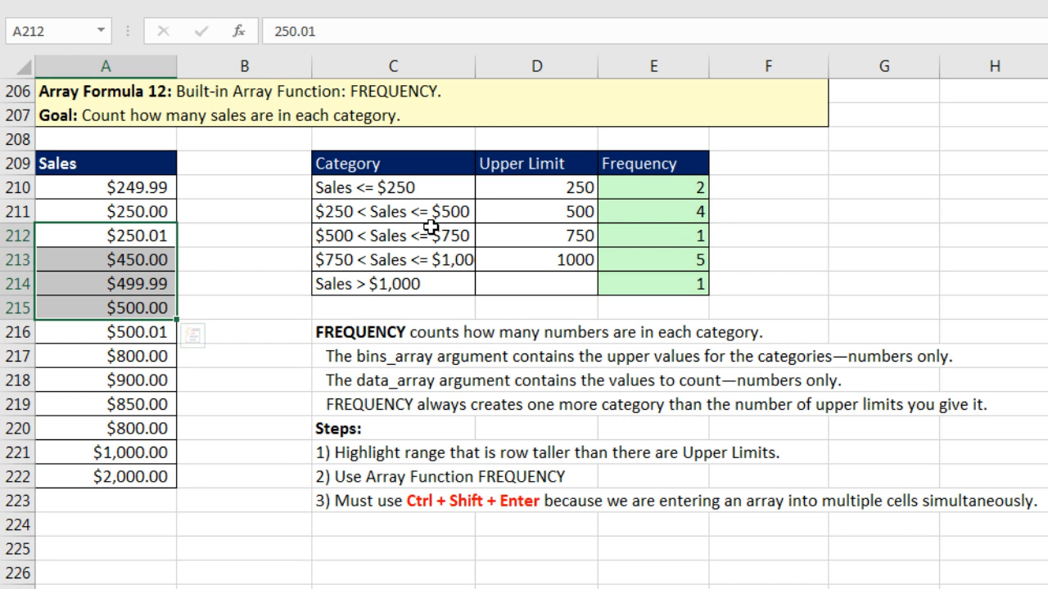
pyautogui.doubleClick(740, 214)
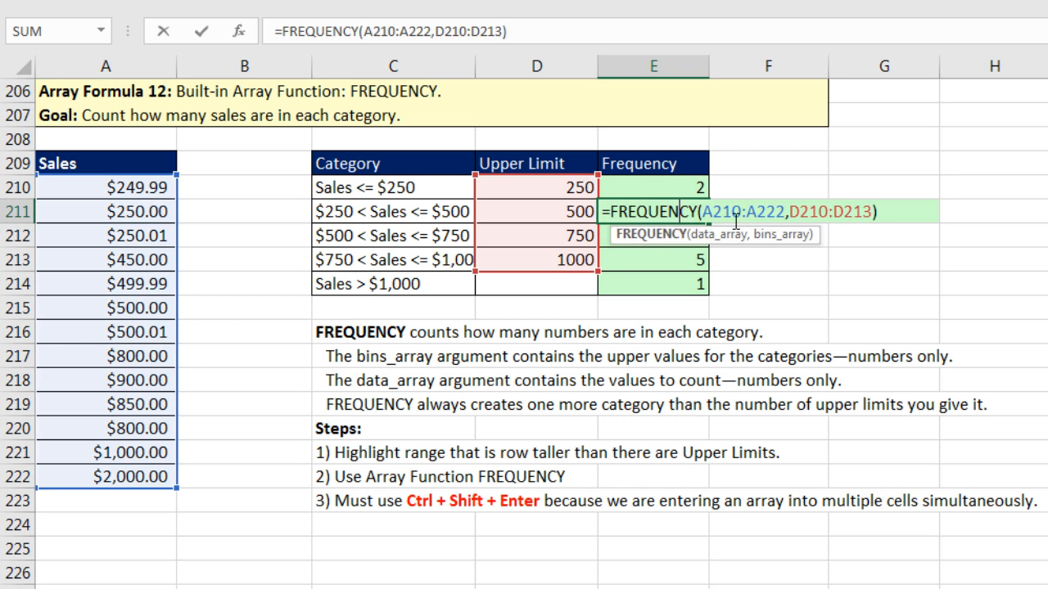
pyautogui.press('Escape')
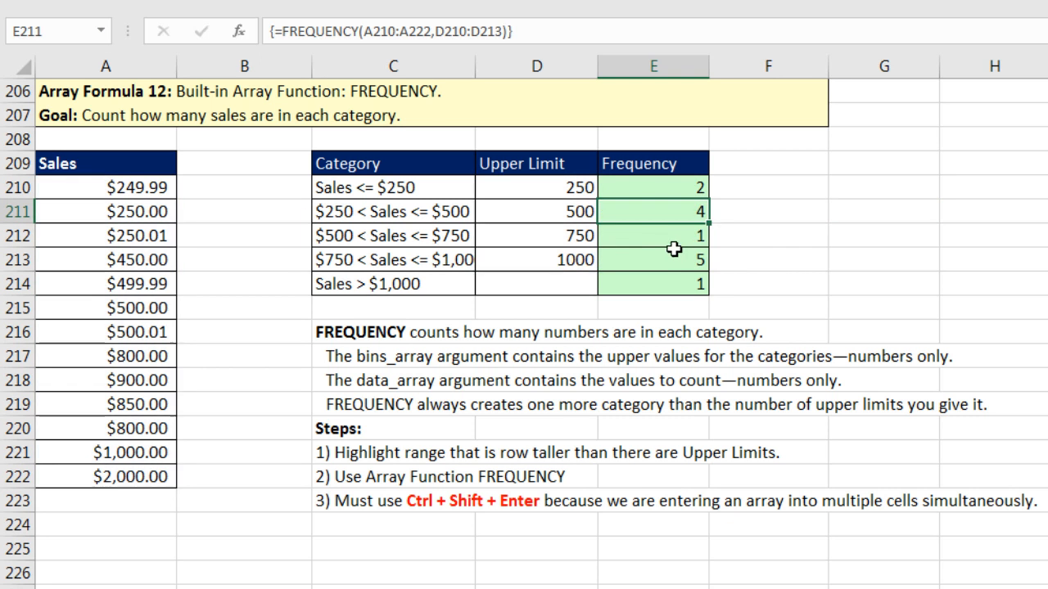
pyautogui.doubleClick(739, 237)
pyautogui.press('Escape')
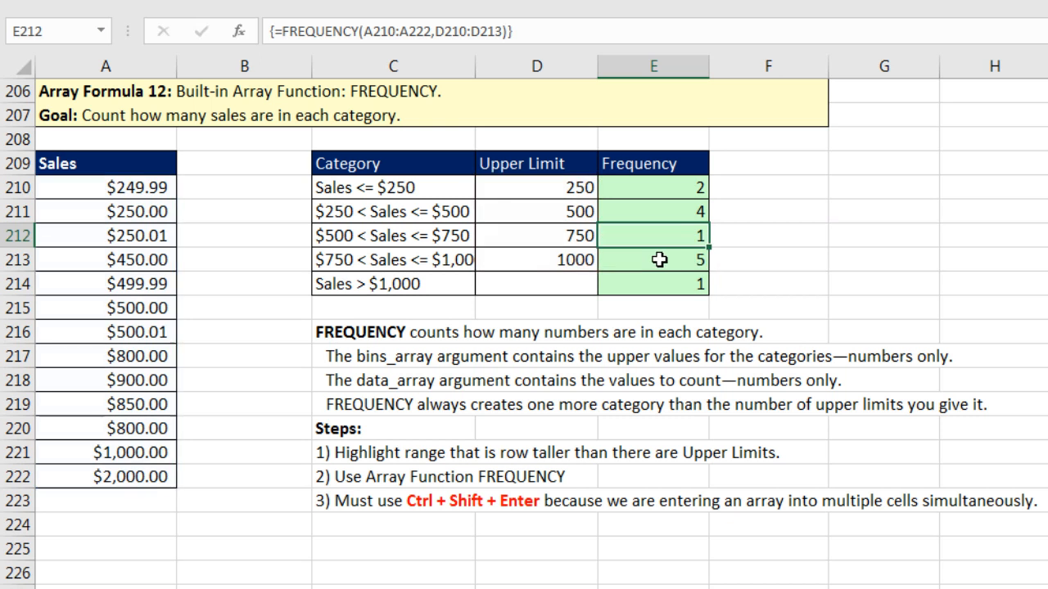
pyautogui.doubleClick(666, 254)
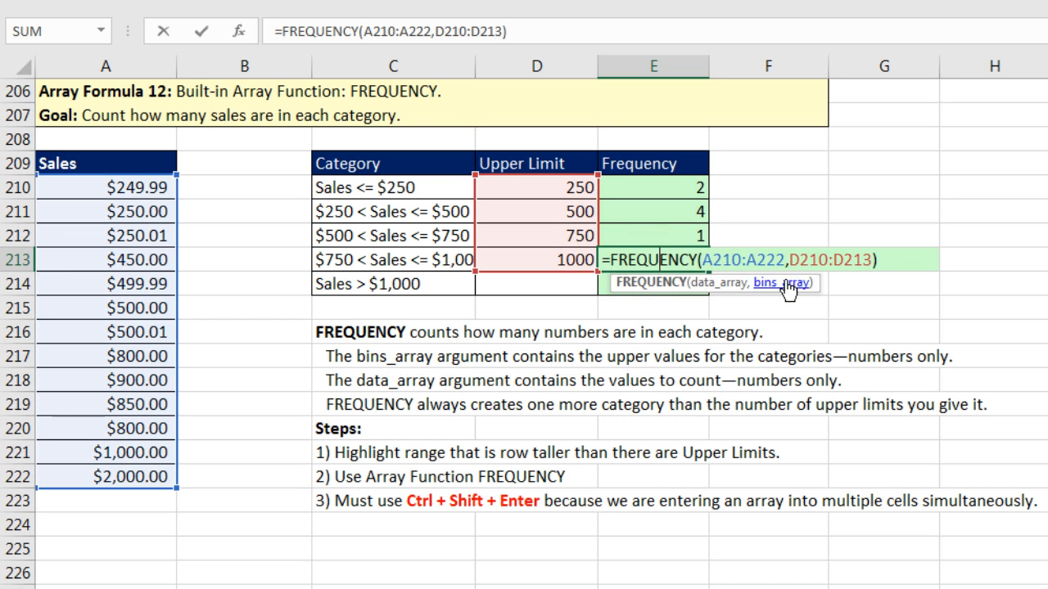
pyautogui.press('Escape')
pyautogui.doubleClick(663, 282)
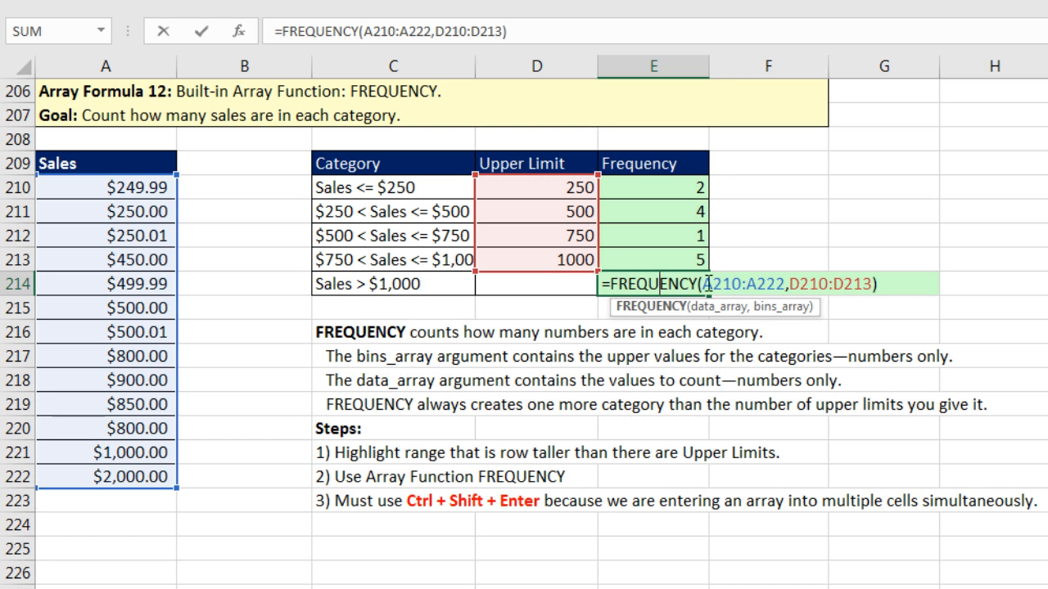
pyautogui.press('Escape')
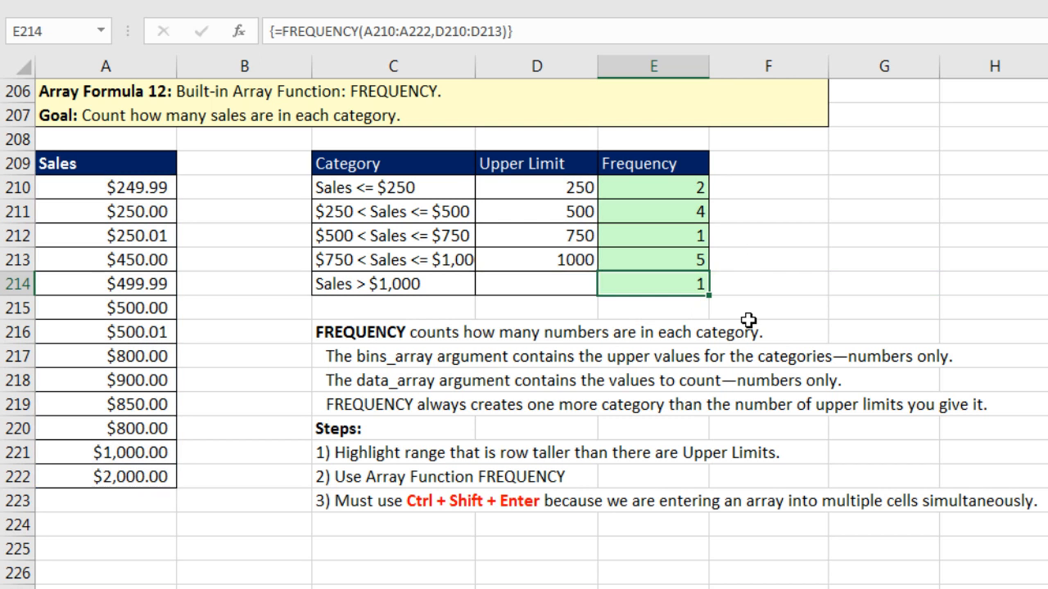
# - Check that F195, G196 and G198 in the vertical assumption table all contain the same TRANSPOSE array formula
pyautogui.scroll(5, 751, 320)
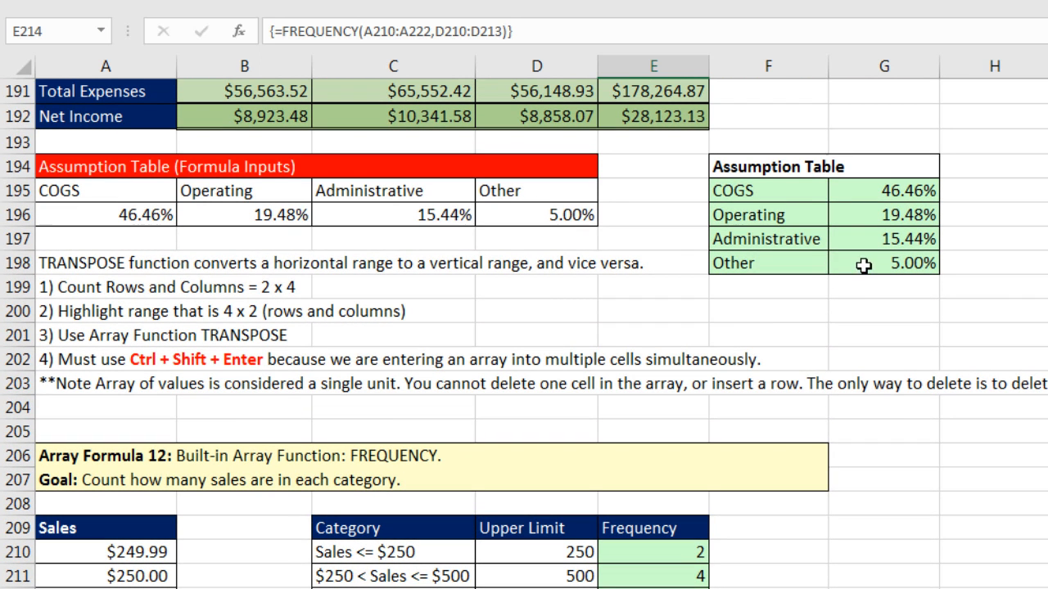
pyautogui.click(773, 190)
pyautogui.doubleClick(773, 191)
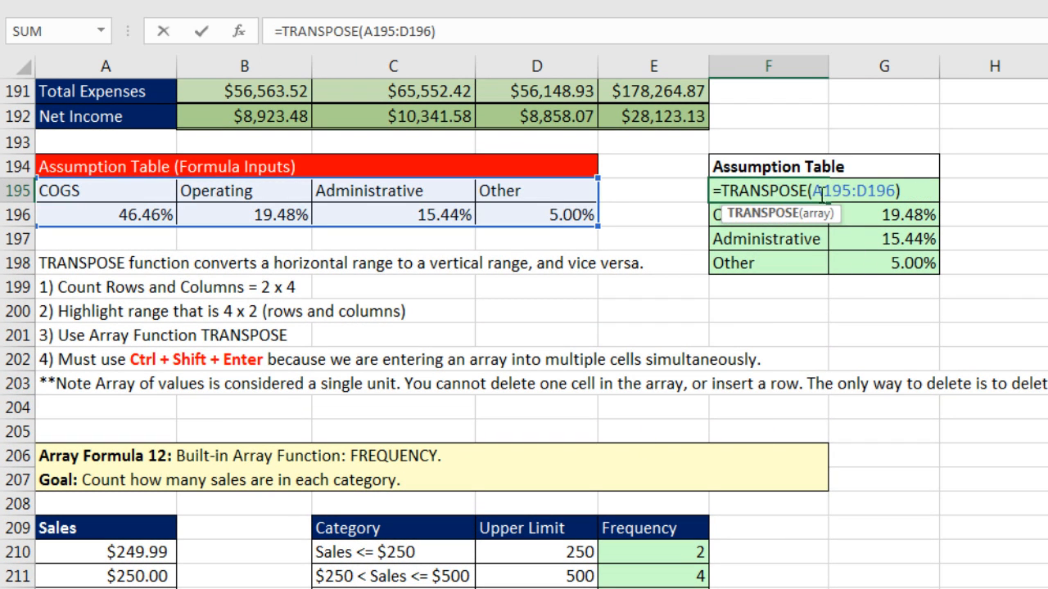
pyautogui.press('Escape')
pyautogui.click(868, 214)
pyautogui.doubleClick(867, 214)
pyautogui.press('Escape')
pyautogui.click(898, 260)
pyautogui.doubleClick(900, 262)
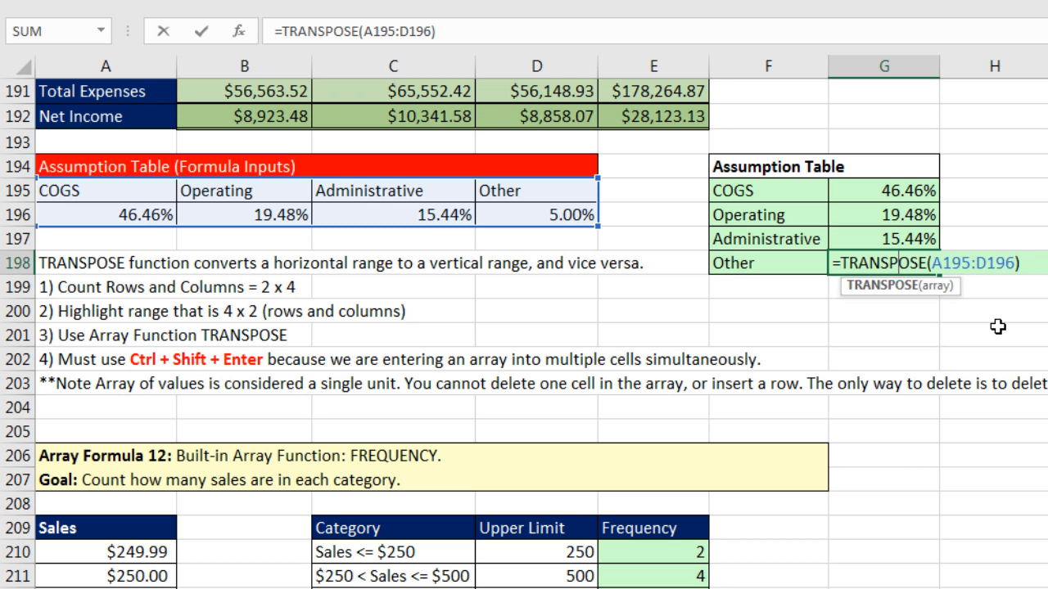
pyautogui.hotkey('ctrl', 'shift', 'Return')
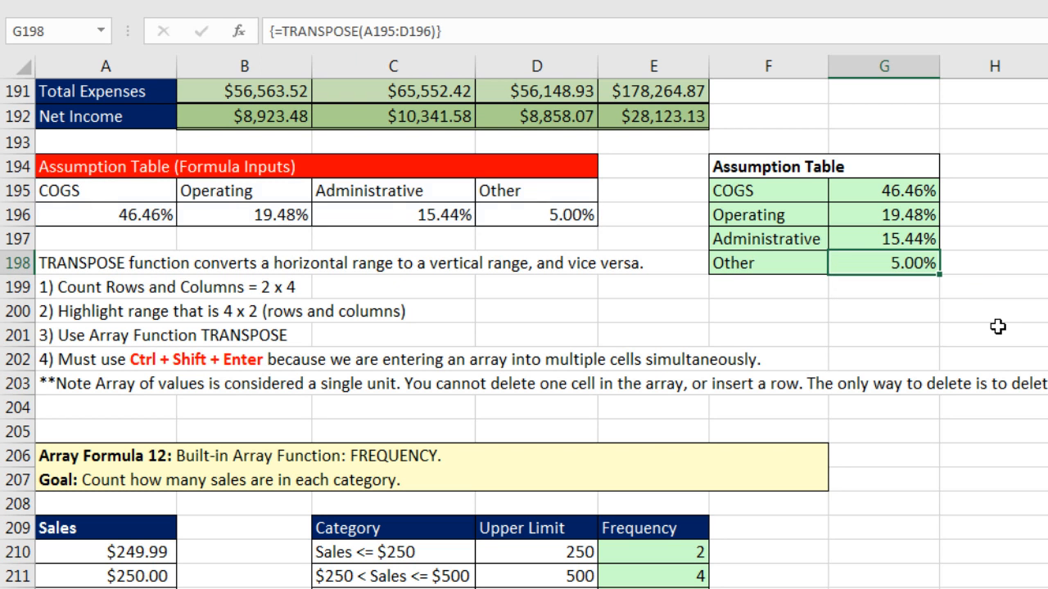
# - Try to delete only cell G196 from the TRANSPOSE array
pyautogui.click(908, 215)
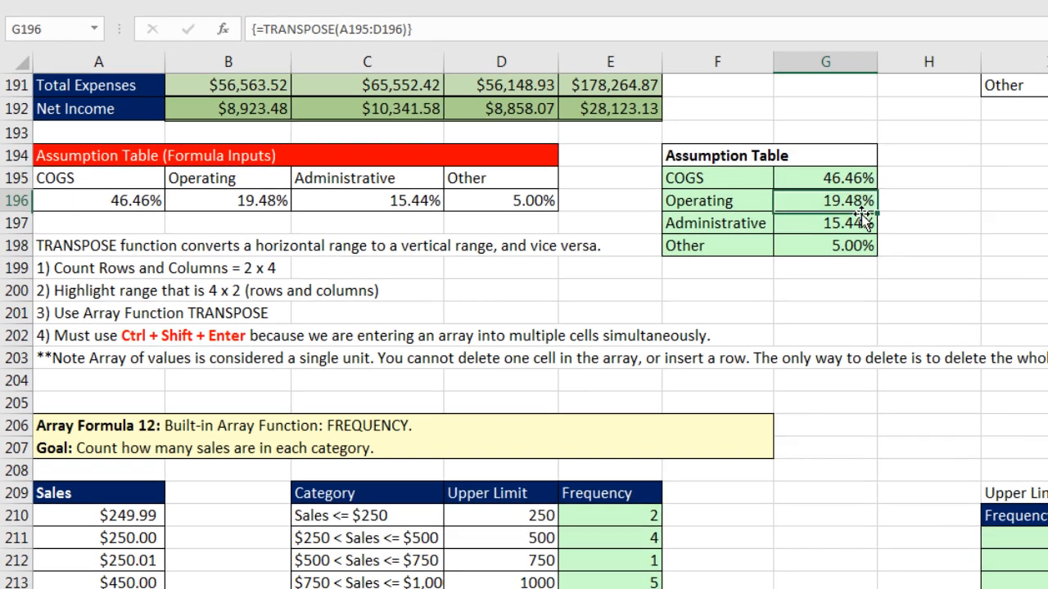
pyautogui.press('Delete')
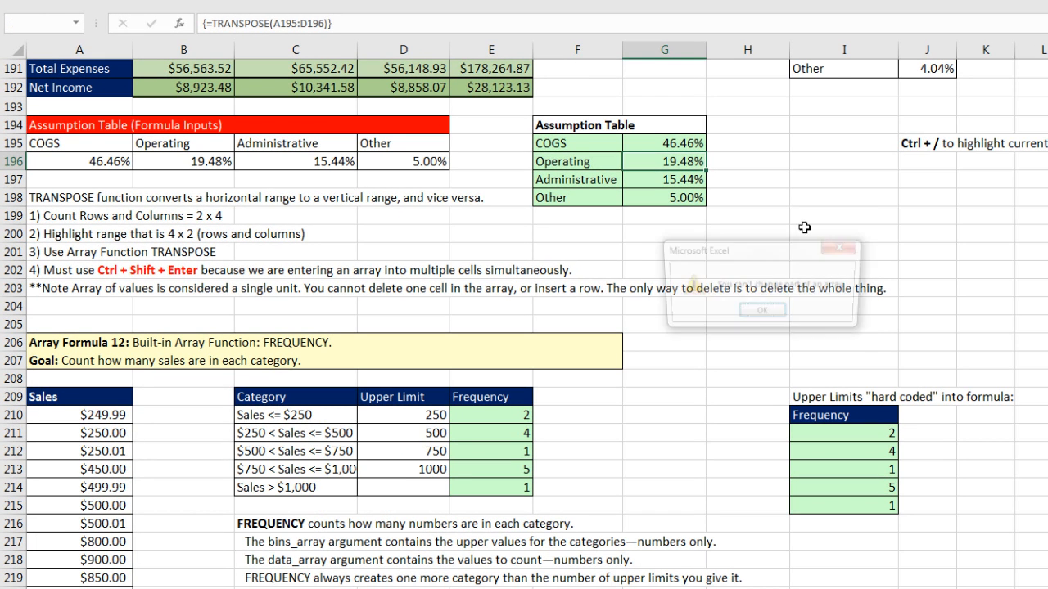
pyautogui.moveTo(778, 250); pyautogui.dragTo(666, 235)
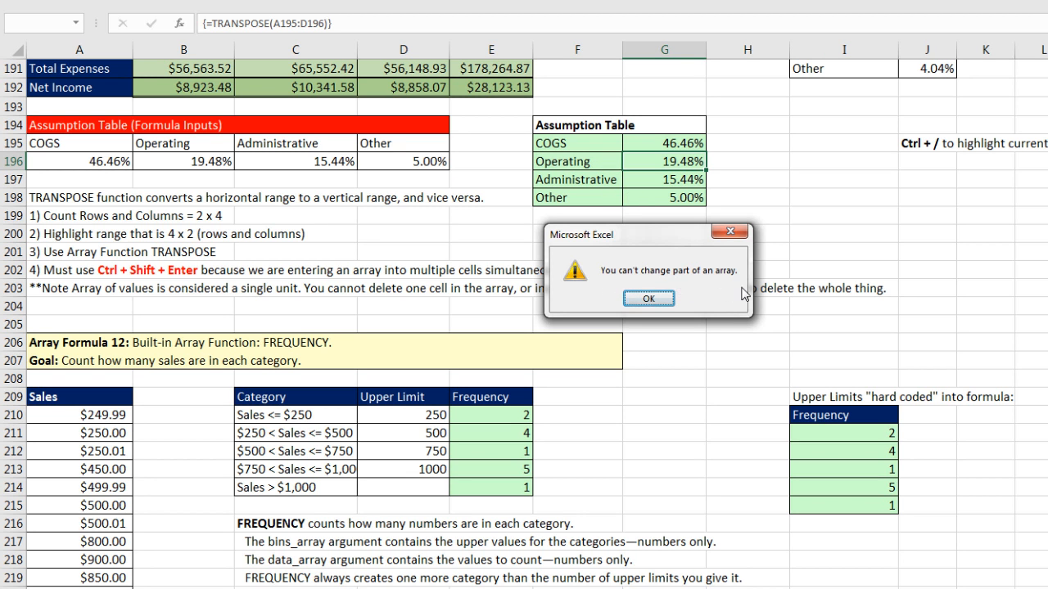
pyautogui.press('Return')
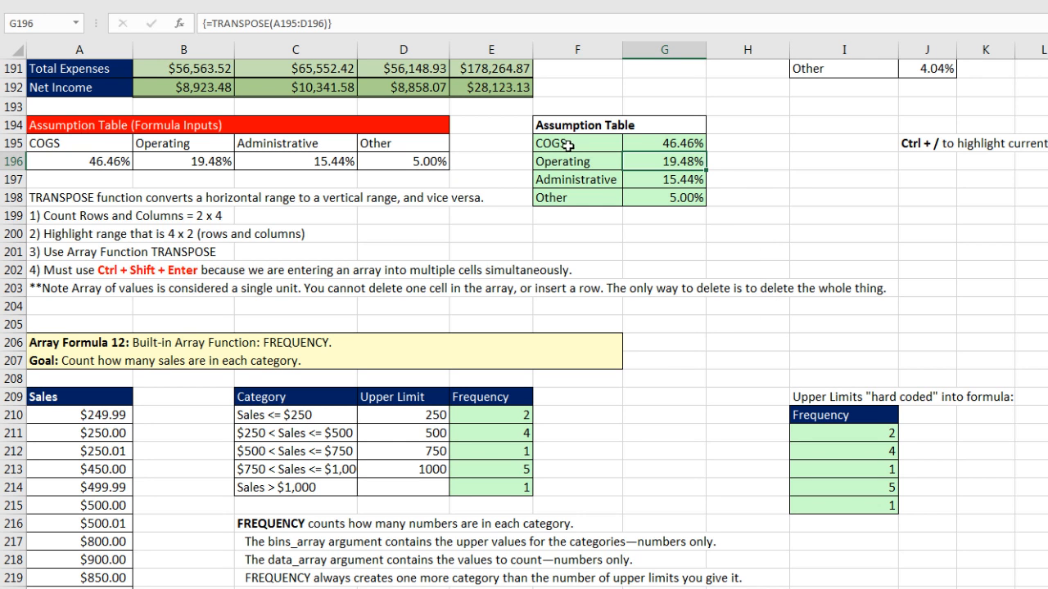
# - Delete the entire TRANSPOSE array in F195:G198, and undo the deletion
pyautogui.moveTo(563, 144); pyautogui.dragTo(678, 200)
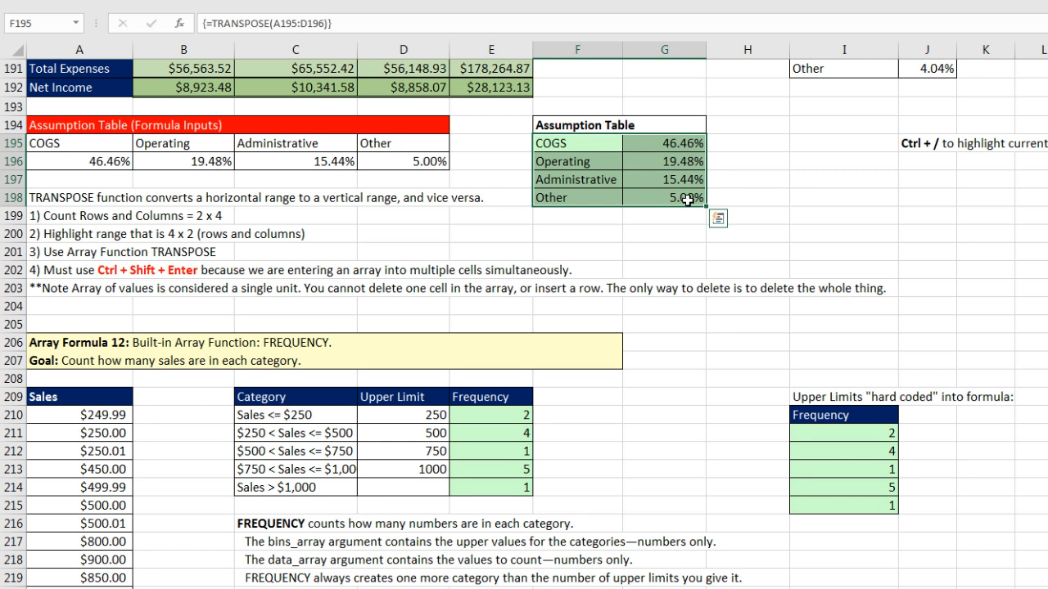
pyautogui.press('Delete')
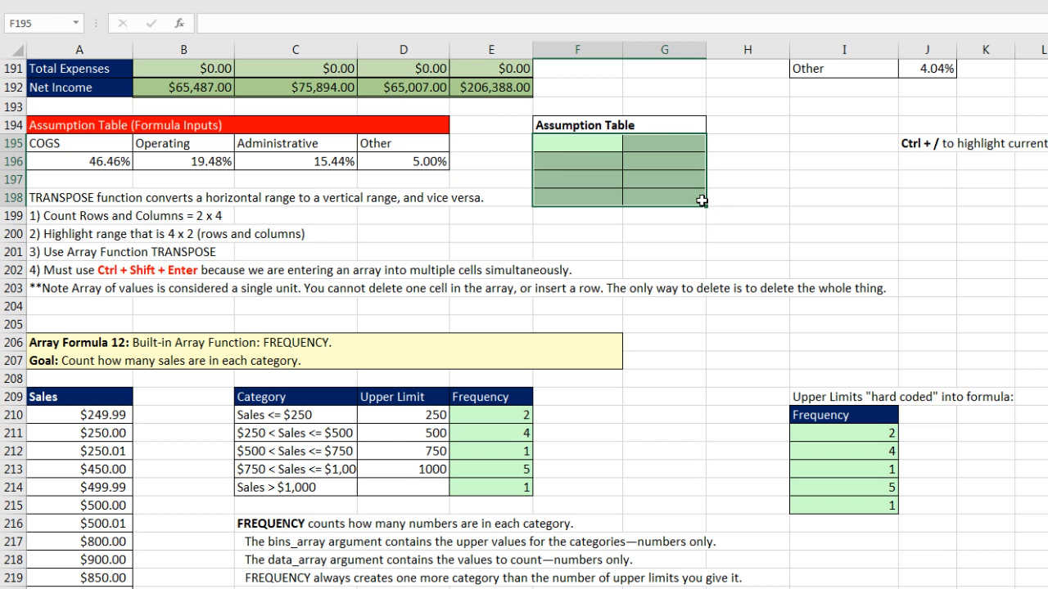
pyautogui.hotkey('ctrl', 'z')
# - Try to insert a row at row 212, through the middle of the FREQUENCY array
pyautogui.click(528, 450)
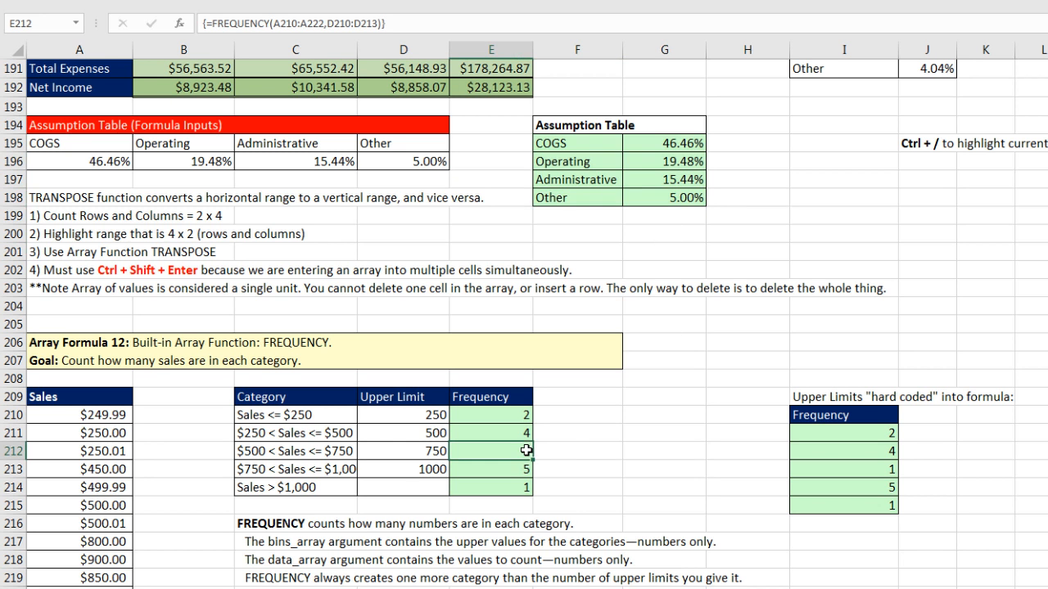
pyautogui.click(19, 449)
pyautogui.rightClick(20, 449)
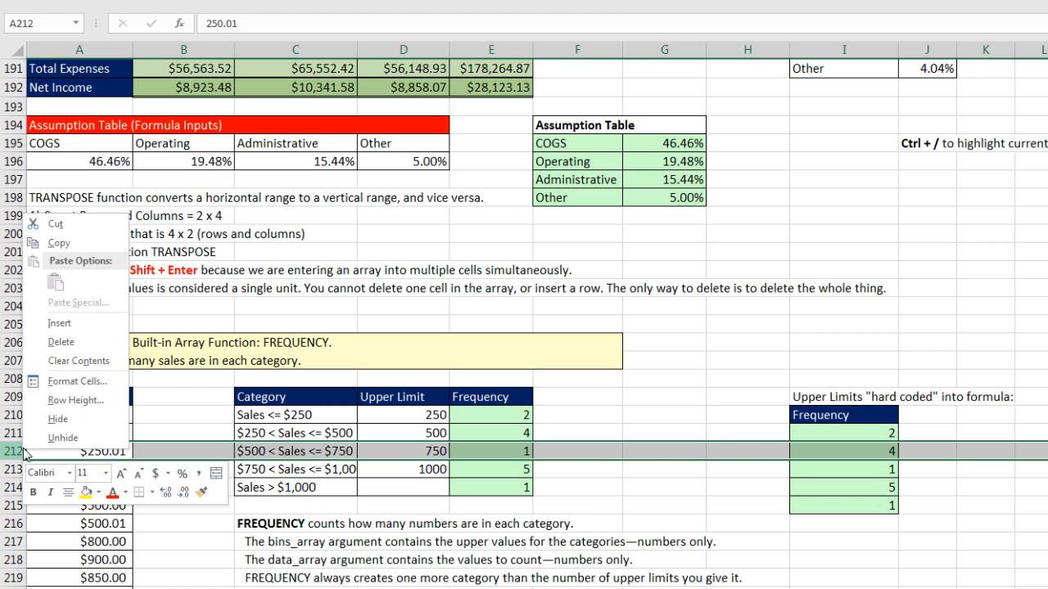
pyautogui.click(71, 332)
pyautogui.moveTo(703, 254); pyautogui.dragTo(441, 288)
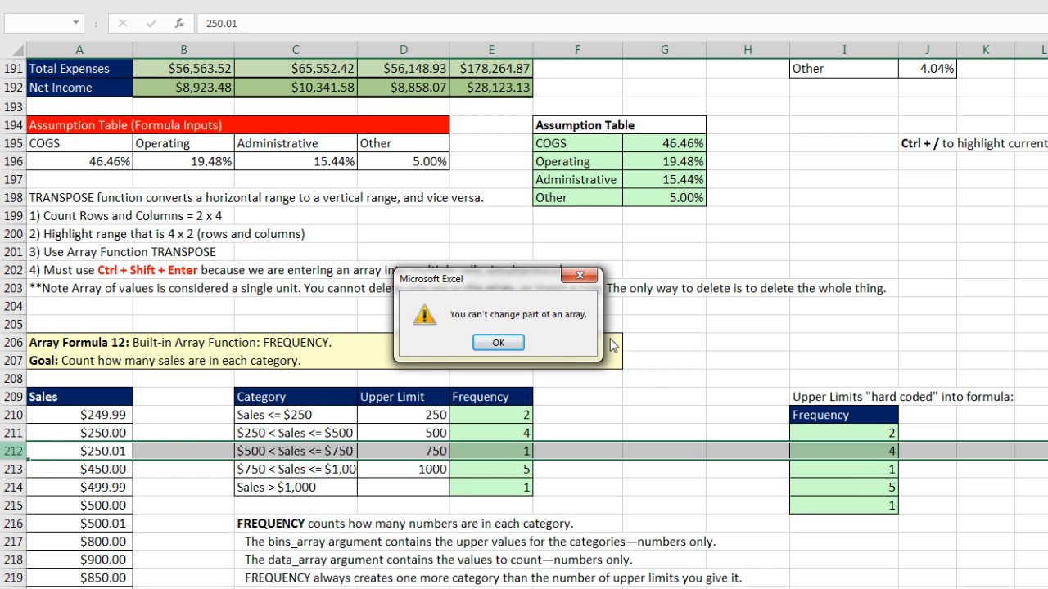
pyautogui.press('Escape')
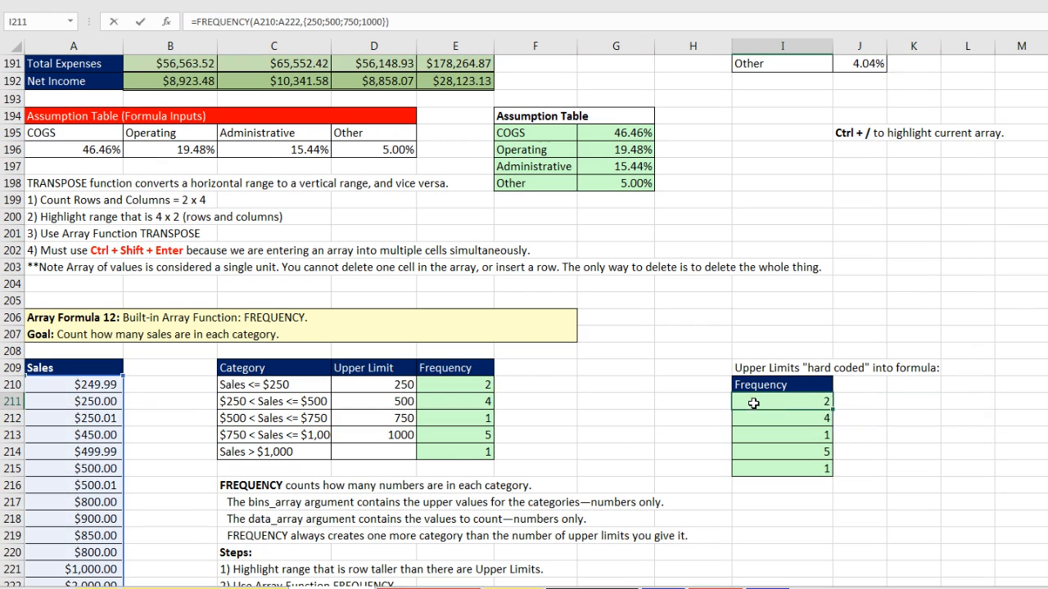
# - Compare the FREQUENCY formula with hard-coded upper limits in I211:I215 against the cell-reference version in E210
pyautogui.doubleClick(819, 435)
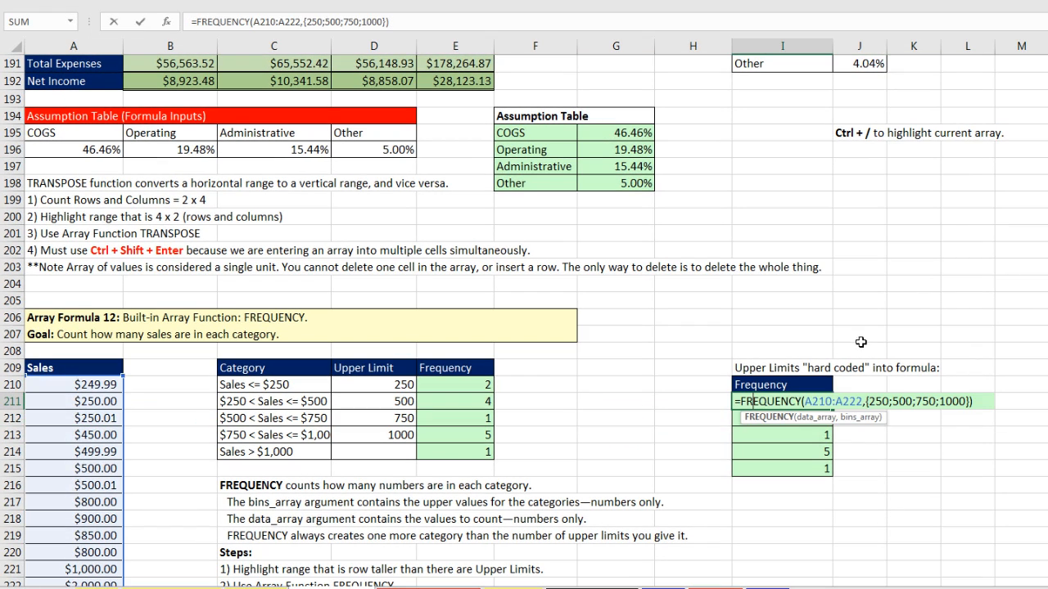
pyautogui.click(903, 400)
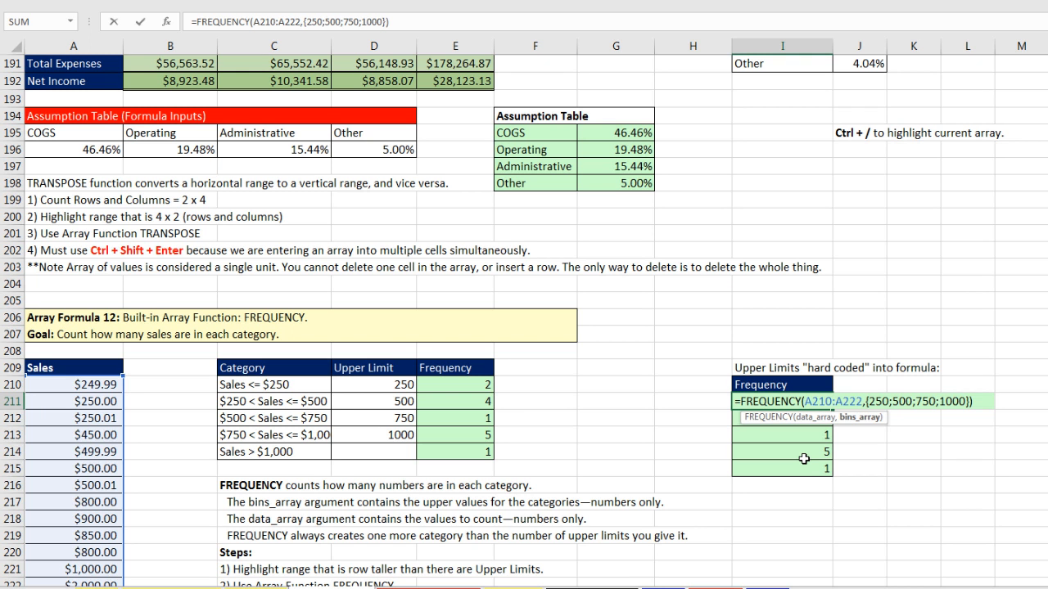
pyautogui.hotkey('ctrl', 'shift', 'Return')
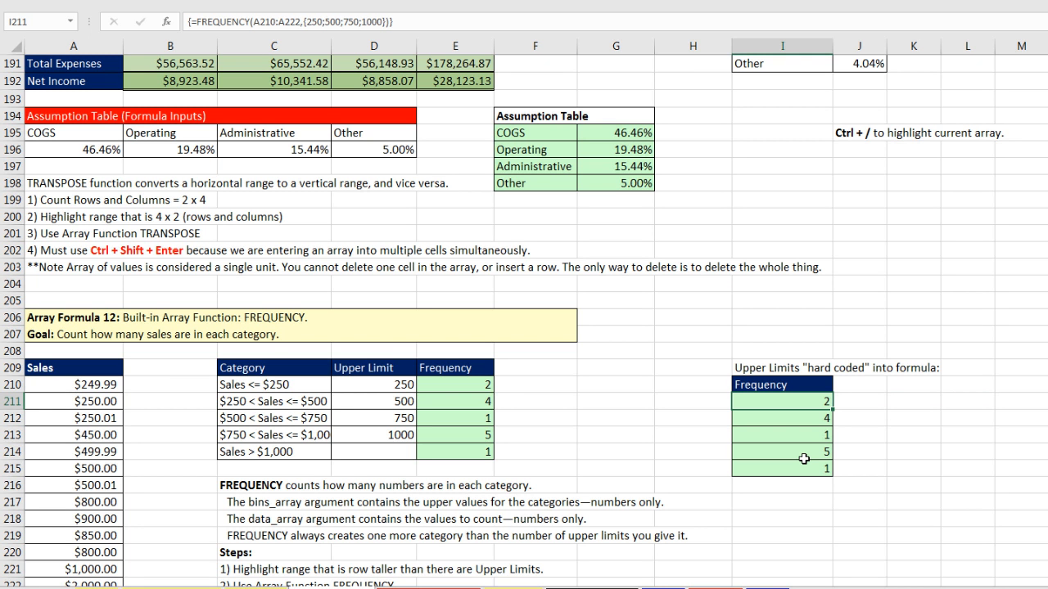
pyautogui.click(483, 384)
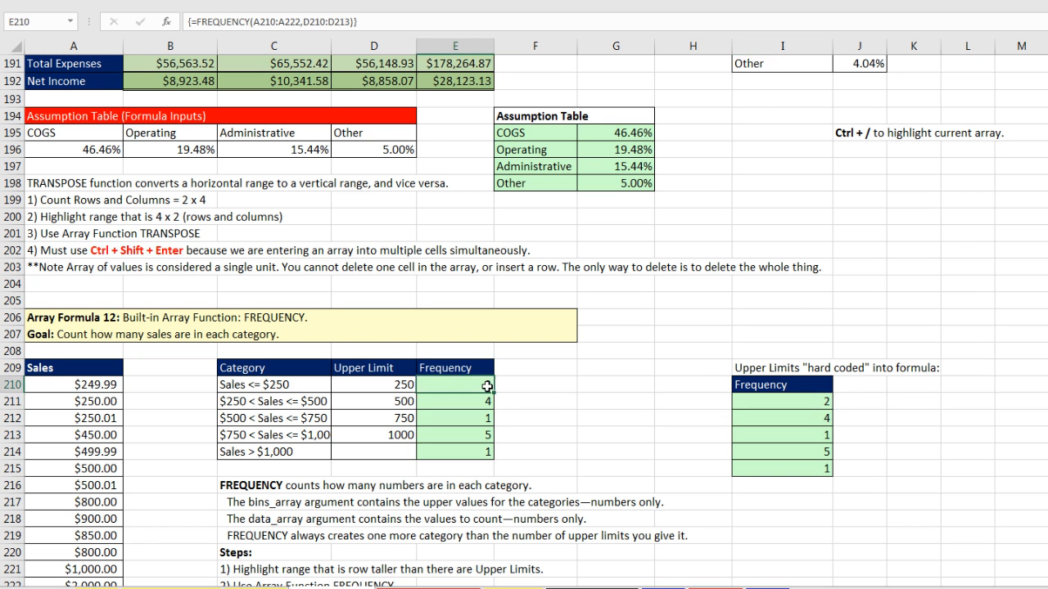
pyautogui.press('F2')
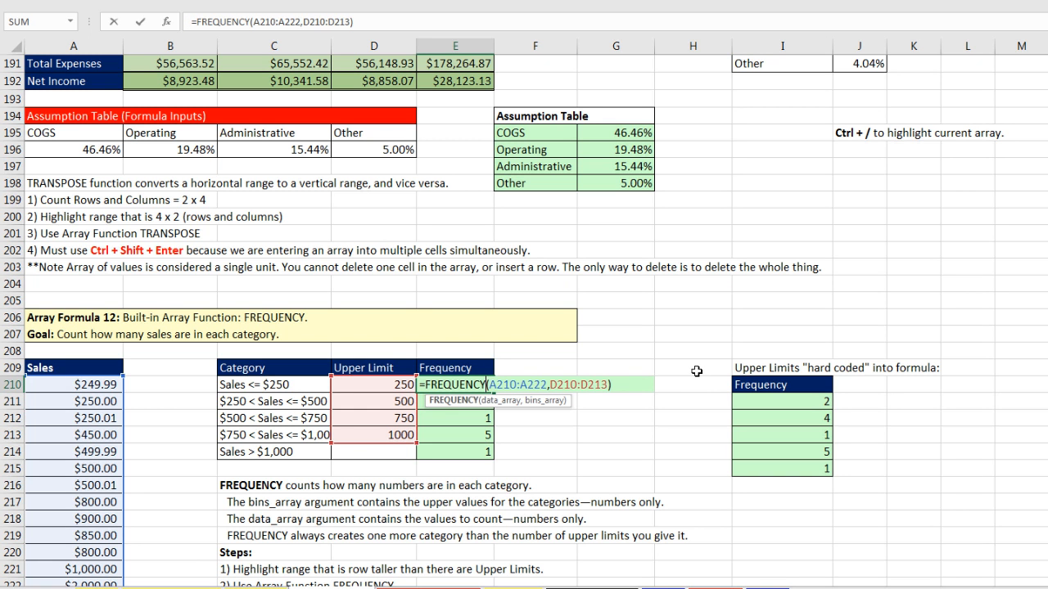
pyautogui.hotkey('ctrl', 'shift', 'Return')
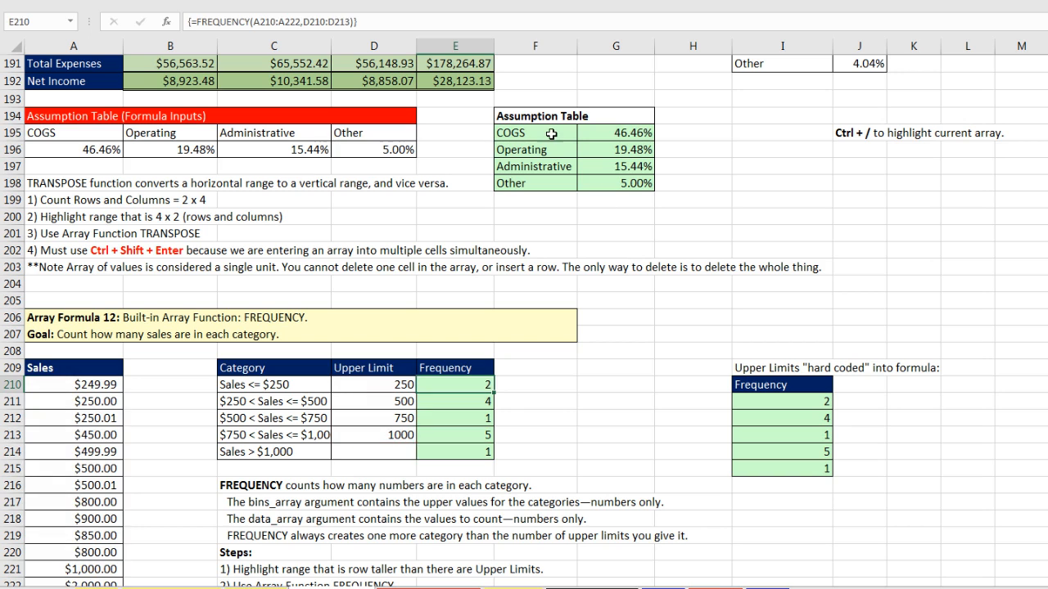
# - Review the TRANSPOSE formula in F195 and the AVERAGE and IF array formula for average gross profit in F159
pyautogui.click(552, 133)
pyautogui.press('F2')
pyautogui.press('Escape')
pyautogui.scroll(7, 605, 322)
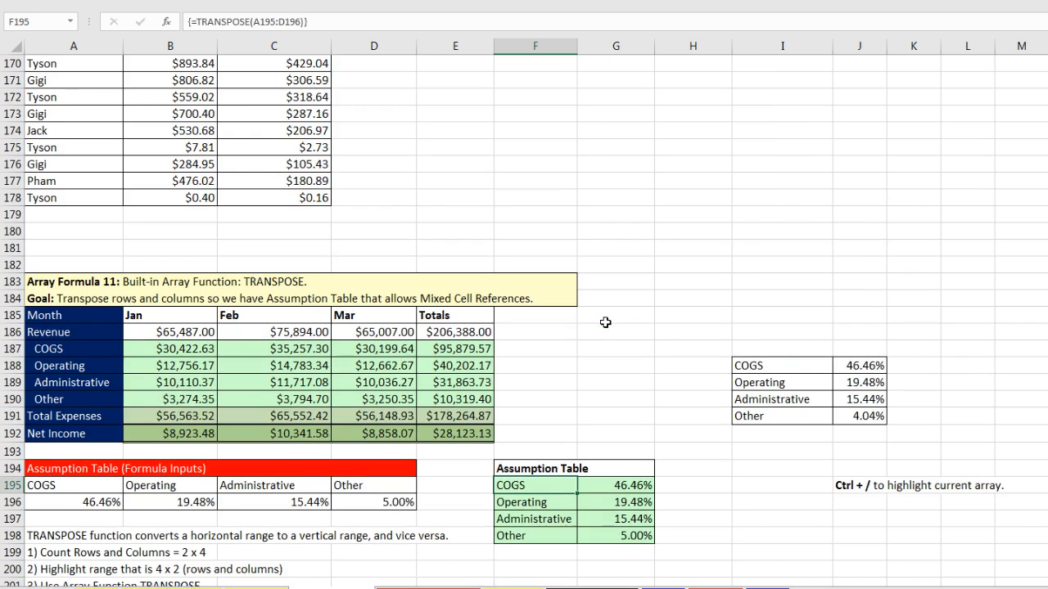
pyautogui.scroll(9, 605, 323)
pyautogui.click(545, 332)
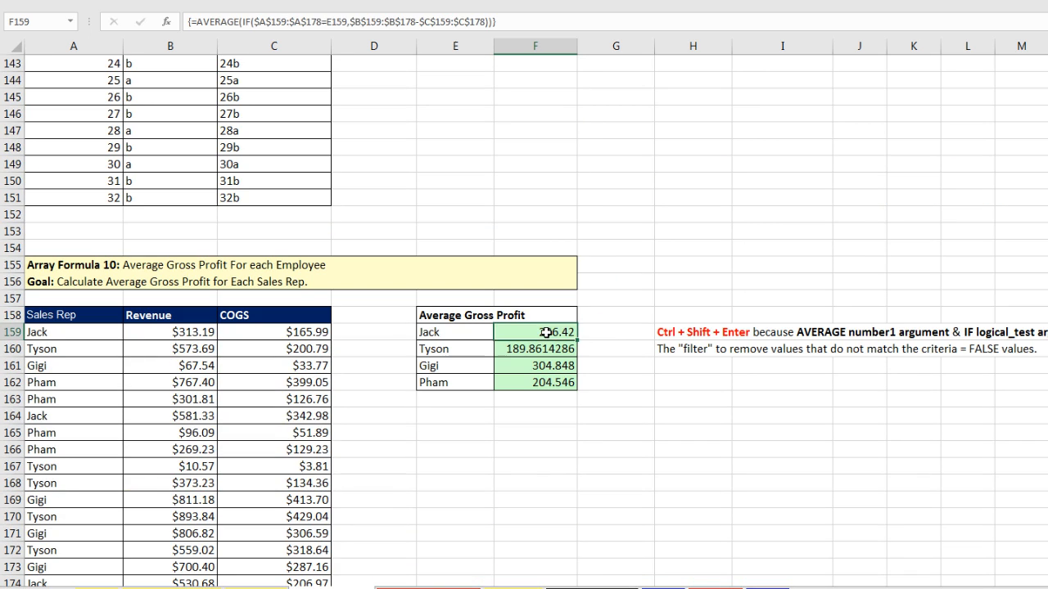
pyautogui.press('F2')
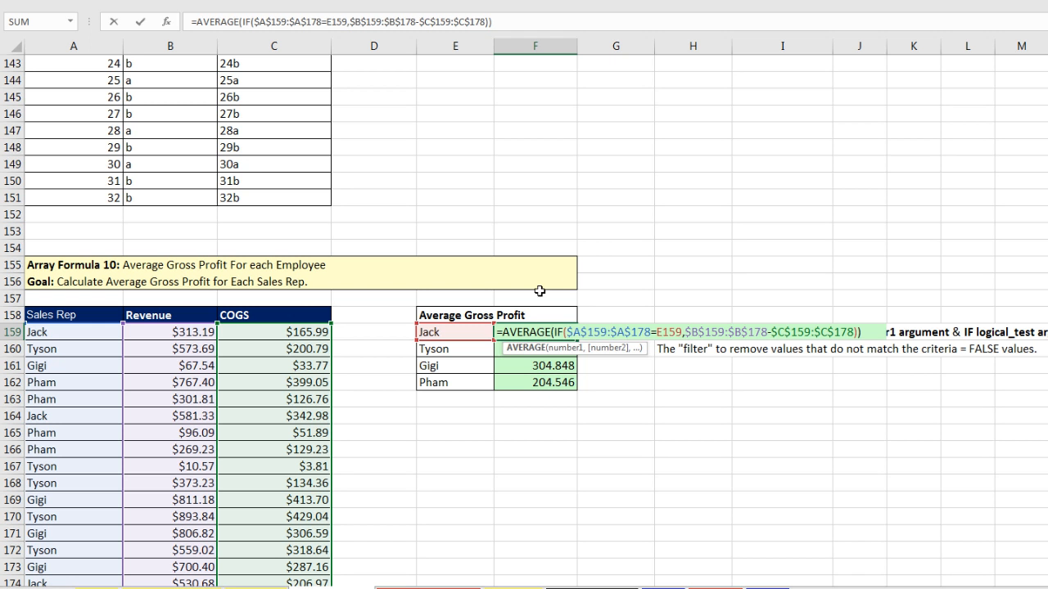
pyautogui.hotkey('ctrl', 'shift', 'Return')
# - Review the SUMPRODUCT and COUNTIFS formula in E131 that scores the Myers-Briggs test, focusing on its criteria1 argument
pyautogui.scroll(7, 564, 288)
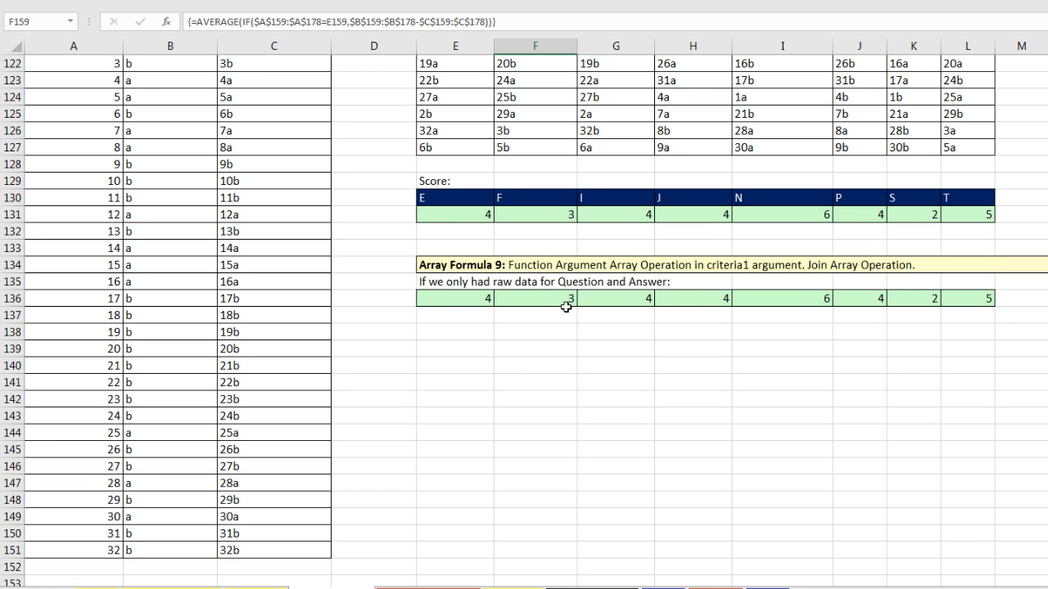
pyautogui.scroll(4, 565, 306)
pyautogui.click(475, 415)
pyautogui.press('F2')
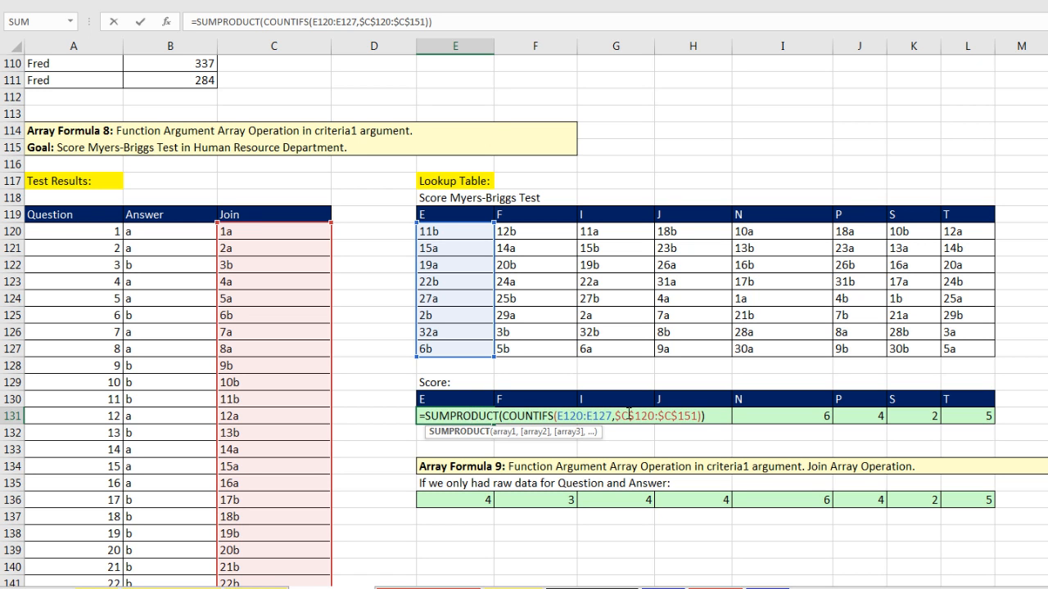
pyautogui.click(653, 416)
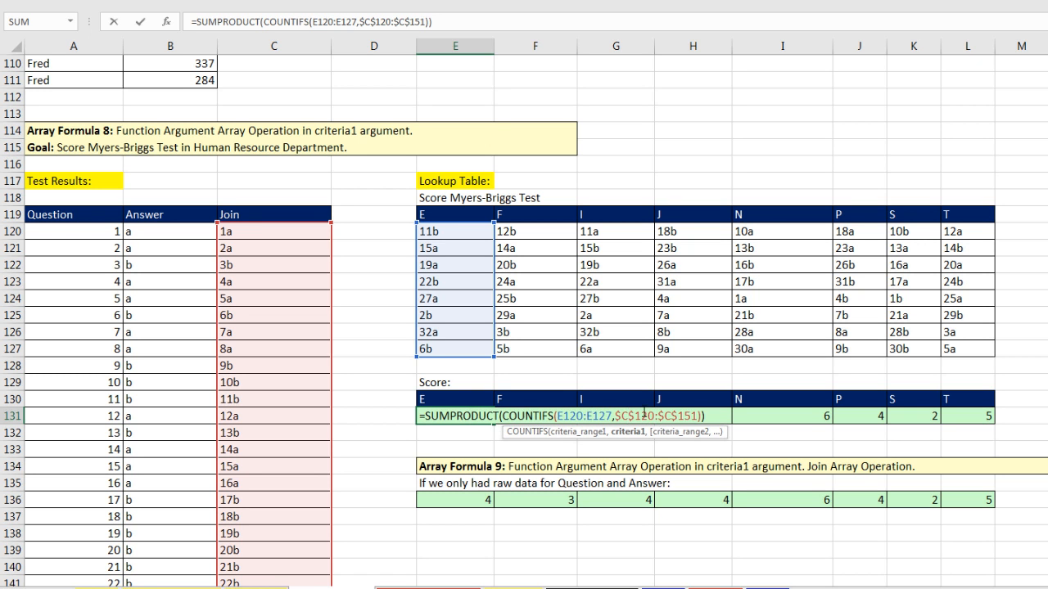
pyautogui.press('Escape')
pyautogui.scroll(6, 557, 309)
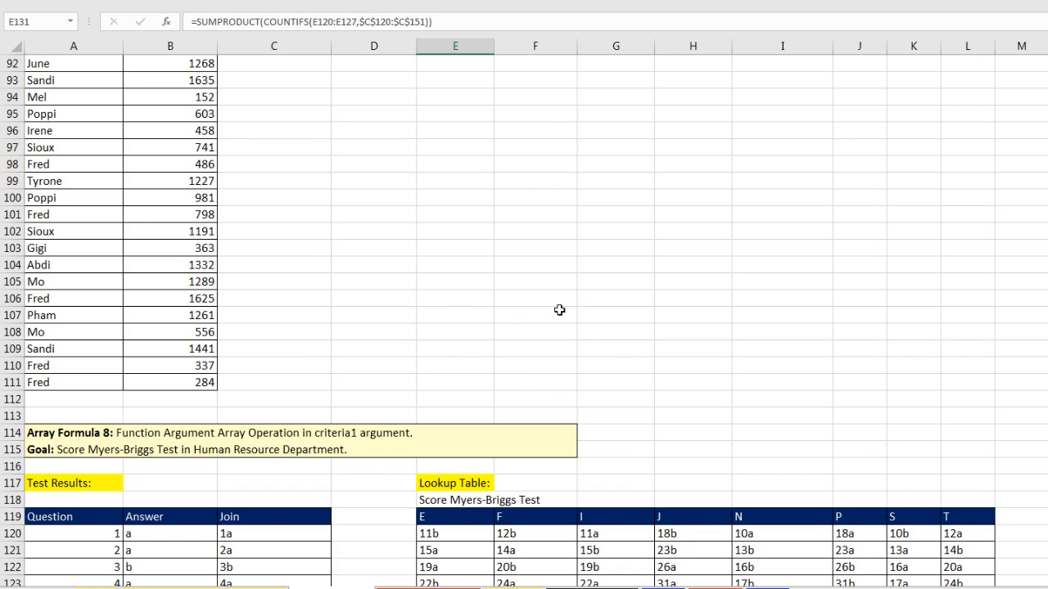
# - Review the SUMPRODUCT and SUMIFS formula in E75 that totals sales for Sales Team 1
pyautogui.scroll(12, 560, 310)
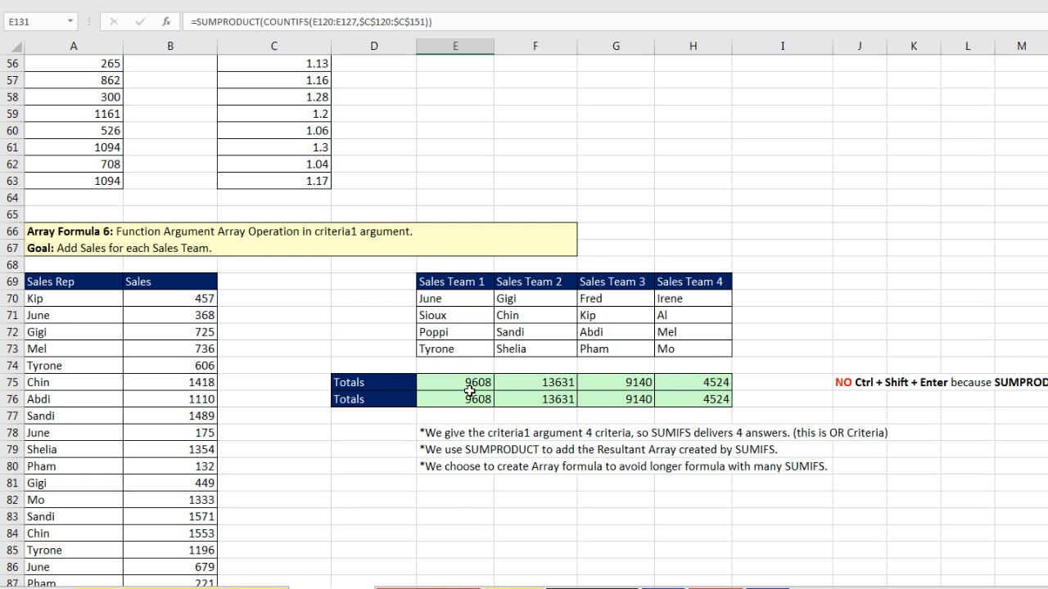
pyautogui.click(463, 382)
pyautogui.doubleClick(463, 383)
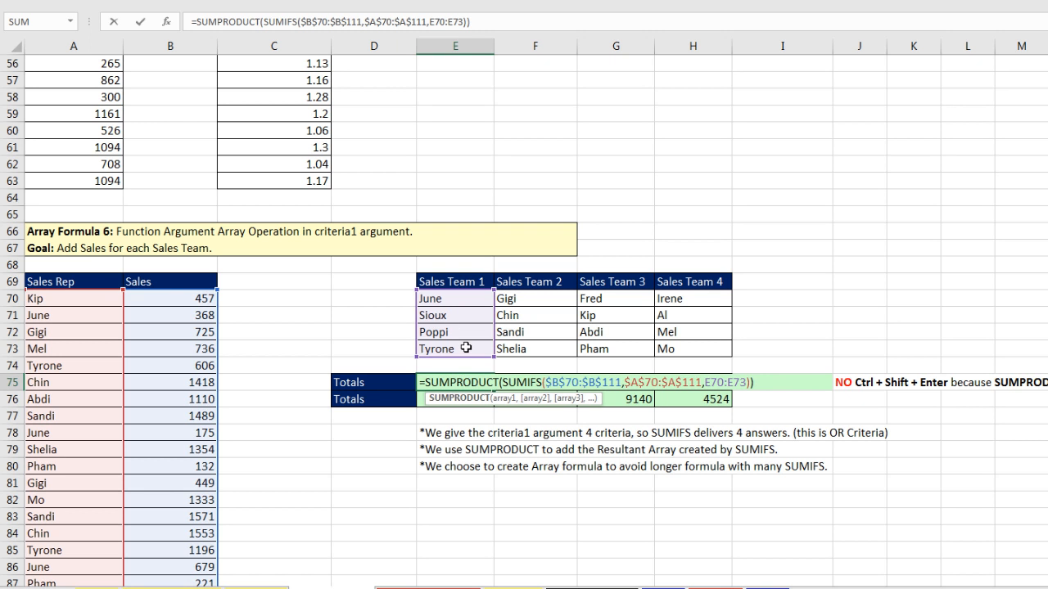
pyautogui.press('Escape')
# - Review the SUM and SMALL formula in C52 and the SUM and LARGE formula in A52, both using the array constant {1,2,3}
pyautogui.scroll(8, 300, 400)
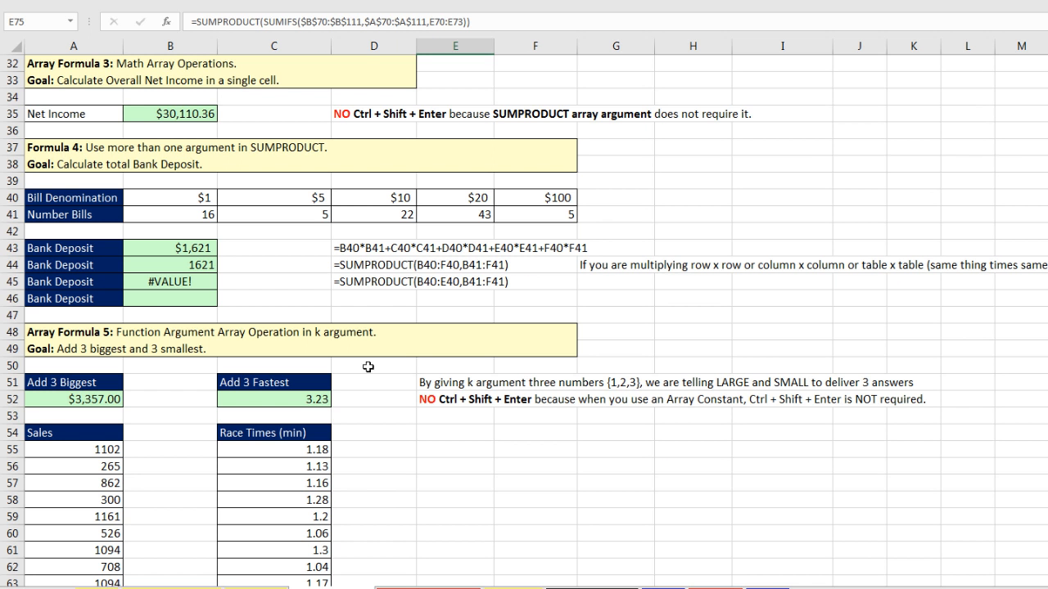
pyautogui.doubleClick(300, 400)
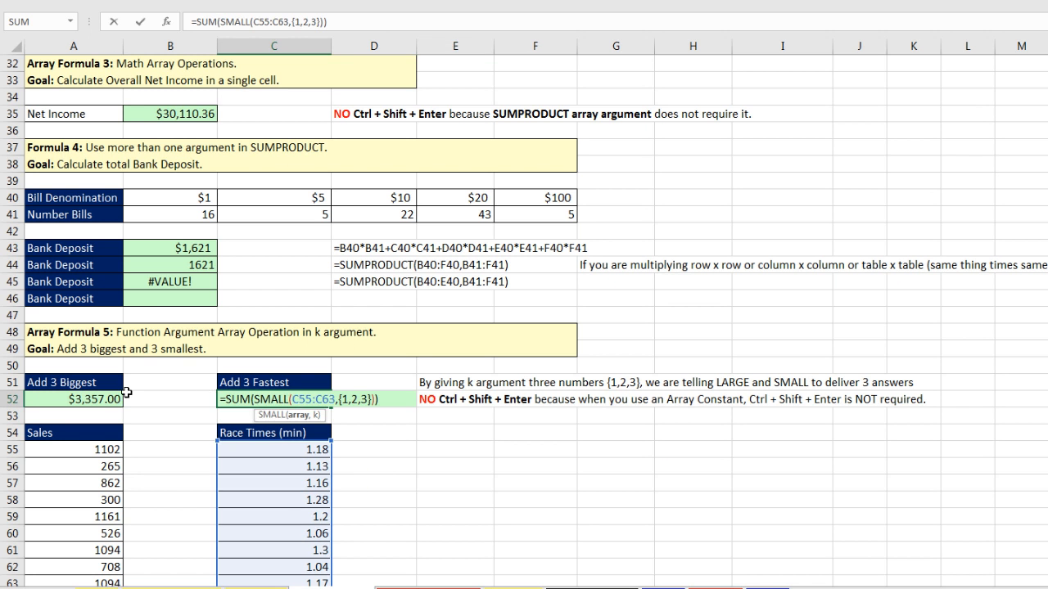
pyautogui.press('Escape')
pyautogui.doubleClick(96, 400)
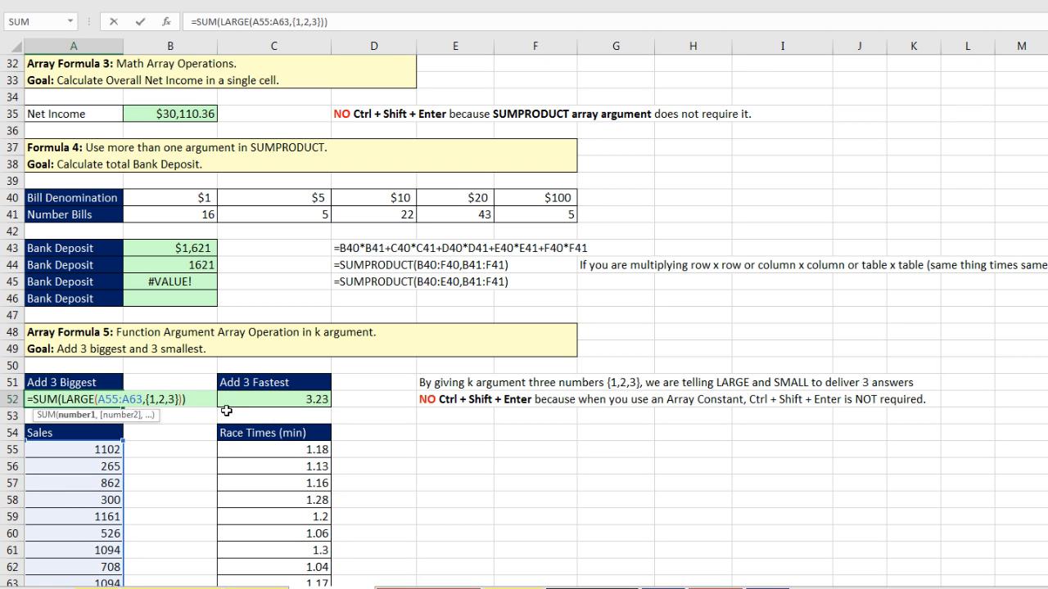
# - Review the two-argument SUMPRODUCT bank deposit formula in B44 and the SUM minus SUMPRODUCT net income formula in B35
pyautogui.doubleClick(185, 265)
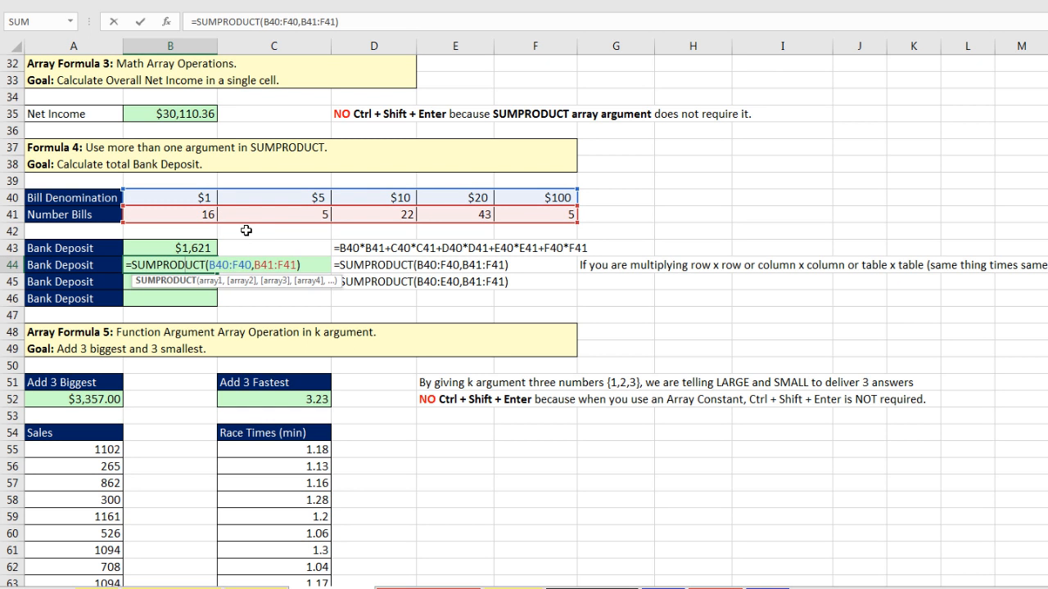
pyautogui.hotkey('ctrl', 'Return')
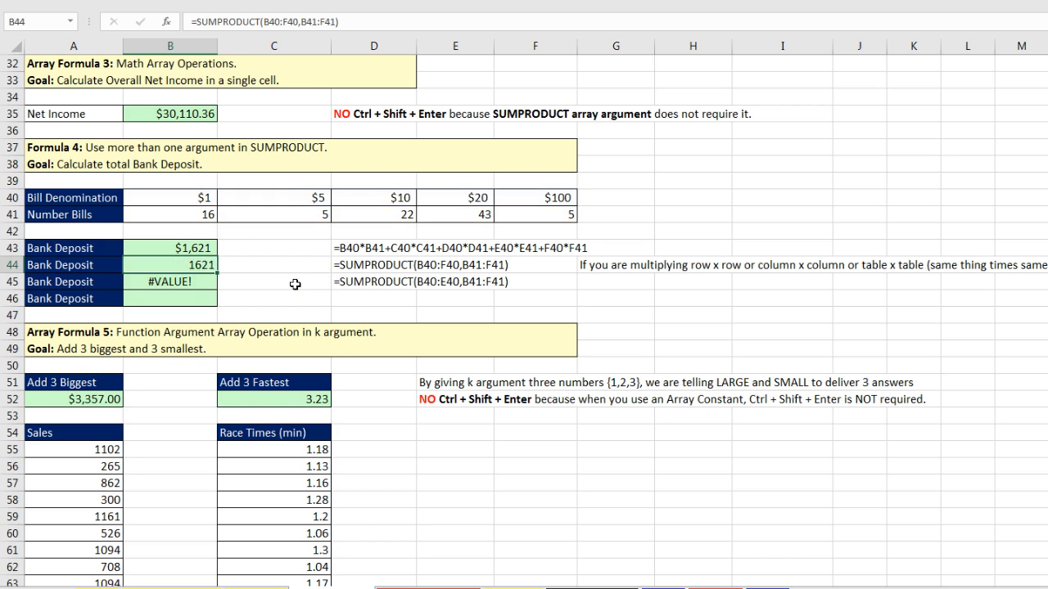
pyautogui.scroll(5, 298, 287)
pyautogui.scroll(2, 302, 288)
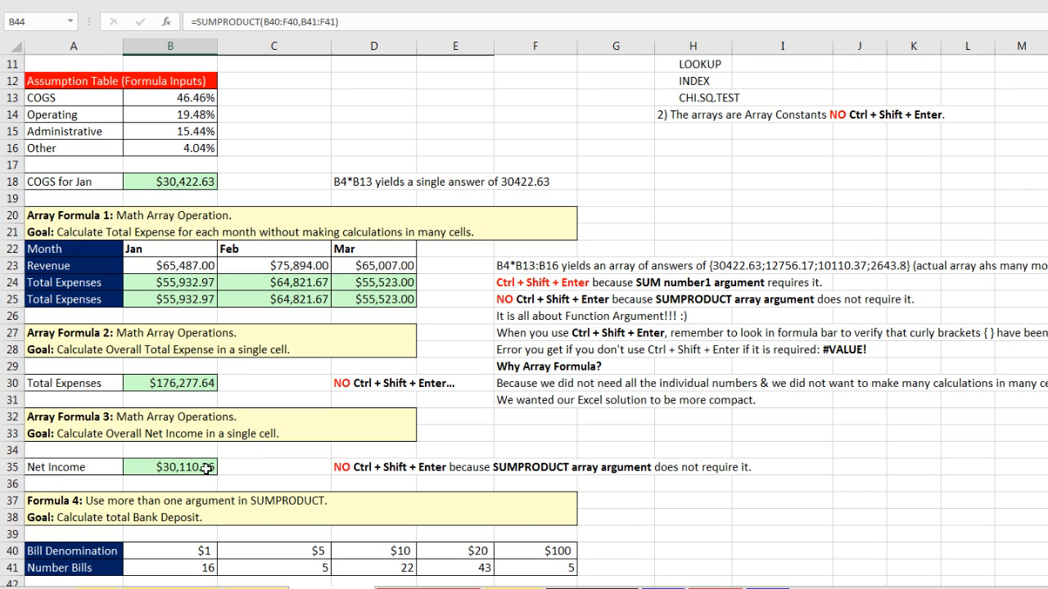
pyautogui.doubleClick(204, 468)
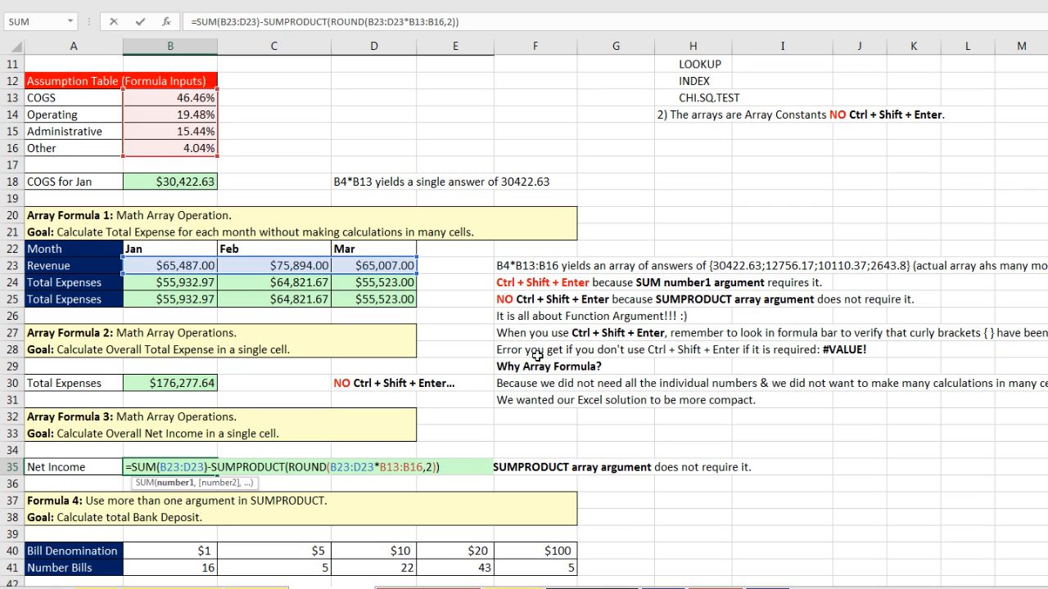
pyautogui.hotkey('ctrl', 'Return')
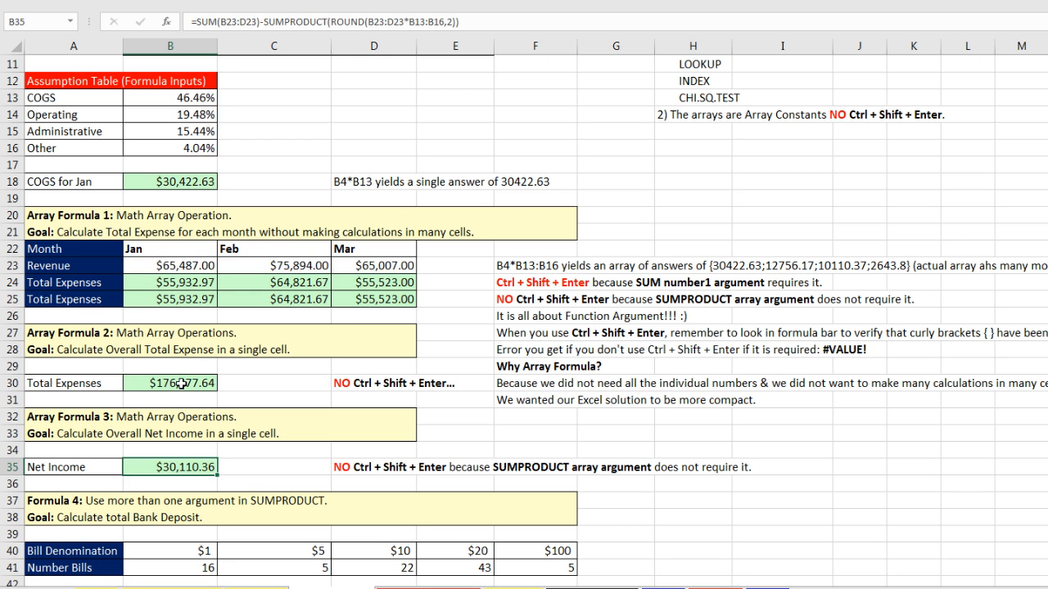
# - Review the SUMPRODUCT and ROUND formula in B30 that calculates overall total expenses in a single cell
pyautogui.click(180, 383)
pyautogui.doubleClick(180, 383)
pyautogui.hotkey('ctrl', 'Return')
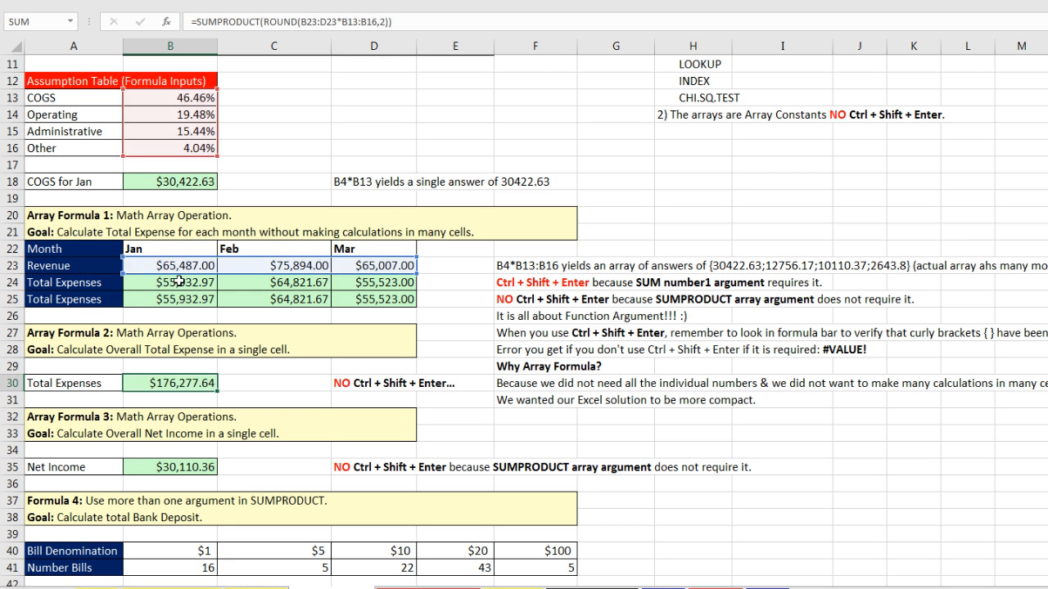
# - Examine the January total expenses formula in B25, focusing on ROUND's number argument and SUMPRODUCT's array1 argument
pyautogui.click(188, 301)
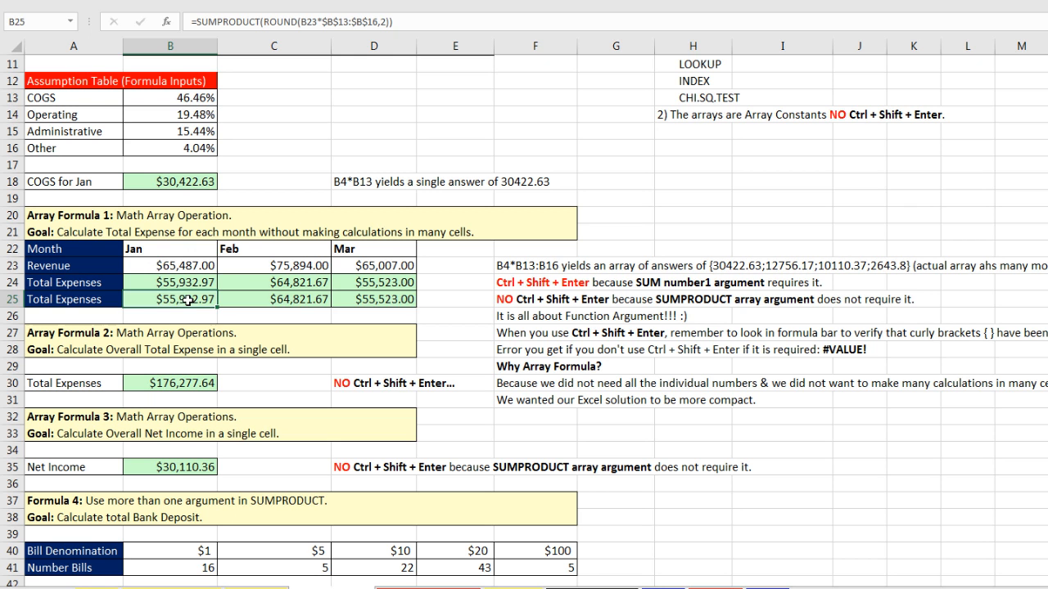
pyautogui.doubleClick(189, 301)
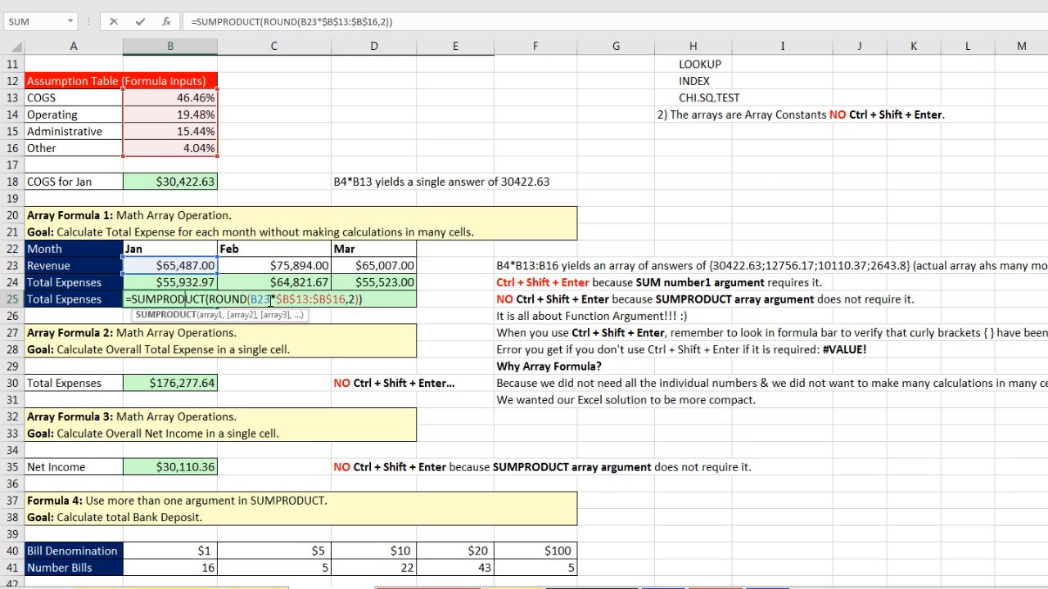
pyautogui.click(275, 299)
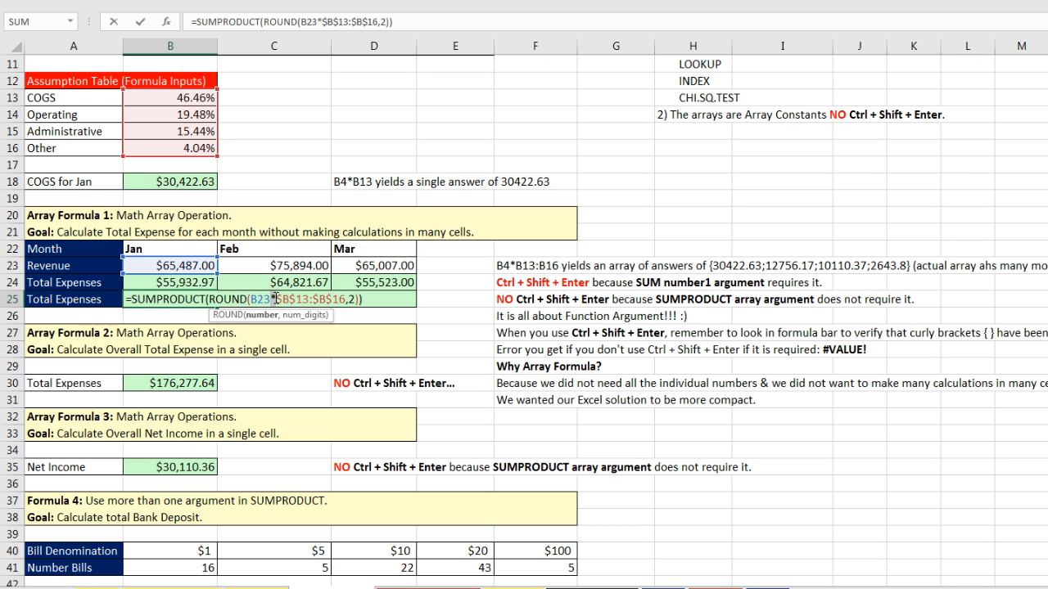
pyautogui.click(210, 299)
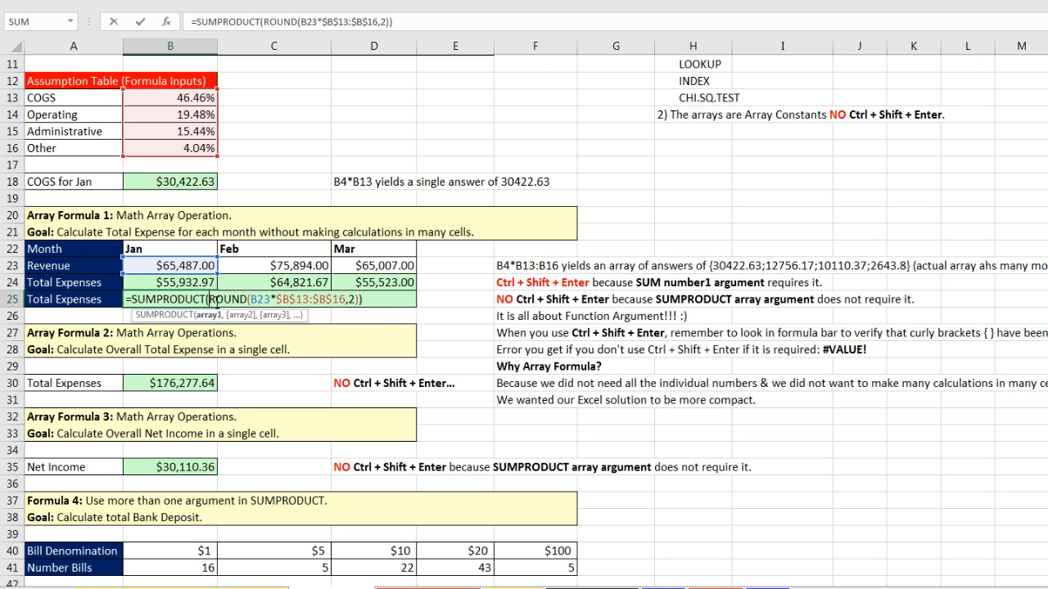